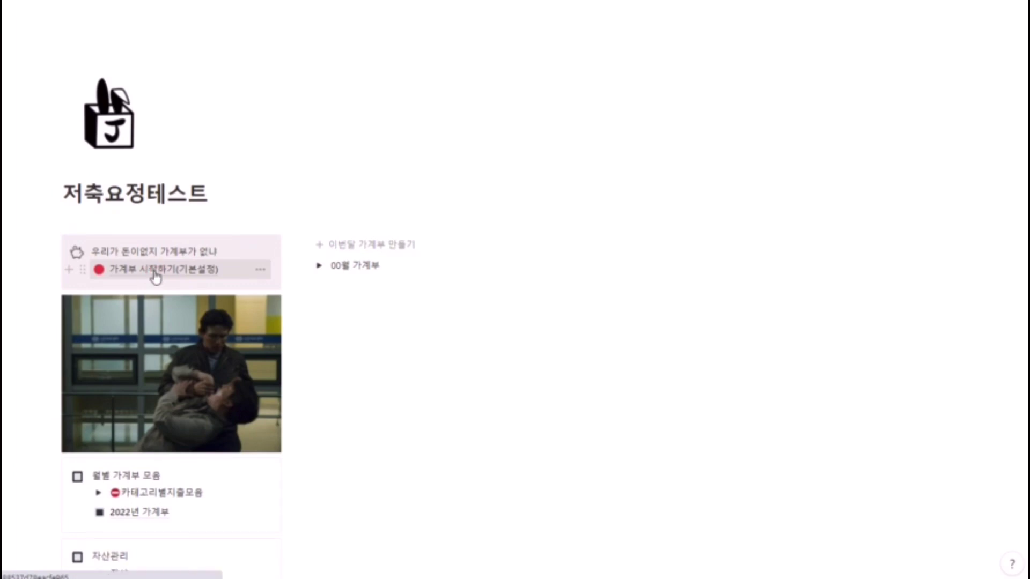
Step: Open the 가계부 시작하기(기본설정) page and review the 내역 and 금액 entries of 수입지출일기-설정용 alongside the 카테고리 examples
click(156, 274)
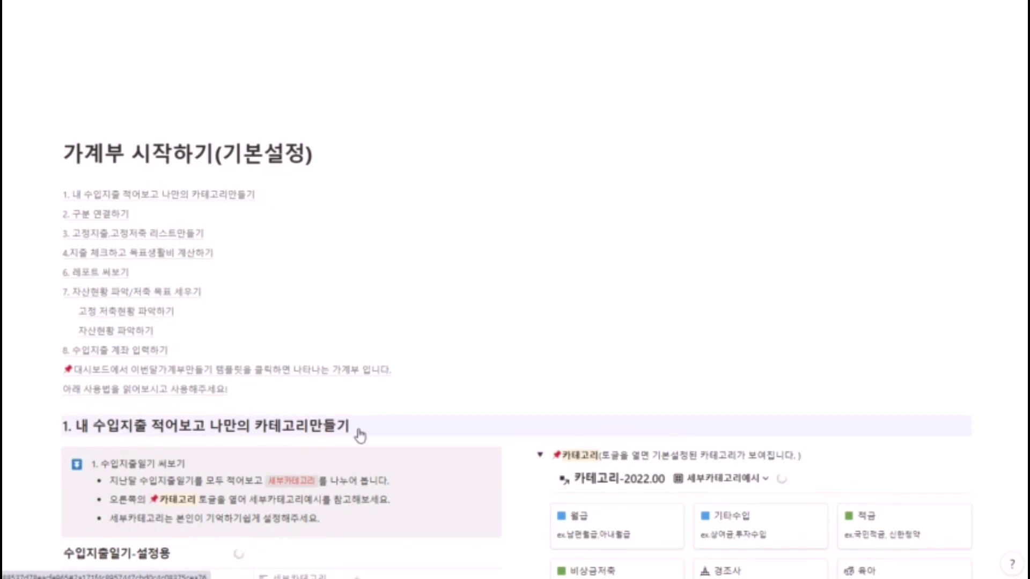
scroll(357, 445, down, 5)
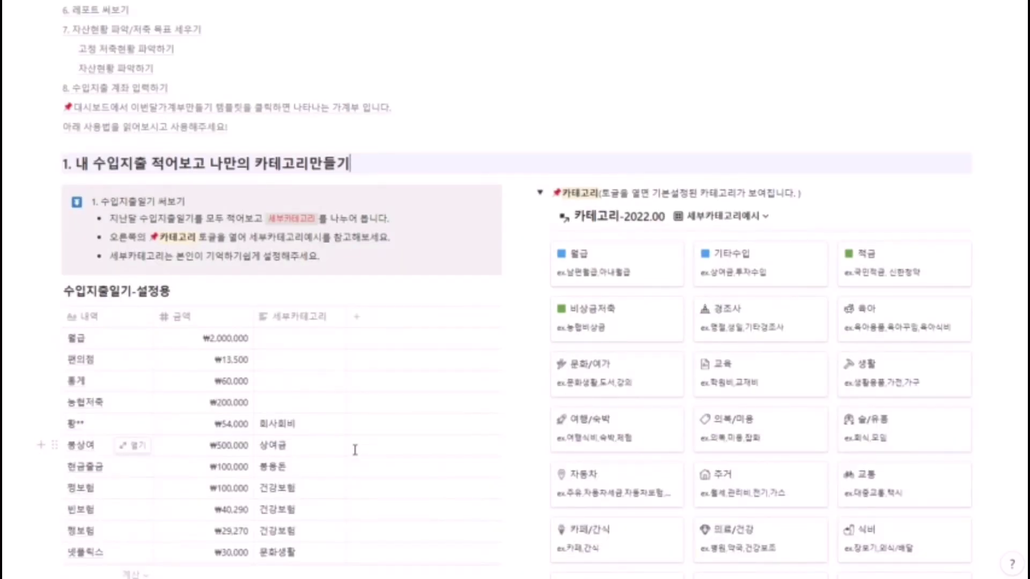
click(82, 336)
drag(103, 339, 192, 532)
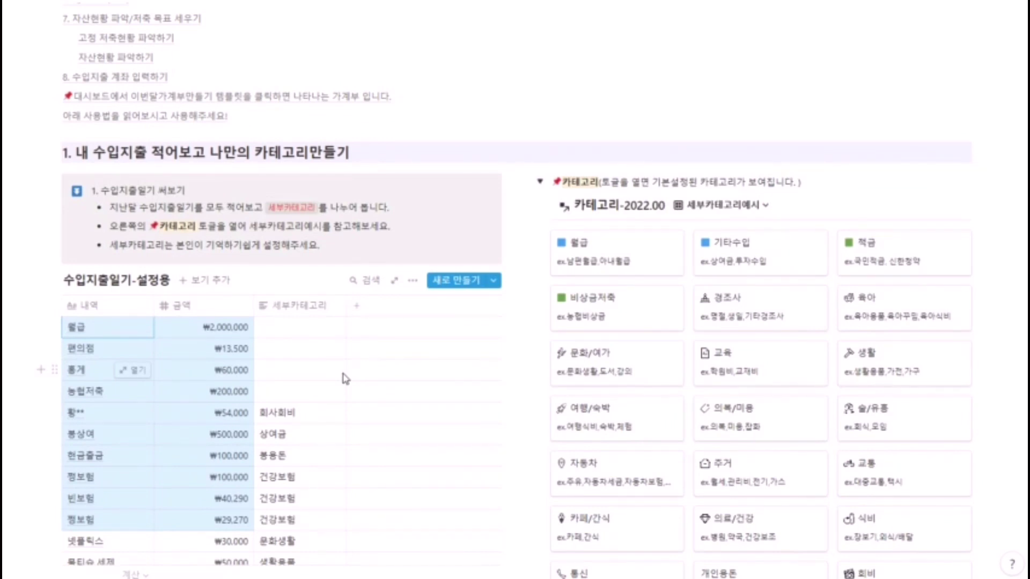
scroll(344, 378, down, 2)
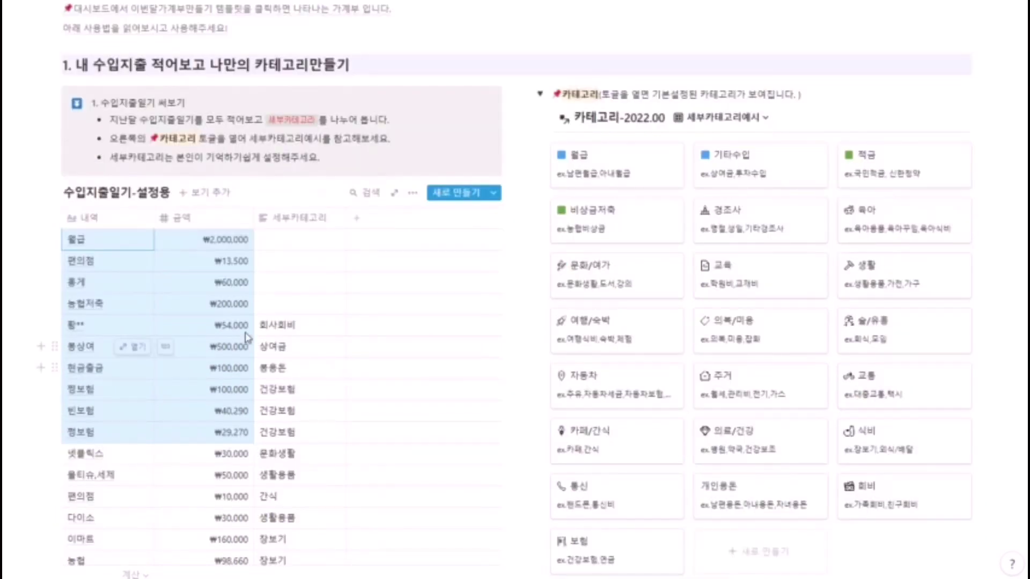
click(93, 240)
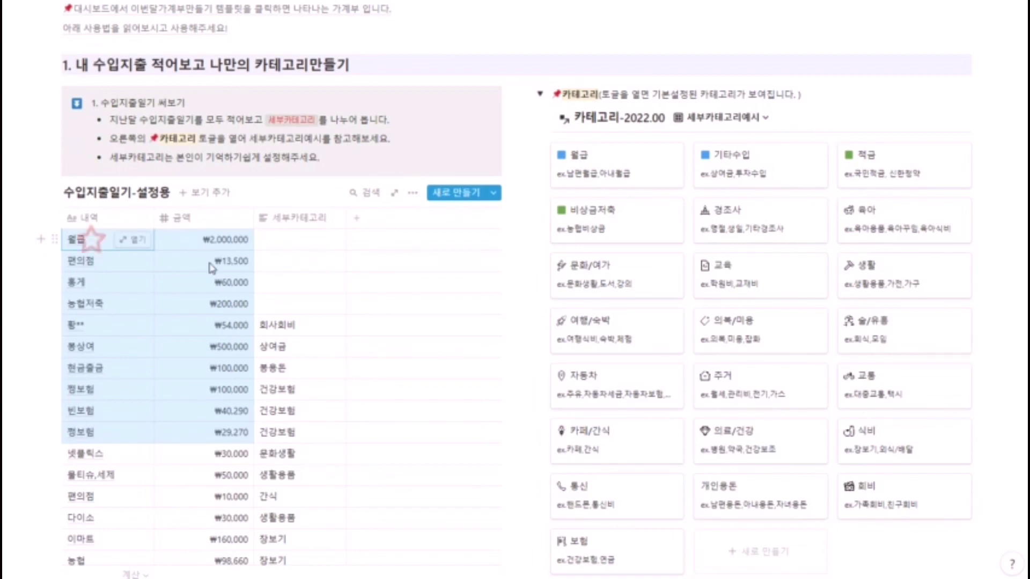
shift+click(201, 523)
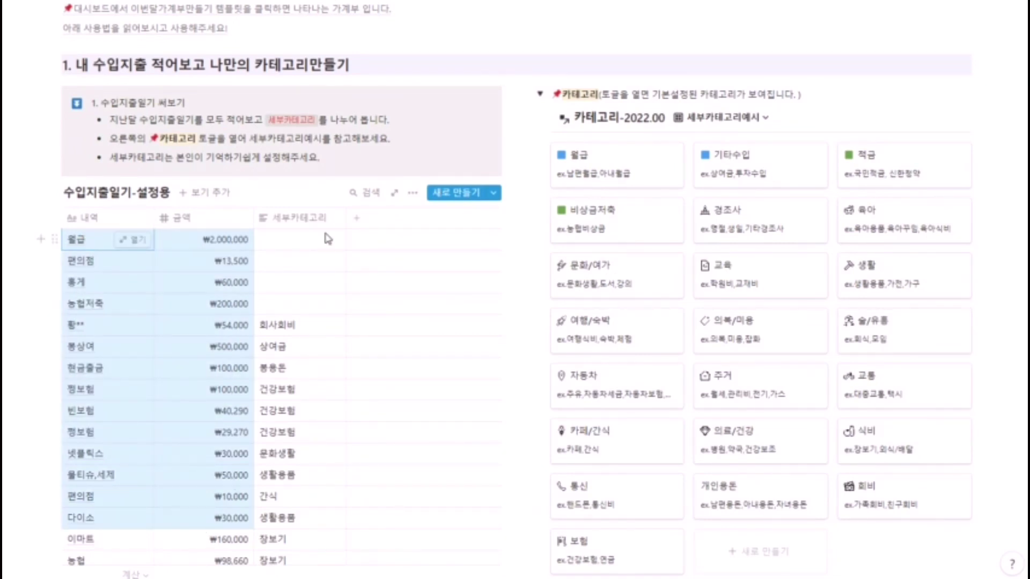
click(540, 94)
click(541, 95)
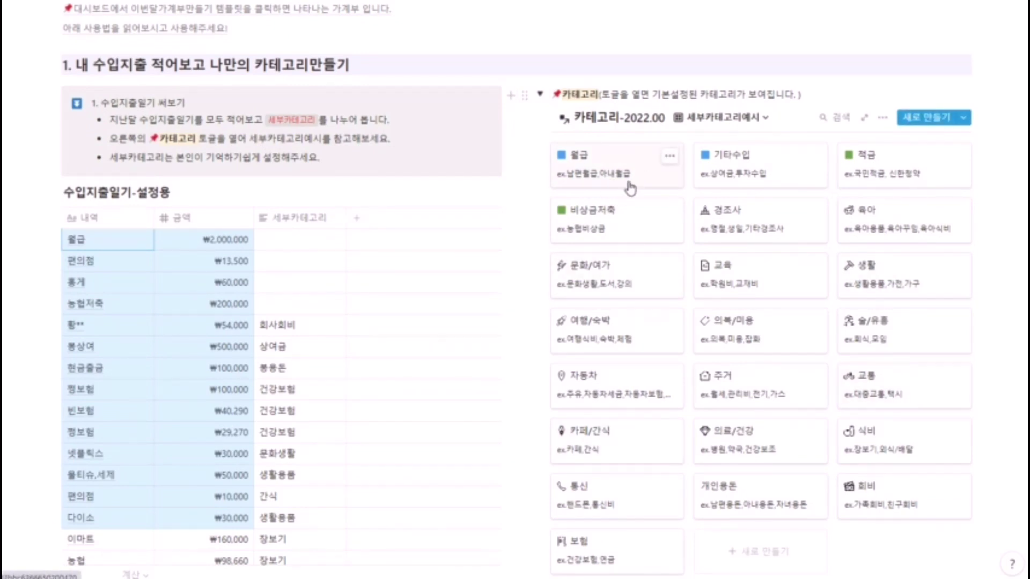
Step: Fill in the 세부카테고리 of the 월급 entry with 내월급 and of the ₩13,500 편의점 entry with 간식
click(310, 240)
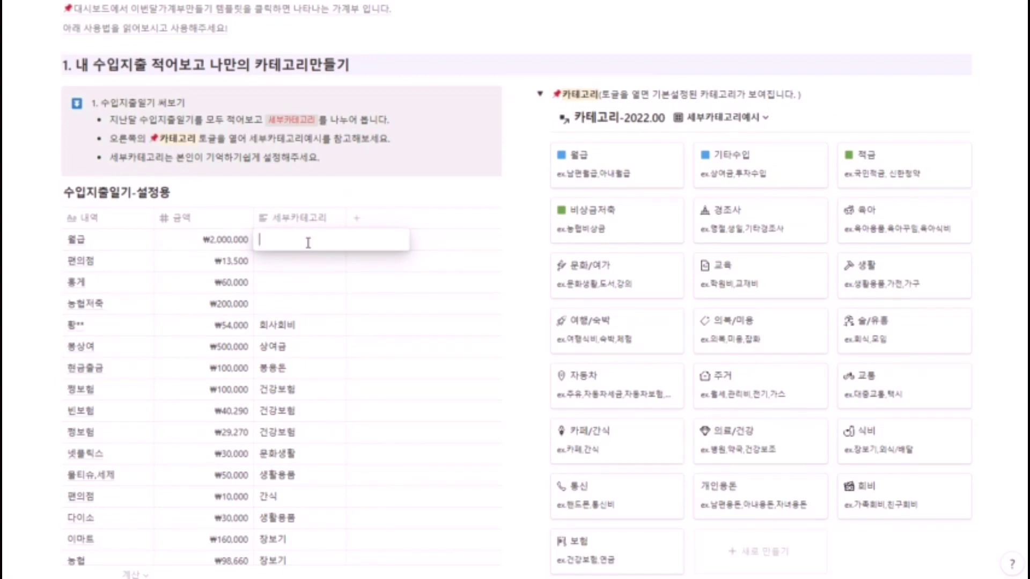
text(내)
text(월금)
key(Return)
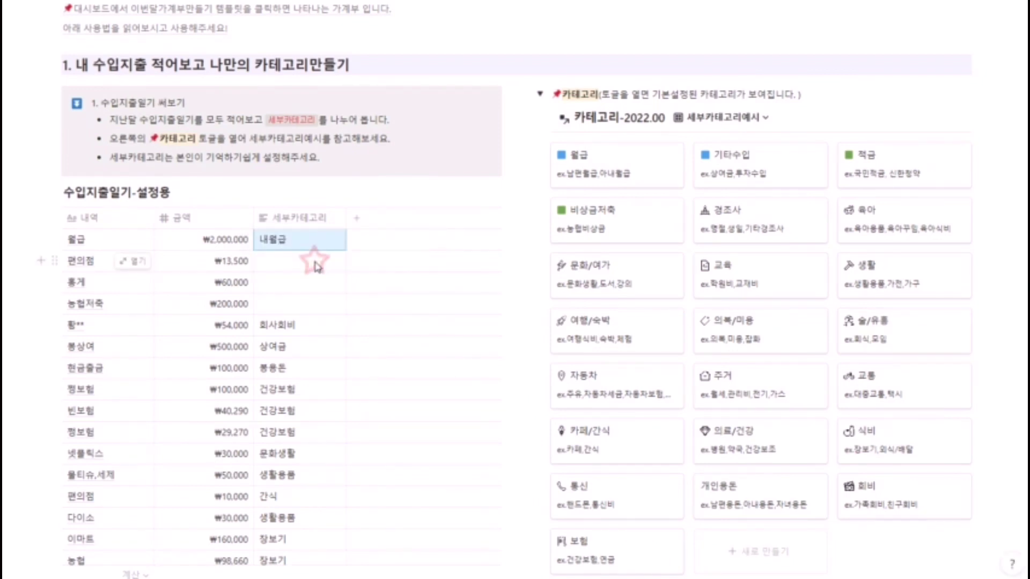
click(316, 263)
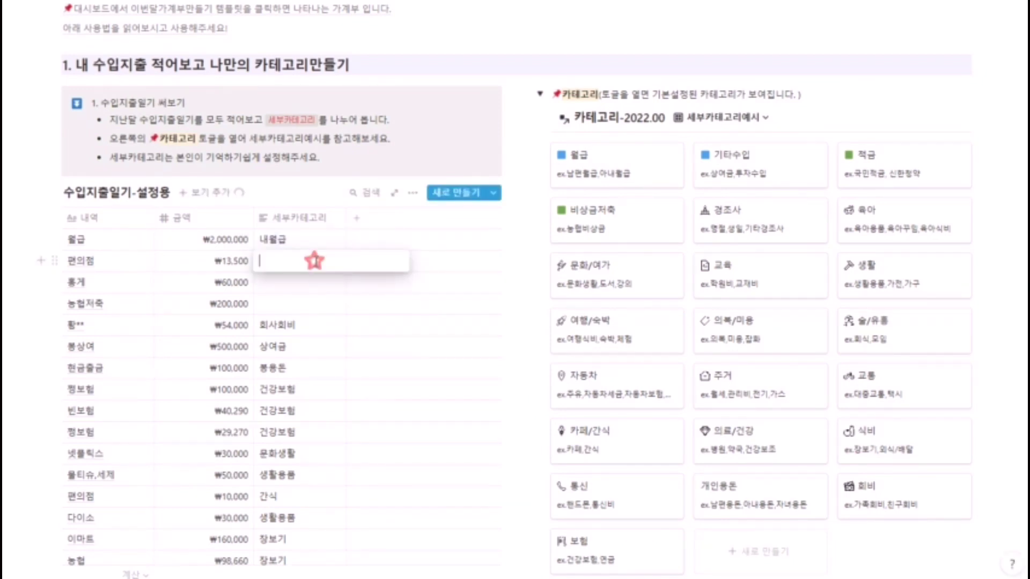
text(갠)
text(식)
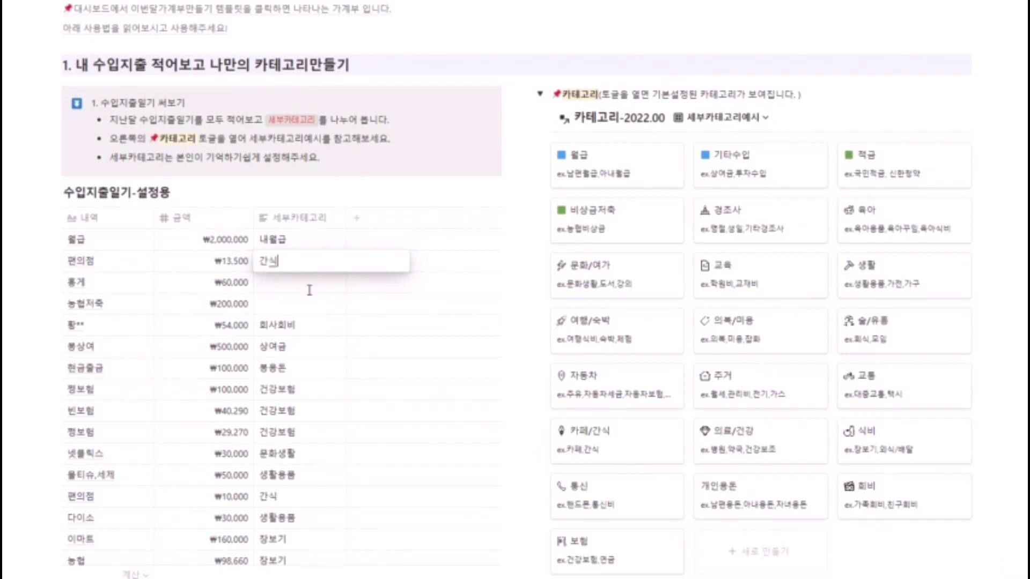
click(311, 285)
Step: Fill in the 세부카테고리 of the 홍게 entry with 외식 and of the 농협저축 entry with 비상금저축
click(313, 280)
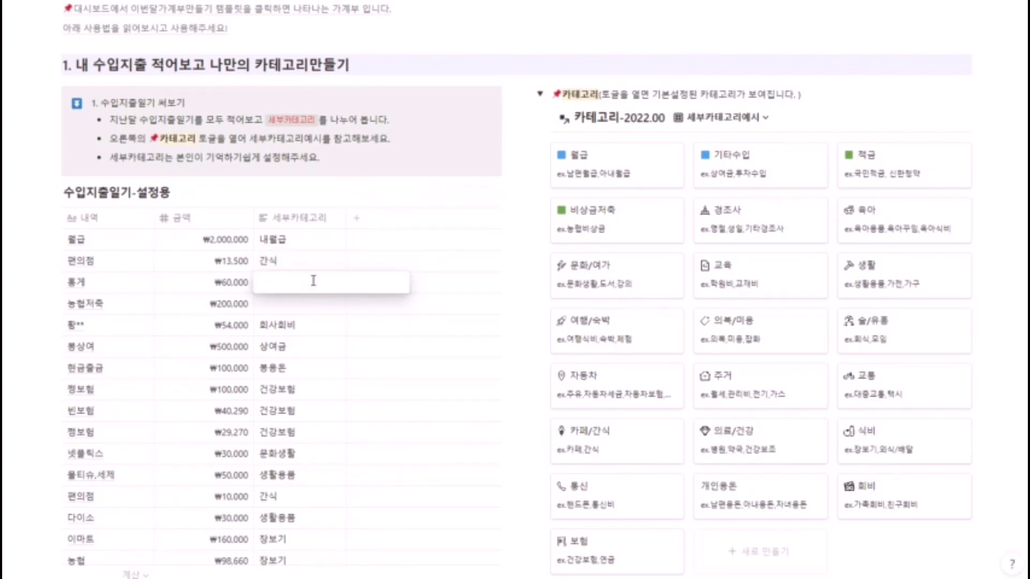
text(외식)
key(Return)
click(306, 306)
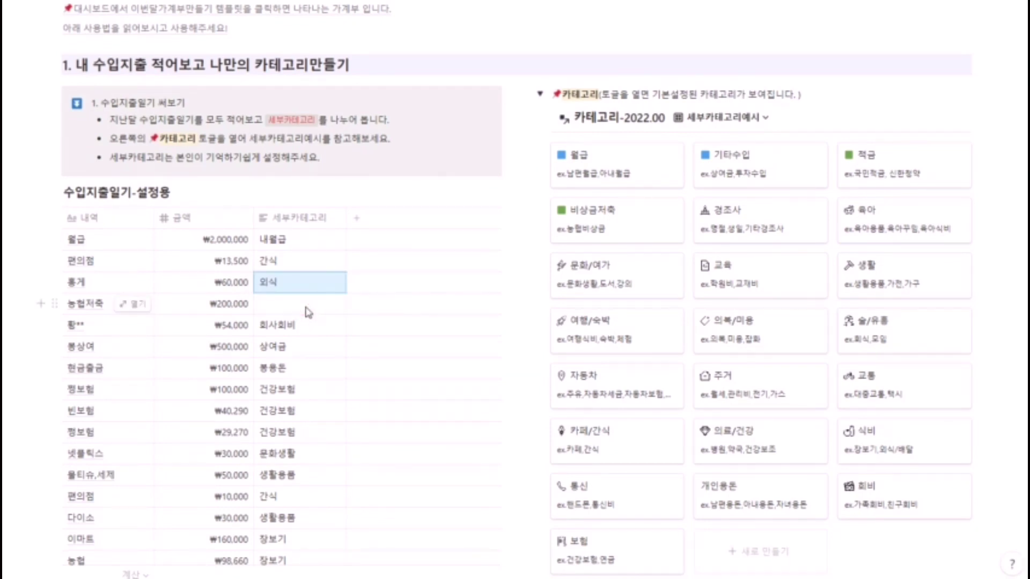
click(306, 306)
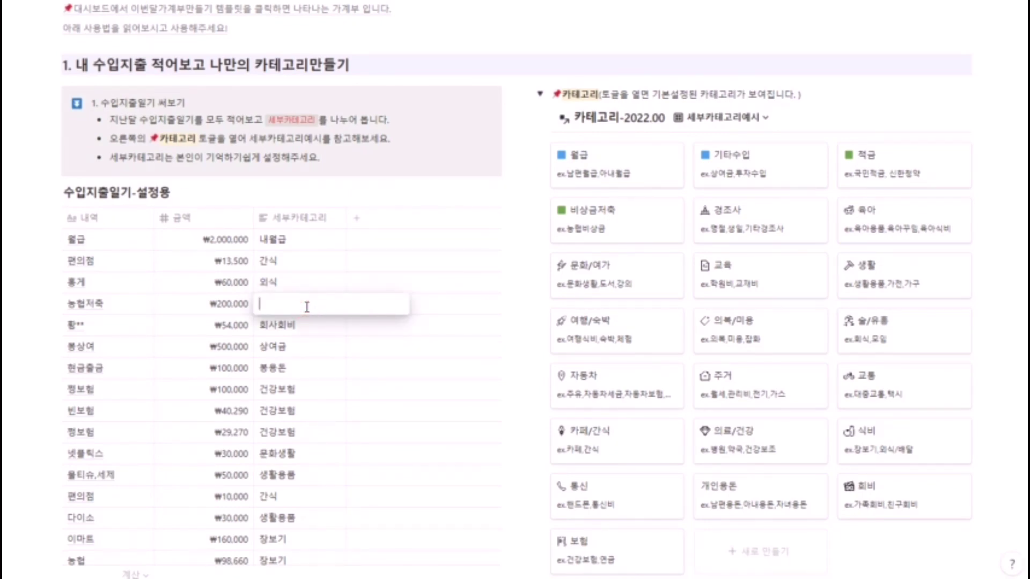
text(빙)
text(상금저축)
click(306, 354)
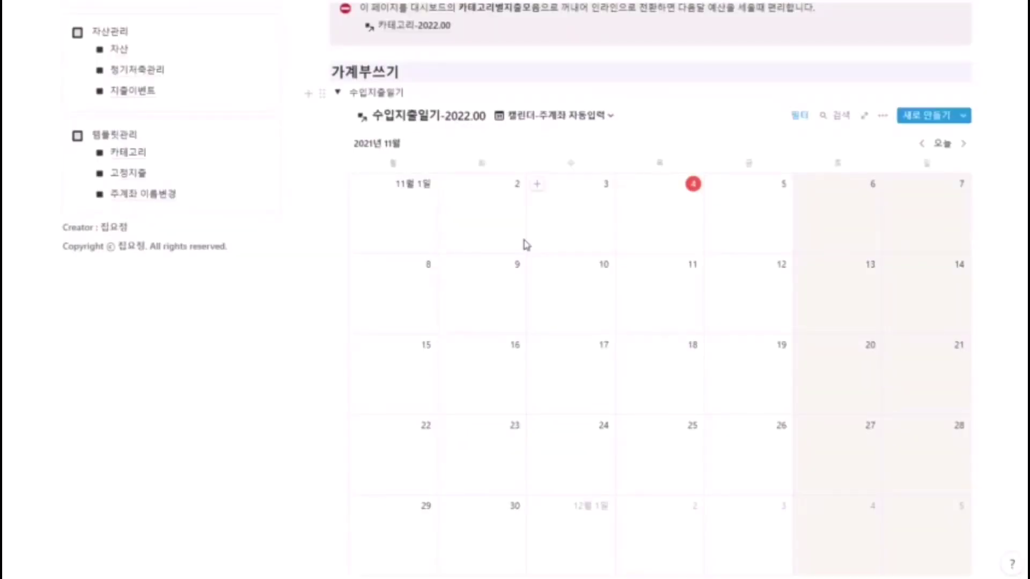
Step: Create a 수입지출일기-2022.00 calendar entry on 3 November 2021 titled 홍게
click(537, 185)
click(536, 186)
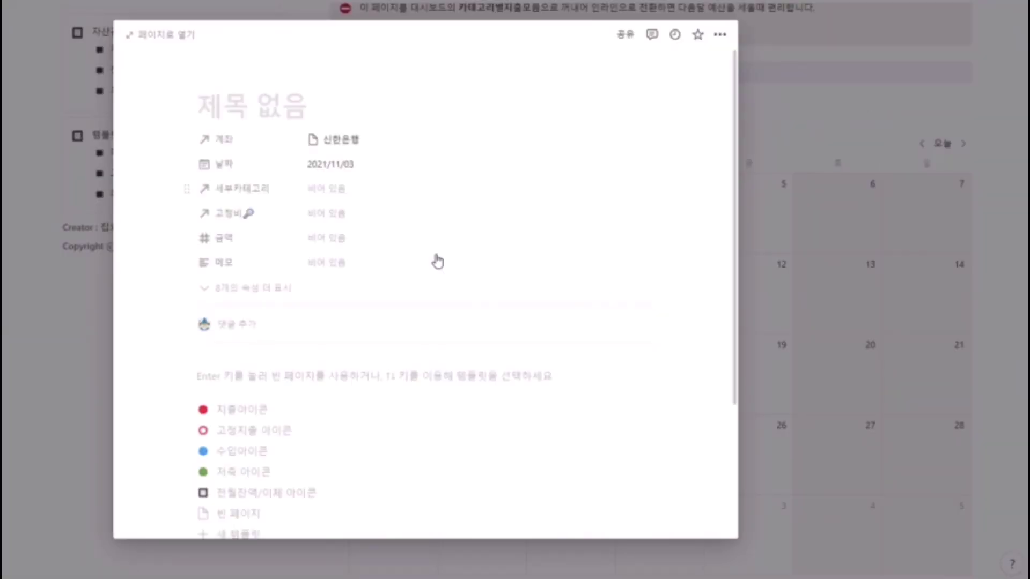
click(283, 111)
text(홍게)
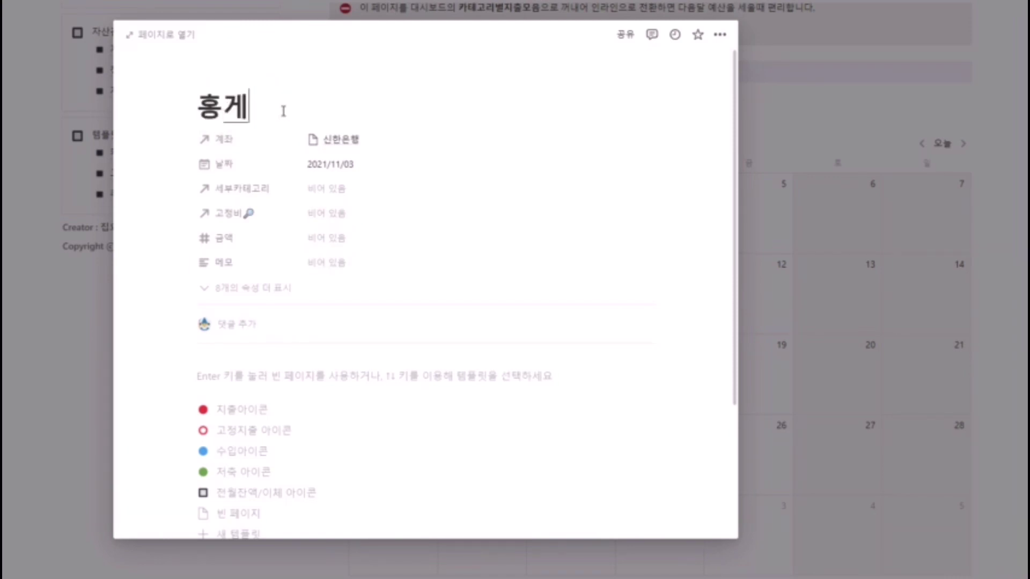
Step: Search for 외식 and link it as the 세부카테고리 of the 홍게 entry
click(345, 188)
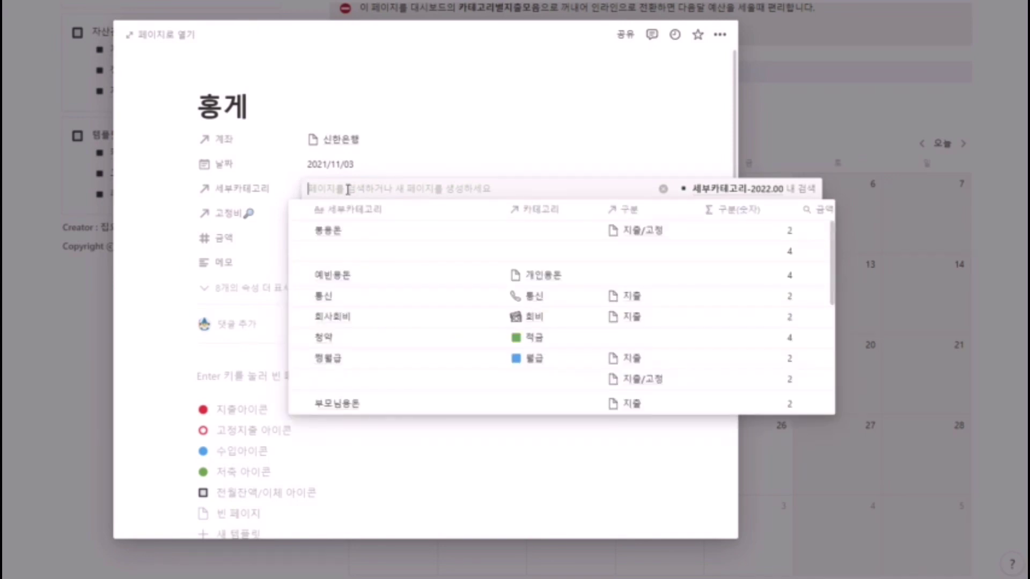
text(이)
text(식)
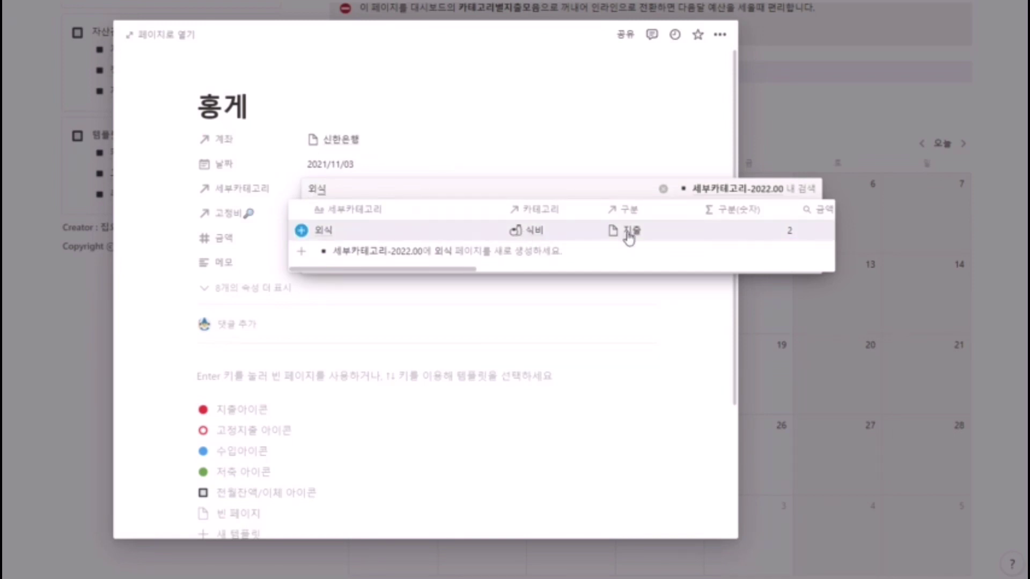
click(335, 227)
click(469, 141)
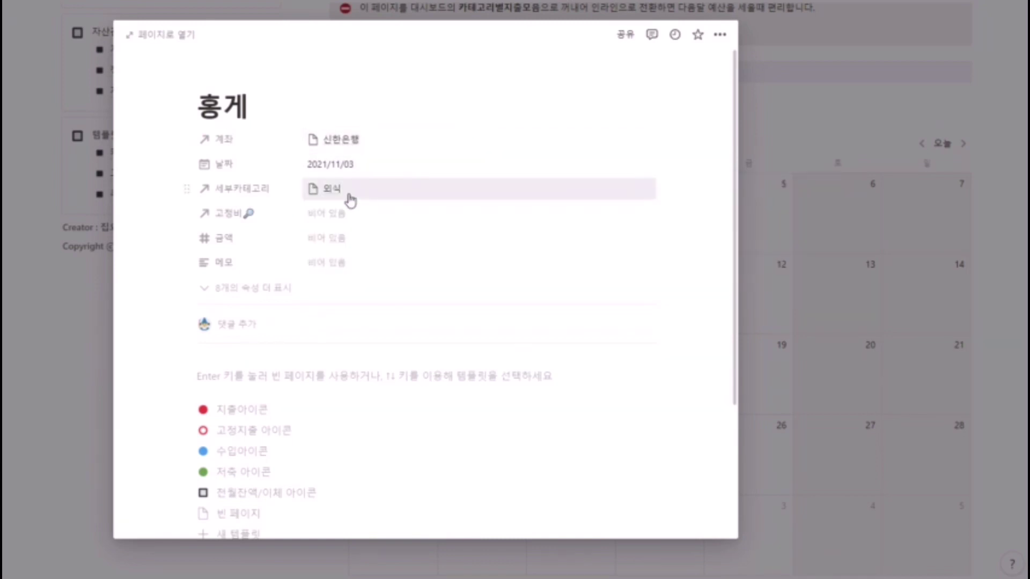
key(ctrl+a)
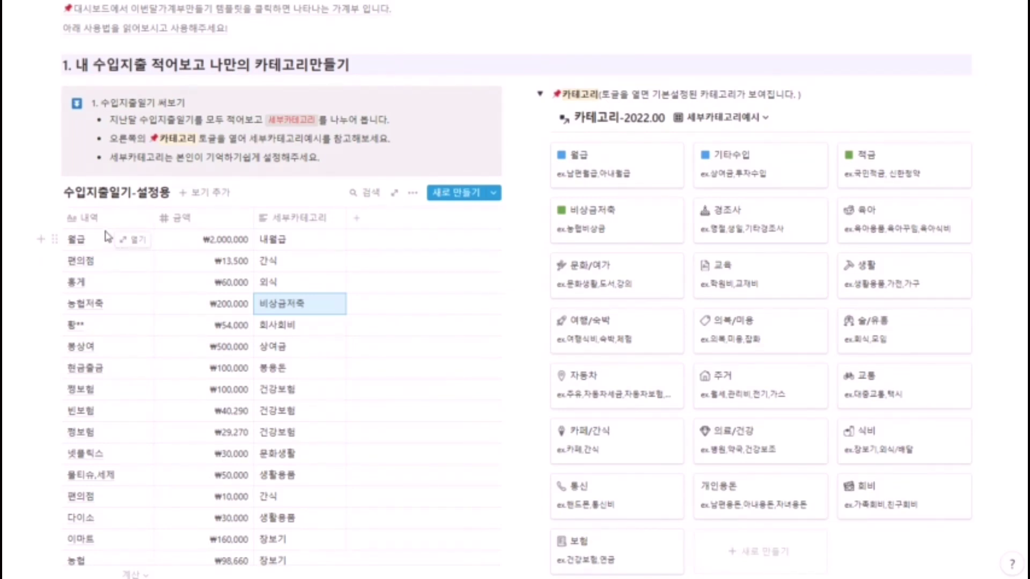
Step: Under 2. 세부카테고리 설정하기, check the duplicated categories and mark the 넷플릭스 row (문화생활) as 선택
drag(91, 451, 311, 500)
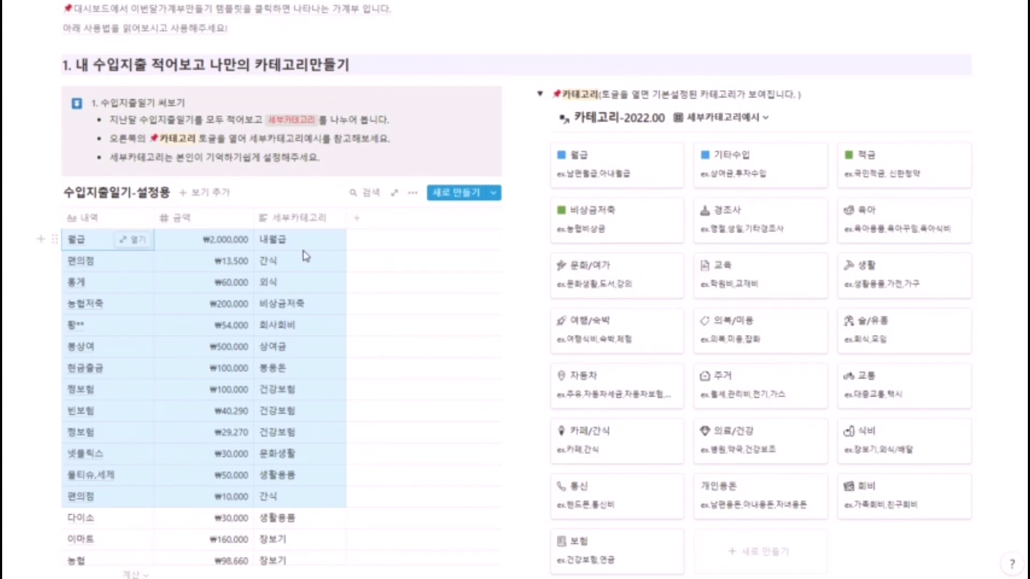
scroll(420, 334, down, 2)
scroll(419, 334, down, 7)
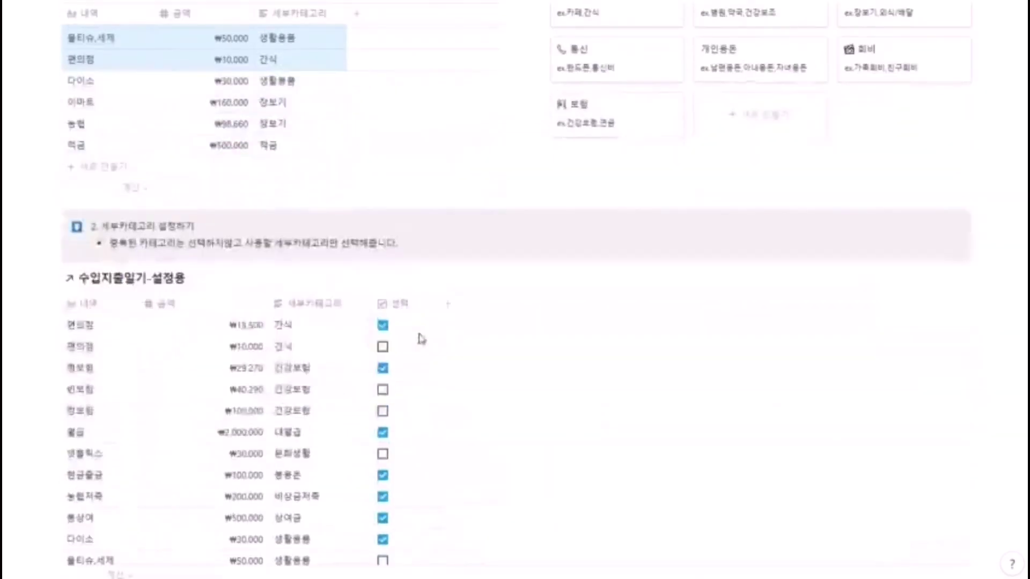
scroll(421, 339, down, 4)
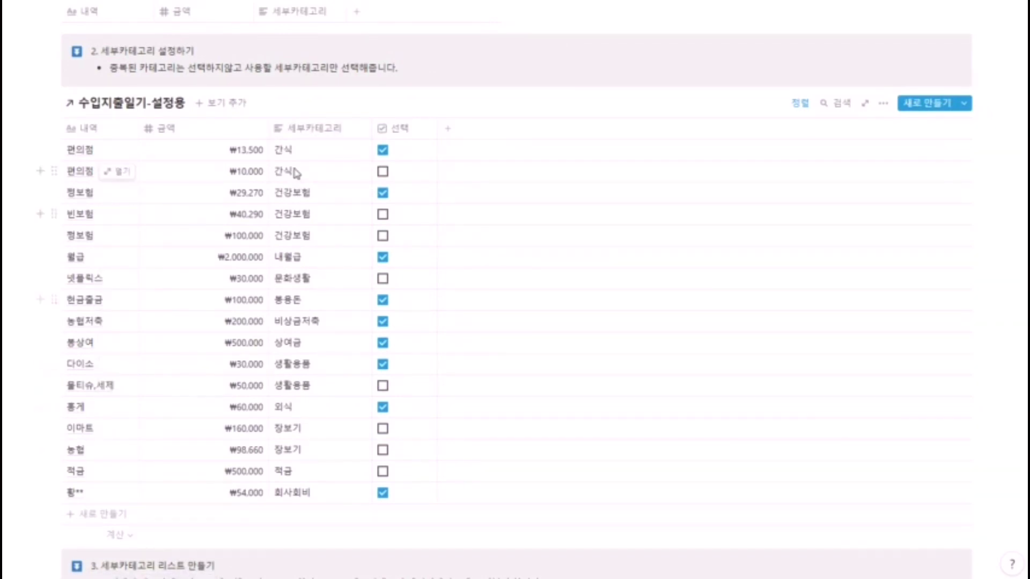
drag(75, 156, 325, 171)
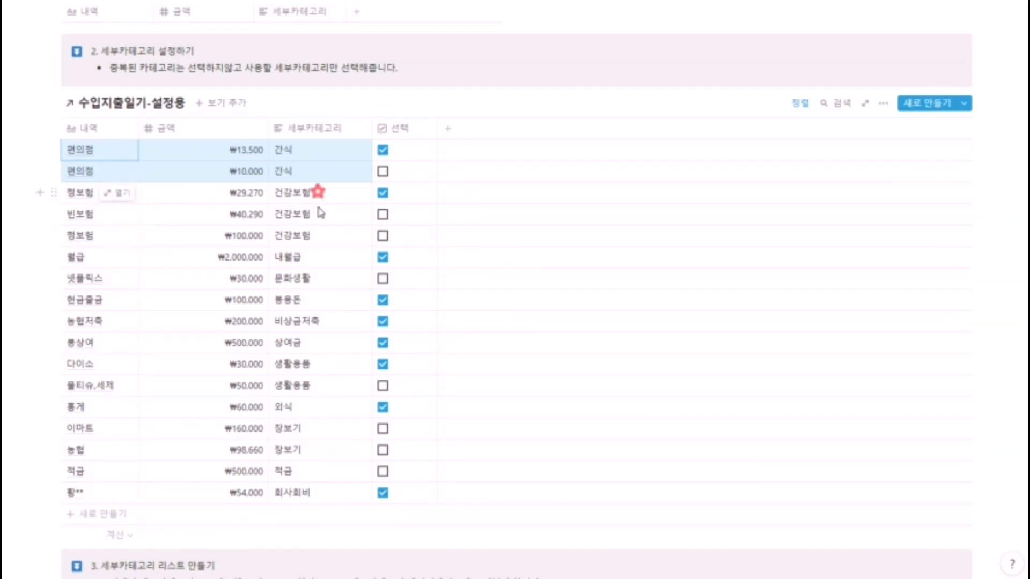
drag(319, 194, 320, 240)
click(384, 194)
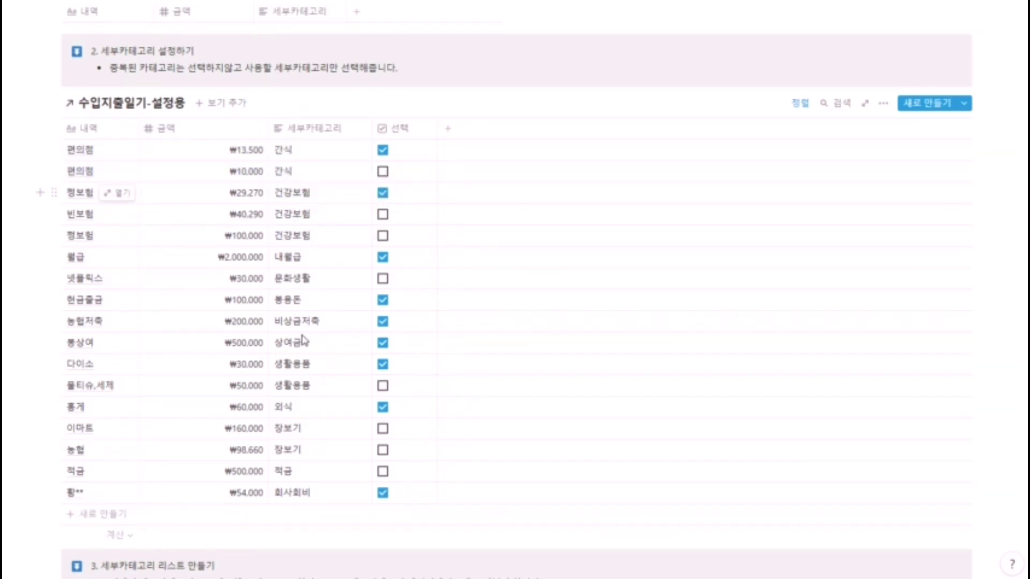
click(384, 279)
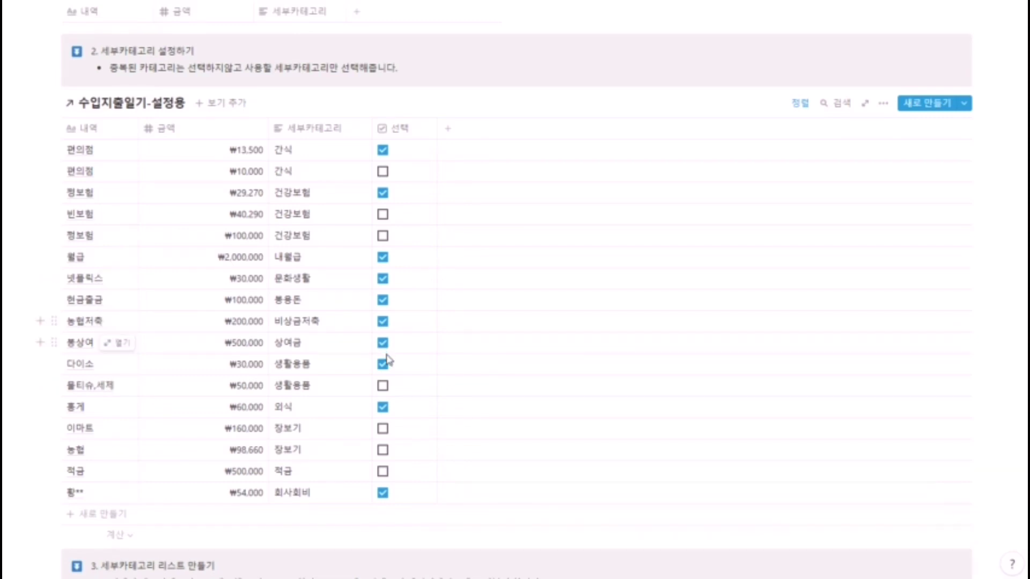
Step: Mark the 이마트 row (장보기) and the 적금 row as 선택, leaving out the duplicate 장보기 row
scroll(387, 360, down, 3)
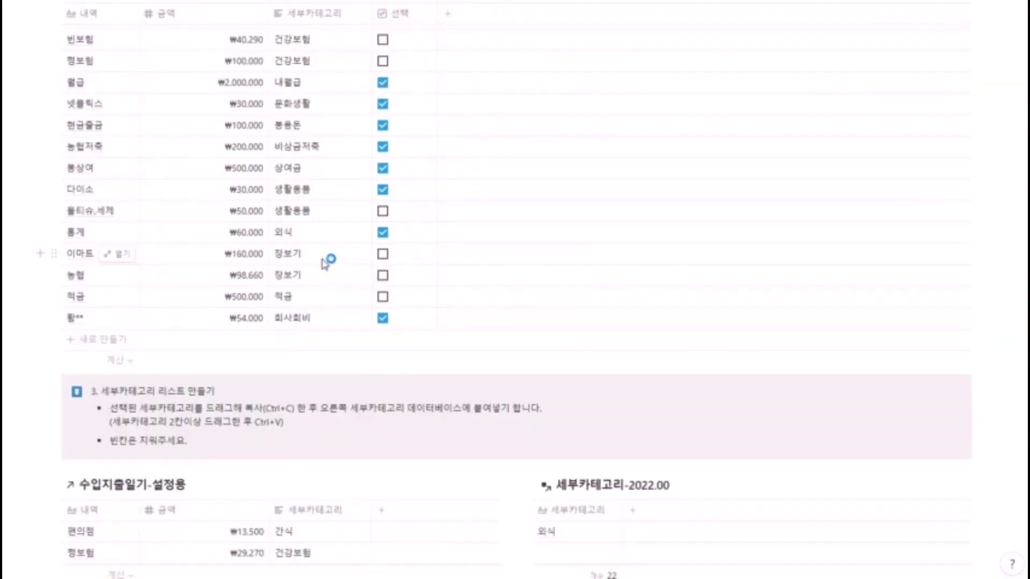
drag(328, 271, 322, 253)
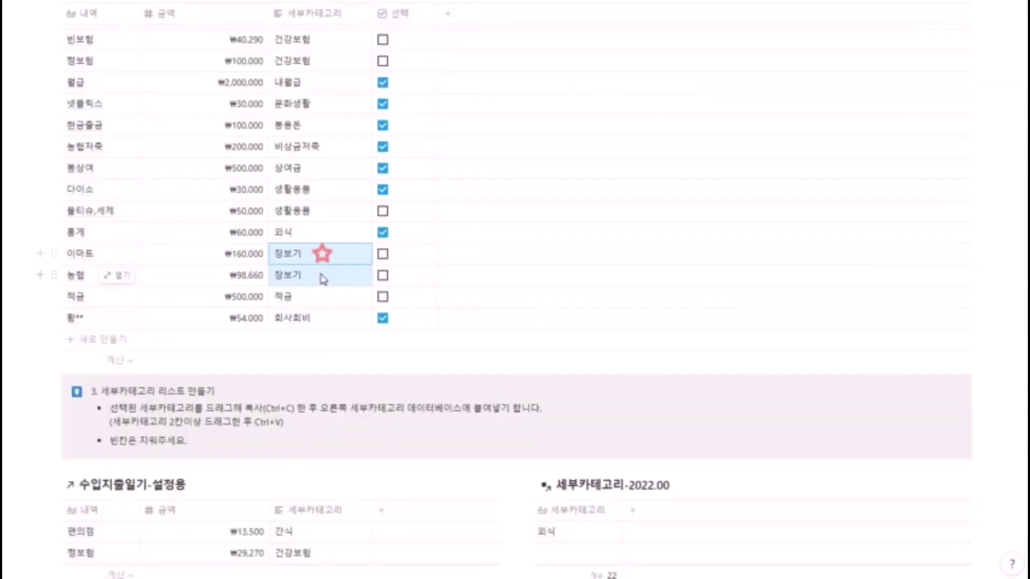
click(383, 255)
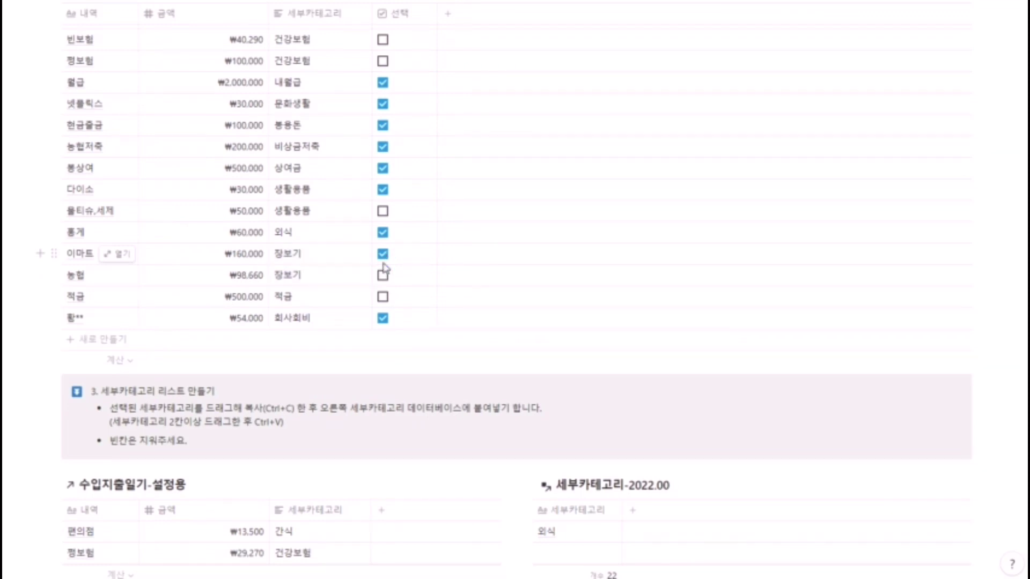
click(382, 296)
Step: Copy the chosen detail categories from 간식 through 회사회비 into the first rows of the 세부카테고리-2022.00 table
scroll(406, 259, down, 6)
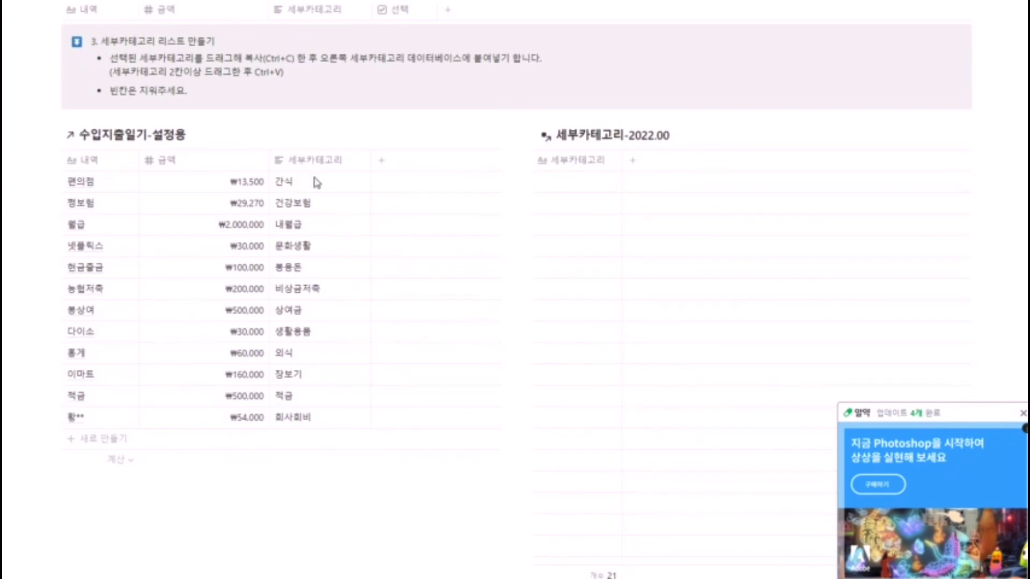
drag(315, 177, 304, 415)
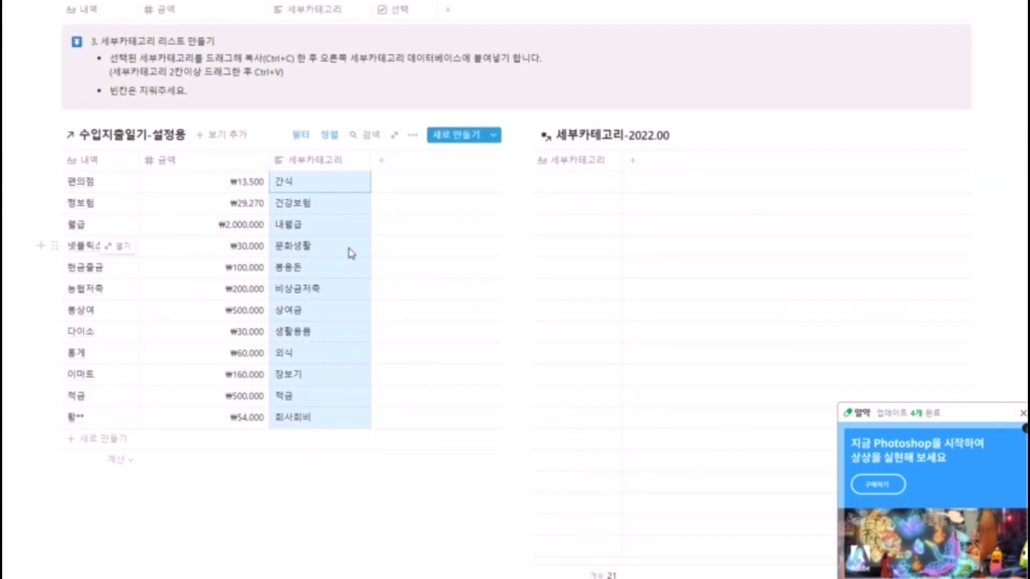
drag(547, 180, 552, 225)
text(간식 건강보험 내월급 문화생활 용용돈 비상금저축 상여금 생활용품 외식 장보기 적금 회사회비)
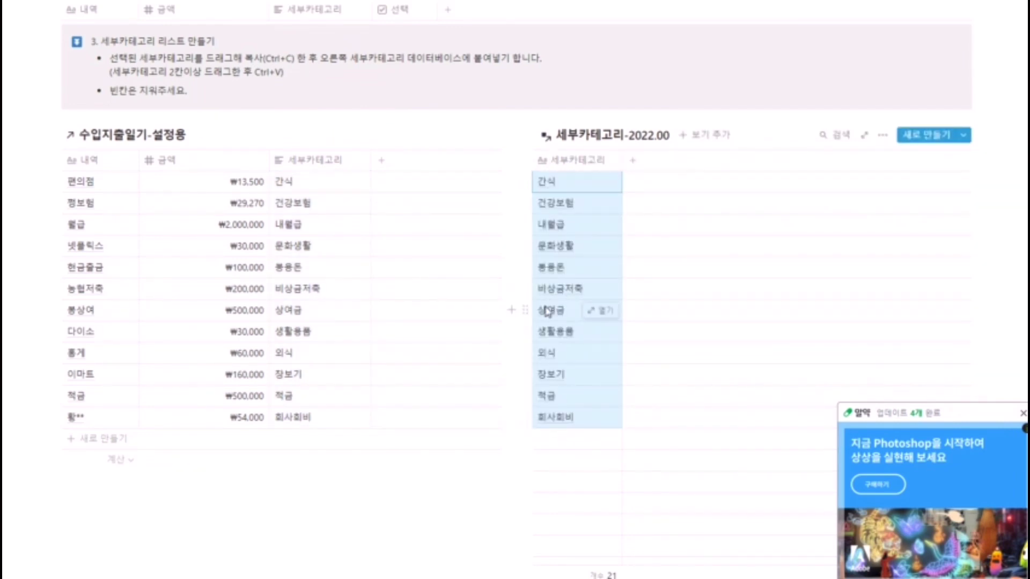
Step: Delete all the empty rows below 회사회비 in the 세부카테고리-2022.00 table
scroll(557, 327, down, 6)
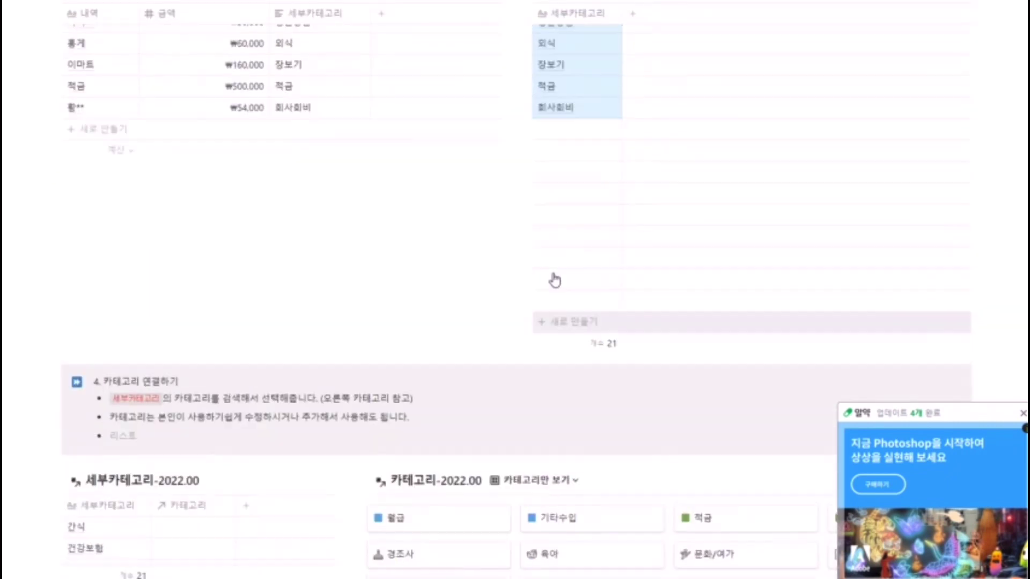
scroll(554, 279, up, 1)
drag(438, 344, 662, 223)
key(Delete)
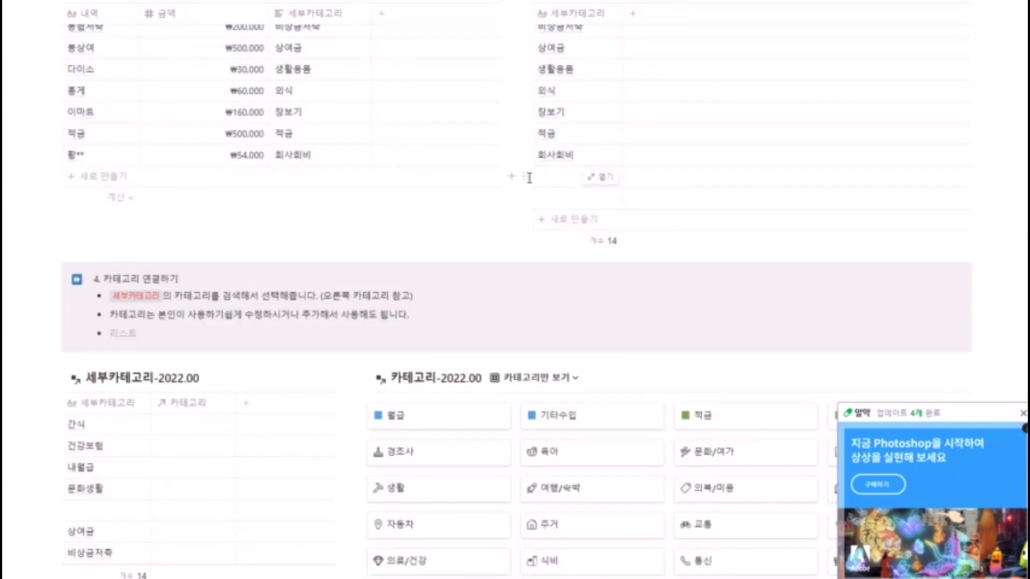
click(526, 179)
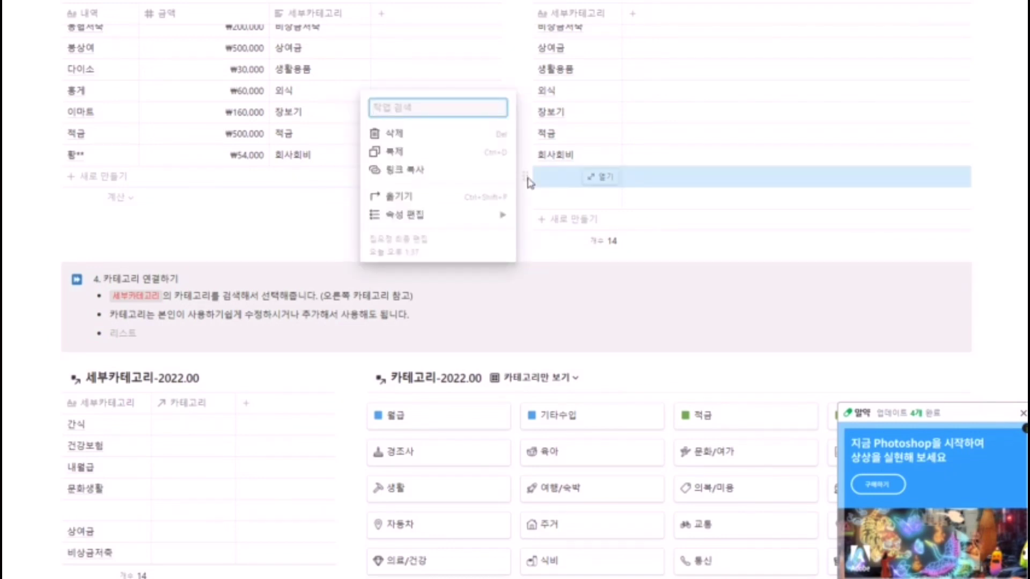
key(Down)
key(Return)
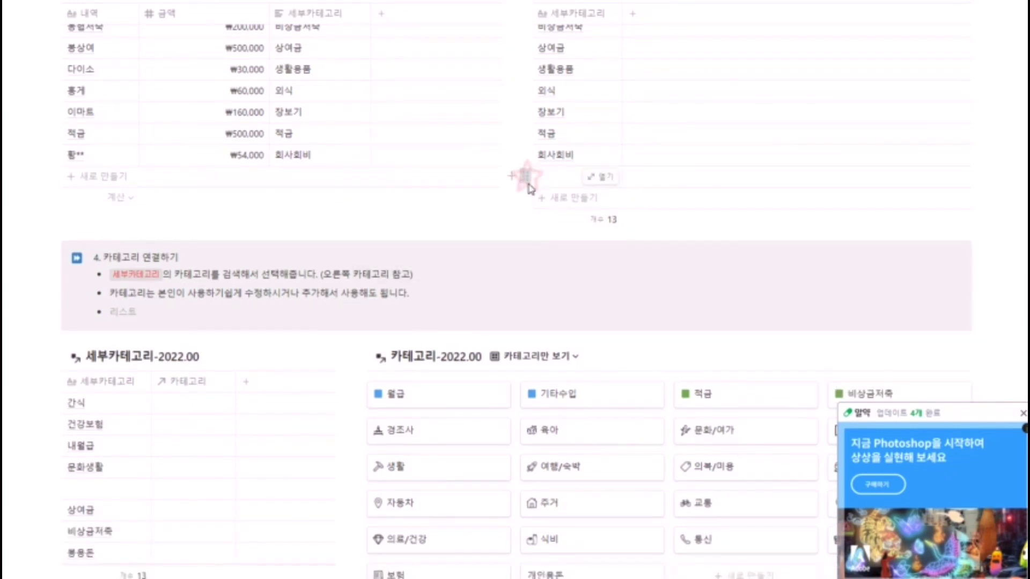
click(525, 175)
click(443, 135)
scroll(625, 150, up, 3)
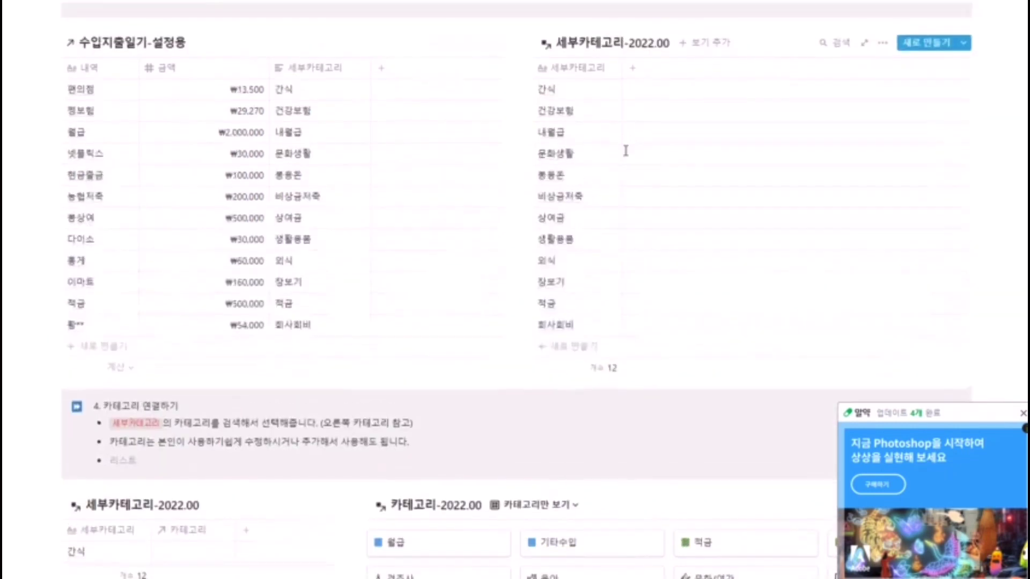
scroll(625, 151, up, 2)
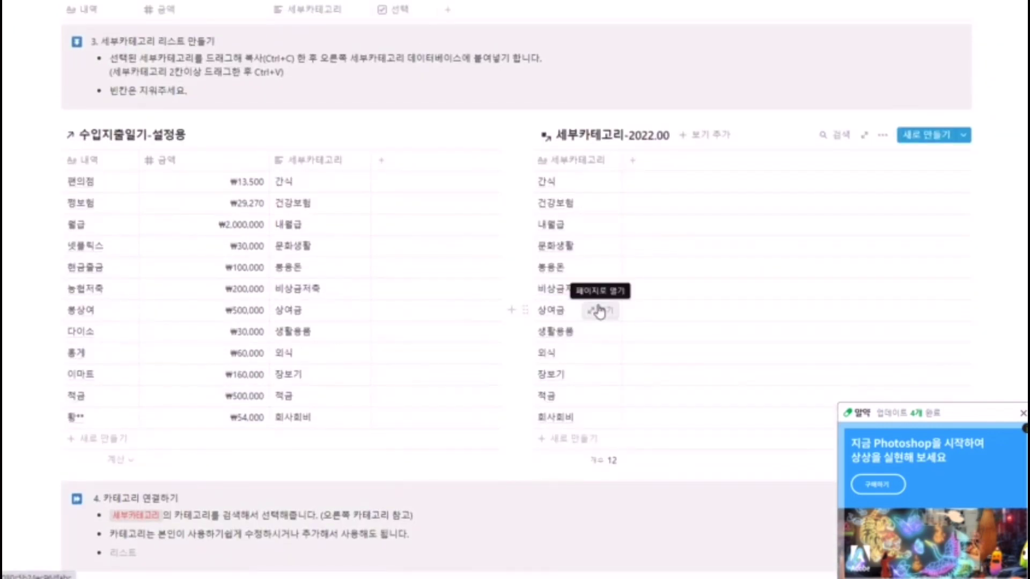
Step: Under 4. 카테고리 연결하기, link 식비 as the 카테고리 of the 간식 row and 보험 for the 건강보험 row
scroll(440, 351, down, 8)
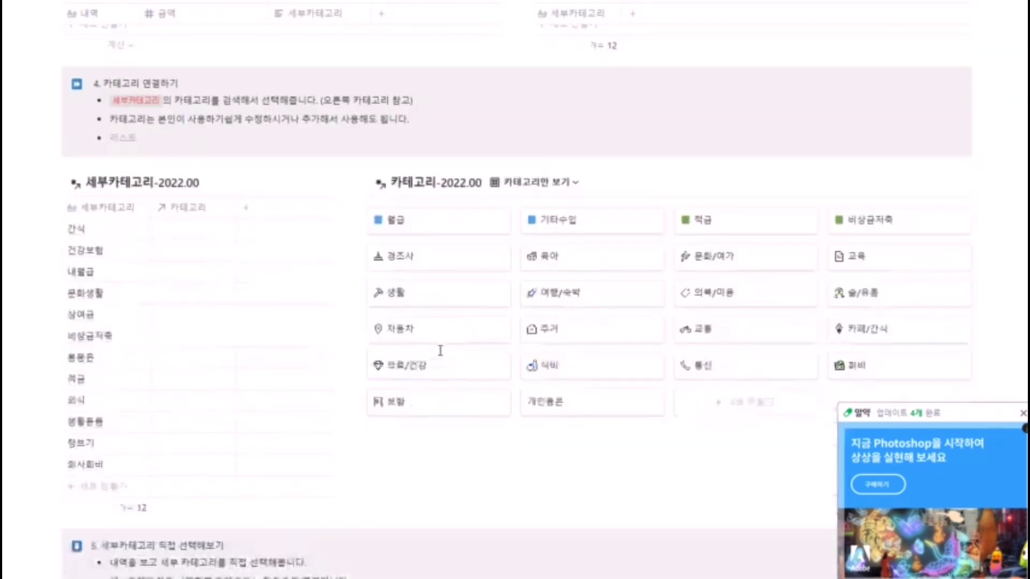
scroll(126, 214, down, 2)
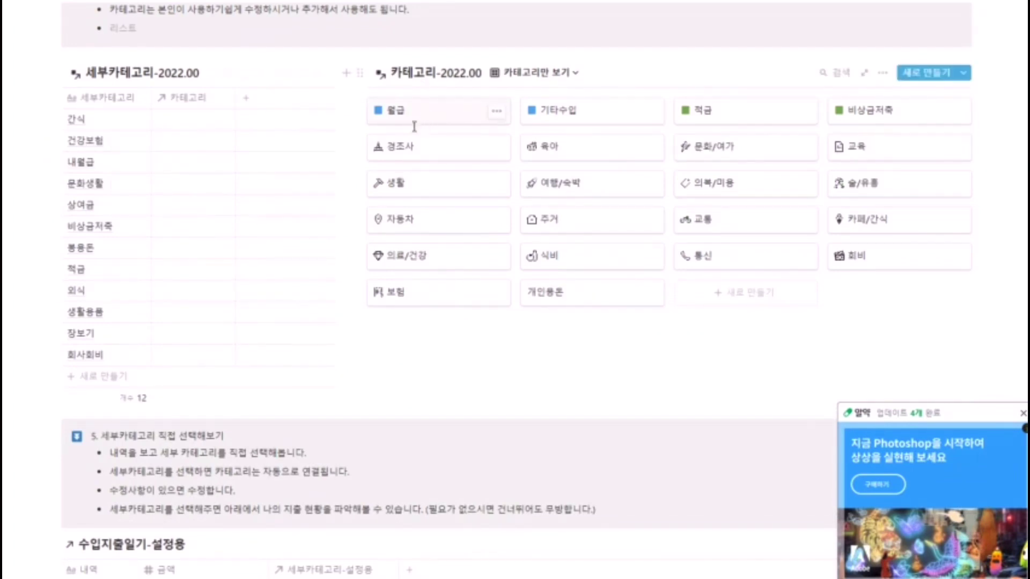
click(197, 123)
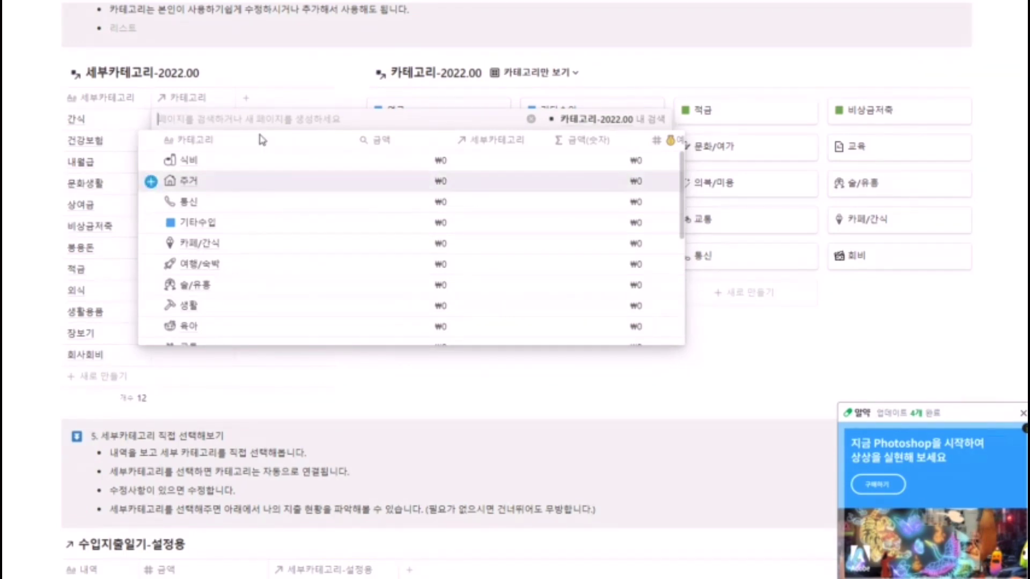
click(229, 160)
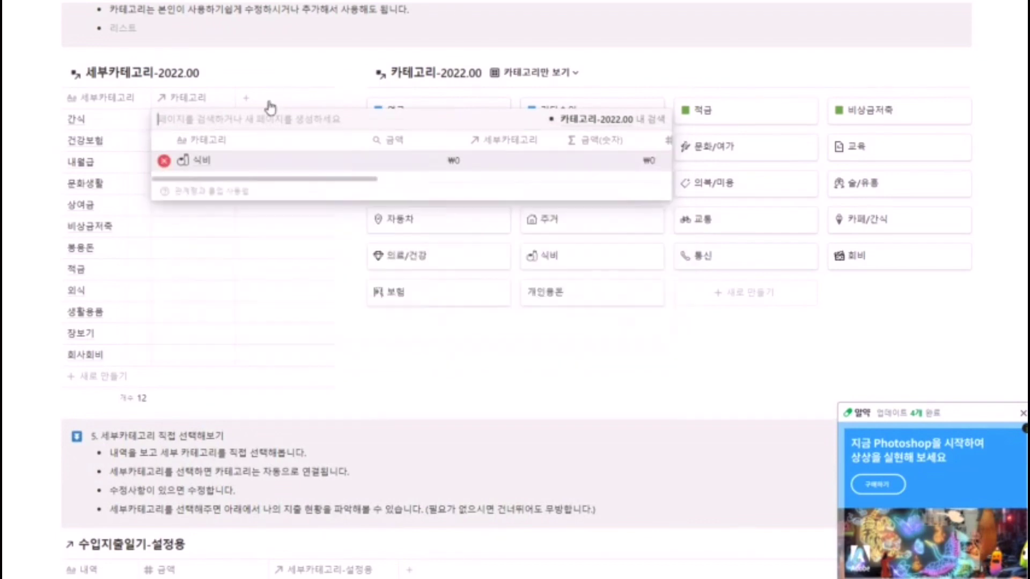
click(283, 64)
click(199, 142)
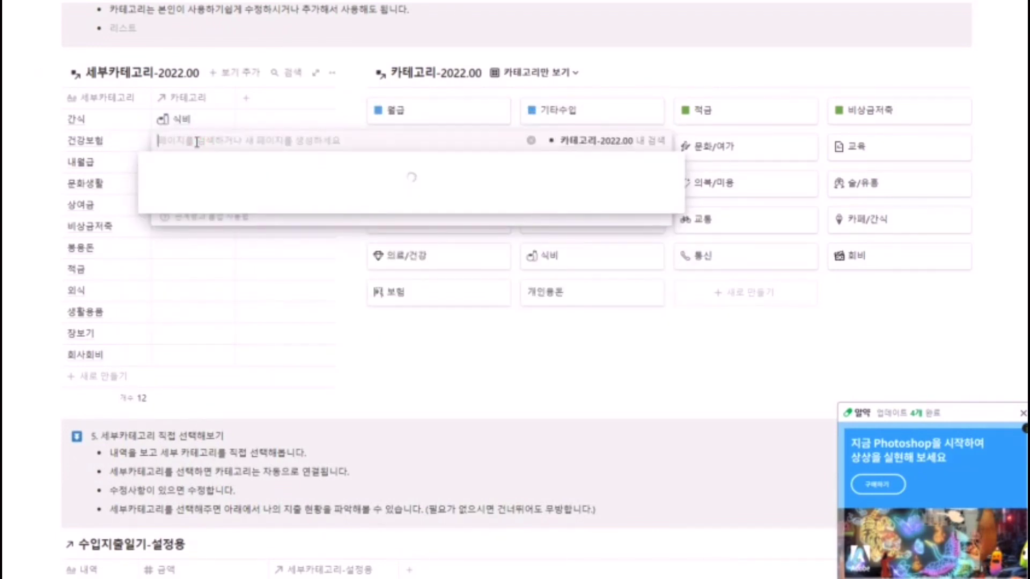
text(ㅂ)
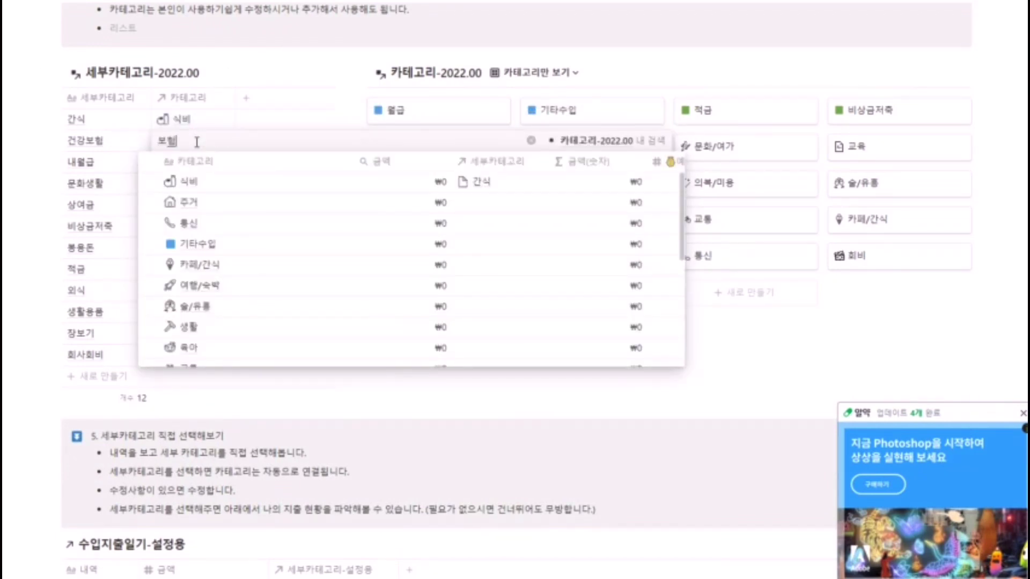
click(188, 180)
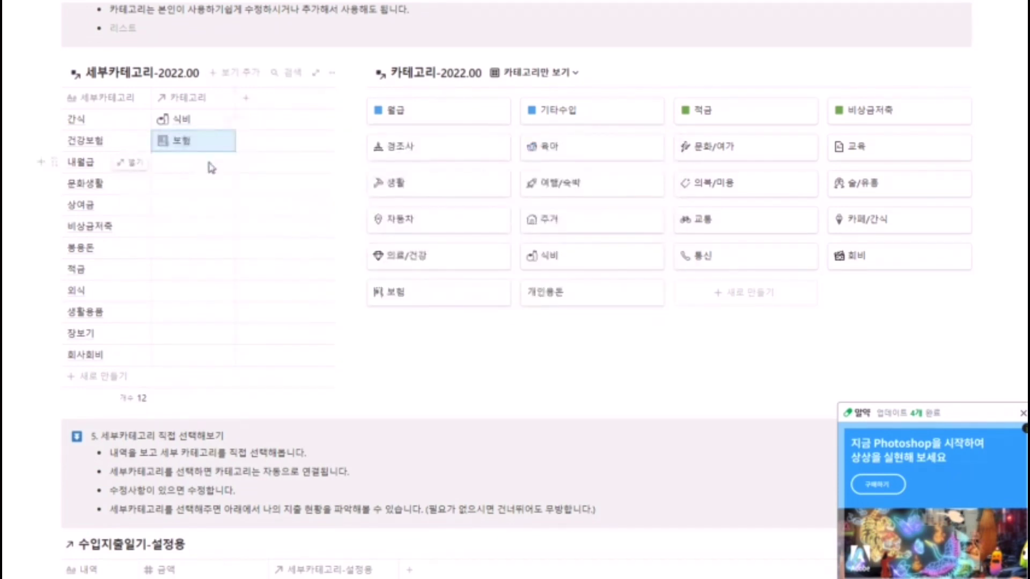
Step: Search for 월급 and link it as the 카테고리 of the 내월급 row
click(209, 164)
text(워)
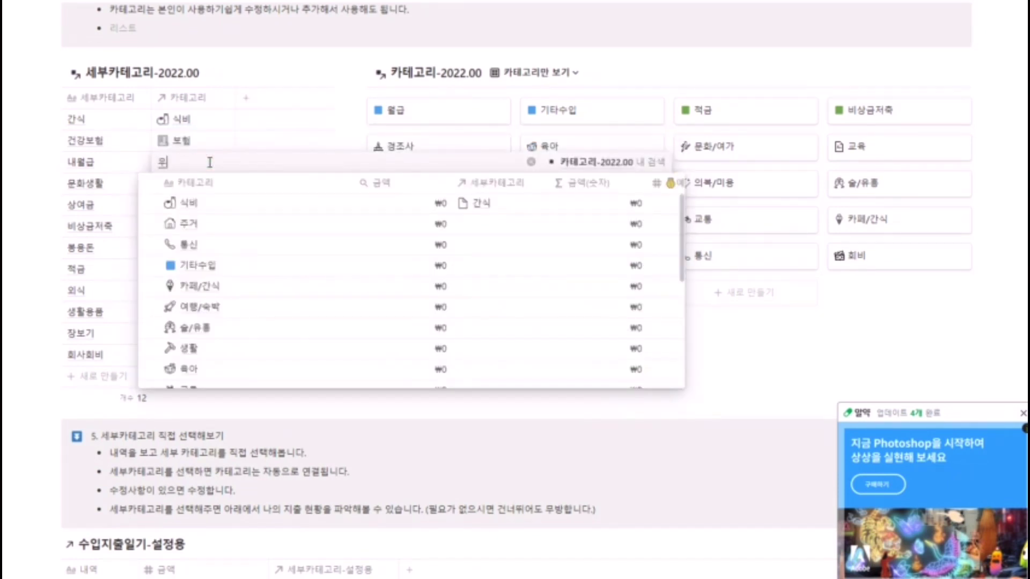
text(급)
click(197, 210)
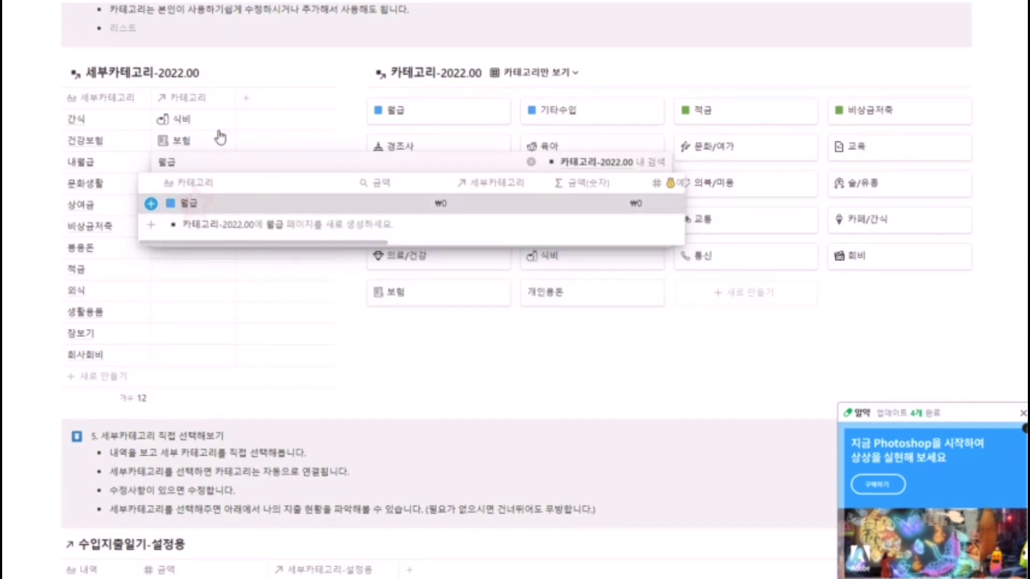
click(667, 344)
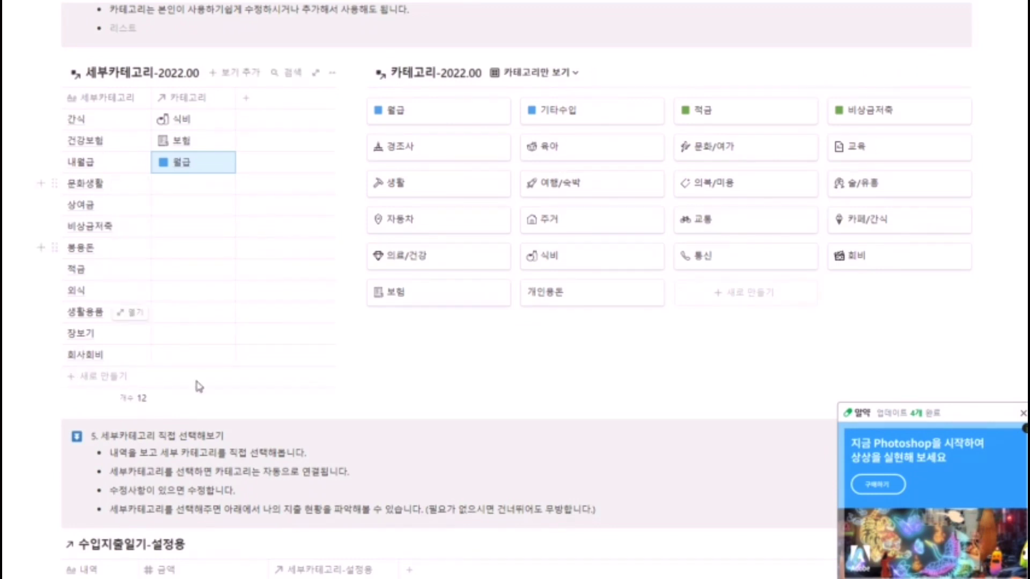
Step: Search for 문화 and link 문화/여가 as the 카테고리 of the 문화생활 row
click(204, 183)
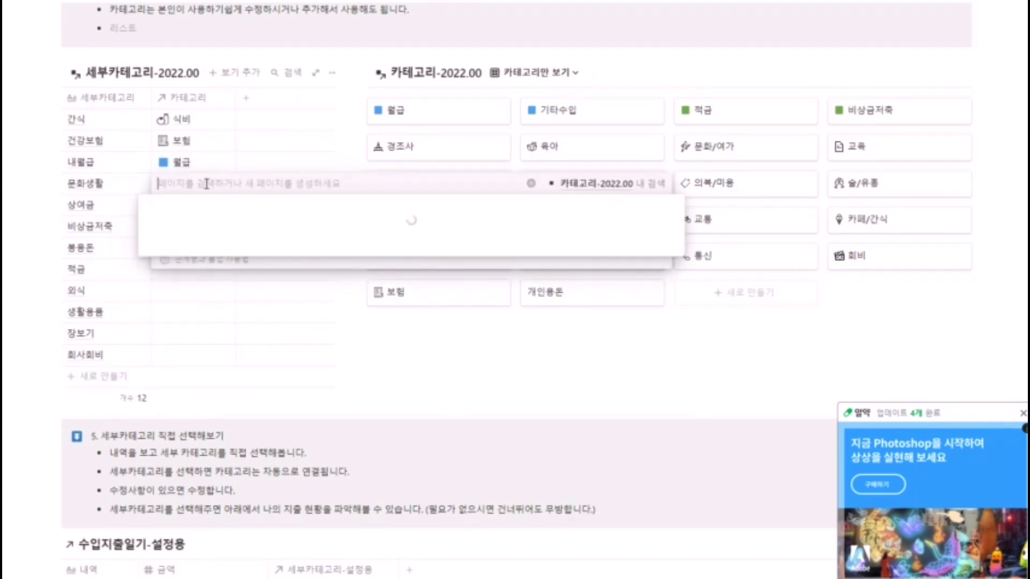
text(ㅁ)
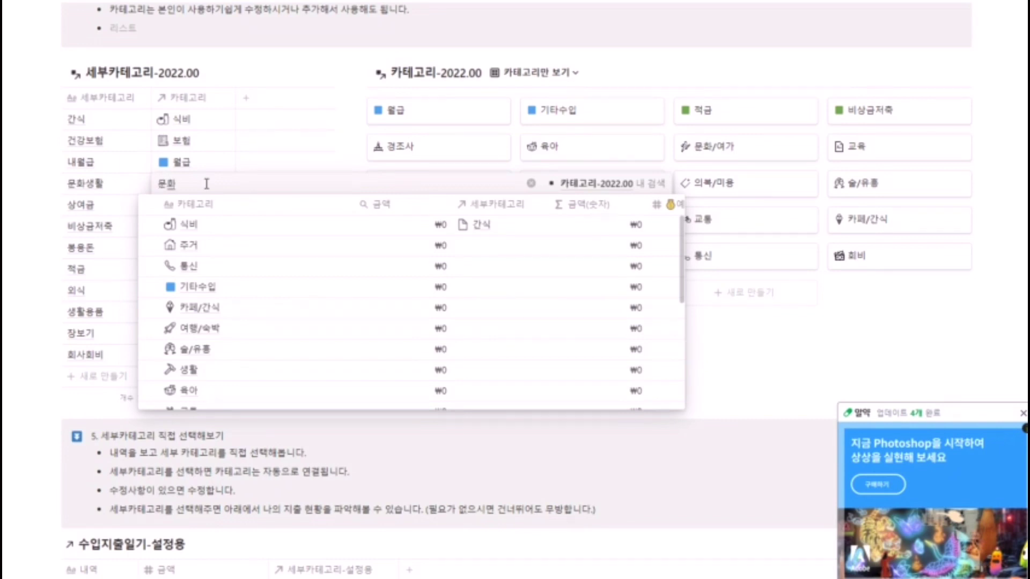
text(화)
click(205, 224)
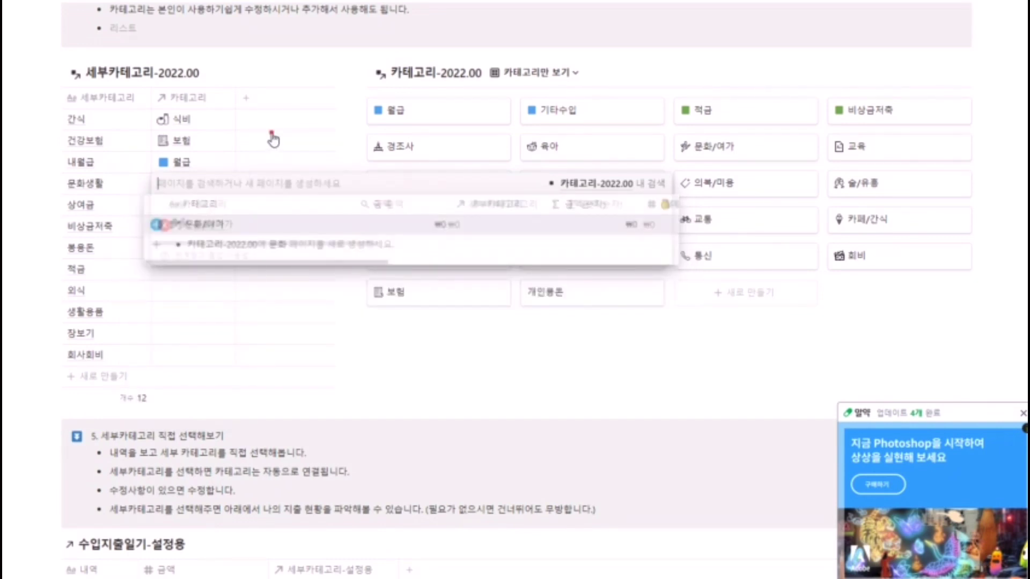
key(Escape)
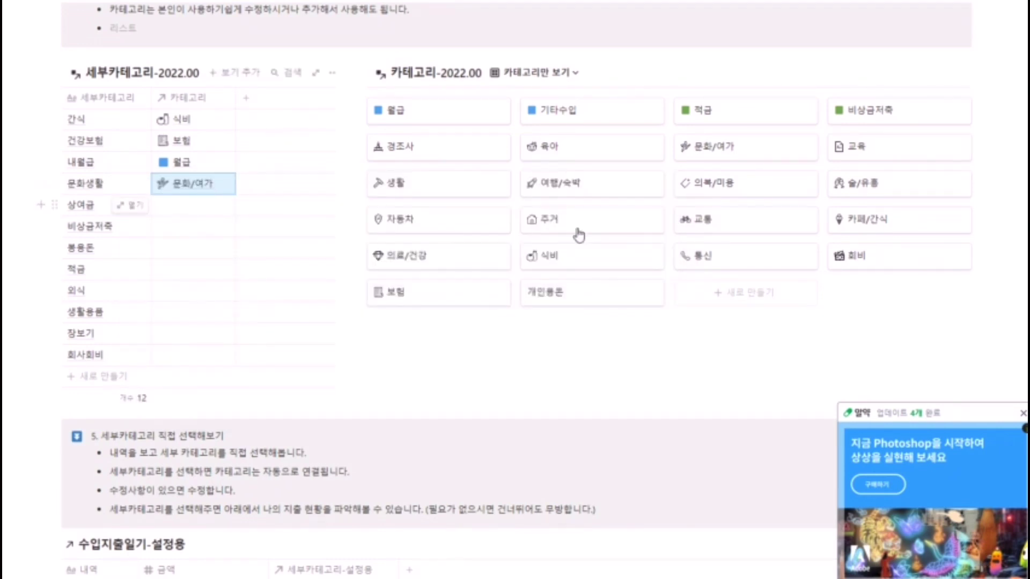
Step: Add a category titled 새 카테고리 to 카테고리-2022.00 and return to the template page
click(719, 304)
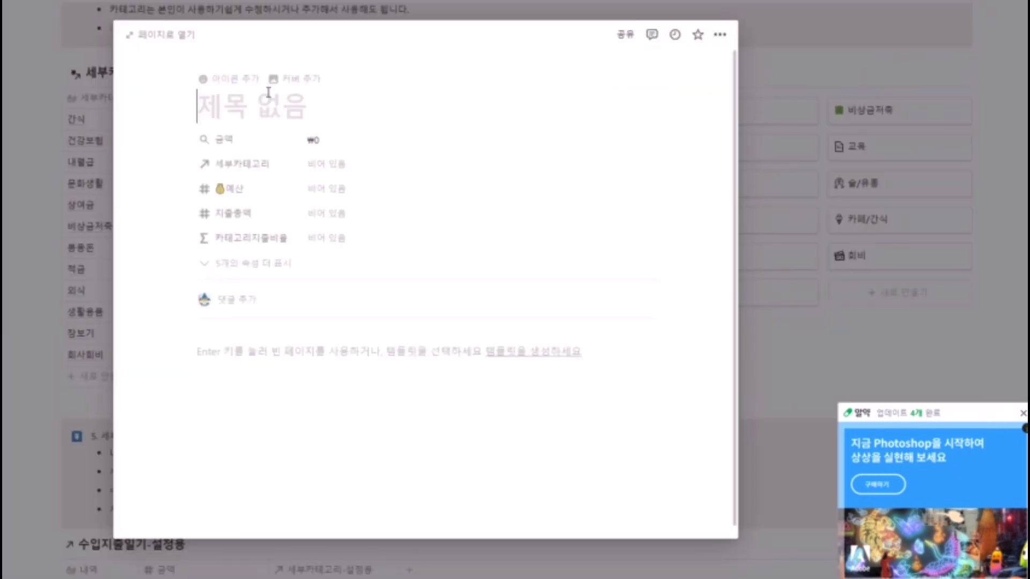
text(새)
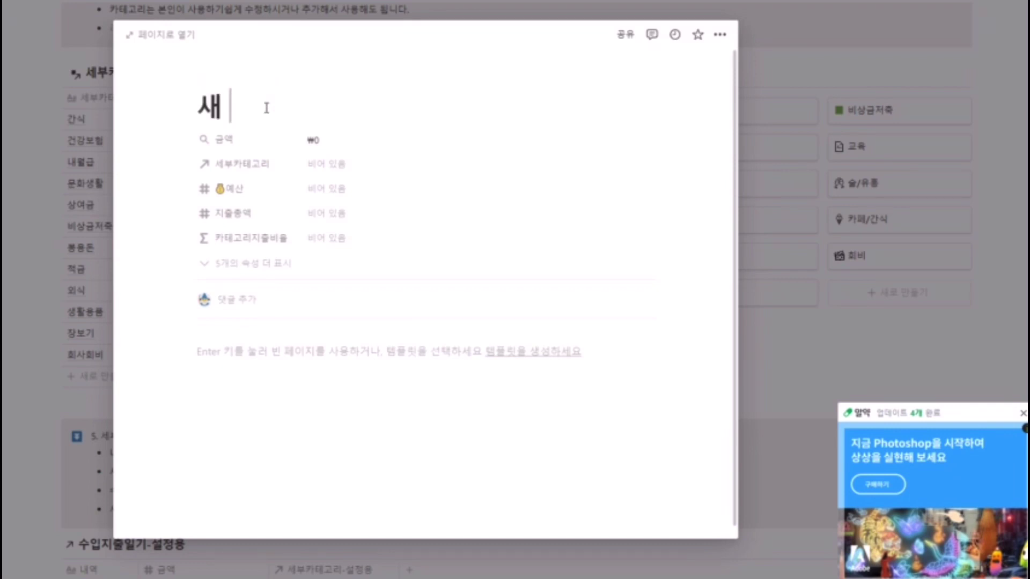
text( 카테고리)
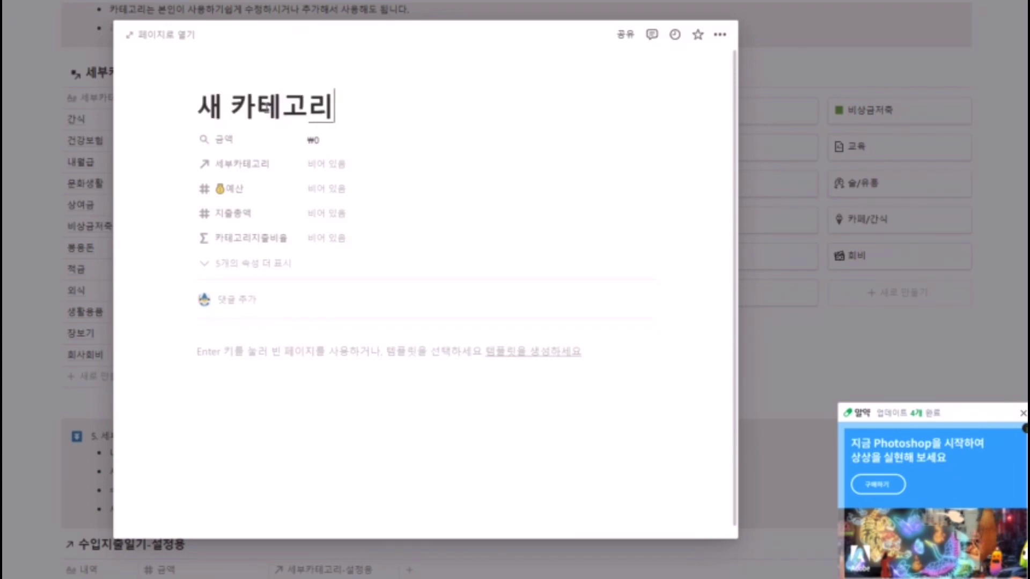
click(43, 99)
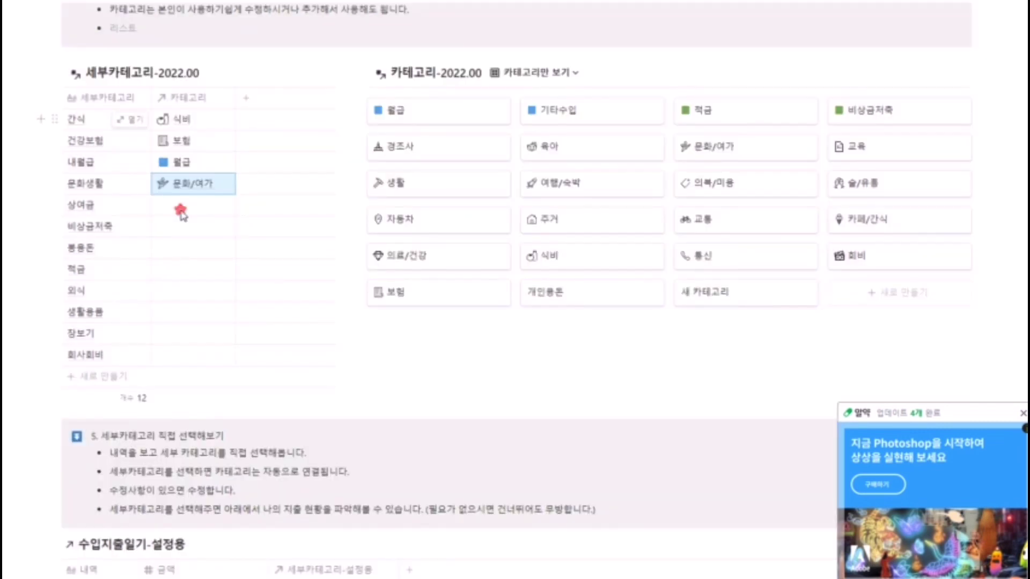
Step: Search for 새 and choose 새 카테고리 as the 카테고리 of the 상여금 row
click(182, 207)
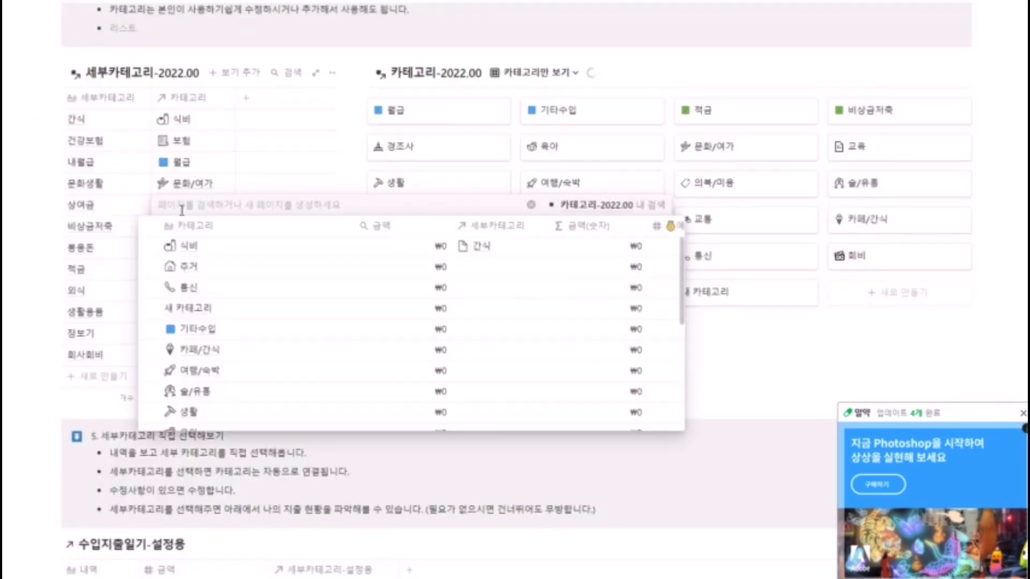
text(새)
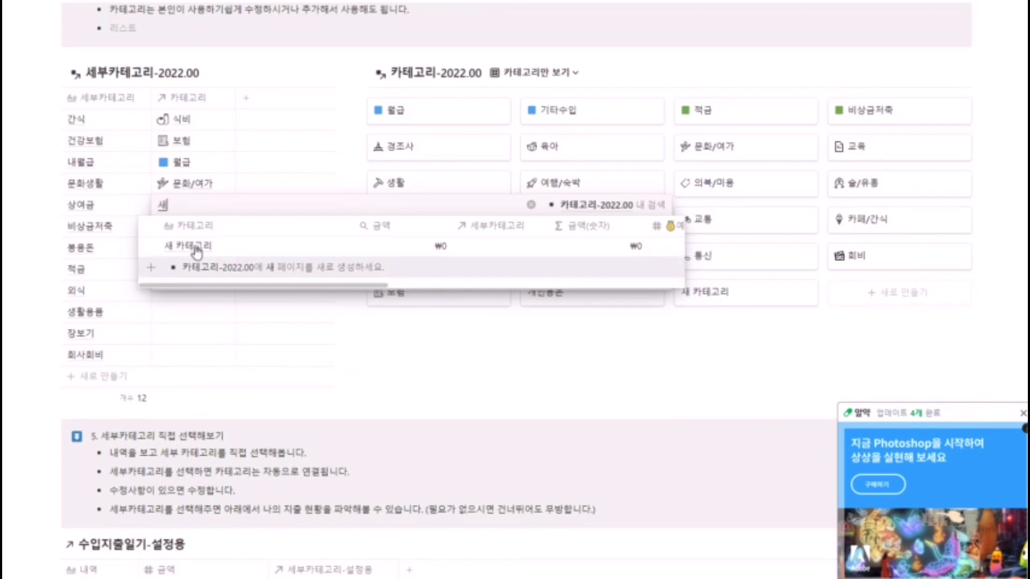
click(196, 246)
click(261, 170)
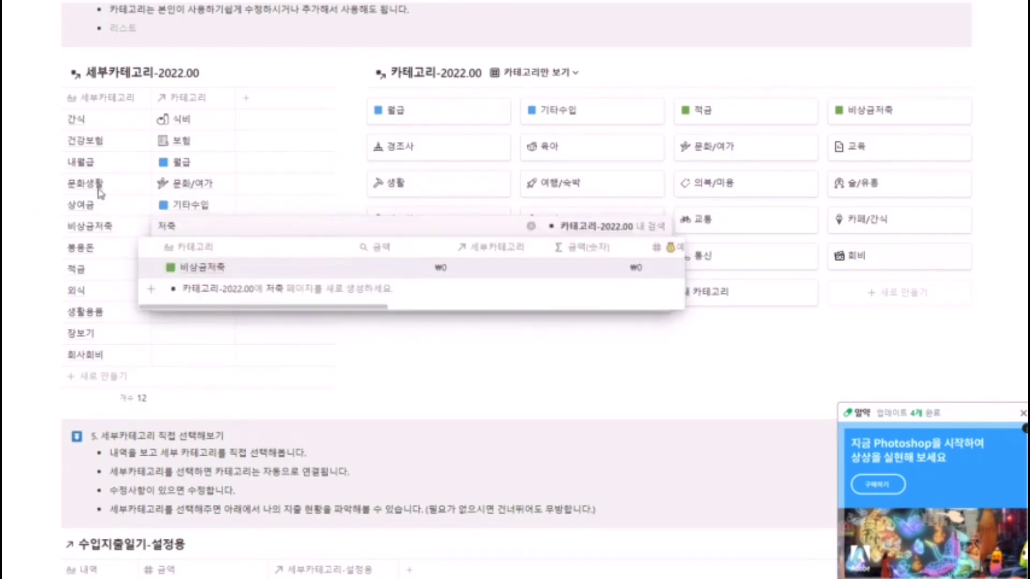
Step: Link 비상금저축 as the 카테고리 of the 비상금저축 row and 개인용돈 for the 봉용돈 row
click(189, 266)
text(용돈)
click(198, 292)
Step: Link 적금 as the 카테고리 of the 적금 row and 식비 for the 외식 row
click(211, 270)
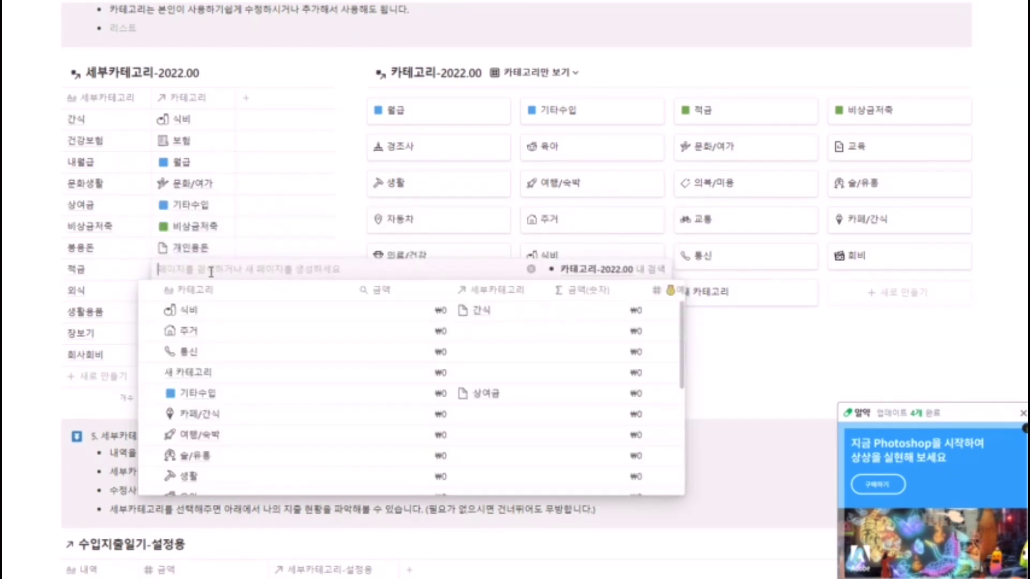
text(적금)
click(189, 308)
click(194, 292)
text(식비)
click(195, 330)
Step: Link 생활 as the 카테고리 of the 생활용품 row and 식비 for the 장보기 row
click(175, 315)
text(생활)
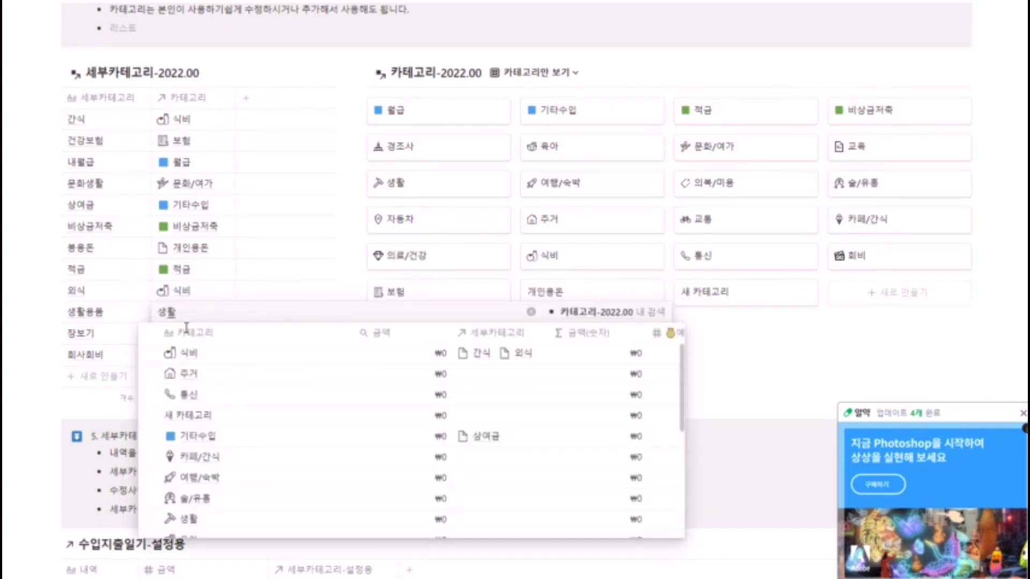
click(187, 352)
click(167, 333)
text(식비)
click(169, 374)
click(134, 382)
Step: Search for 회 and link 회비 as the 카테고리 of the 회사회비 row
click(195, 354)
text(회)
click(177, 375)
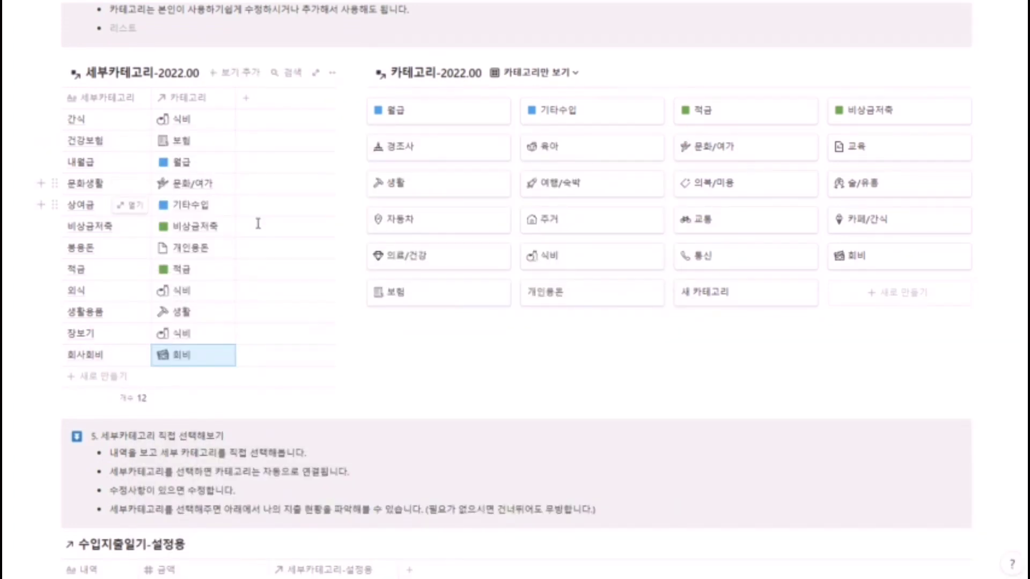
Step: Review the section 5 instructions on choosing 세부카테고리 and the 내역 and 금액 entries of 수입지출일기-설정용
scroll(260, 224, down, 3)
scroll(282, 265, down, 3)
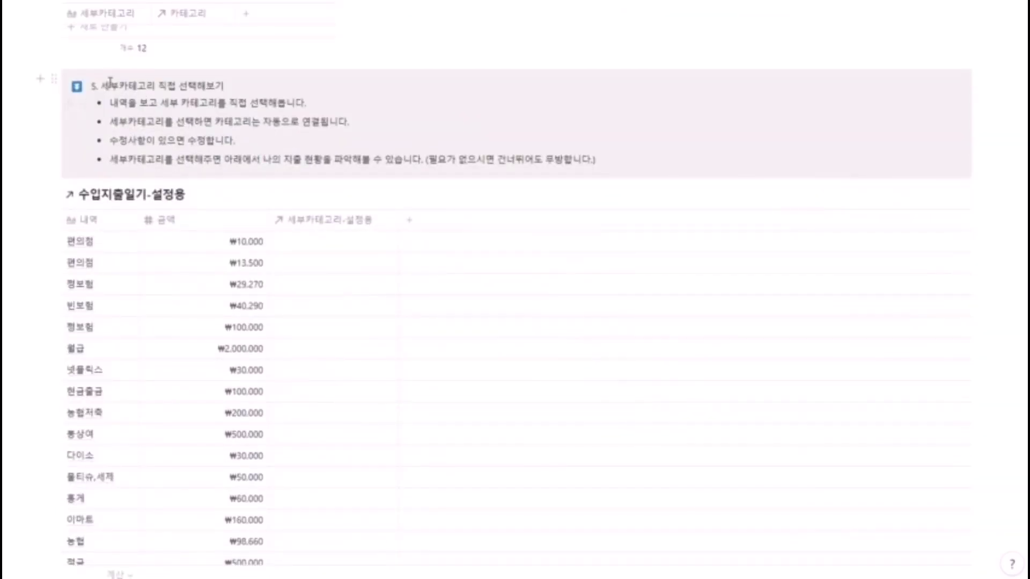
drag(110, 85, 234, 102)
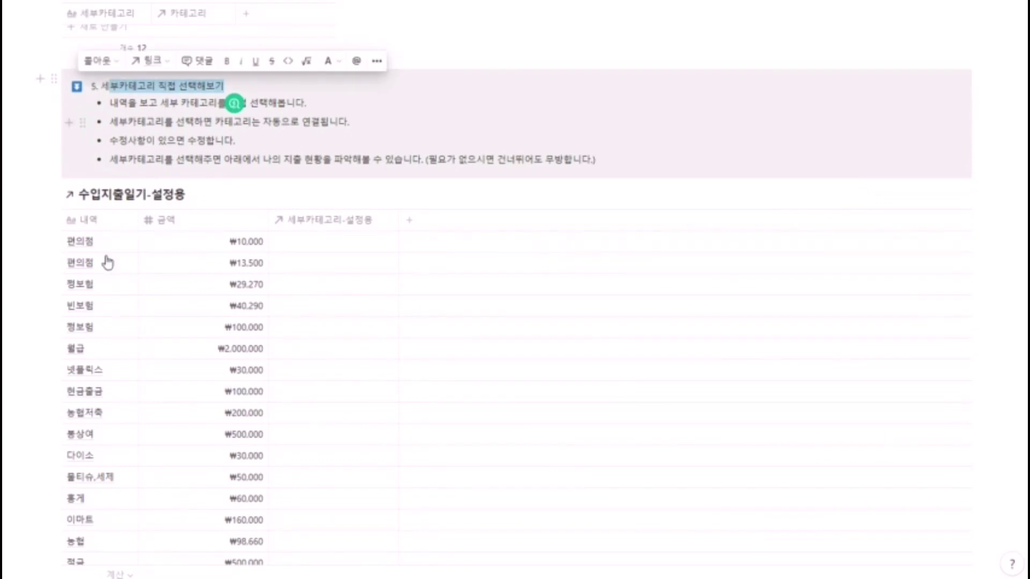
drag(80, 241, 188, 433)
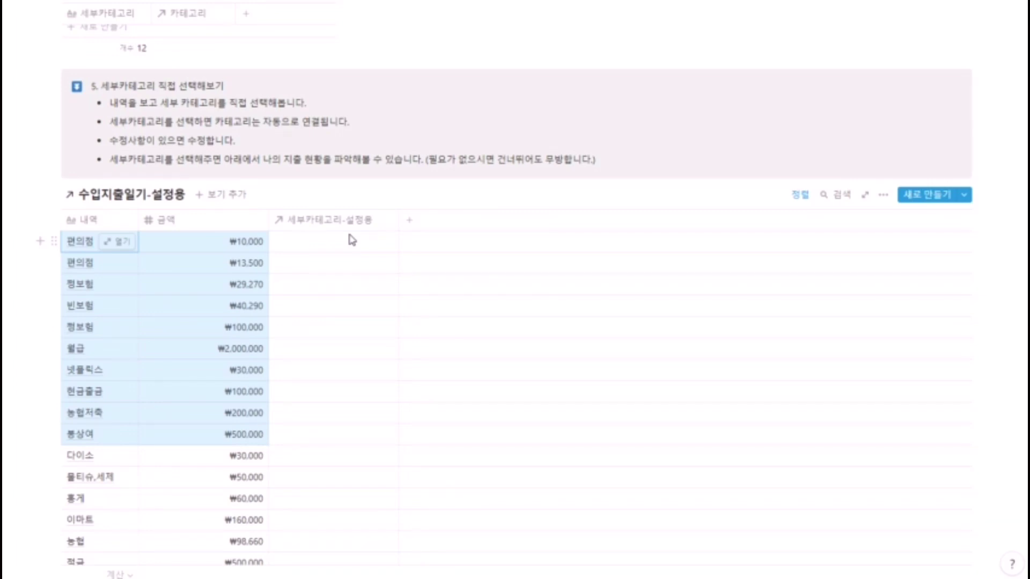
click(326, 138)
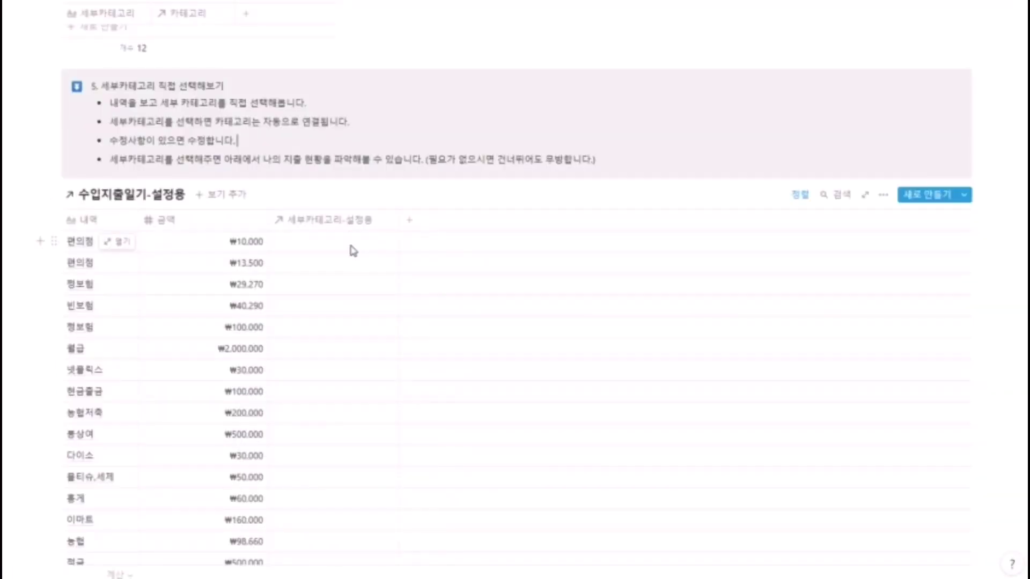
Step: Search for 간식 and link it as the 세부카테고리-설정용 of both 편의점 rows, ₩10,000 and ₩13,500
click(352, 243)
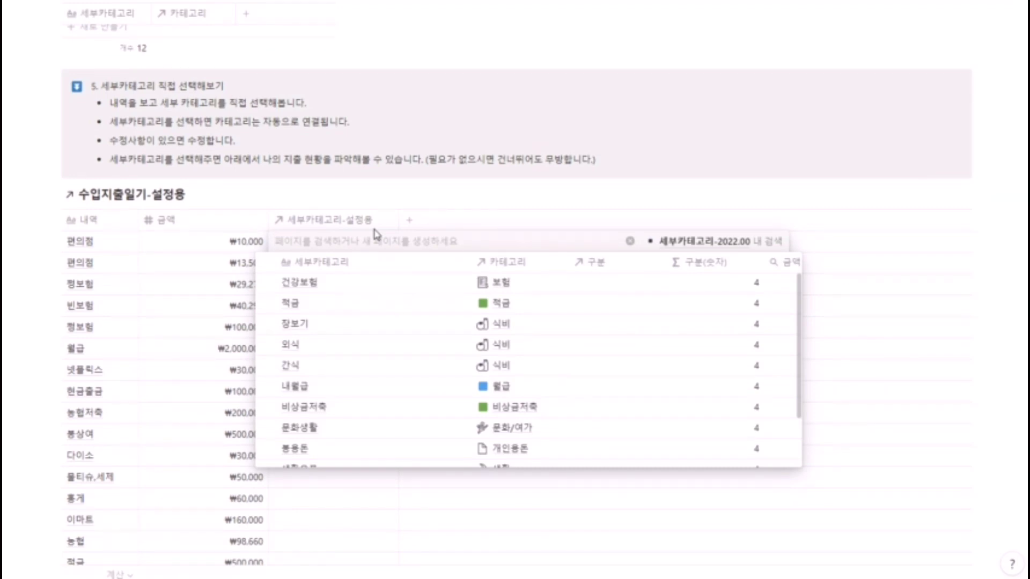
text(개)
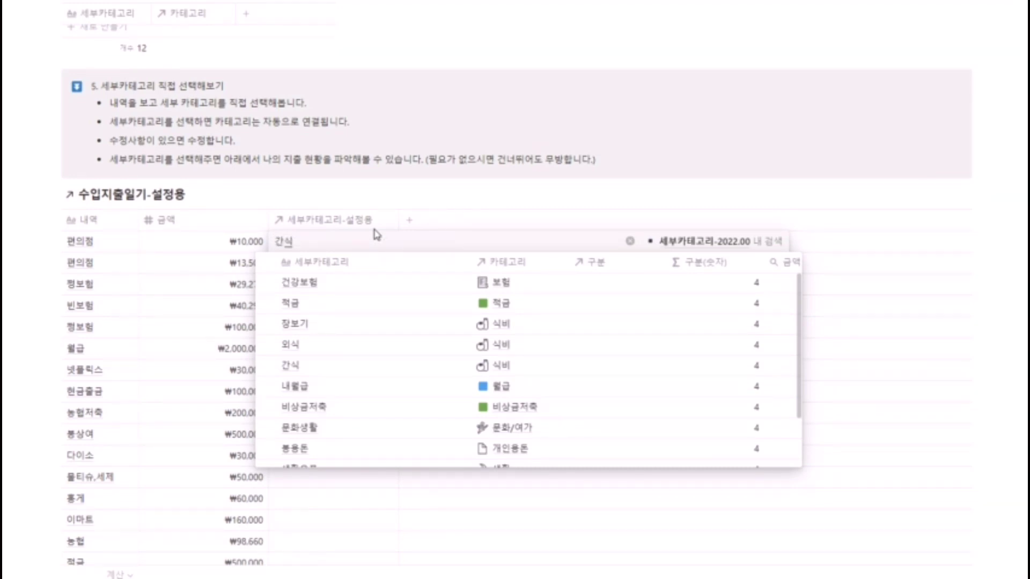
text(식)
click(292, 280)
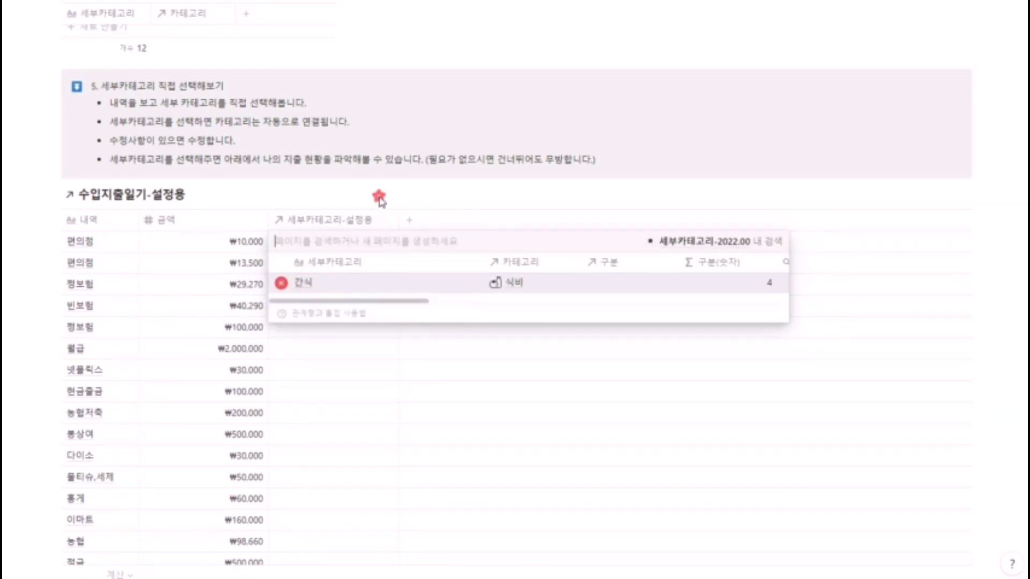
click(379, 200)
click(328, 266)
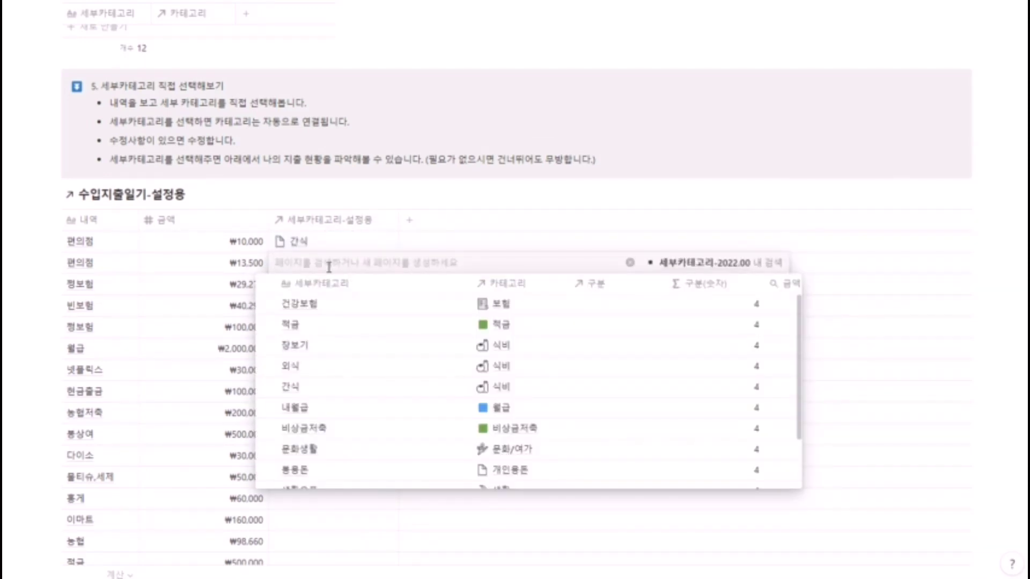
text(간식)
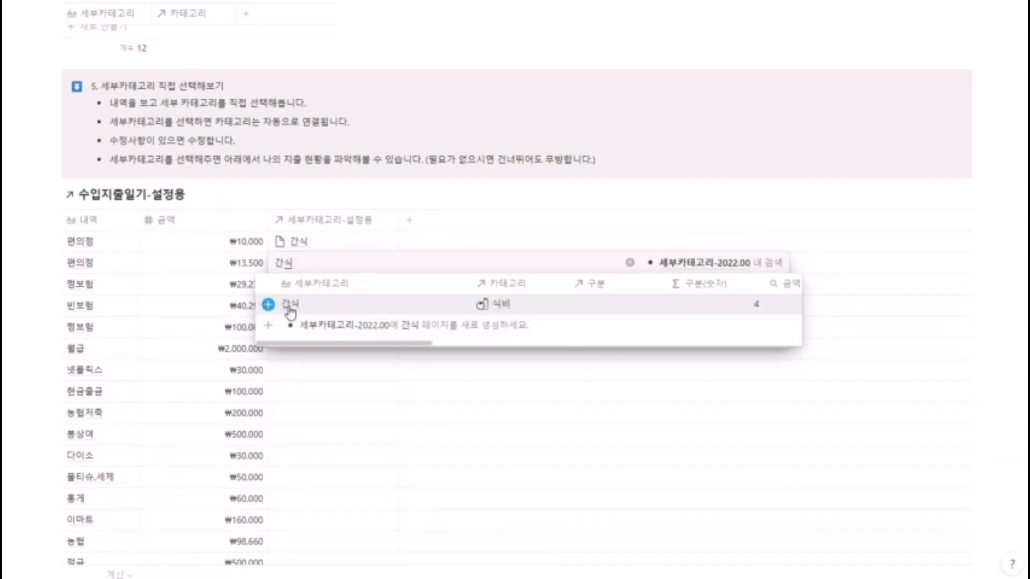
click(292, 305)
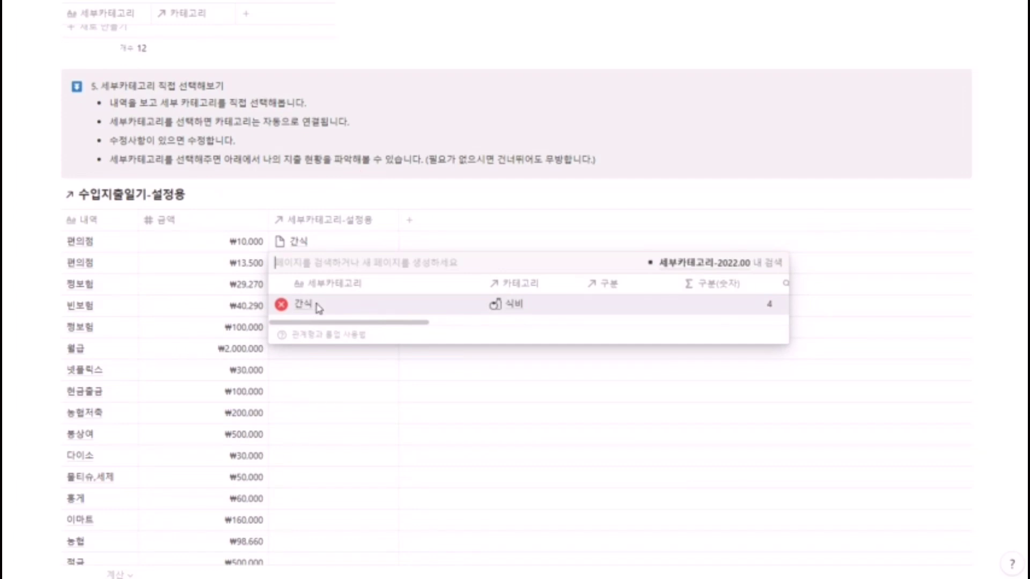
key(Escape)
Step: Link 건강보험 as the 세부카테고리-설정용 of the three insurance rows, ₩29,270, ₩40,290 and ₩100,000
click(324, 285)
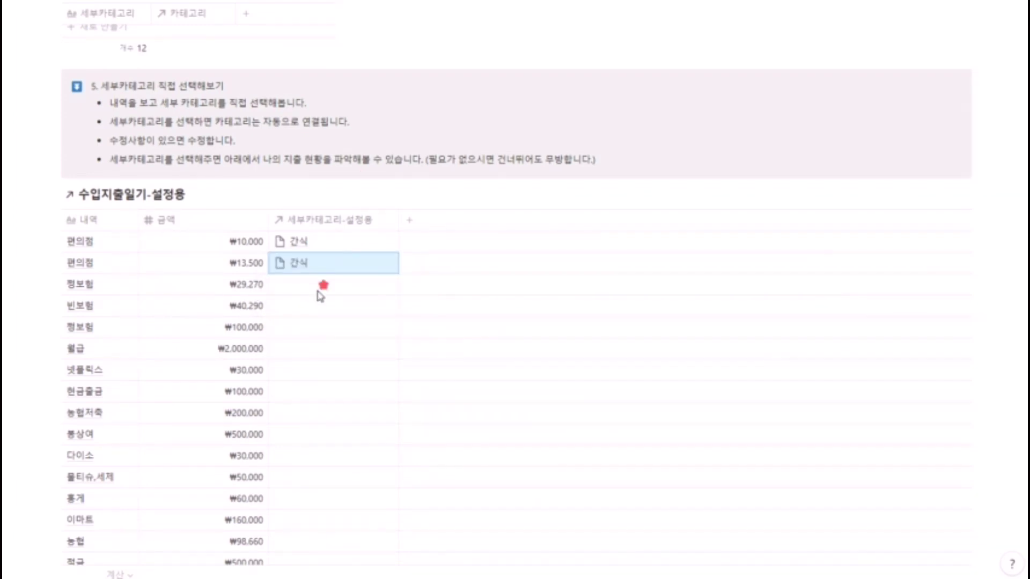
key(Return)
click(322, 304)
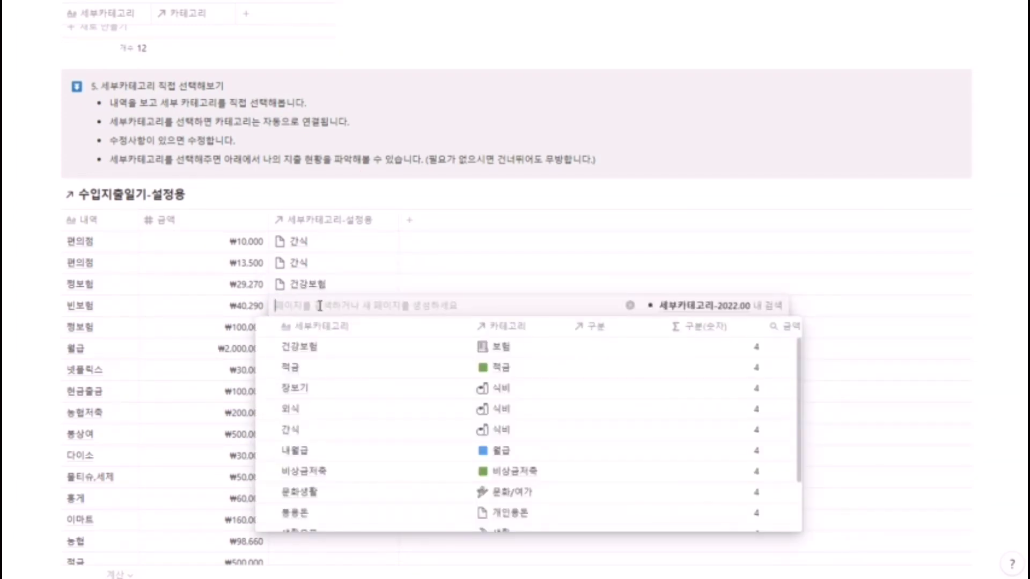
key(Escape)
key(Up)
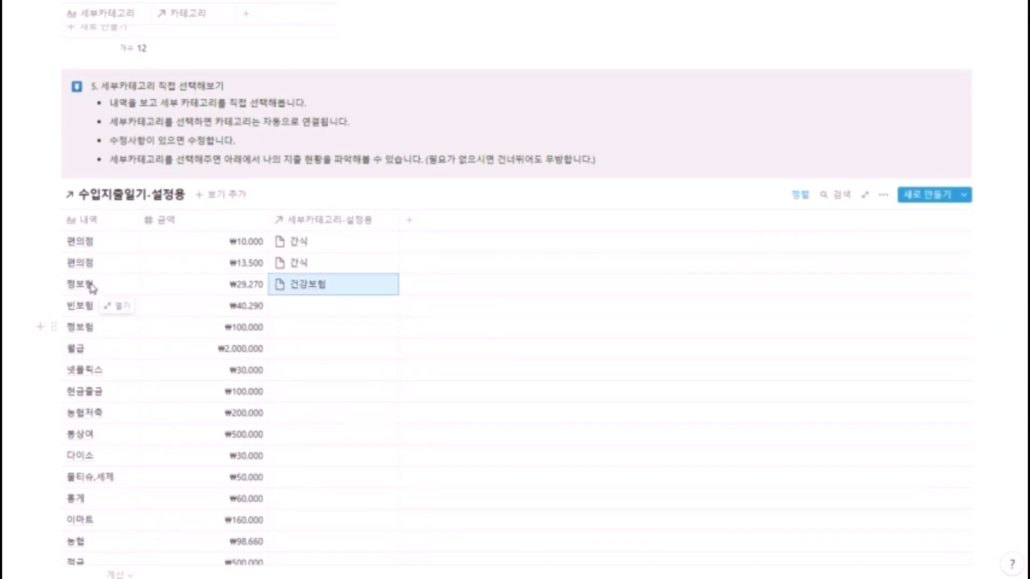
click(322, 285)
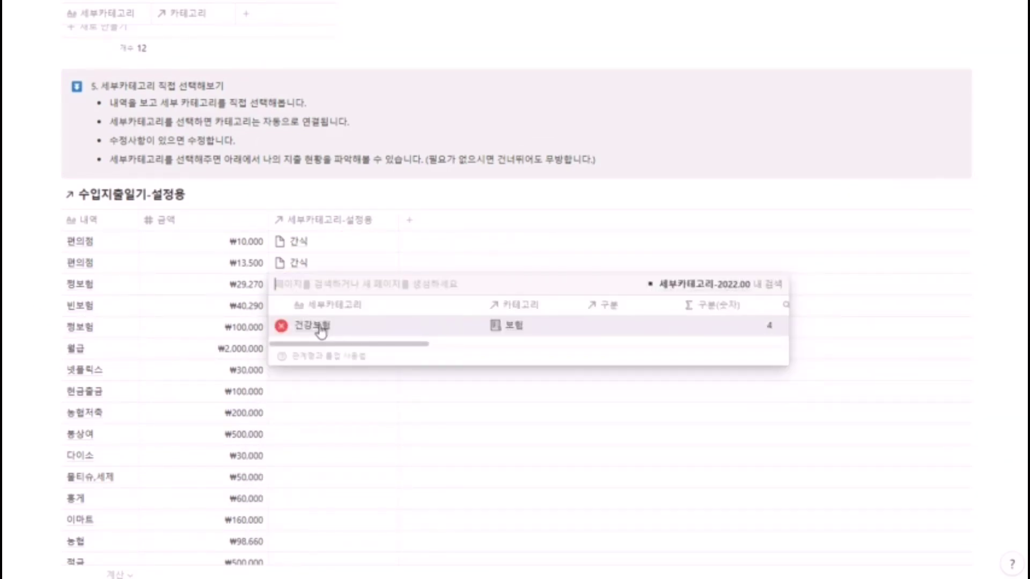
key(Escape)
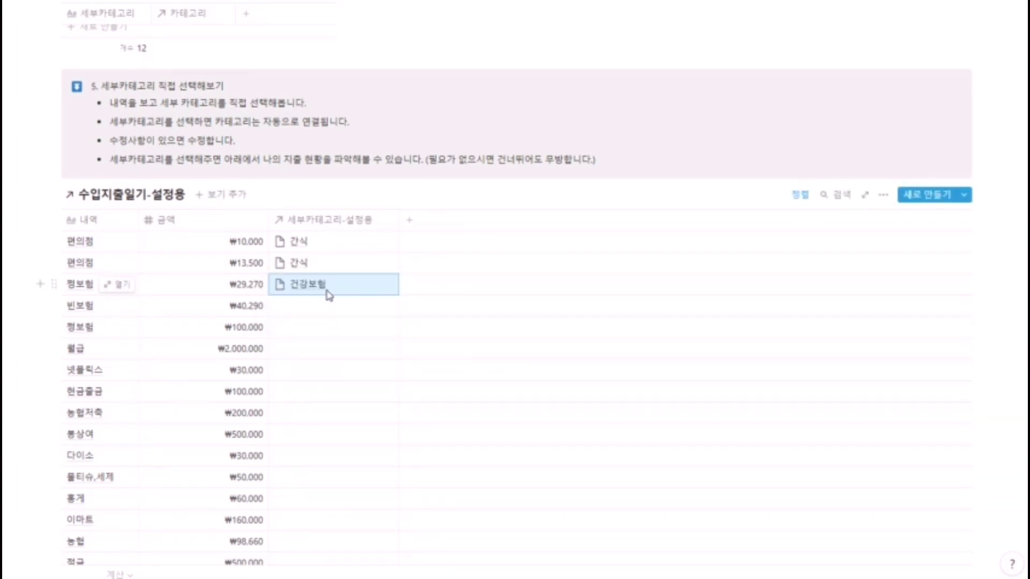
click(321, 310)
drag(321, 308, 321, 327)
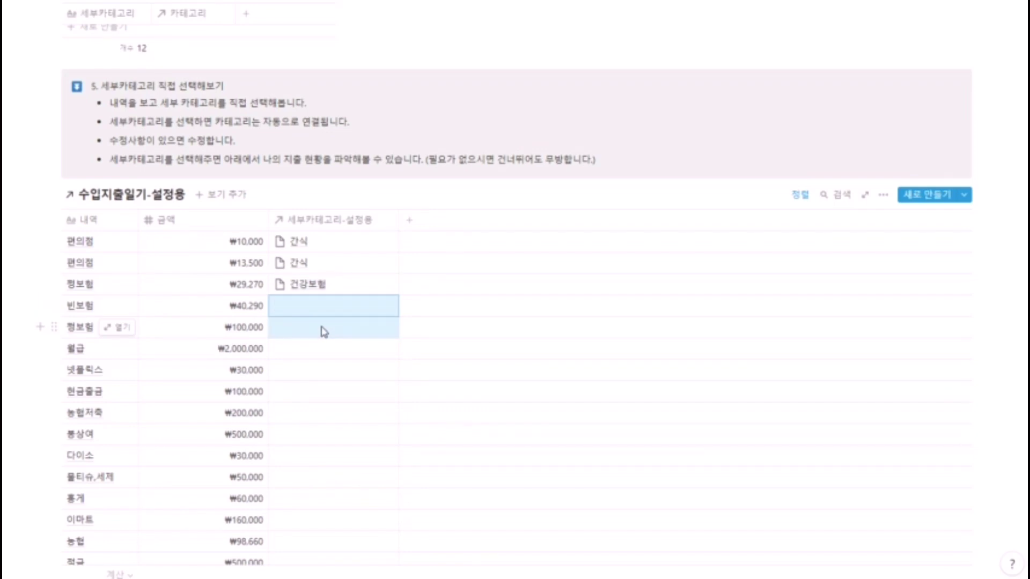
text(건강보험 건강보험)
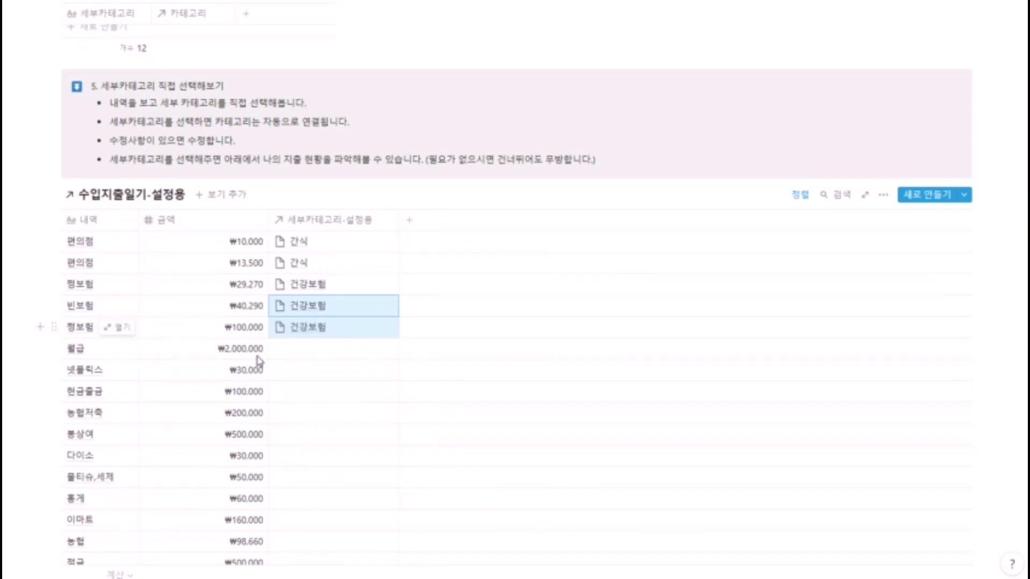
Step: Search for 월 and link 내월급 as the 세부카테고리-설정용 of the 월급 row
scroll(314, 342, down, 2)
click(316, 265)
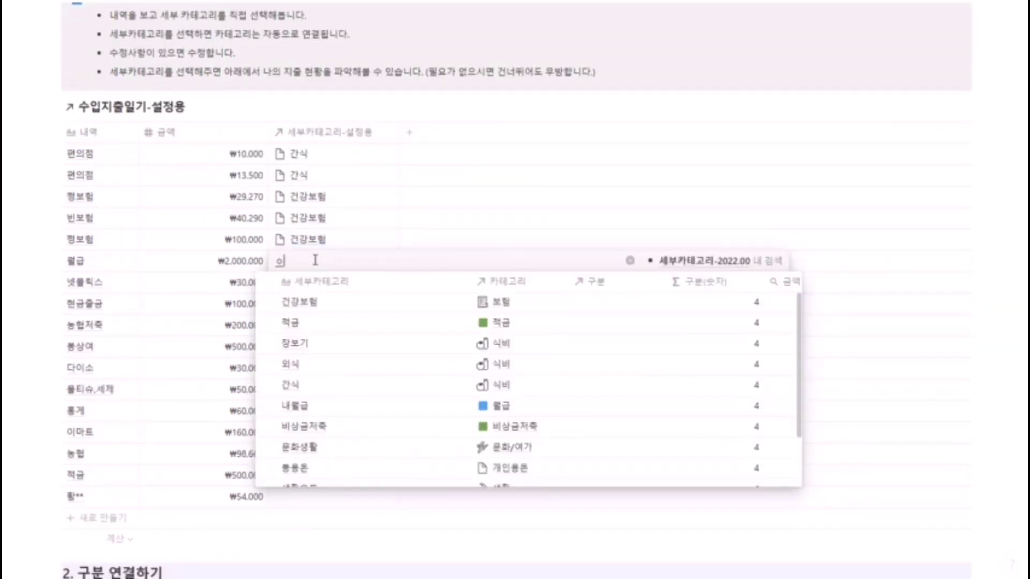
text(월)
click(321, 299)
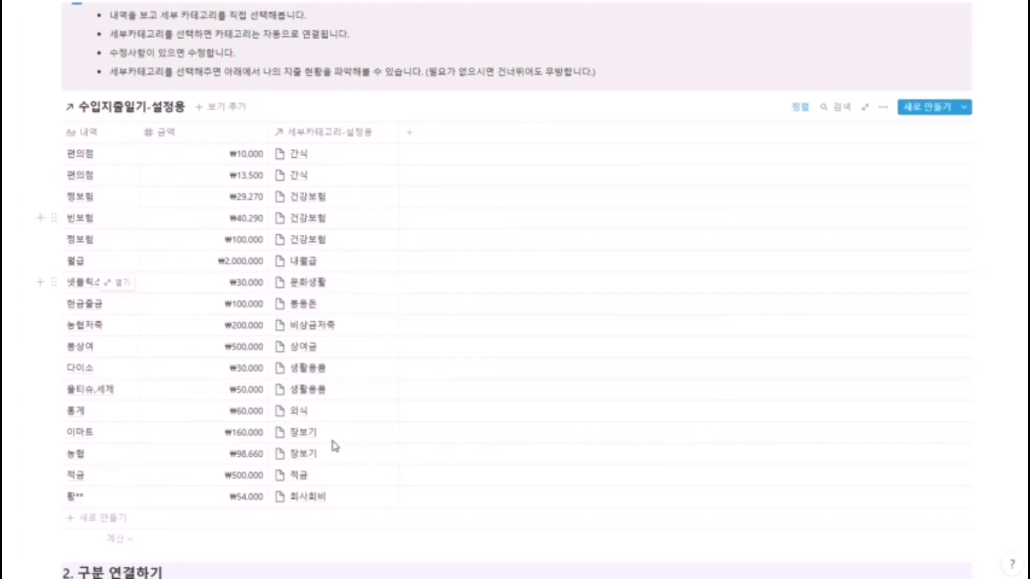
Step: In 고정비-2022.00, check 구독 for 넷플릭스 and 자동이체 for 적금, the three insurance rows and 넷플릭스
scroll(336, 439, down, 5)
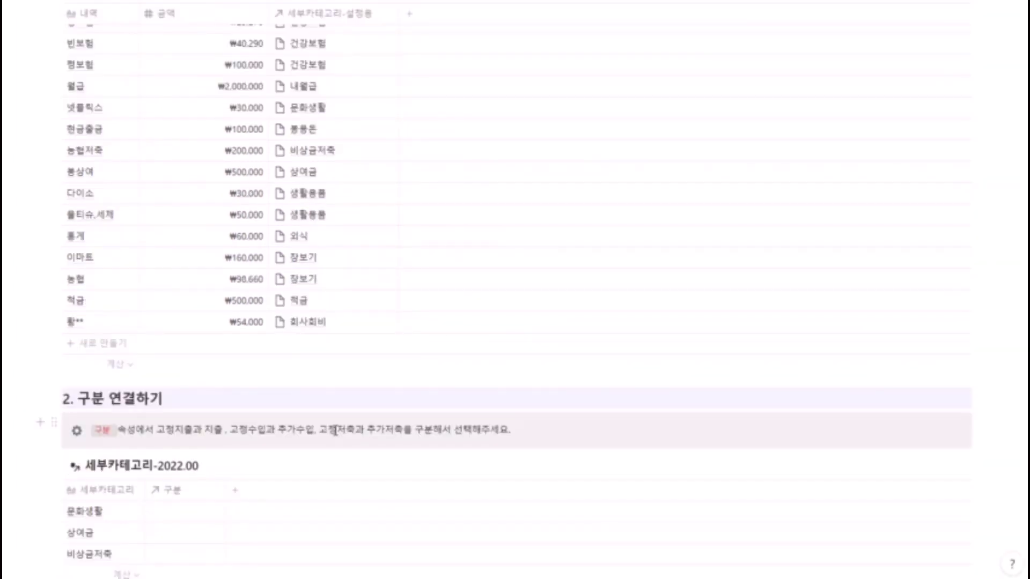
scroll(335, 430, down, 5)
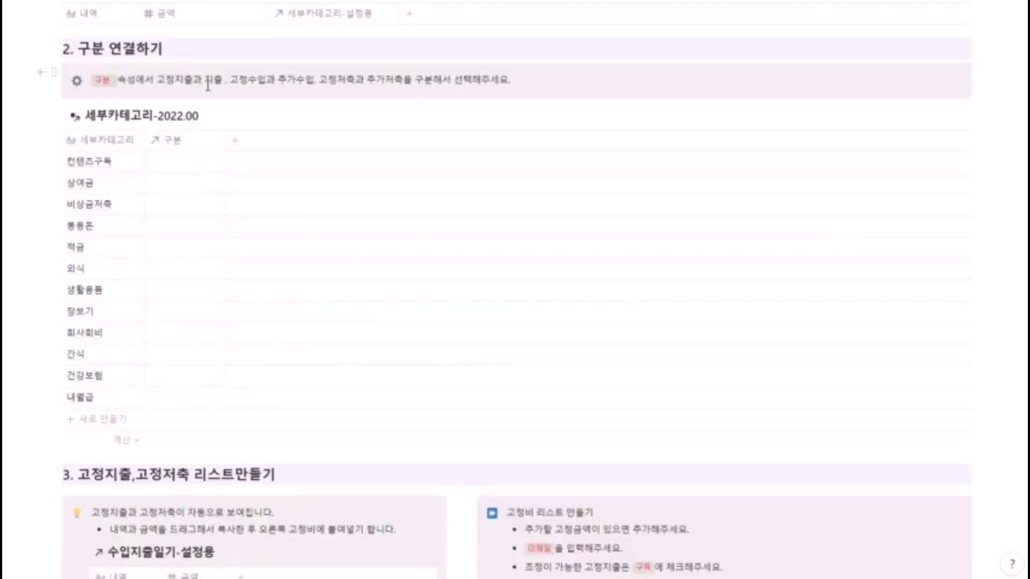
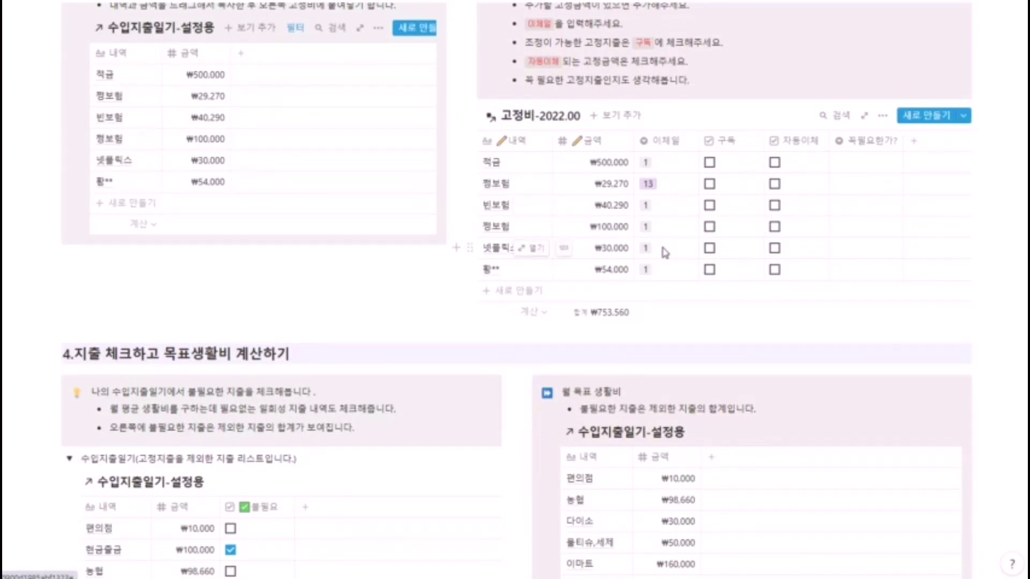
click(710, 249)
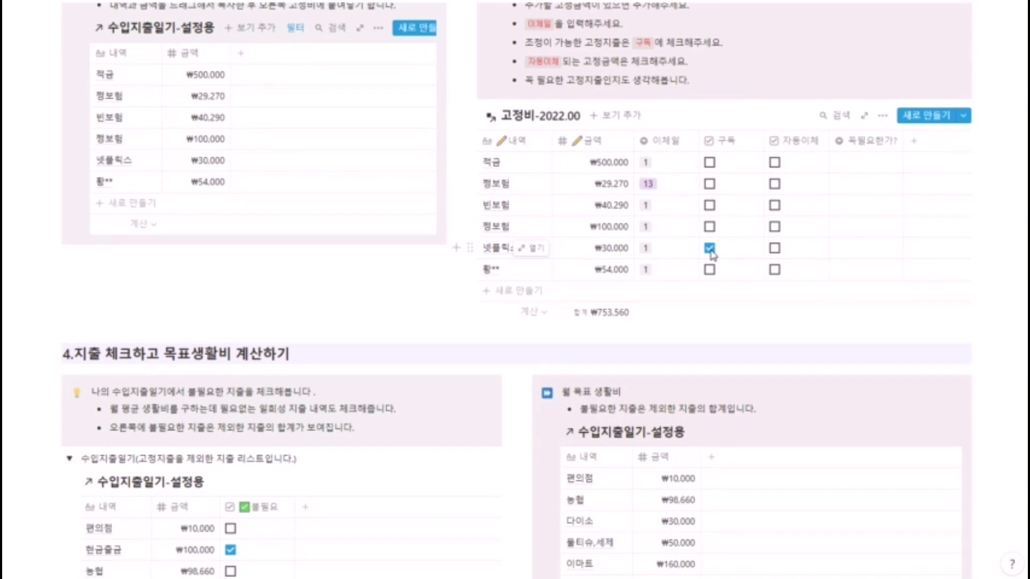
click(774, 162)
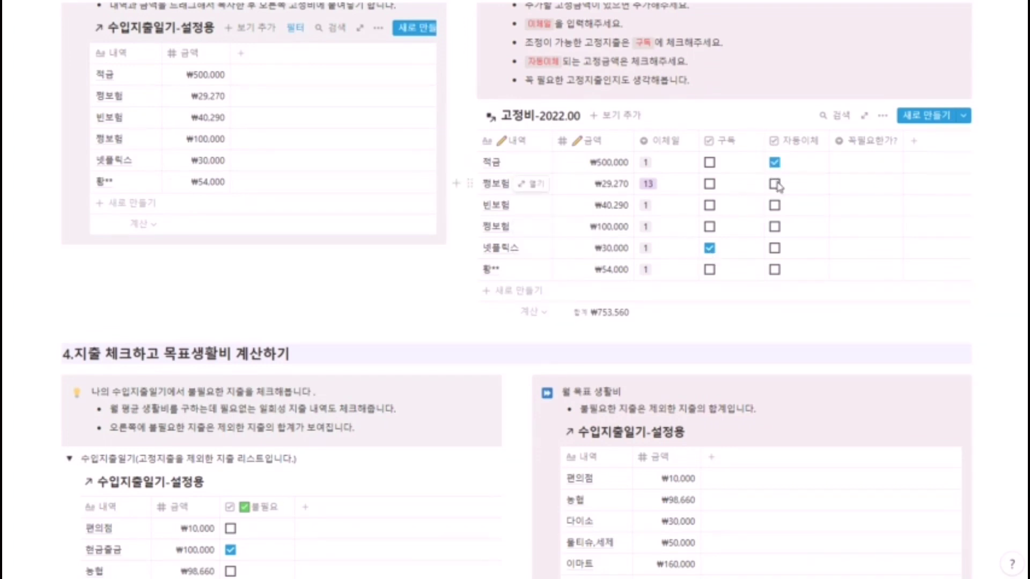
click(777, 184)
click(775, 205)
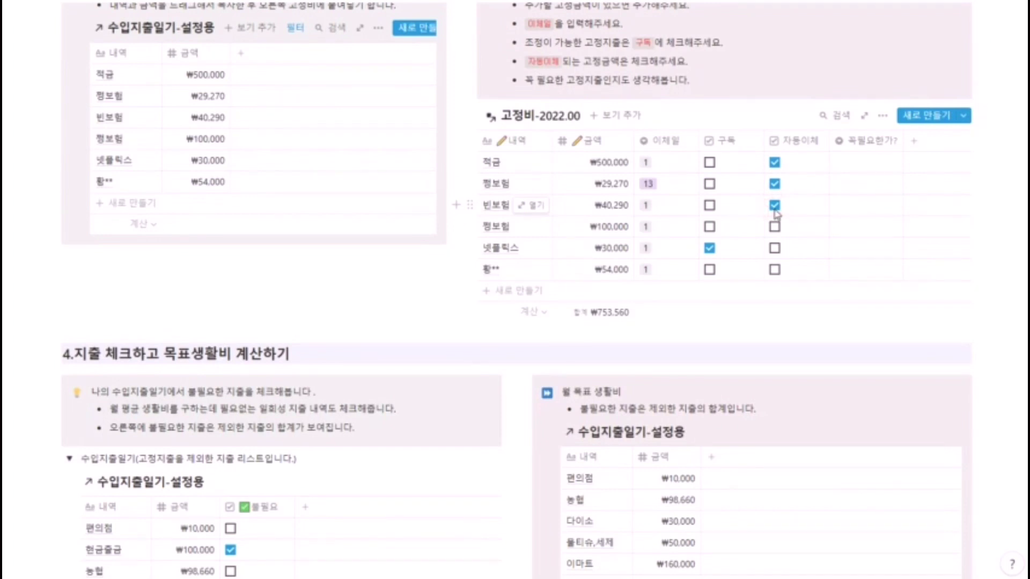
click(775, 227)
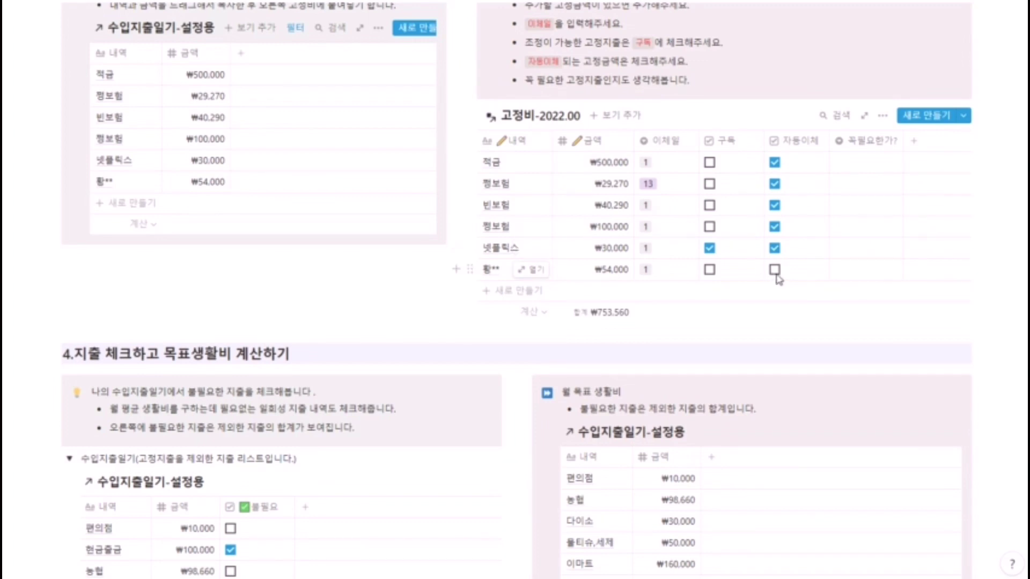
click(866, 161)
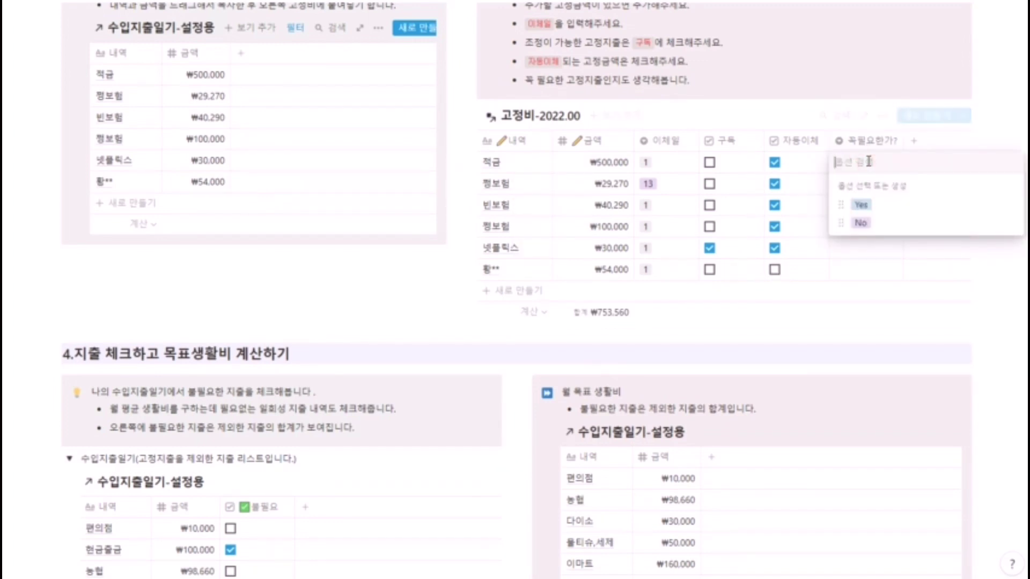
click(860, 115)
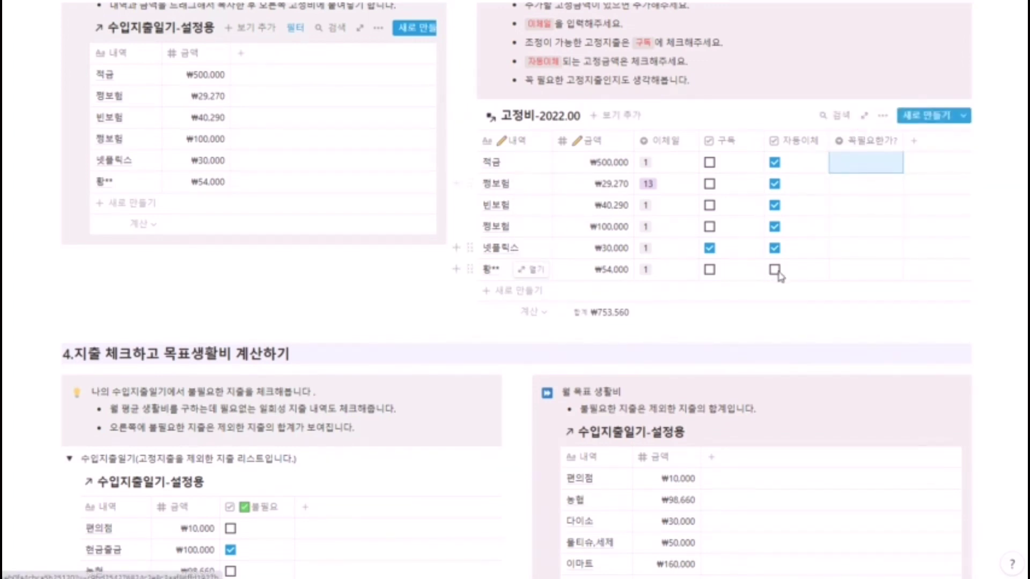
Step: Inspect the filter applied to the 수입지출일기-설정용 list of non-fixed expenses in section 4
scroll(774, 286, down, 5)
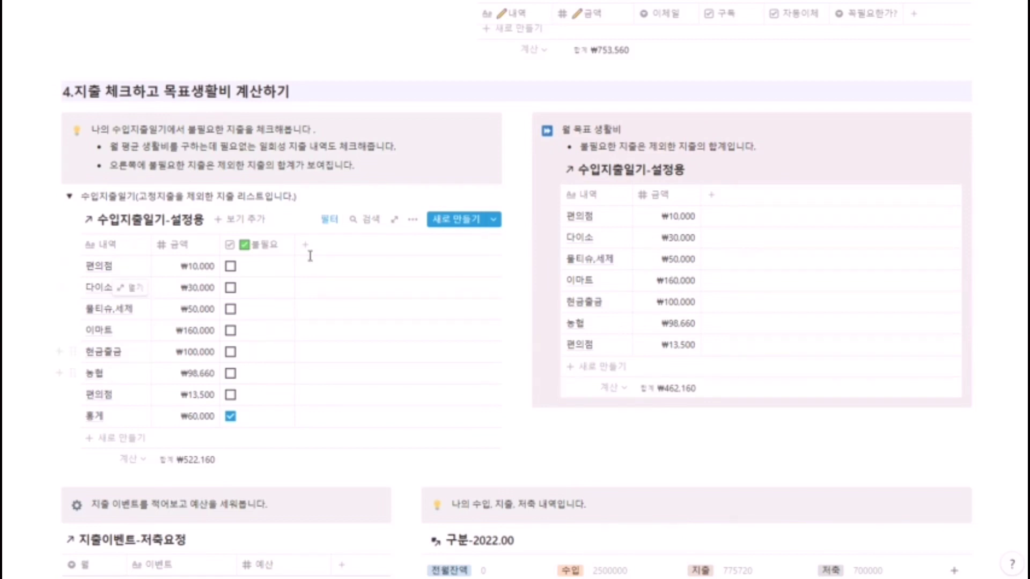
click(335, 220)
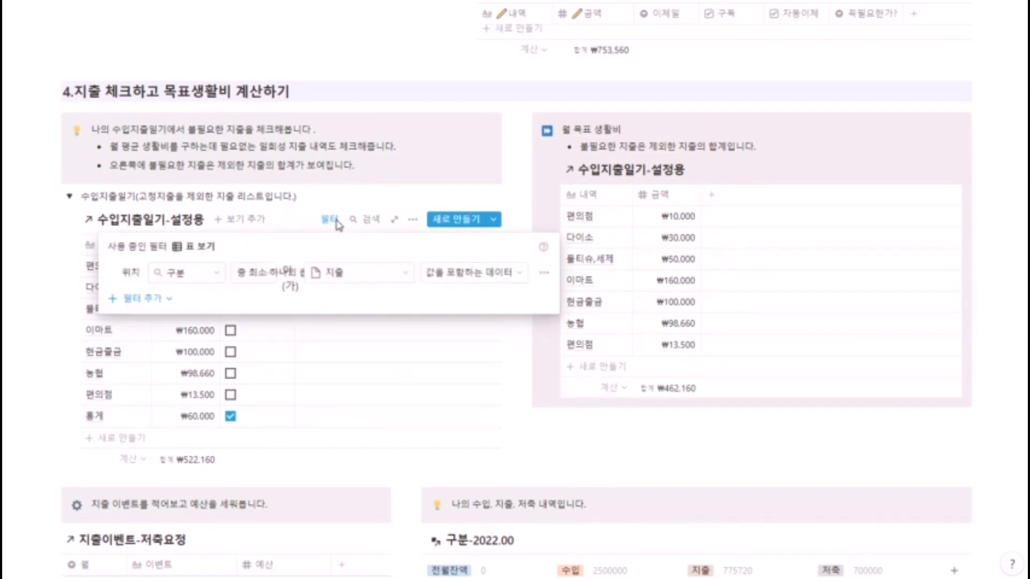
click(314, 197)
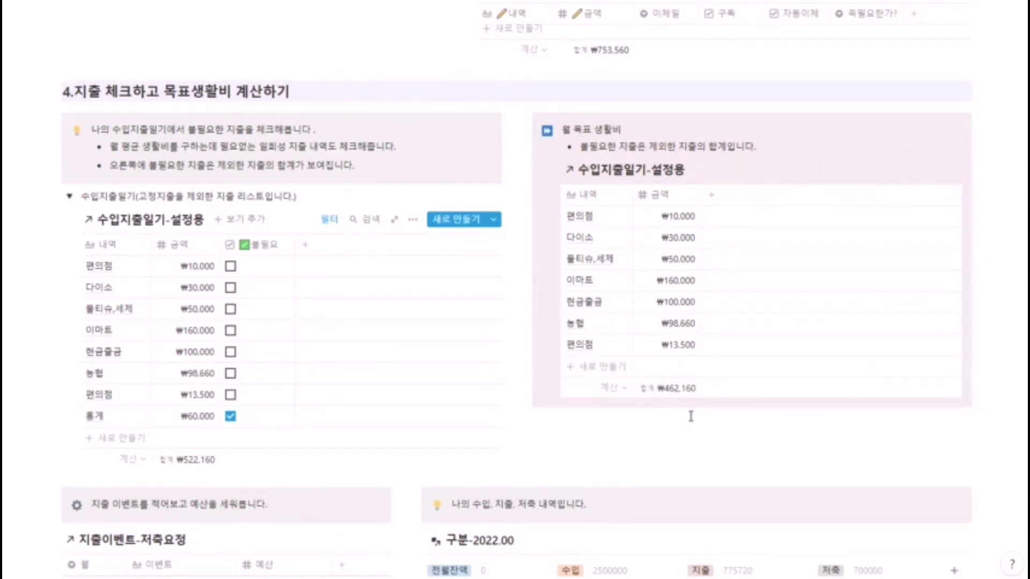
Step: Add a new row to the 지출이벤트-저축요정 table with 신정 as its 이벤트
scroll(690, 416, down, 3)
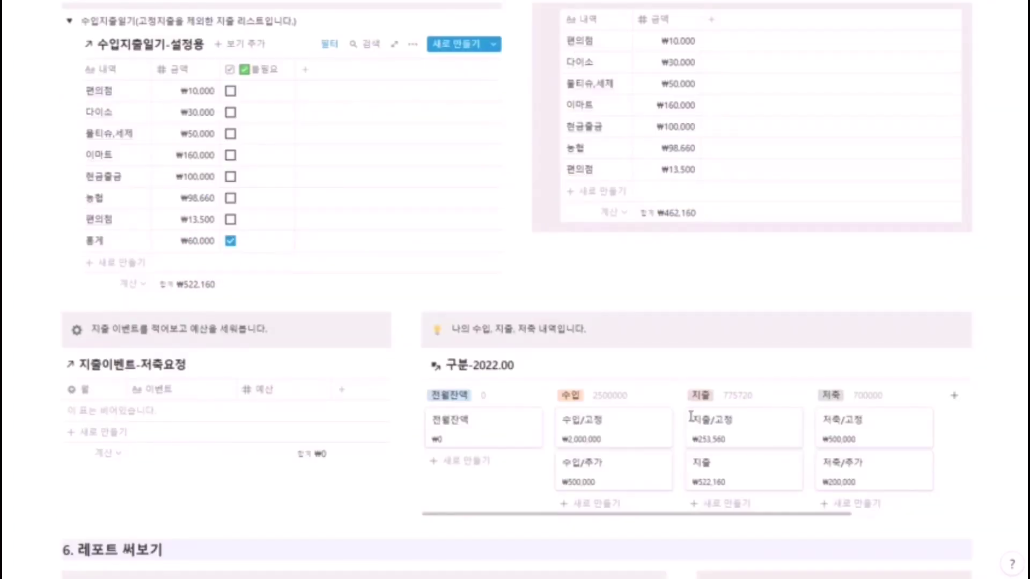
scroll(691, 416, down, 3)
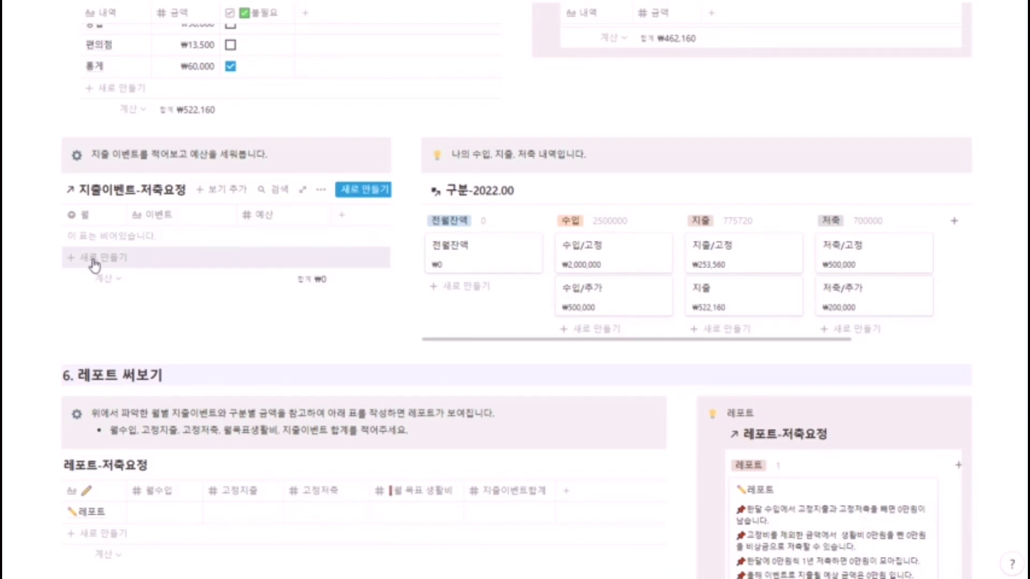
click(95, 262)
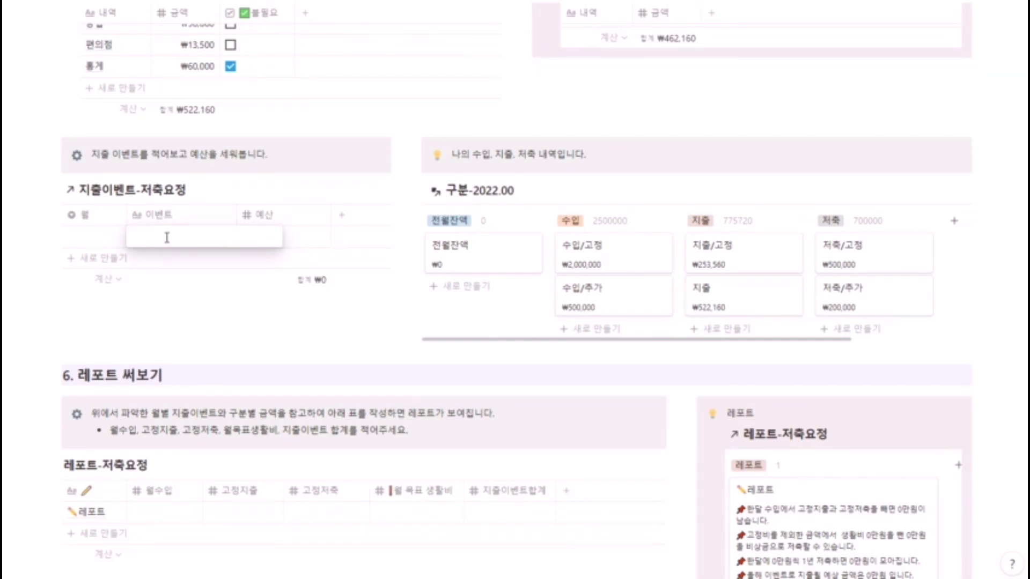
text(신정)
key(Escape)
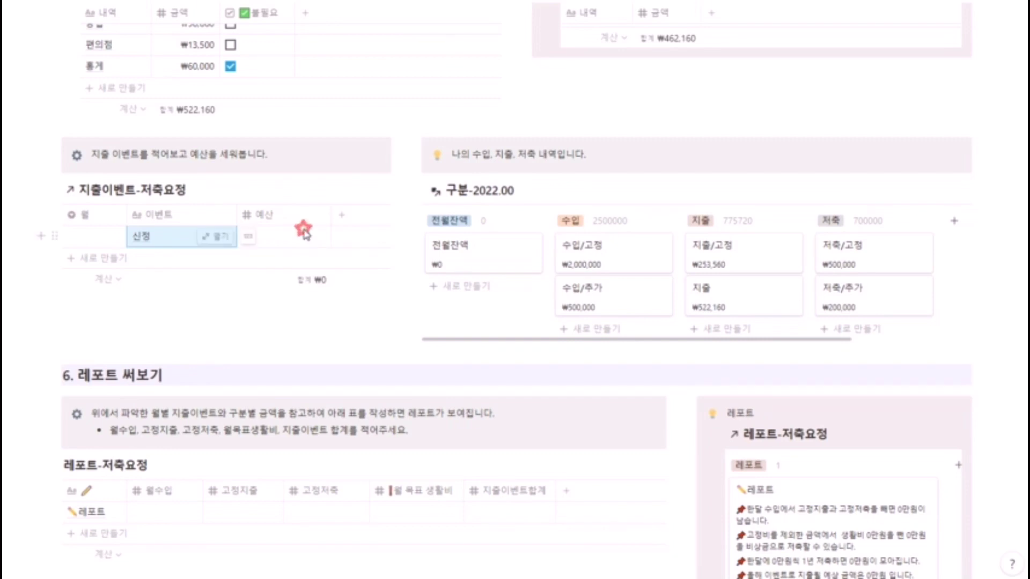
Step: Give the 신정 event in 지출이벤트-저축요정 a 예산 of 300,000 and set its 월 to 01
click(305, 234)
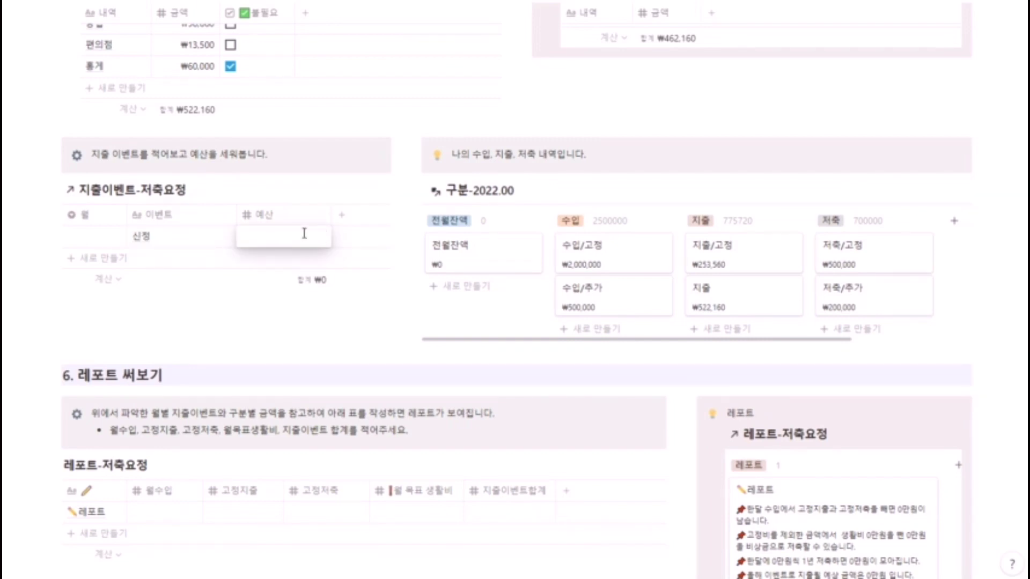
text(3000000)
key(BackSpace)
key(Escape)
click(89, 235)
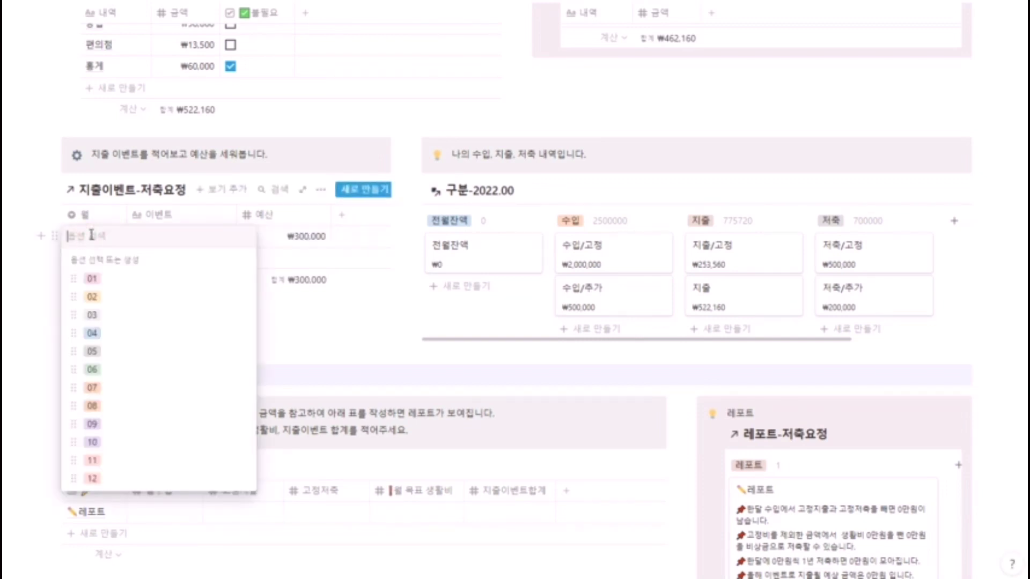
click(91, 279)
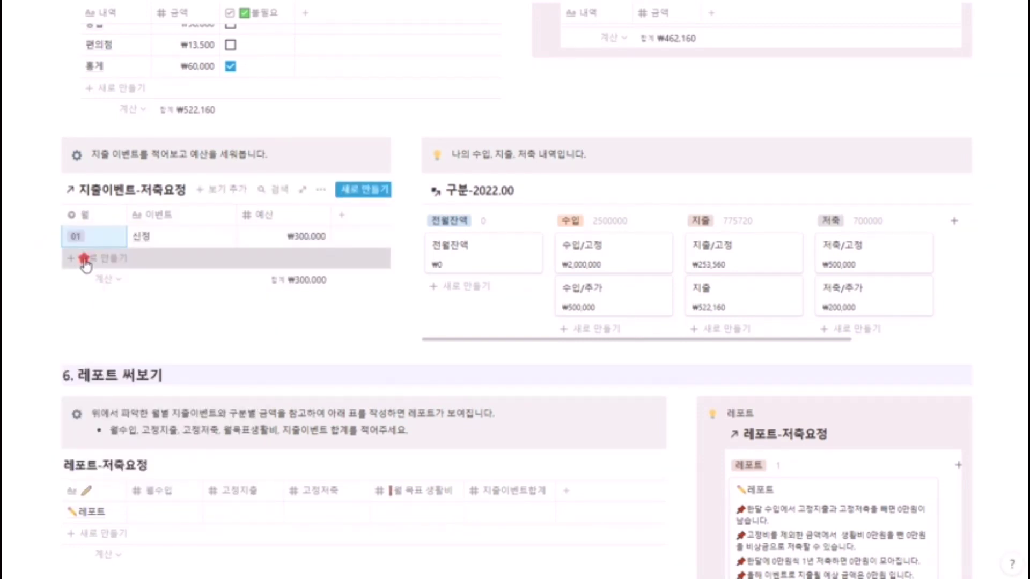
Step: Add a second row to 지출이벤트-저축요정 with 월 02, 이벤트 내생일 and 예산 200,000
click(85, 260)
click(88, 256)
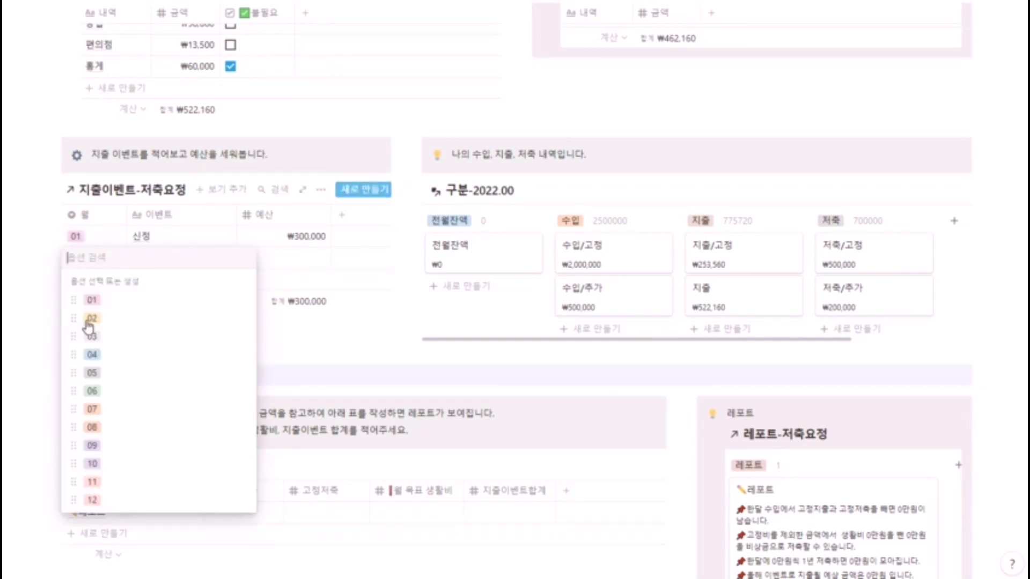
click(85, 318)
click(184, 258)
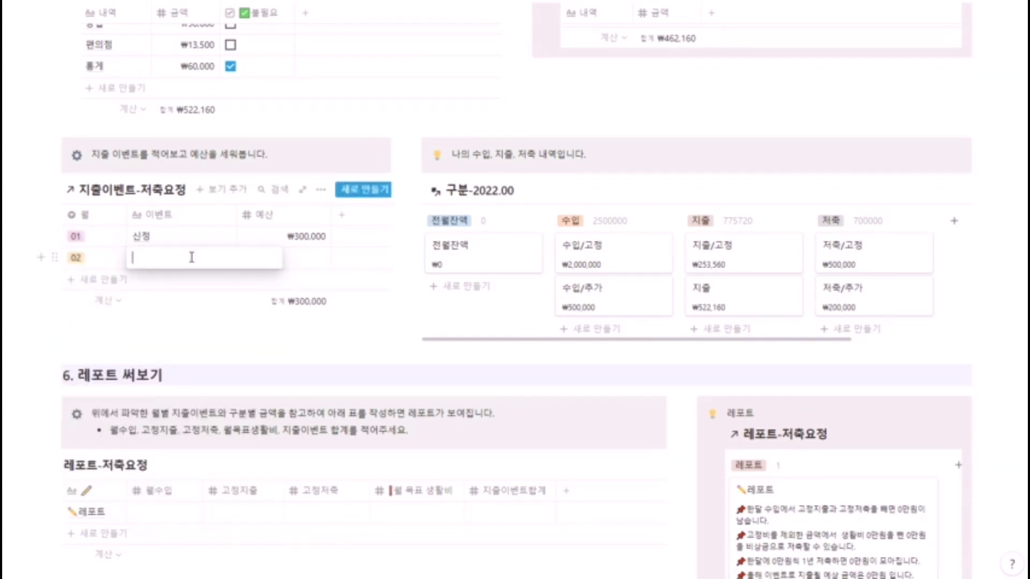
text(내생일)
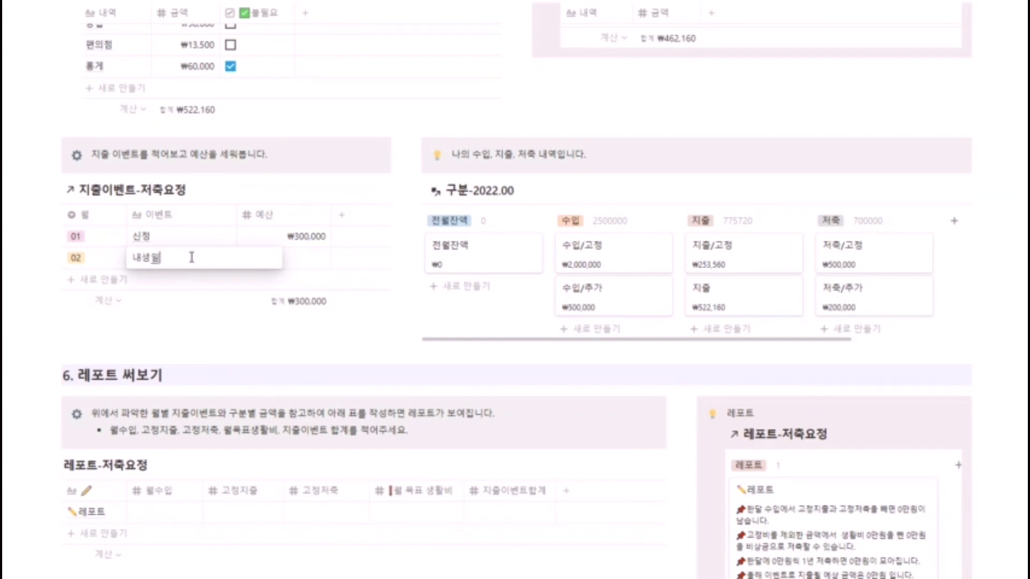
click(290, 261)
click(299, 260)
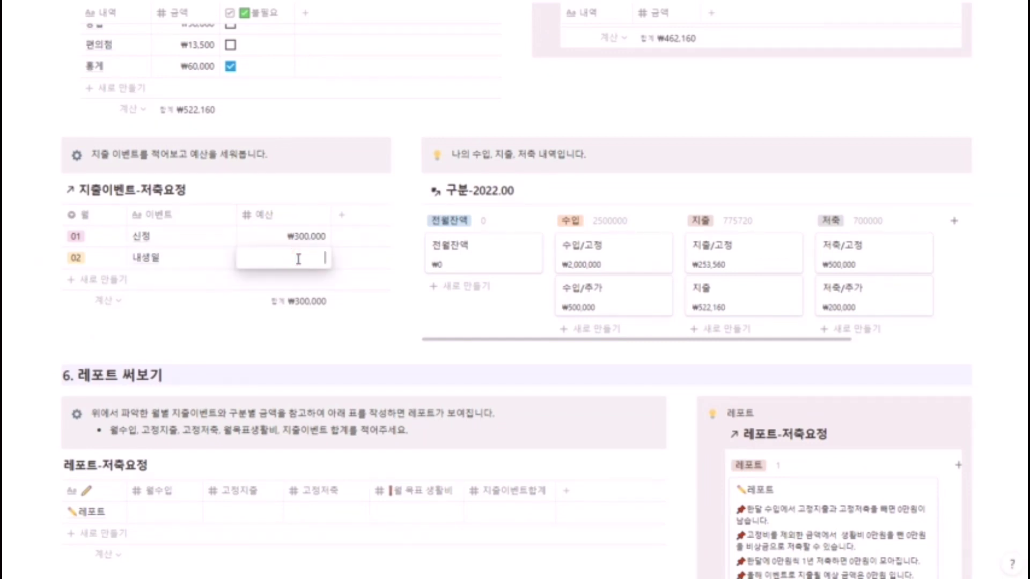
text(2000000)
key(BackSpace)
click(210, 326)
click(211, 325)
click(212, 325)
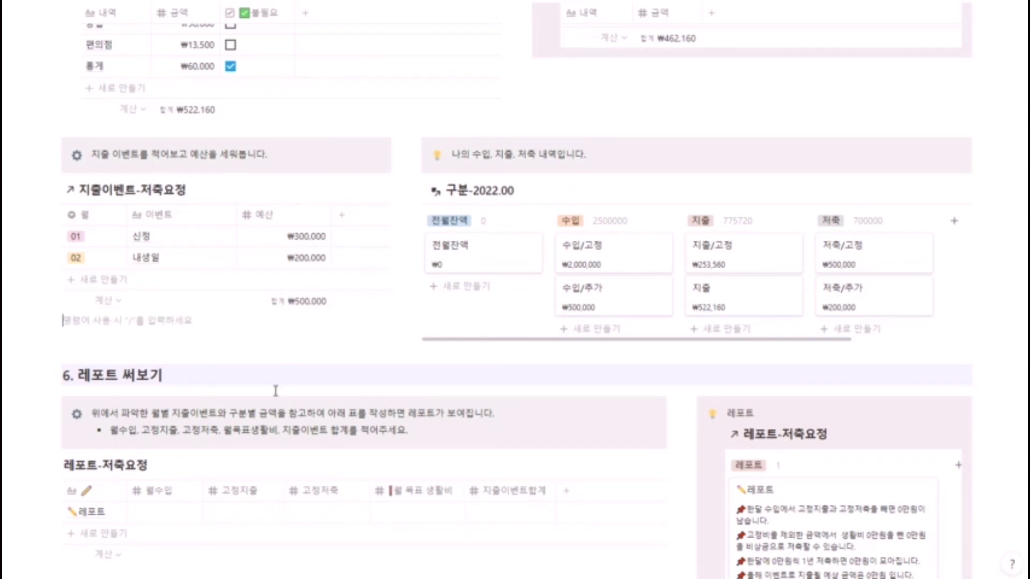
Step: Set 월수입 to 2,000,000 in the 레포트 row of the 레포트-저축요정 table in section 6
scroll(359, 334, down, 2)
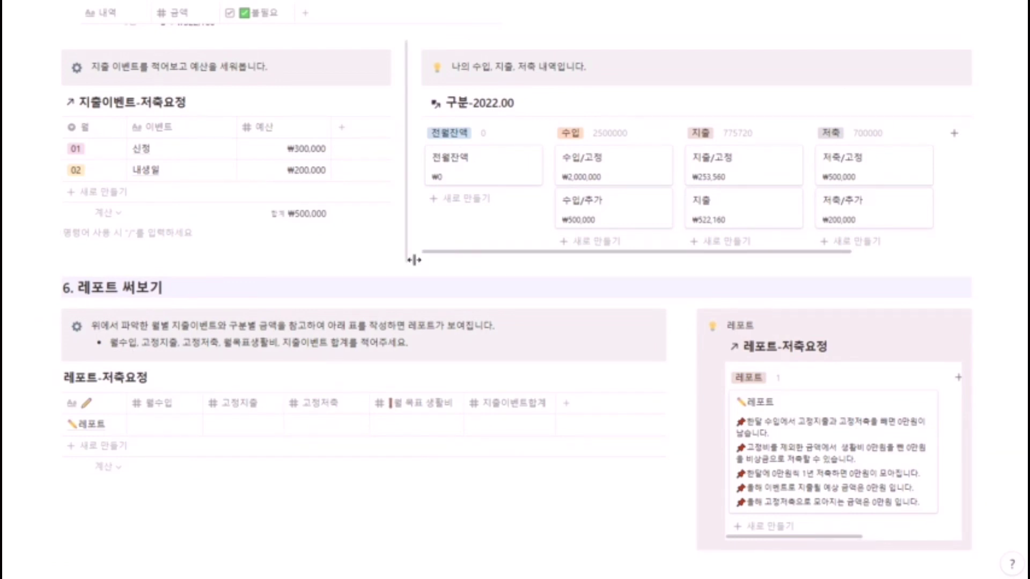
scroll(413, 260, up, 5)
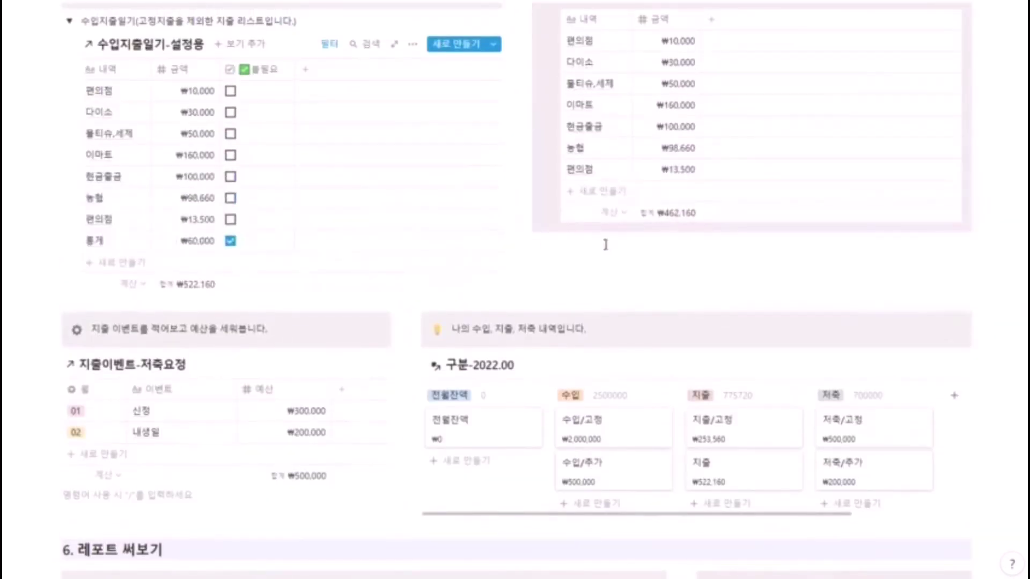
scroll(559, 287, down, 2)
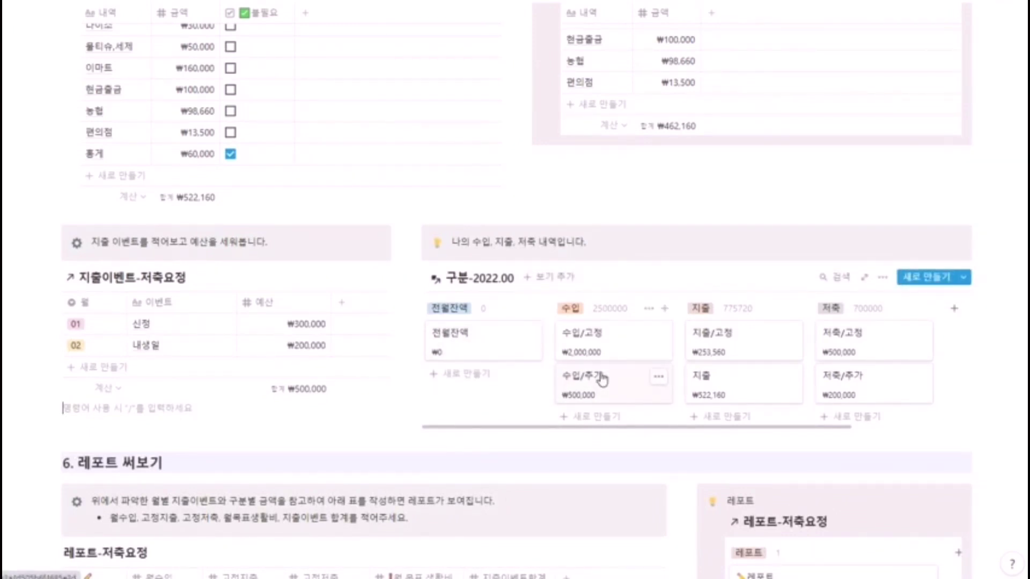
scroll(600, 378, down, 3)
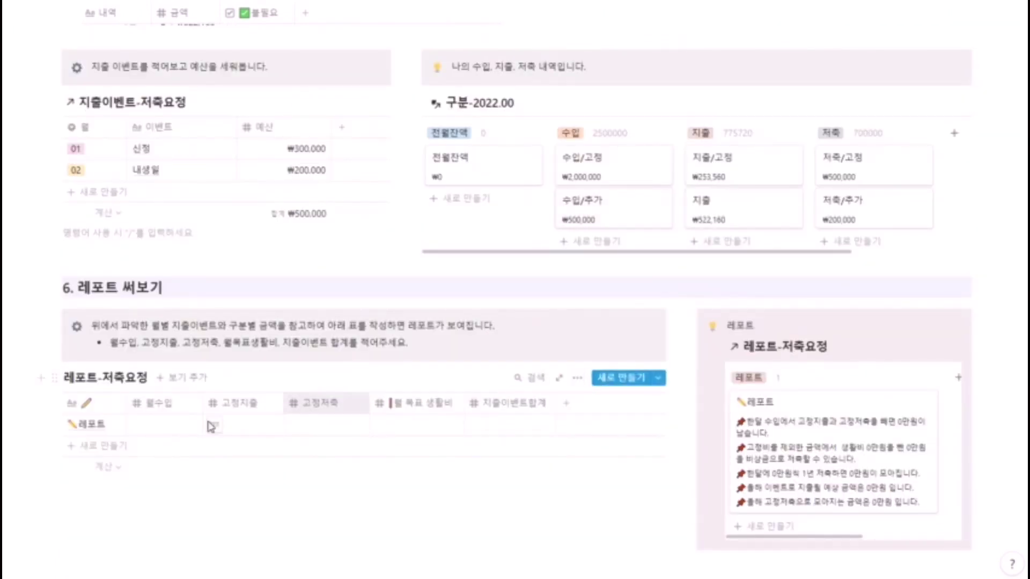
click(156, 426)
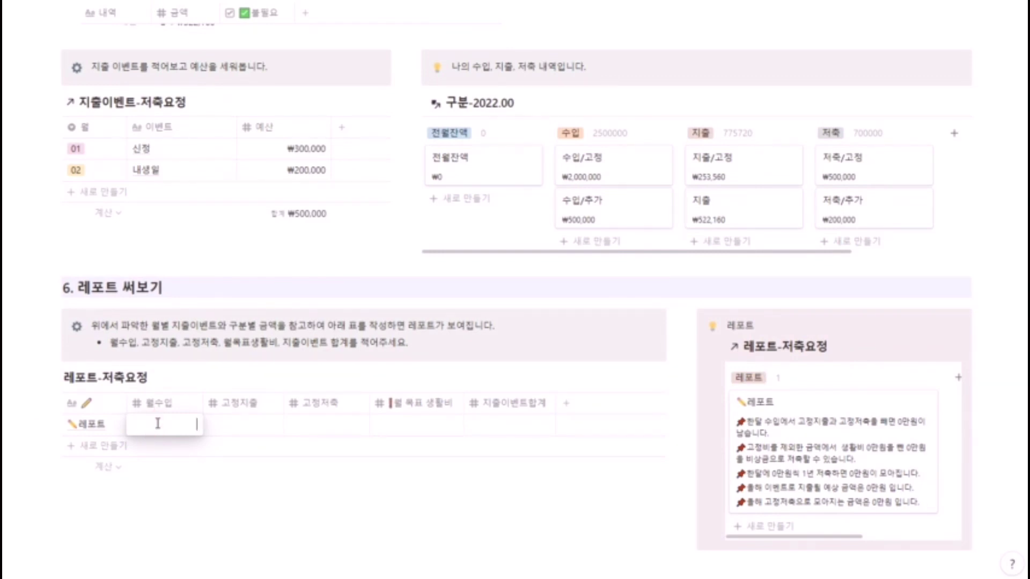
text(2000000)
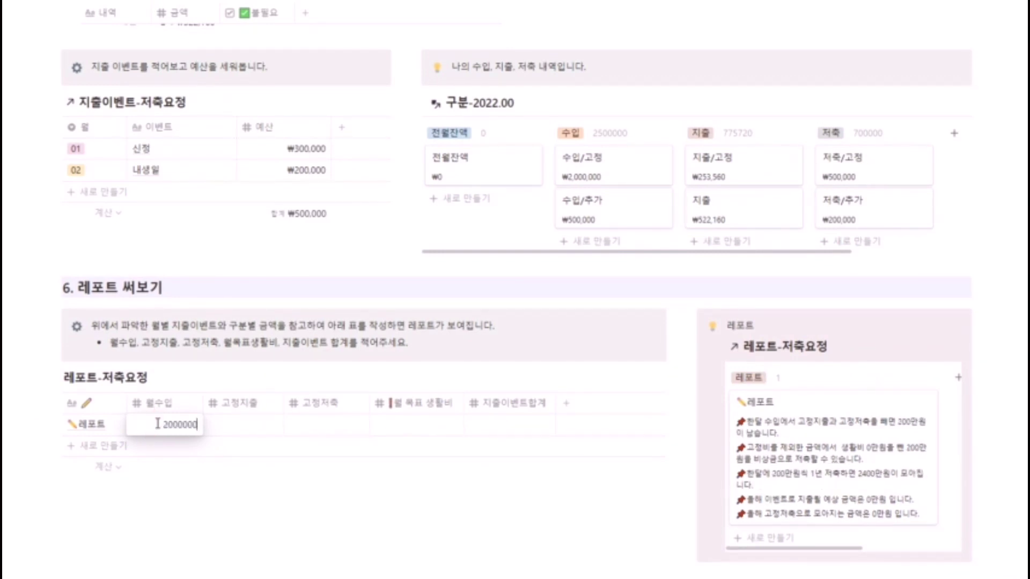
click(253, 474)
Step: In the 레포트 row, set 고정지출 to 250,000 and 고정저축 to 500,000
click(254, 428)
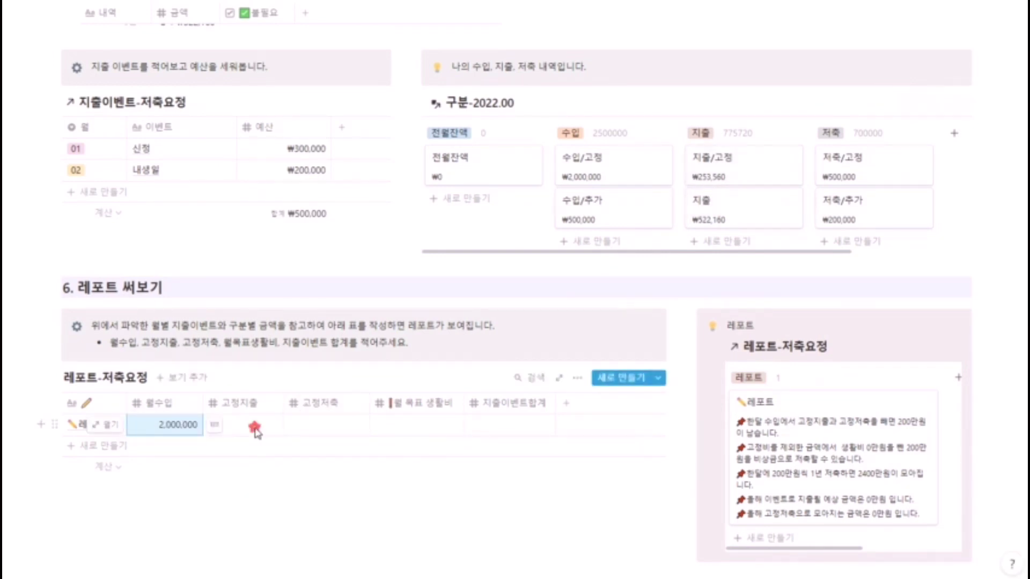
text(25)
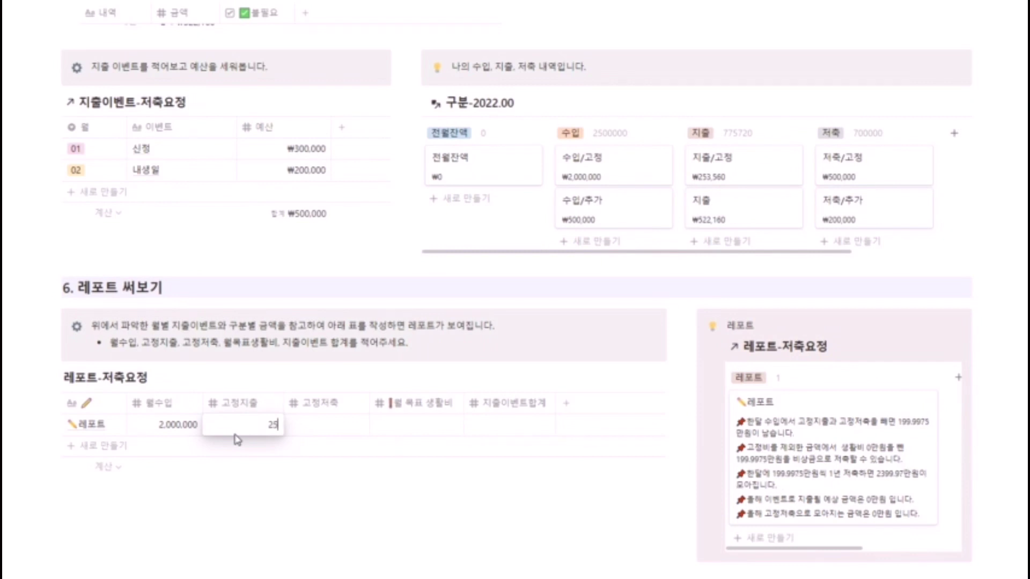
text(0000)
key(Return)
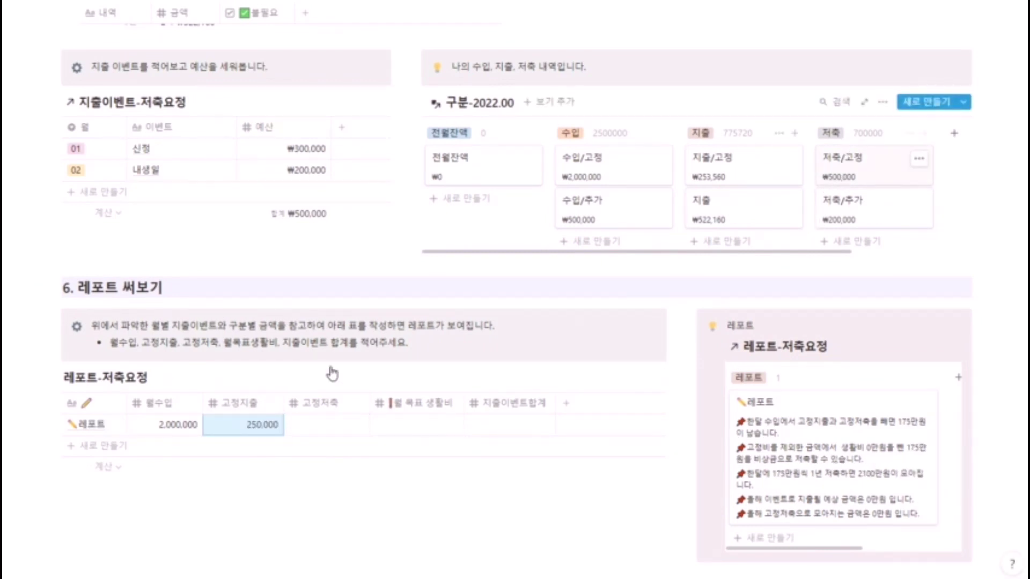
click(339, 430)
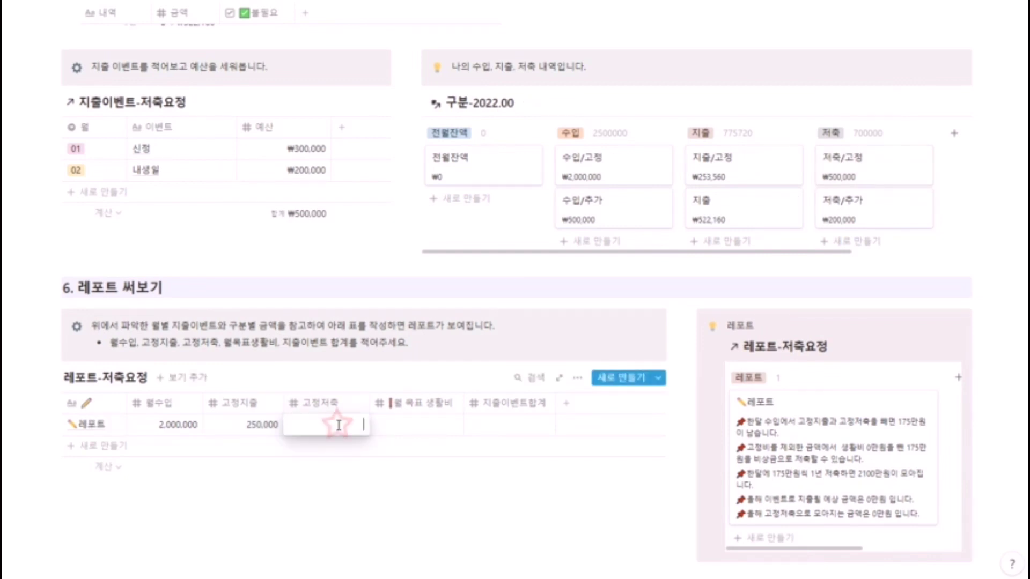
text(500000)
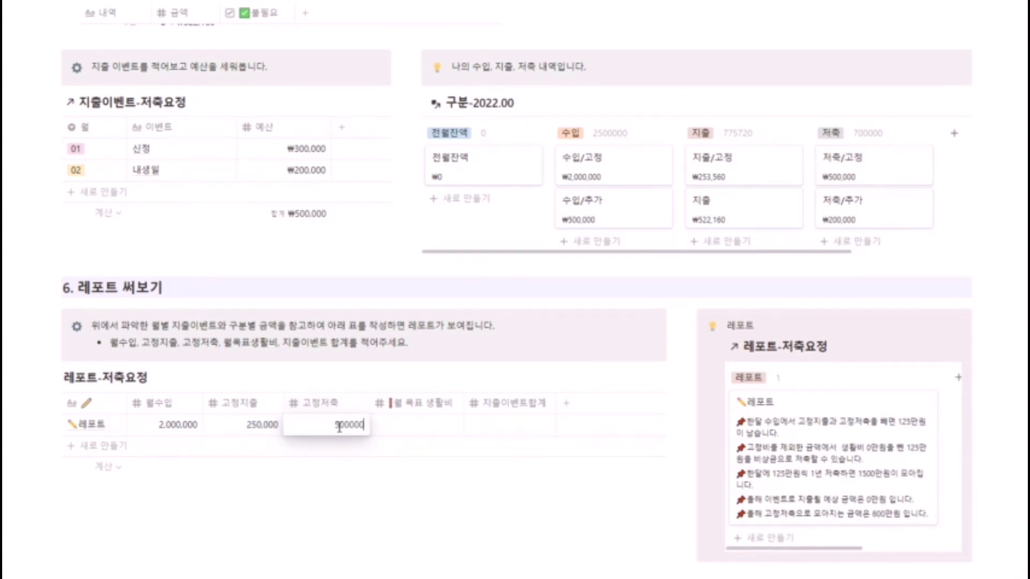
key(Return)
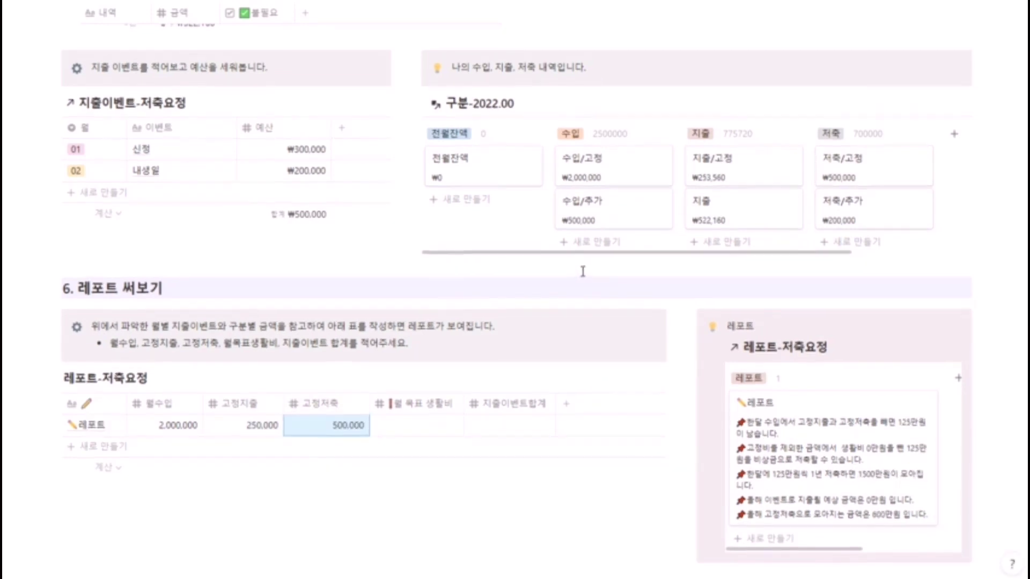
Step: Check the total of necessary expenses in section 4 and set the 레포트 row's 월 목표 생활비 to 500,000
scroll(583, 274, up, 2)
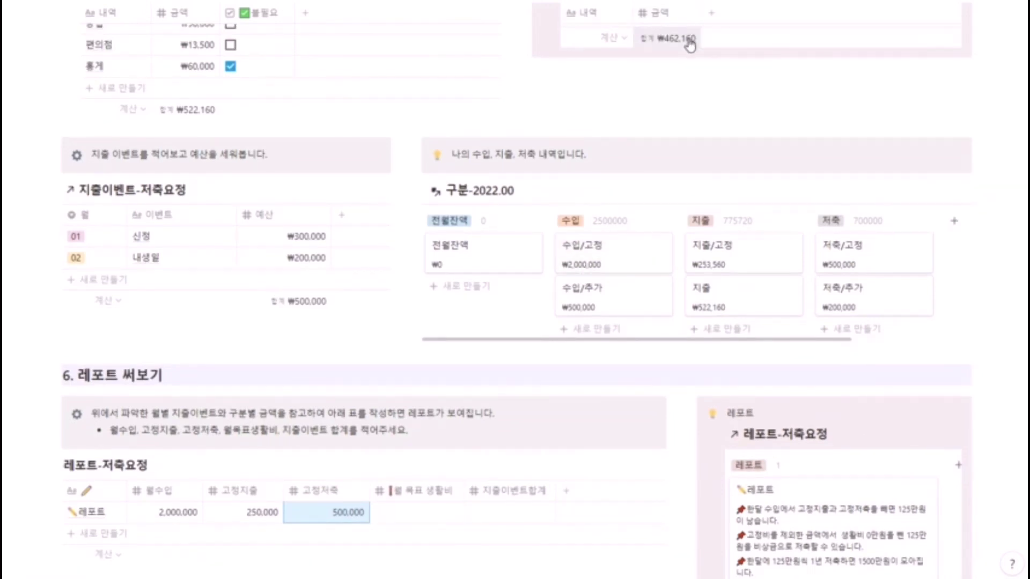
scroll(432, 469, down, 2)
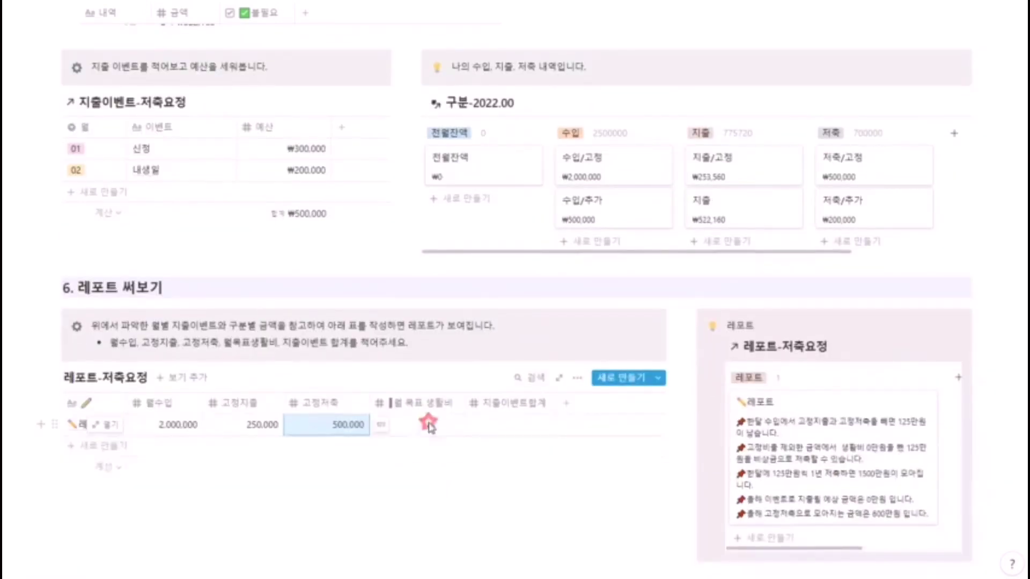
click(430, 423)
text(5)
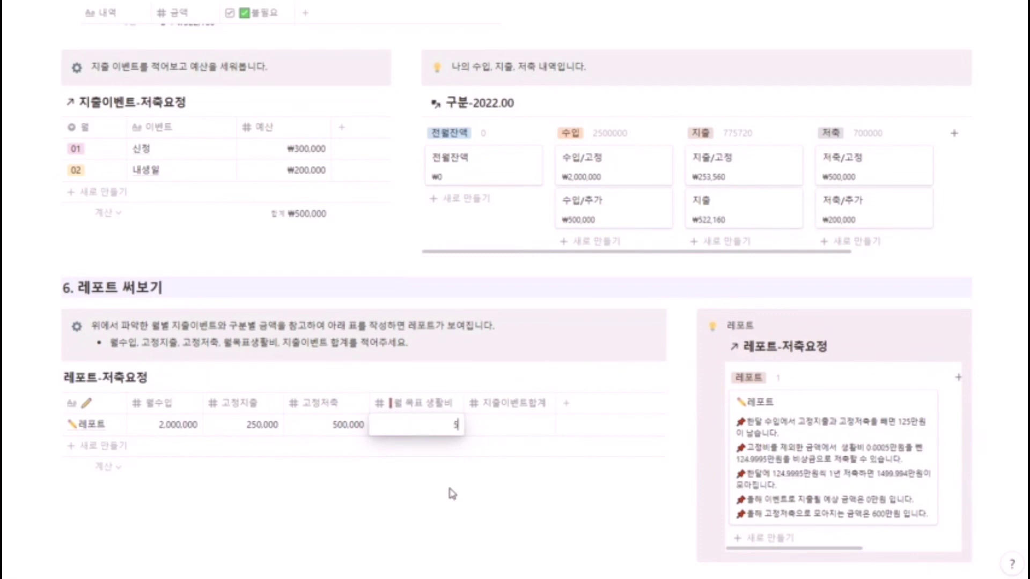
text(00,000)
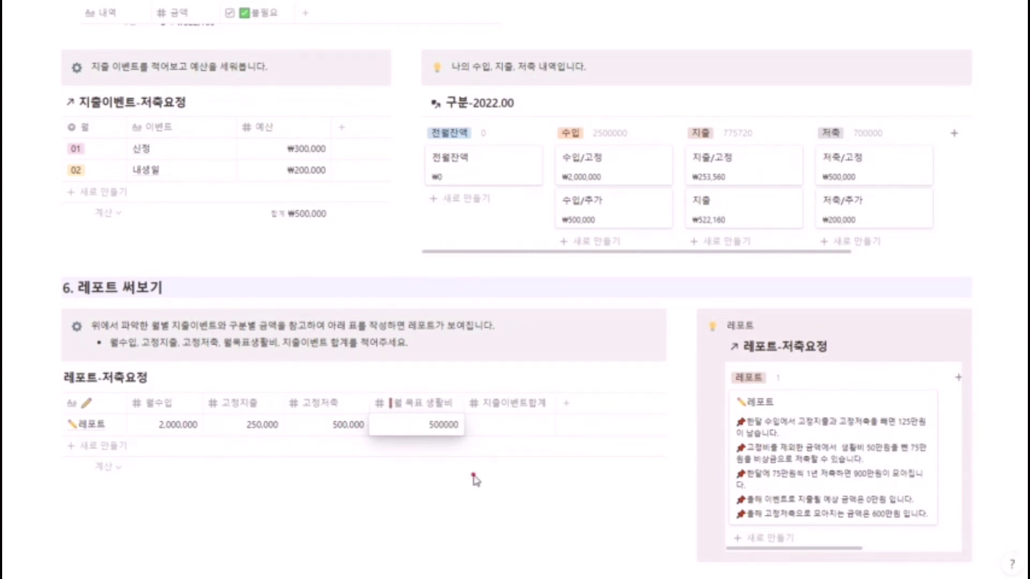
click(474, 480)
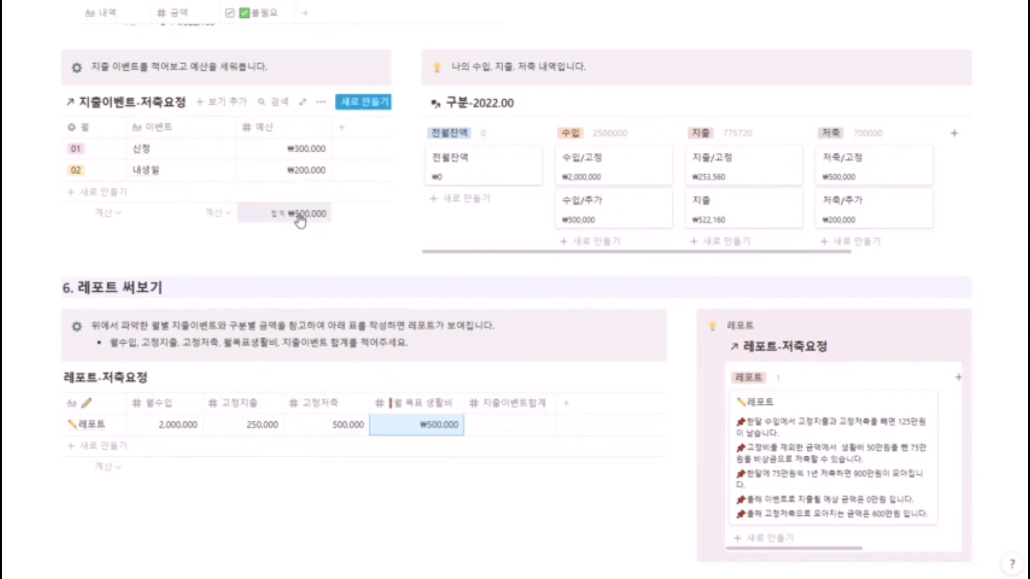
Step: Set the 레포트 row's 지출이벤트합계 to 500,000
click(516, 430)
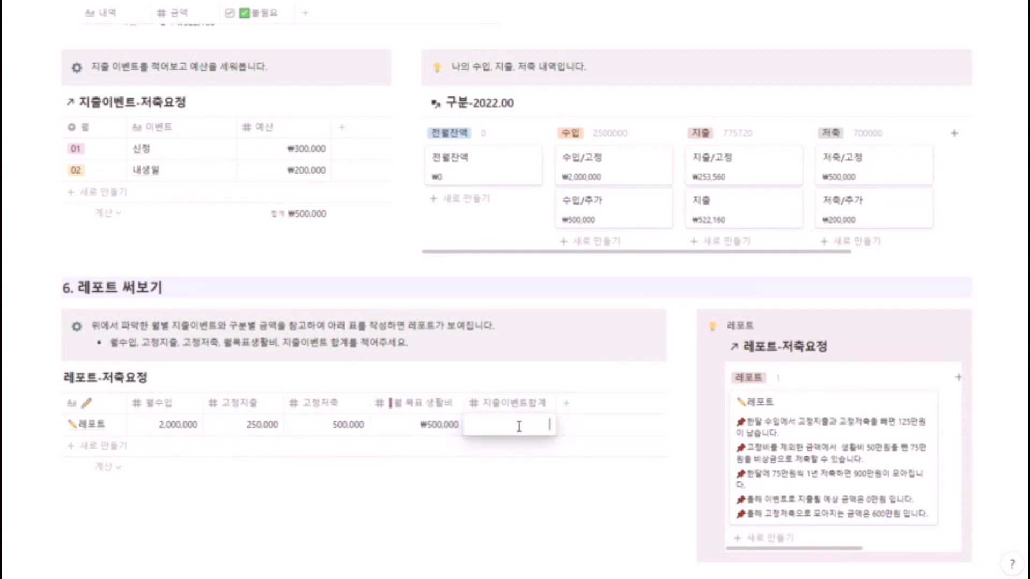
text(500000)
key(Return)
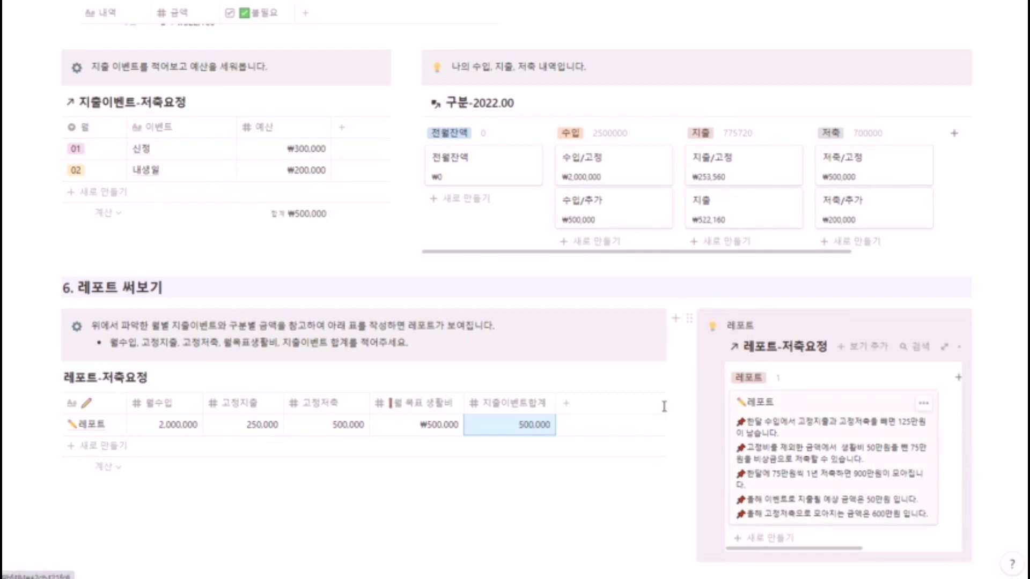
Step: Read the savings summary on the 레포트 card in section 6
scroll(847, 428, down, 1)
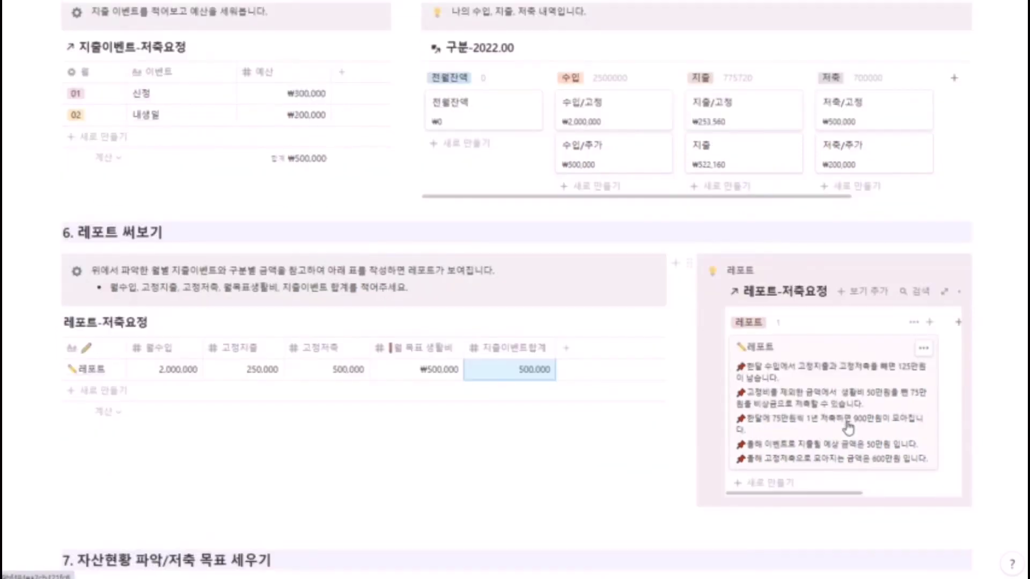
scroll(847, 428, down, 1)
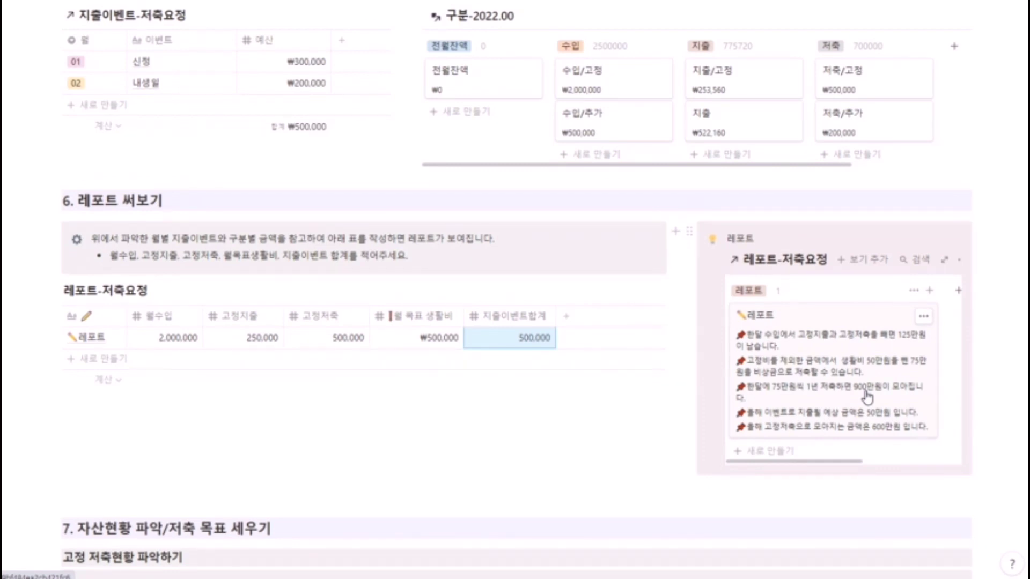
scroll(867, 397, down, 2)
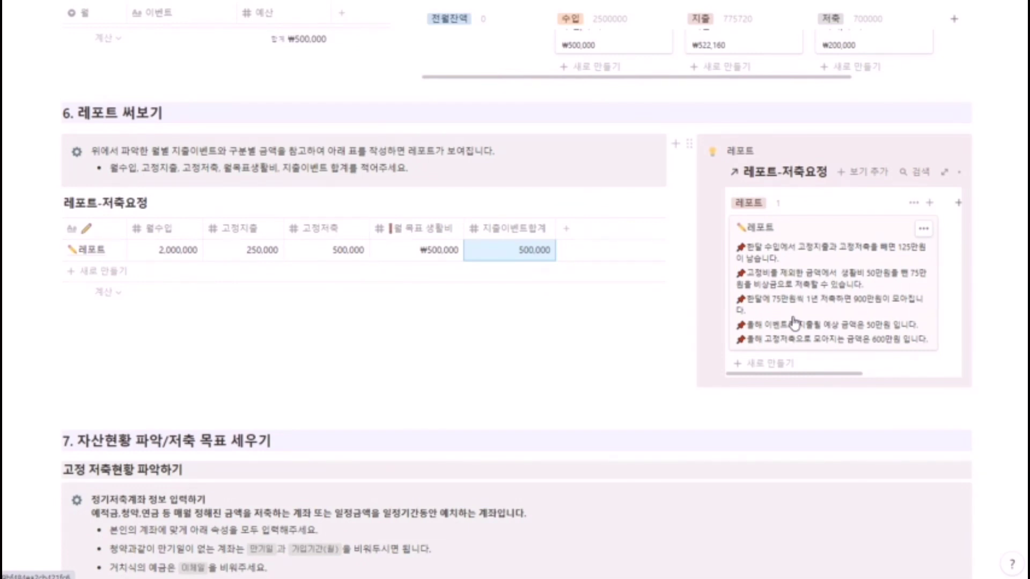
Step: Examine the fixed savings account instructions in section 7 and the 저축종류 options offered for the 연금-교보생명 account
scroll(794, 323, down, 5)
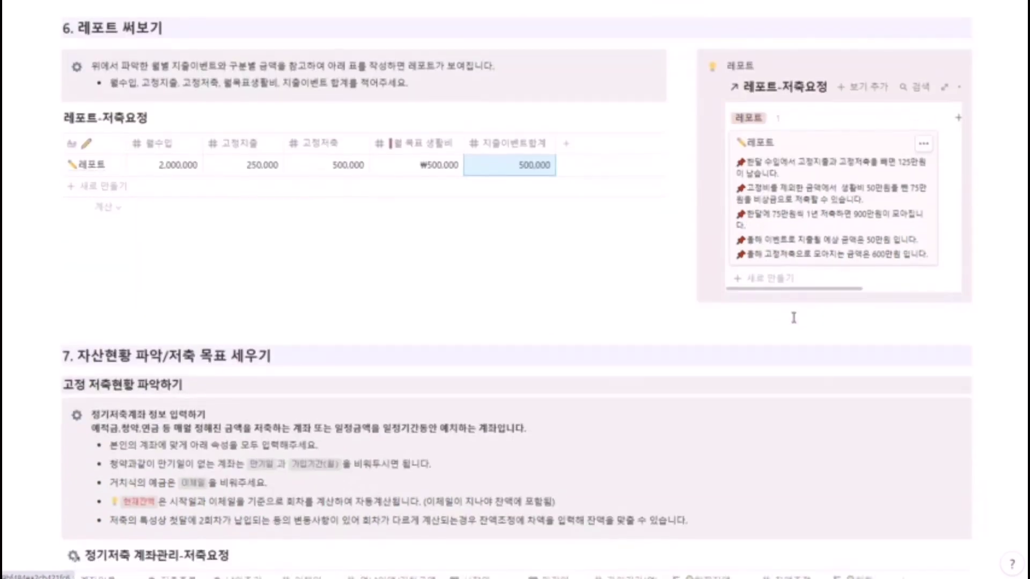
scroll(794, 318, down, 2)
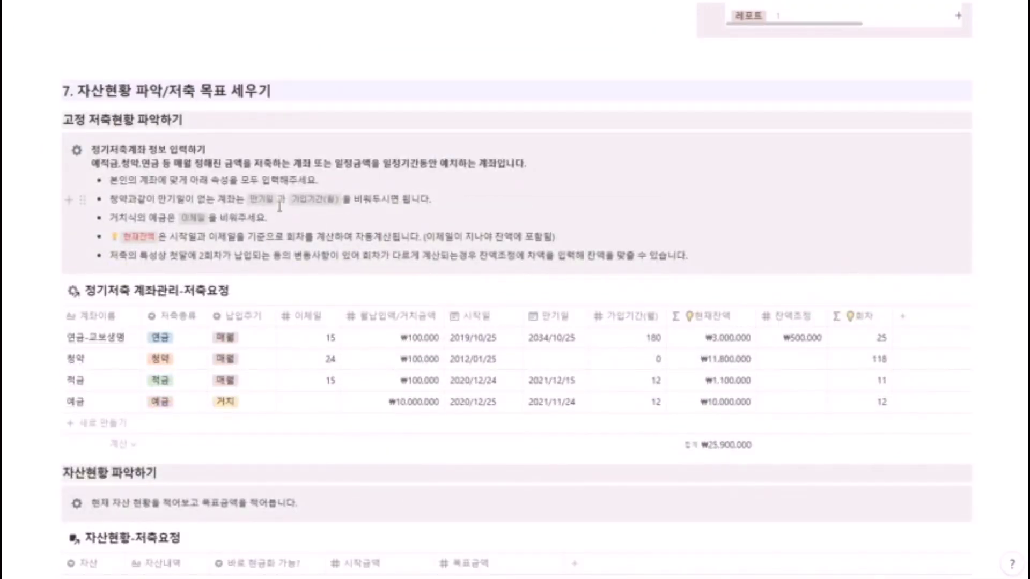
scroll(279, 206, down, 2)
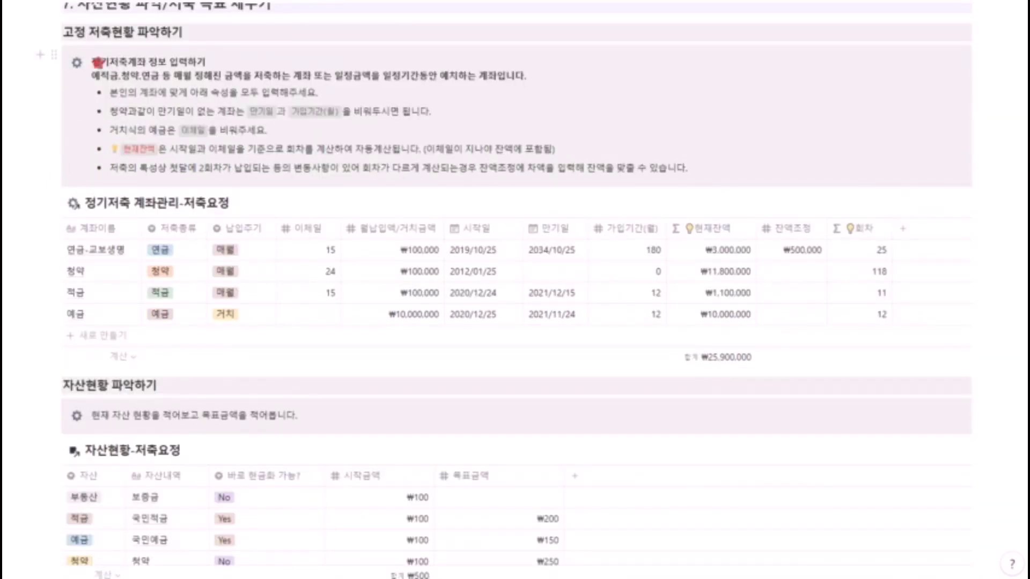
drag(97, 63, 216, 86)
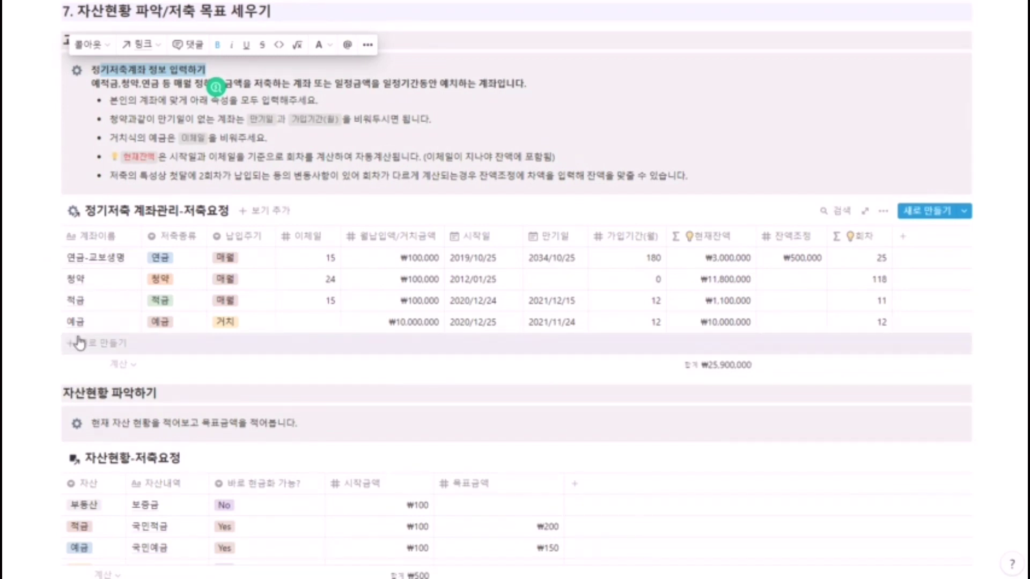
click(185, 257)
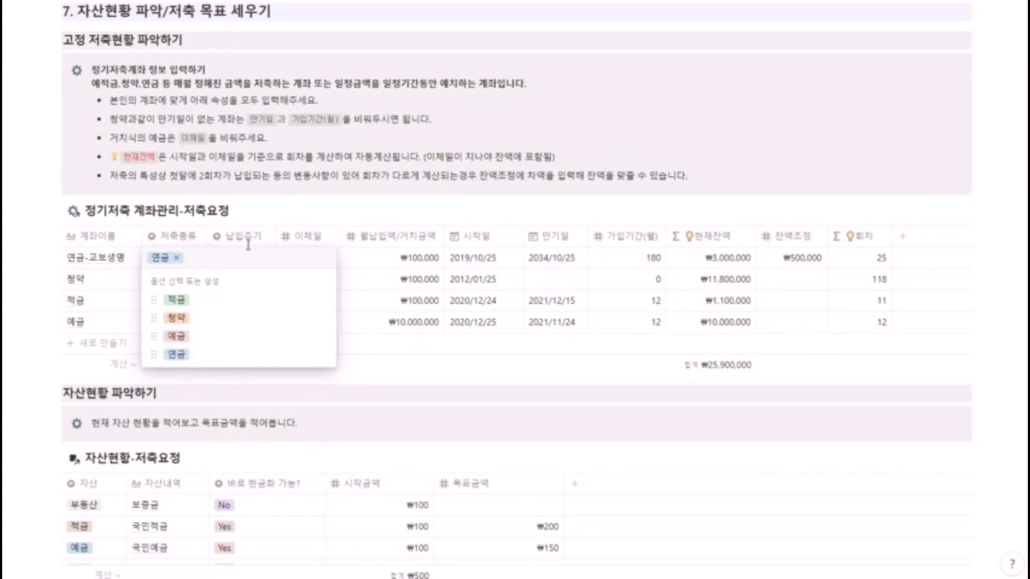
key(Escape)
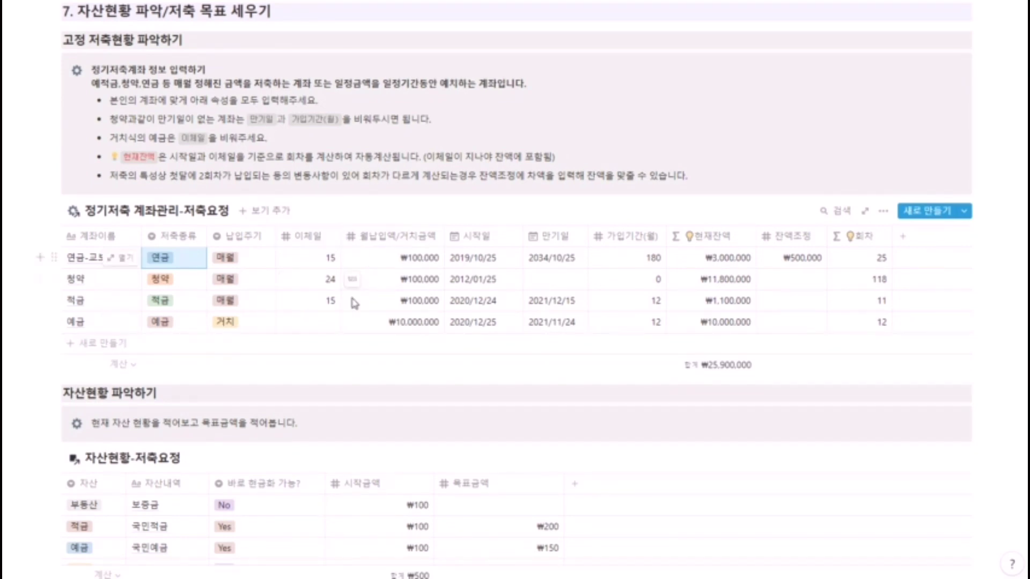
Step: Review the payment amounts, start and maturity dates, terms, current balances and payment counts in the 정기저축 계좌관리 table
drag(393, 258, 393, 323)
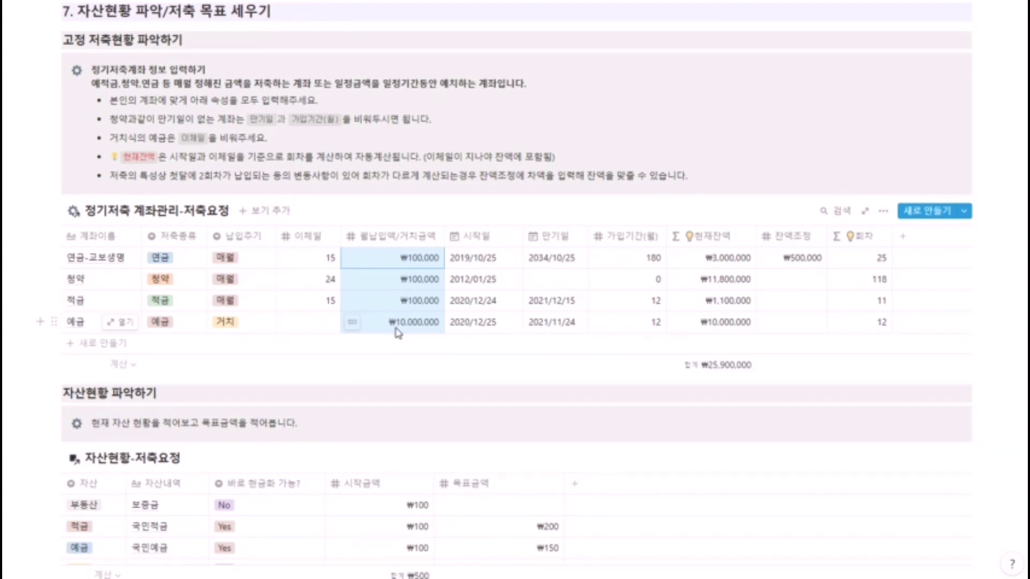
drag(474, 258, 538, 322)
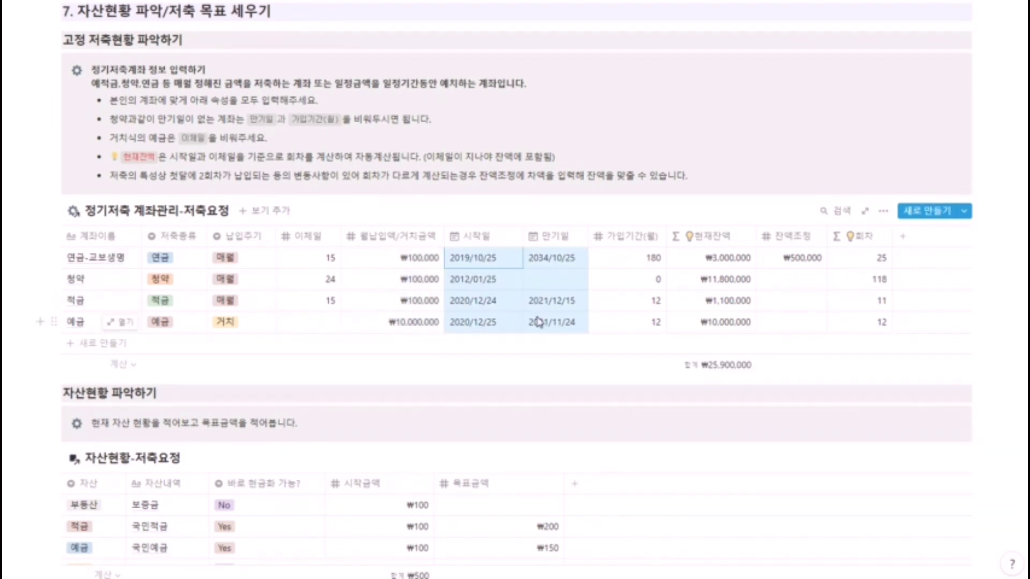
drag(619, 257, 622, 319)
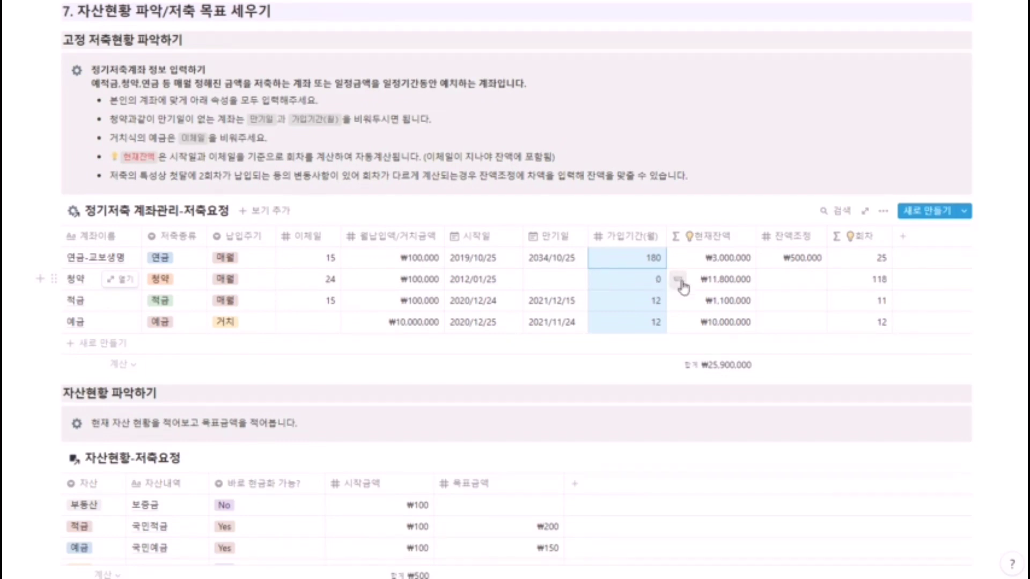
drag(718, 258, 725, 327)
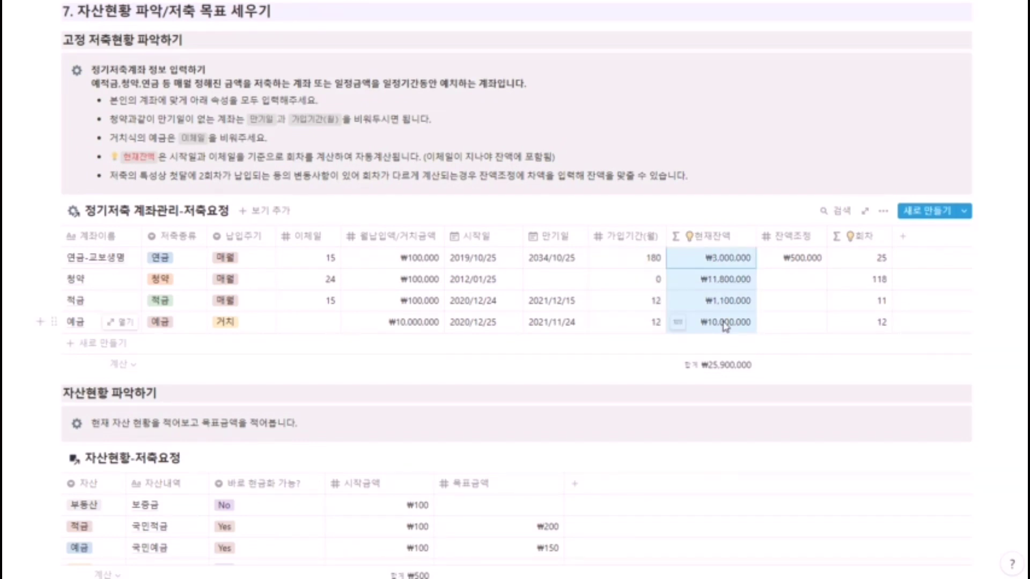
drag(860, 259, 864, 322)
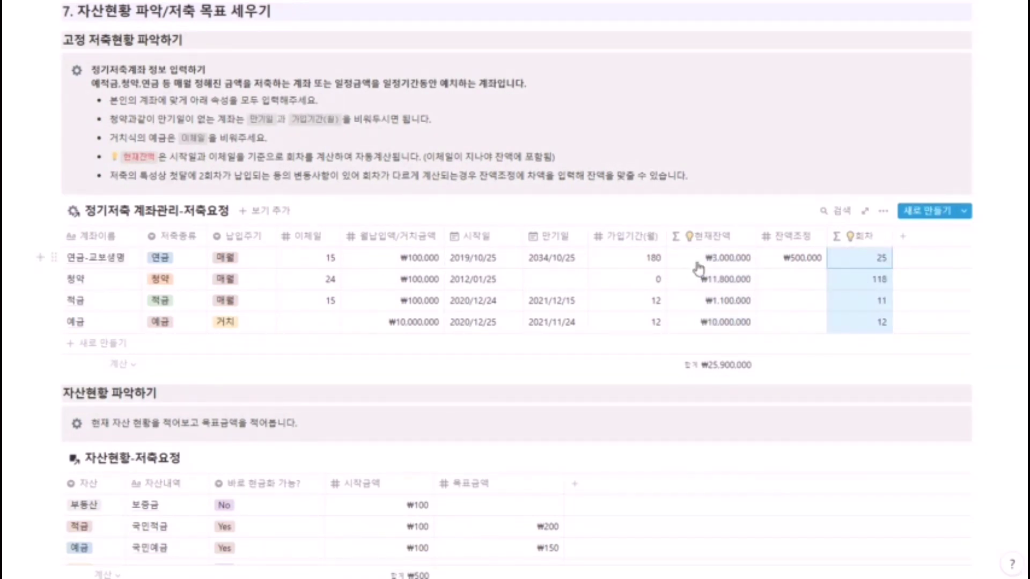
click(727, 266)
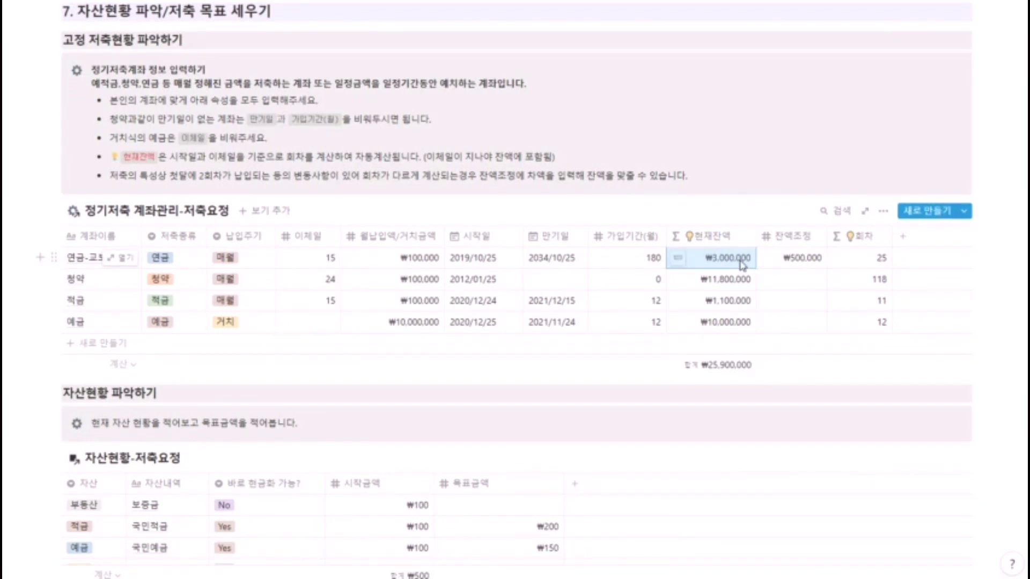
scroll(702, 292, down, 3)
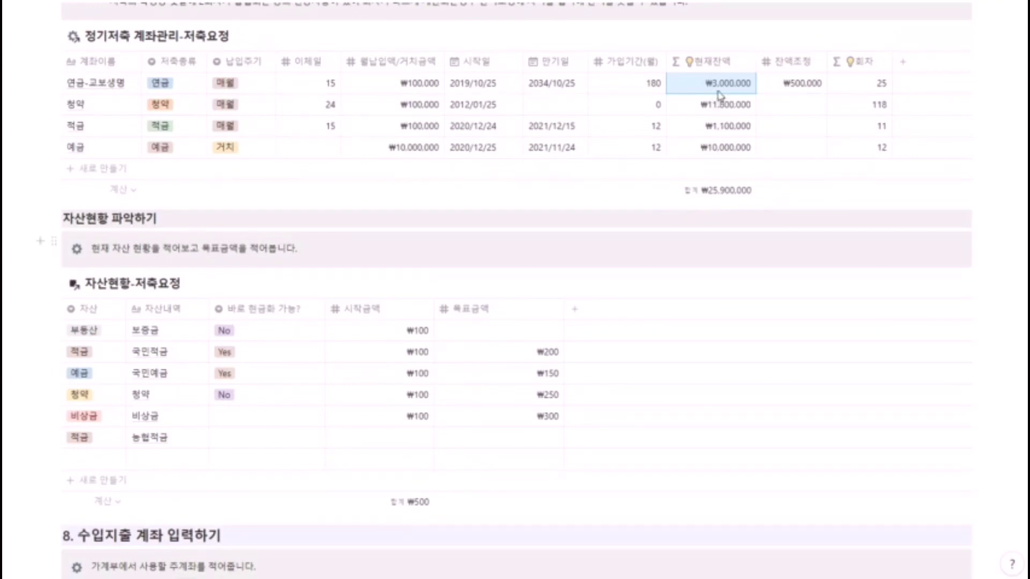
drag(718, 86, 719, 159)
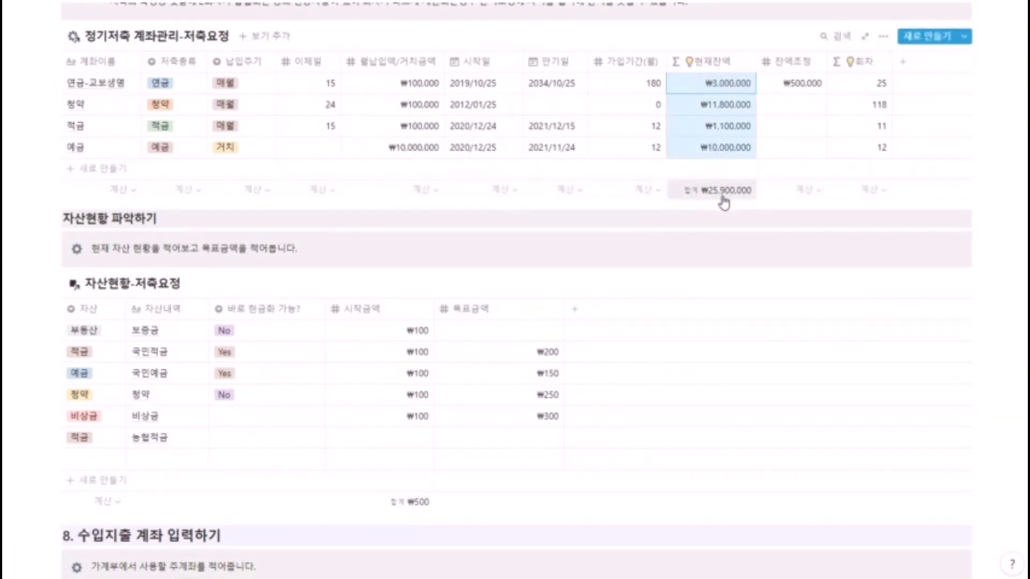
Step: In the empty last row of the 자산현황 table, create and assign a new 자산 option named 추가
drag(86, 219, 184, 218)
scroll(236, 336, down, 2)
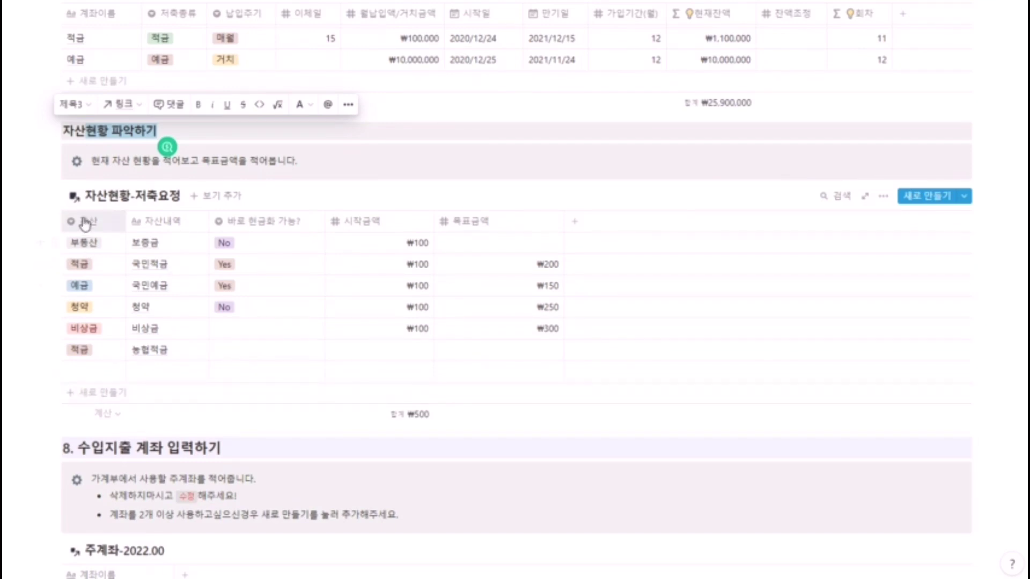
click(89, 374)
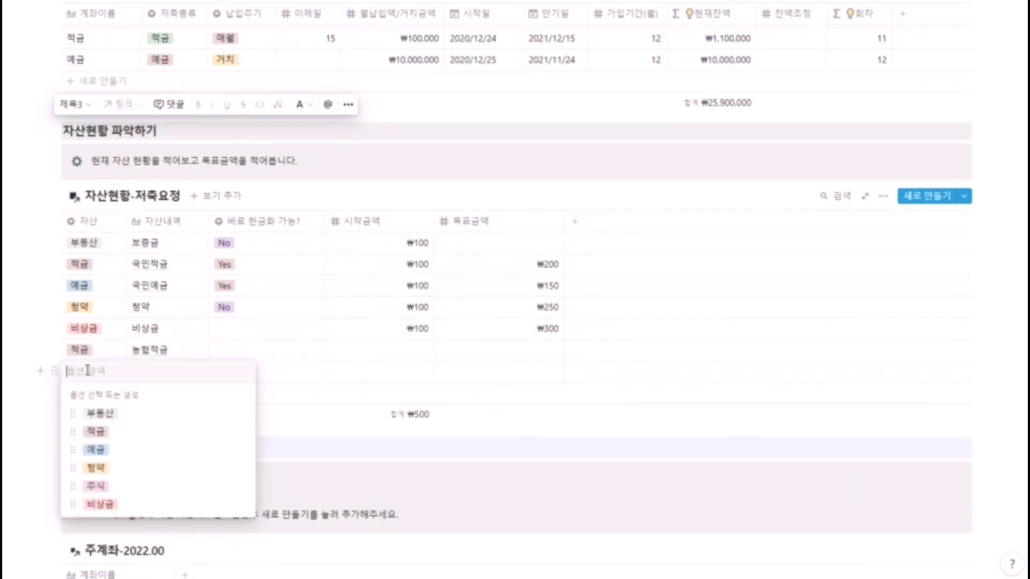
text(추가)
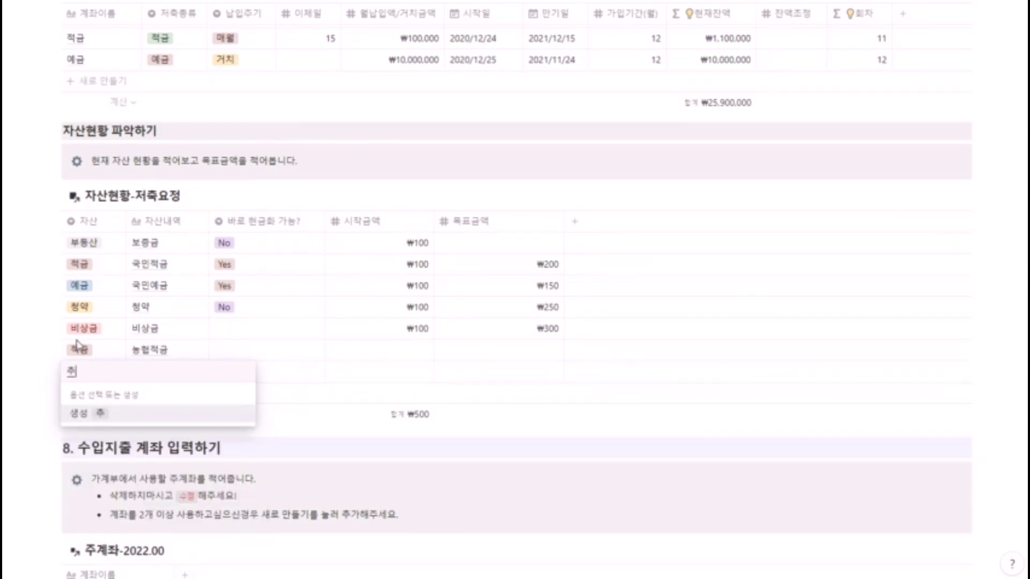
click(78, 417)
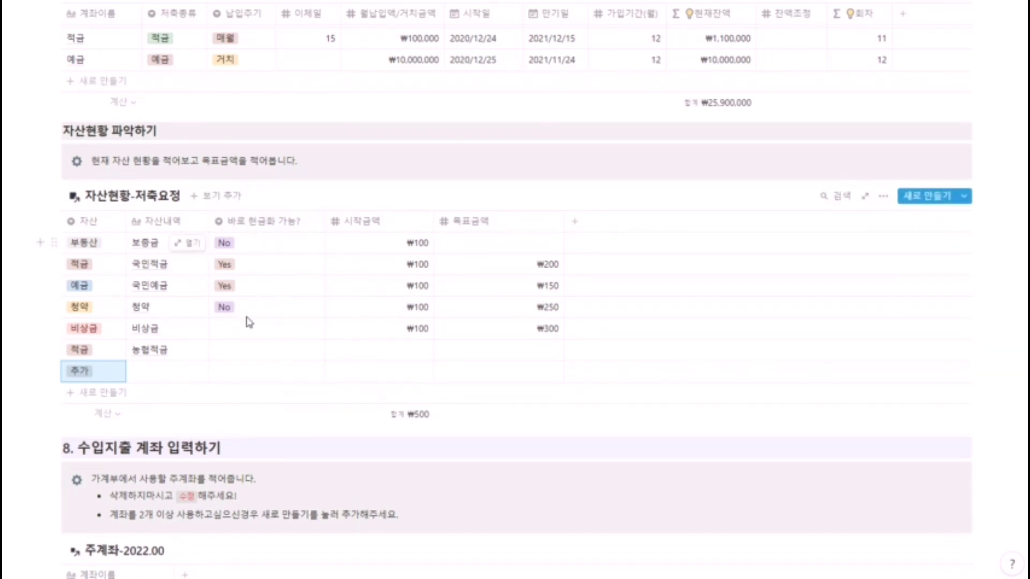
Step: Set 바로 현금화 가능? to Yes for the 비상금 and 농협적금 assets, and check the 시작금액 column alongside the savings balances
click(250, 330)
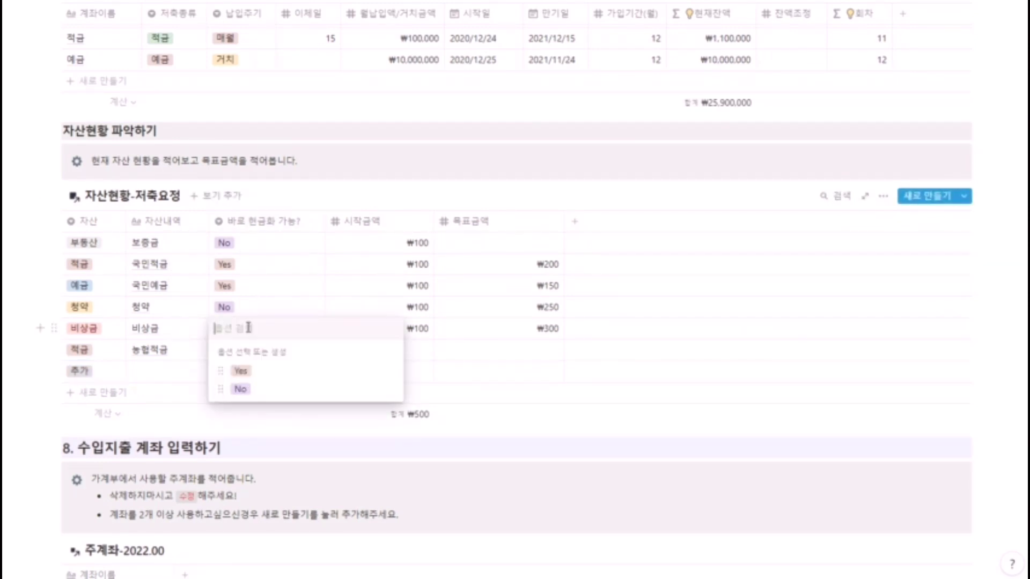
click(249, 374)
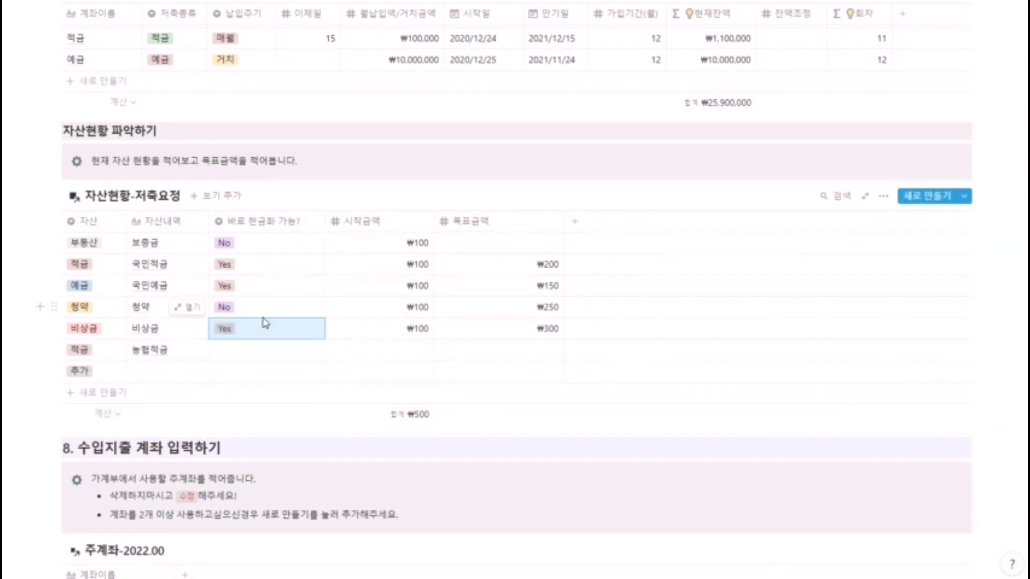
click(264, 348)
click(264, 391)
click(265, 392)
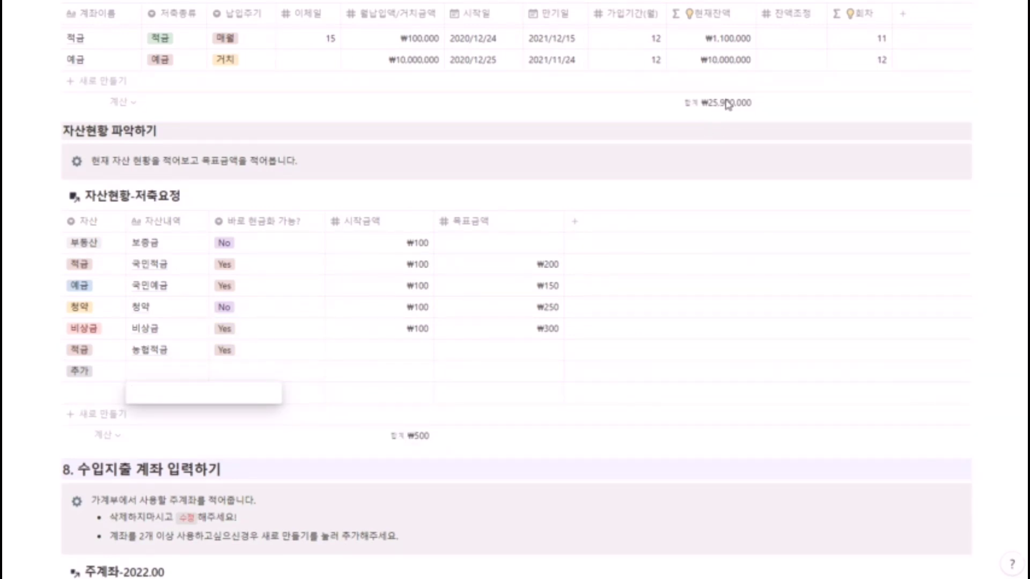
scroll(734, 81, up, 3)
drag(380, 412, 380, 528)
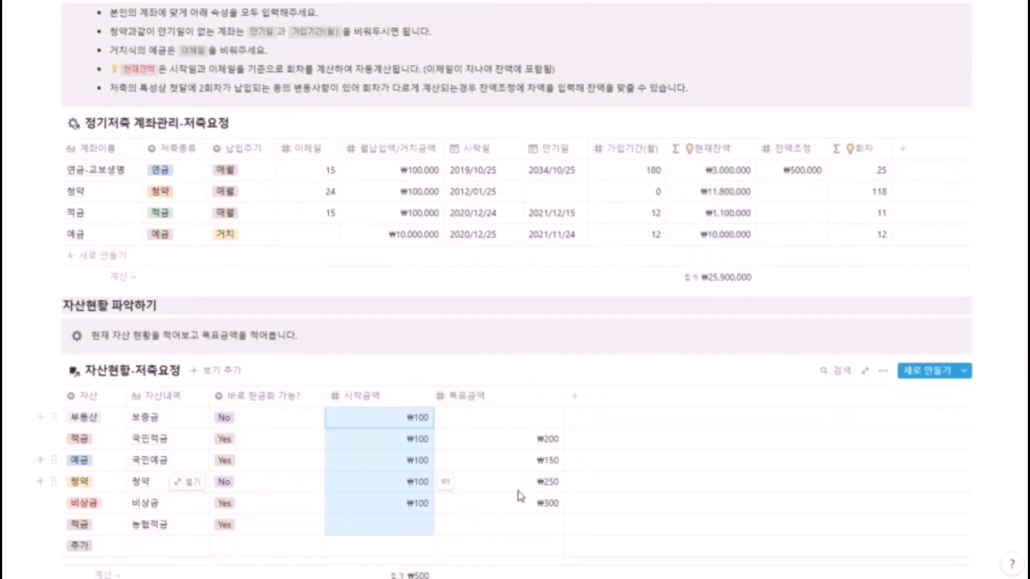
Step: In section 8, change the 계좌이름 of the 주계좌(삭제금지) row to 국민은행
scroll(499, 361, down, 9)
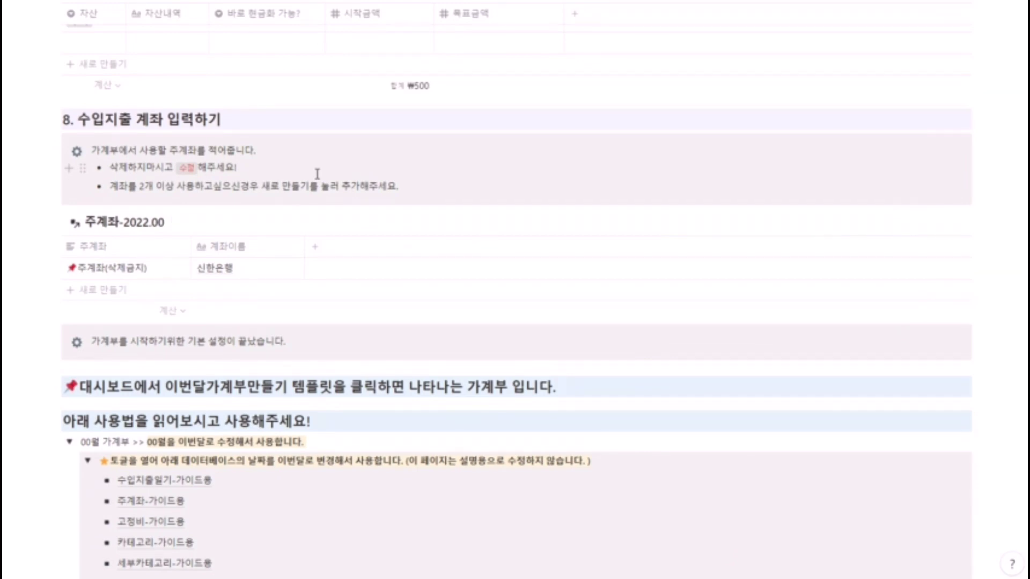
click(220, 274)
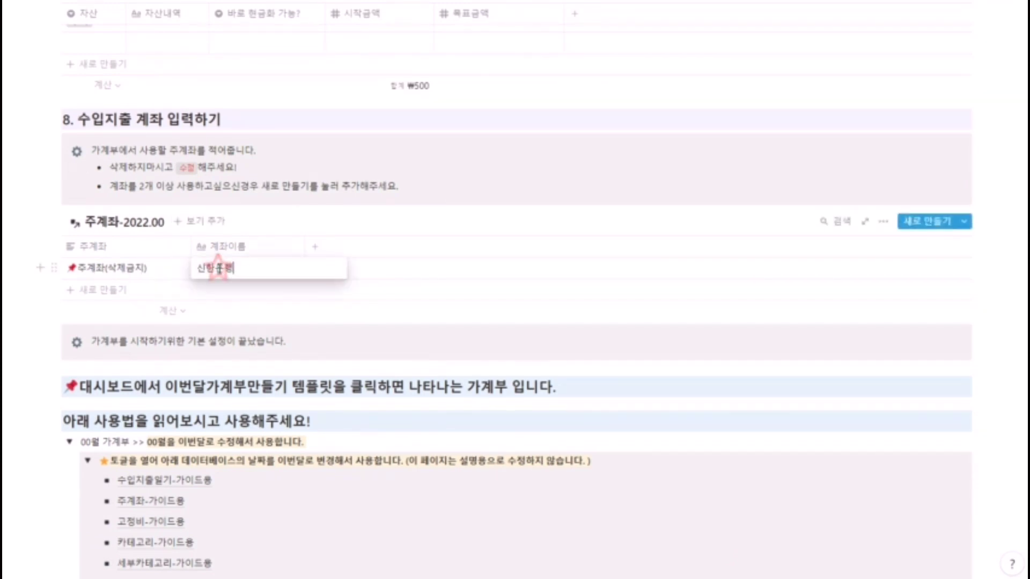
drag(242, 268, 186, 247)
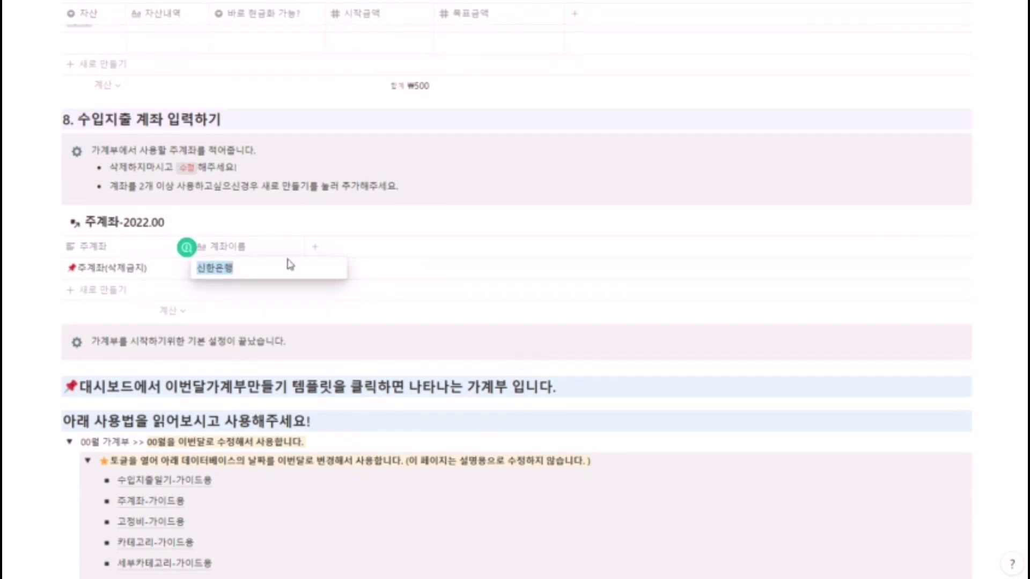
text(ㅋ)
text(국민은행)
key(Return)
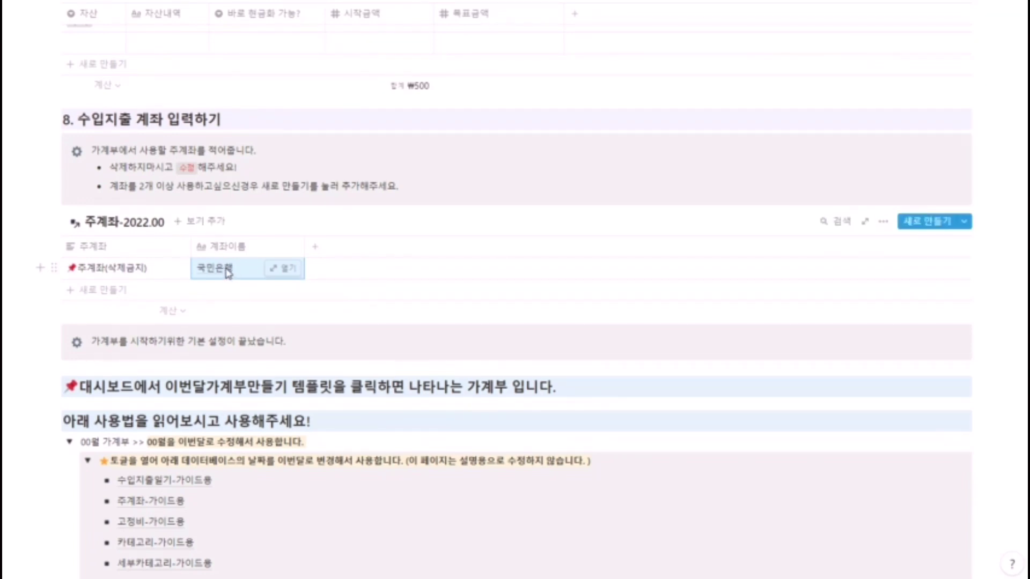
Step: Add a second account row named 추가계좌 to the 주계좌-2022.00 table
click(86, 292)
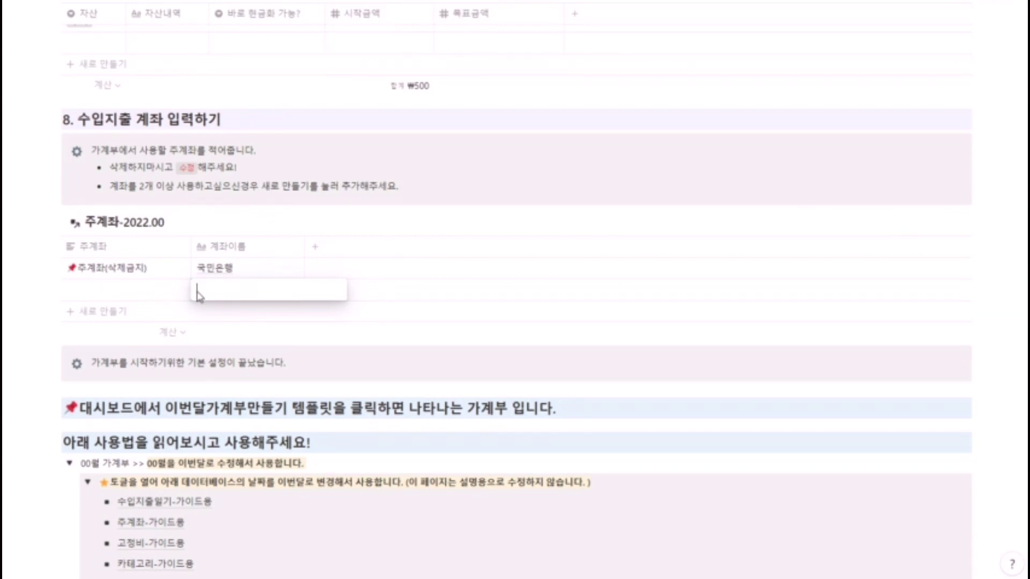
text(ㅂ)
text(가계좌)
key(Escape)
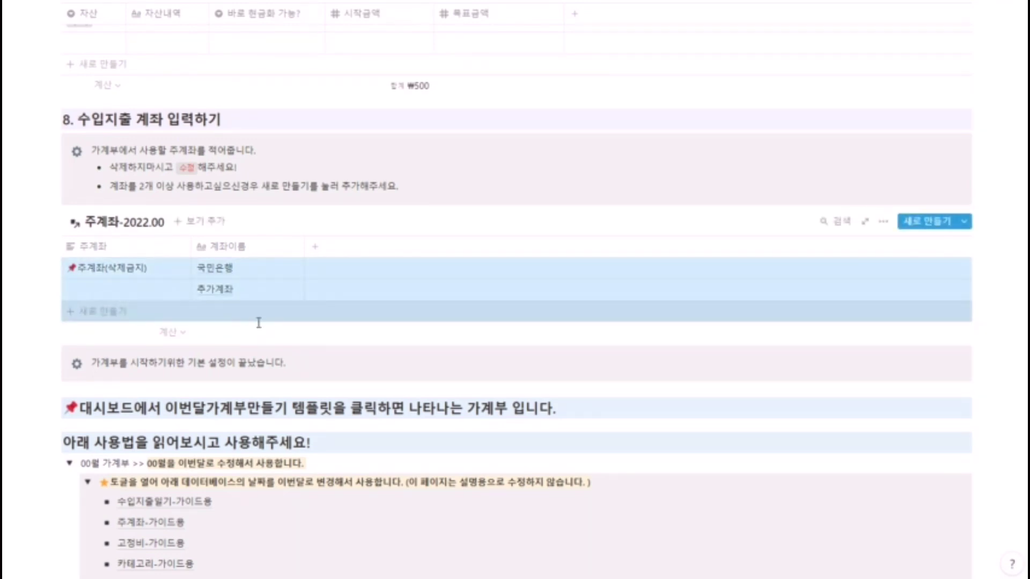
click(426, 199)
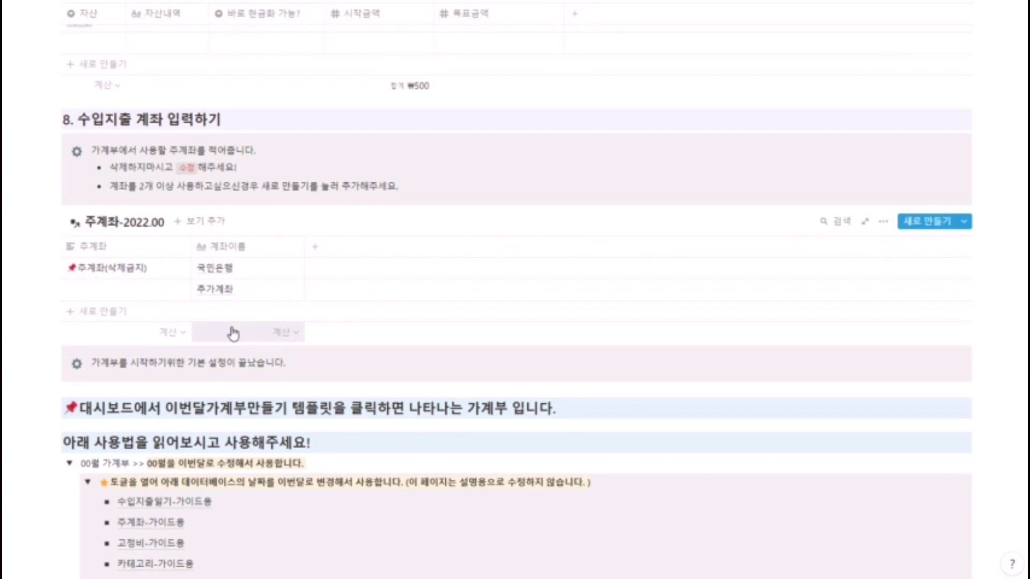
Step: Return to the 저축요정테스트 dashboard and create this month's budget from the 이번달 가계부 만들기 template
scroll(263, 287, up, 8)
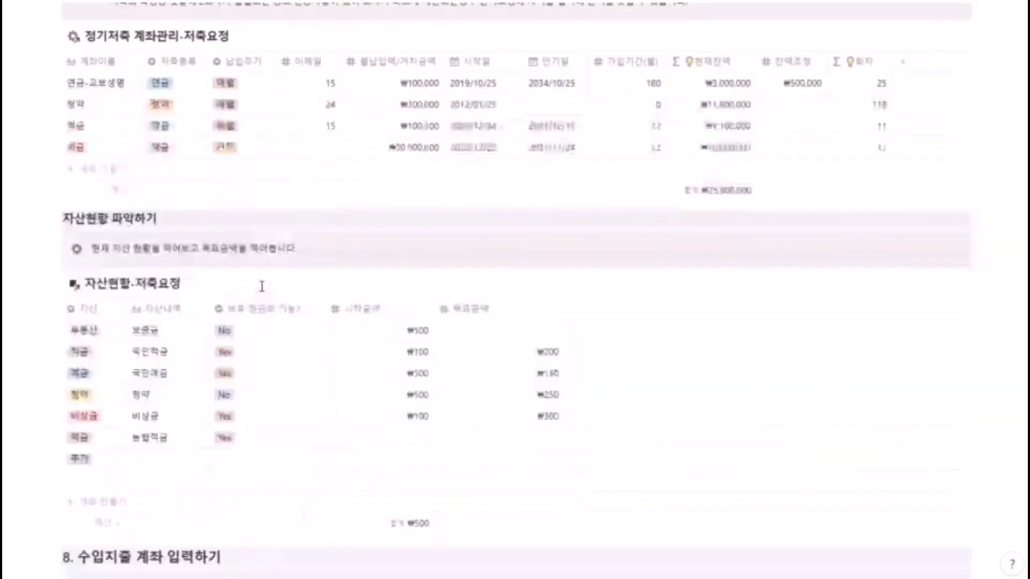
scroll(262, 286, up, 4)
scroll(261, 286, down, 15)
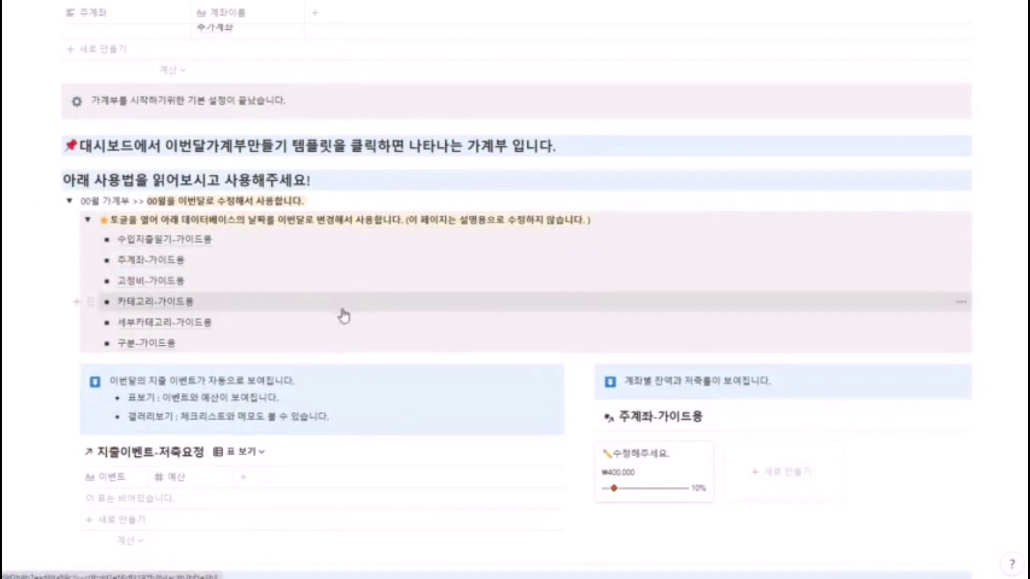
scroll(345, 273, up, 11)
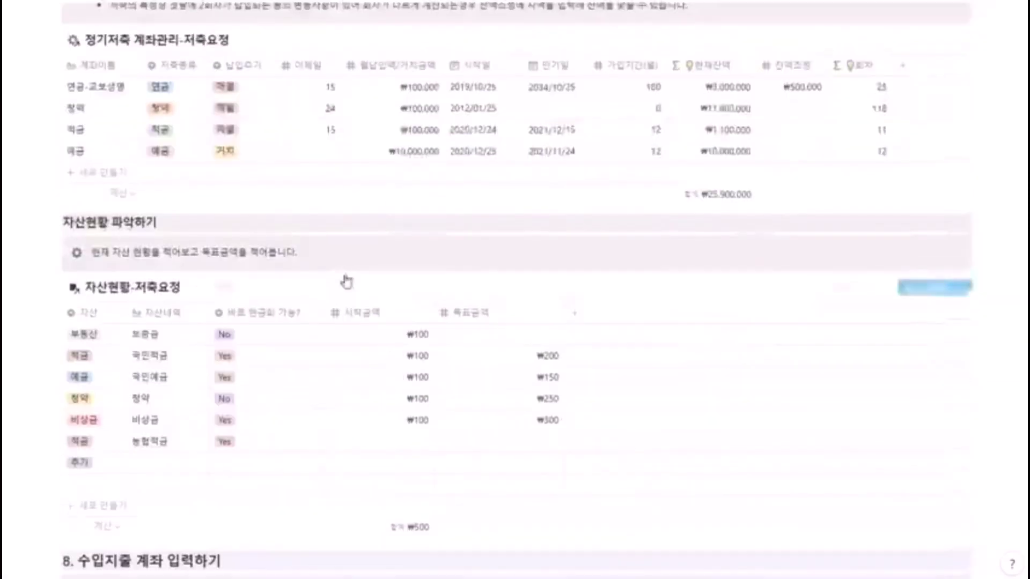
scroll(346, 276, up, 8)
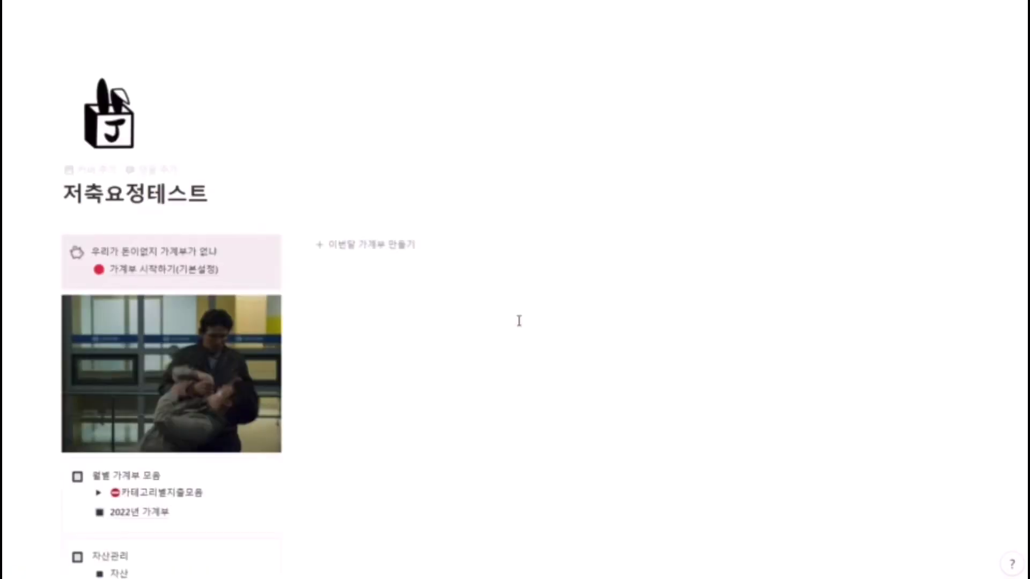
scroll(518, 319, down, 3)
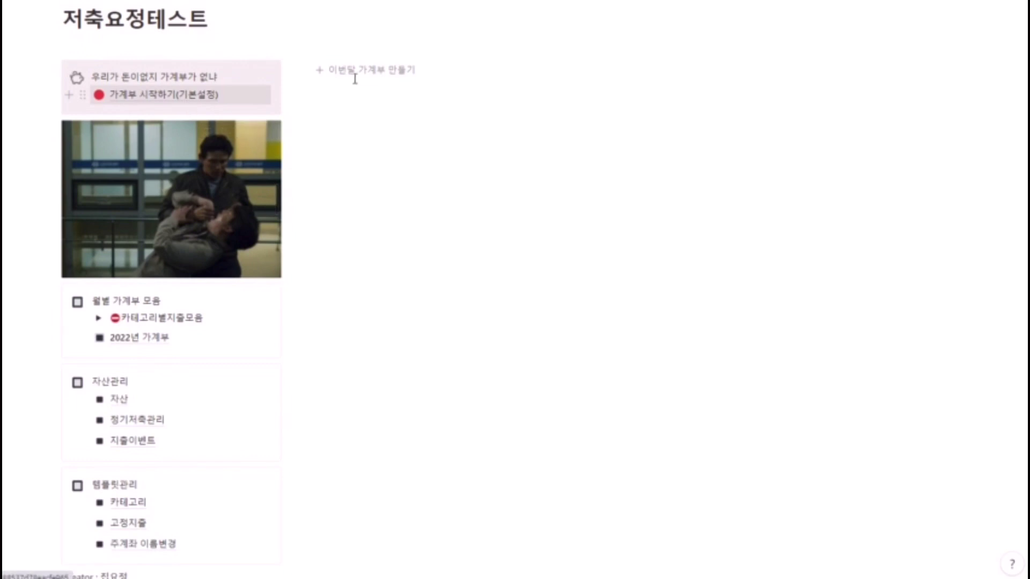
click(375, 74)
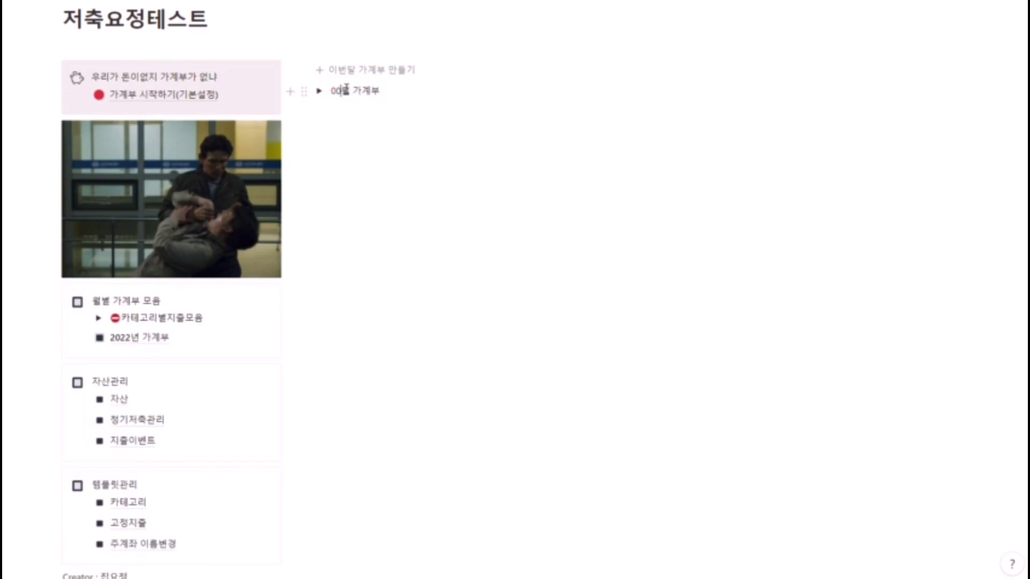
Step: Rename the new monthly budget toggle to 11월 가계부 and expand it
key(BackSpace)
text(11)
click(320, 91)
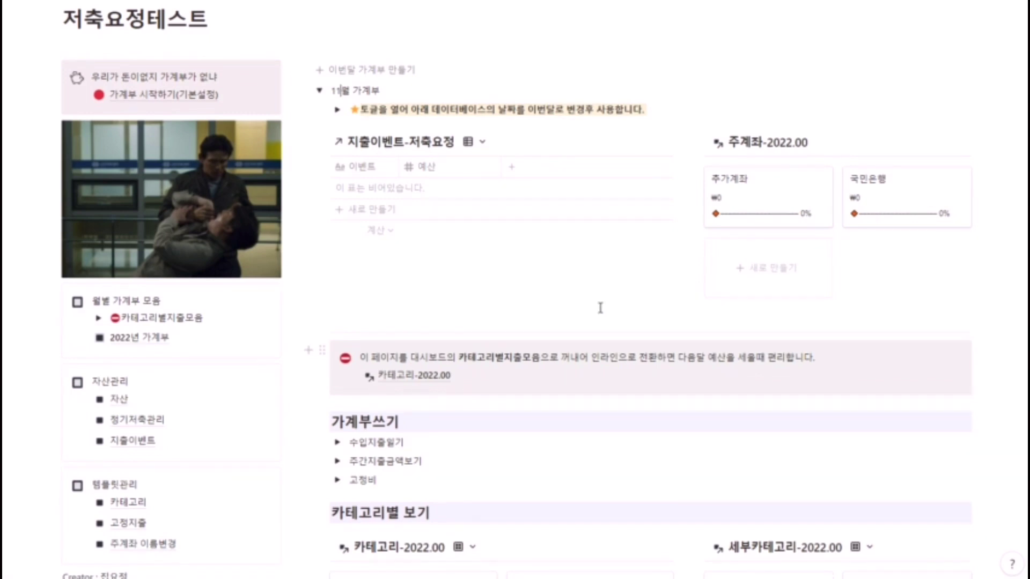
Step: In the starred note's database list, rename 수입지출일기-2022.00 to 수입지출일기-2021.11
click(336, 112)
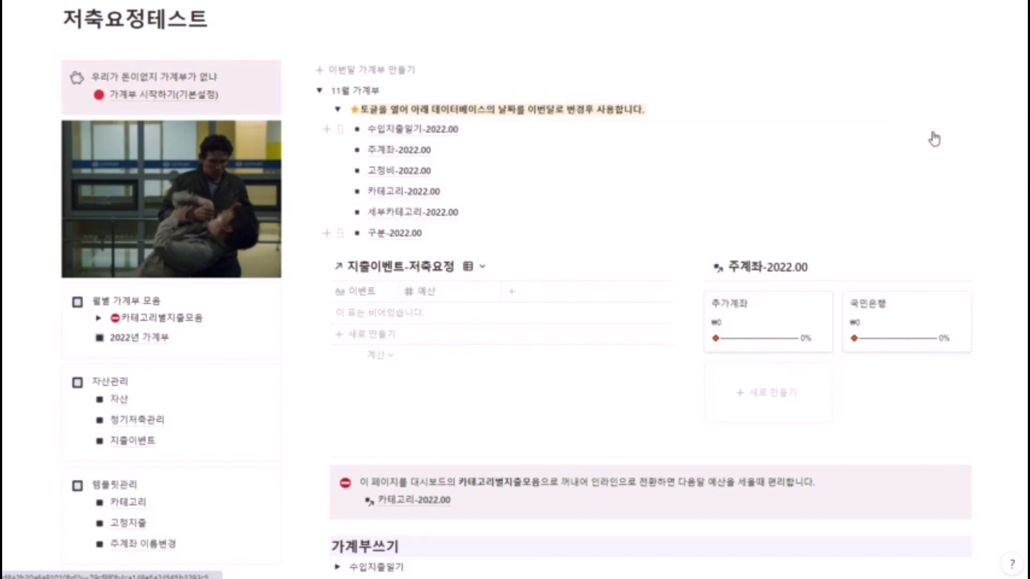
click(962, 132)
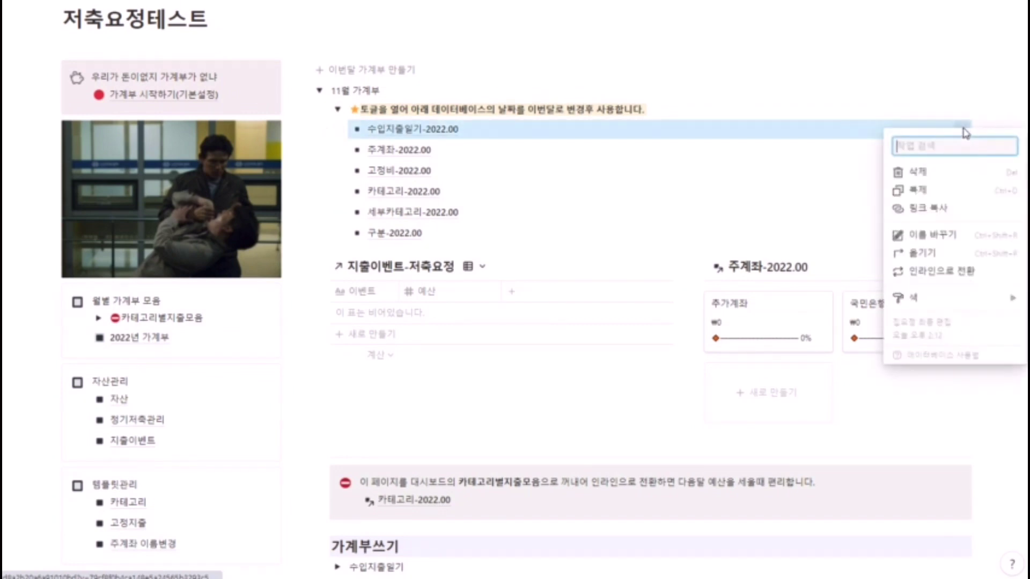
click(955, 240)
click(881, 141)
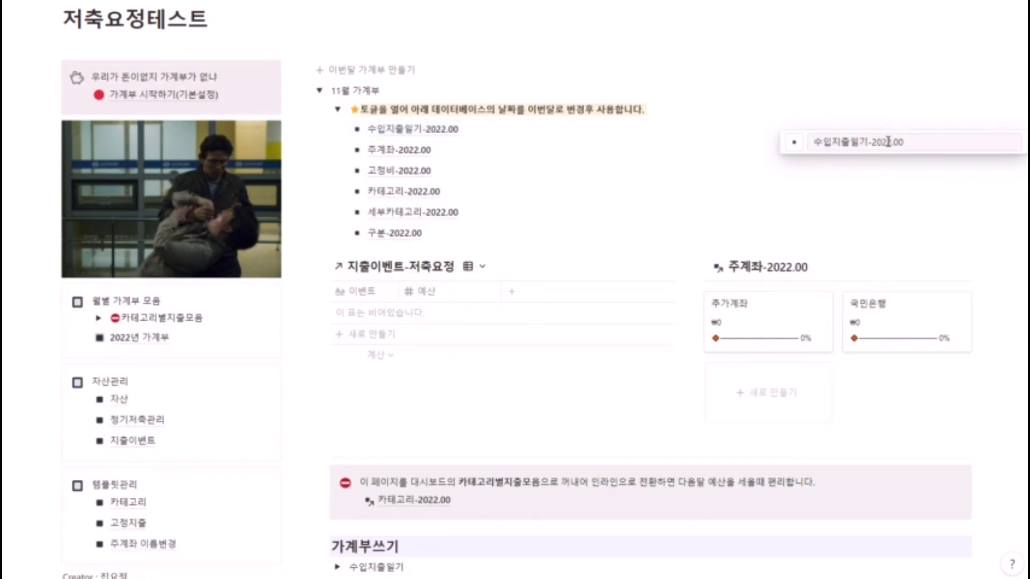
click(887, 141)
shift+click(908, 141)
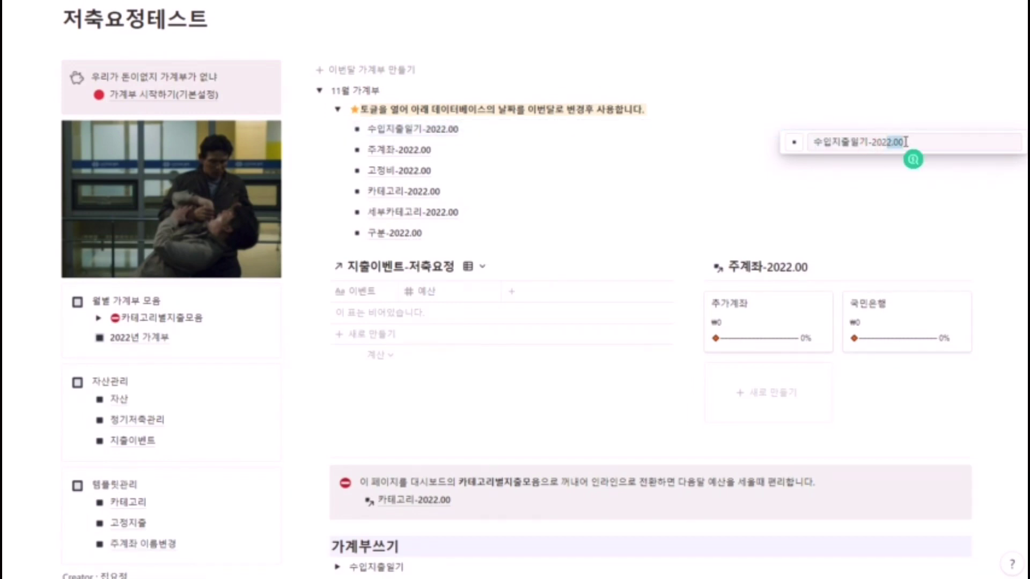
text(1)
click(843, 130)
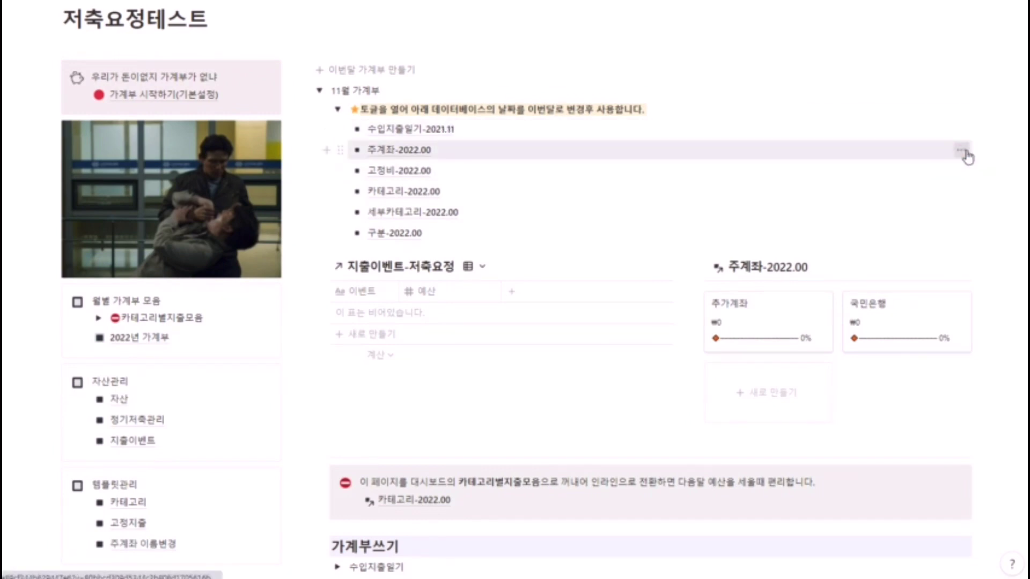
Step: Rename the 주계좌-2022.00 database to 주계좌-2021.11
click(967, 157)
click(954, 269)
drag(864, 165, 890, 166)
text(1.11)
click(858, 217)
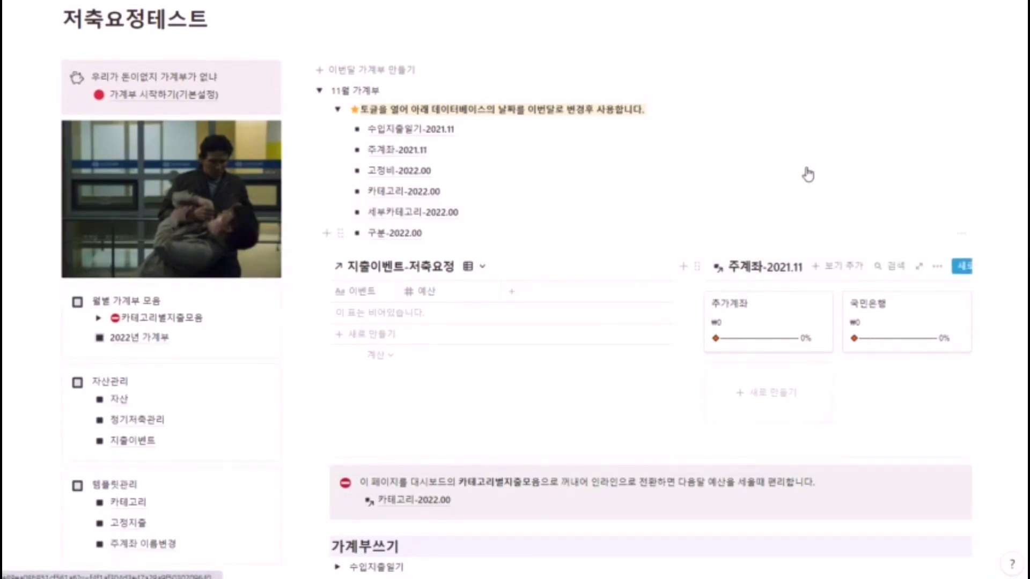
Step: Change the date suffix of the 고정비, 카테고리, 세부카테고리 and 구분 databases to 2021.11, and collapse the list
click(959, 171)
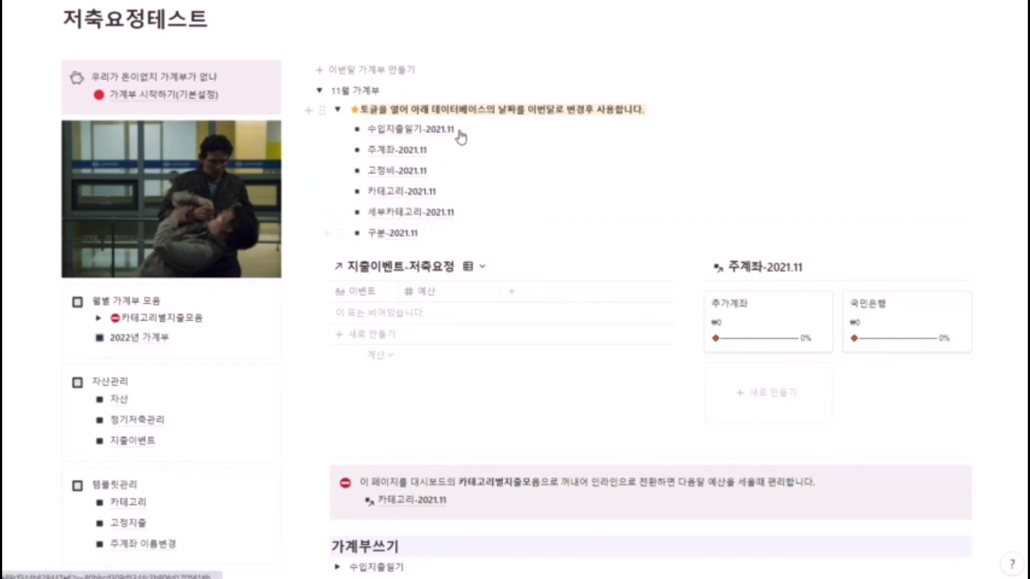
click(339, 110)
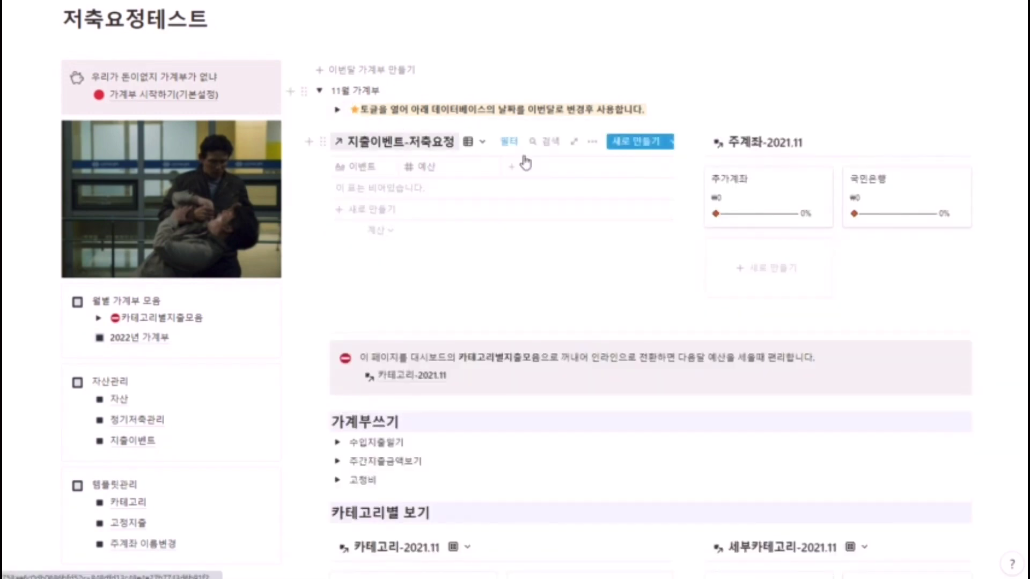
Step: Check the filter conditions applied to the 지출이벤트-저축요정 table
click(509, 146)
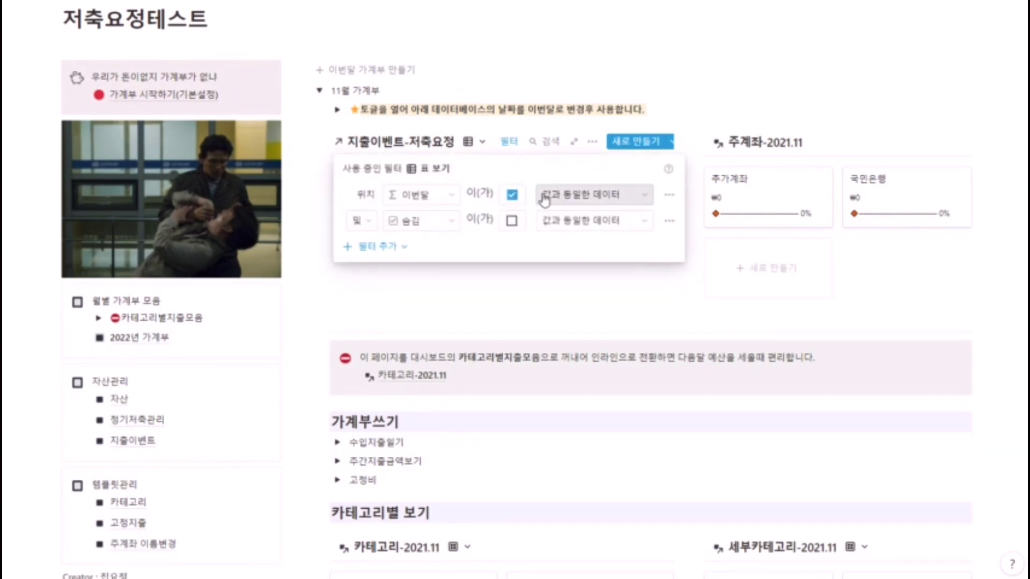
click(396, 129)
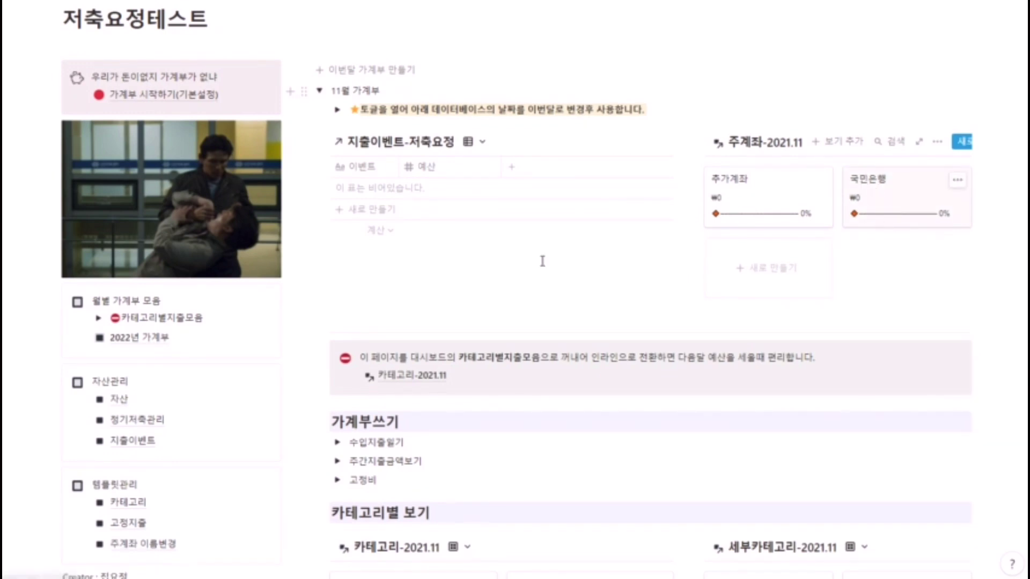
Step: Move the 카테고리-2021.11 page into the 카테고리별지출모음 toggle on the dashboard and turn it into an inline database
scroll(542, 262, down, 3)
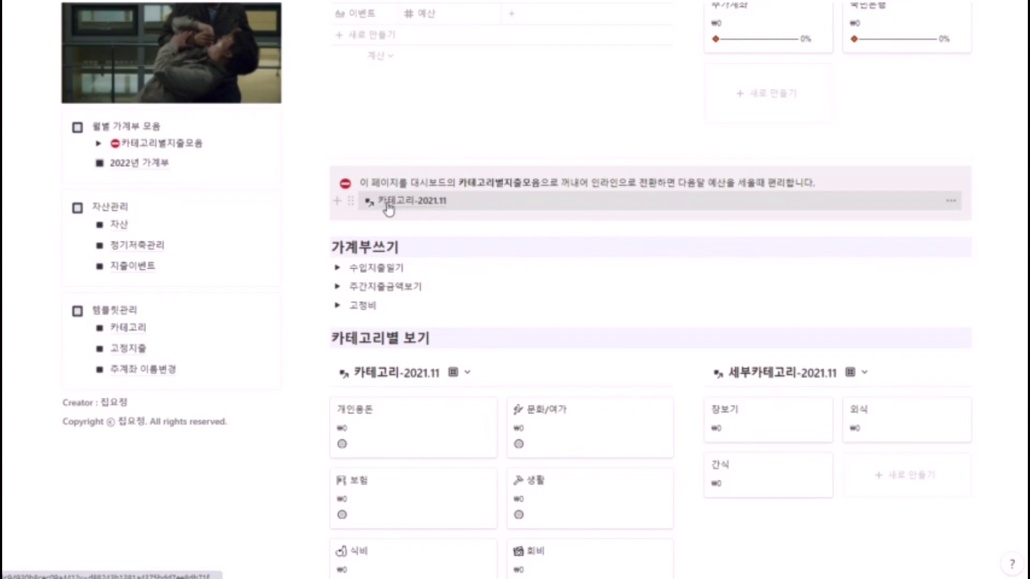
click(351, 200)
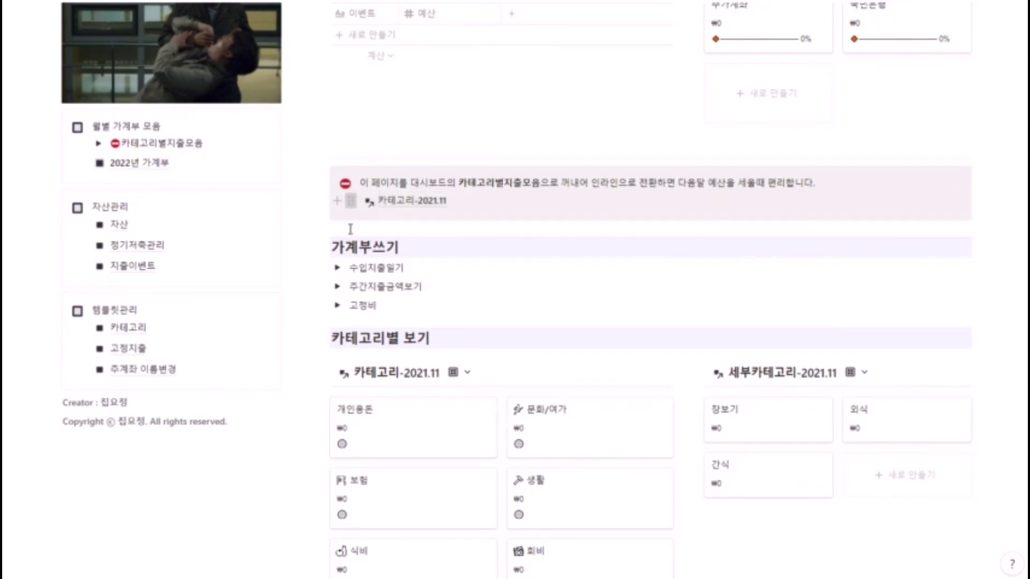
drag(354, 200, 177, 145)
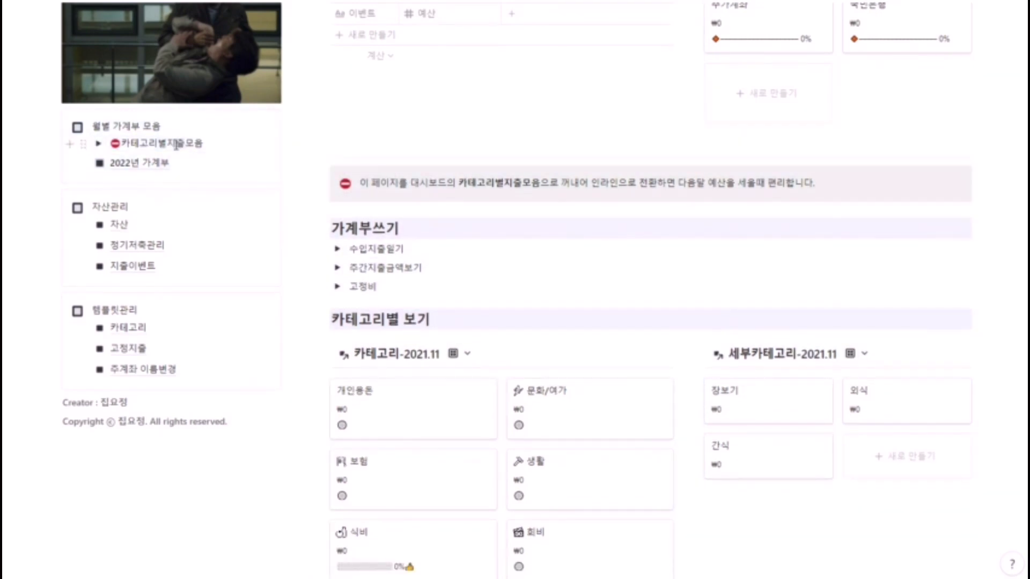
click(98, 143)
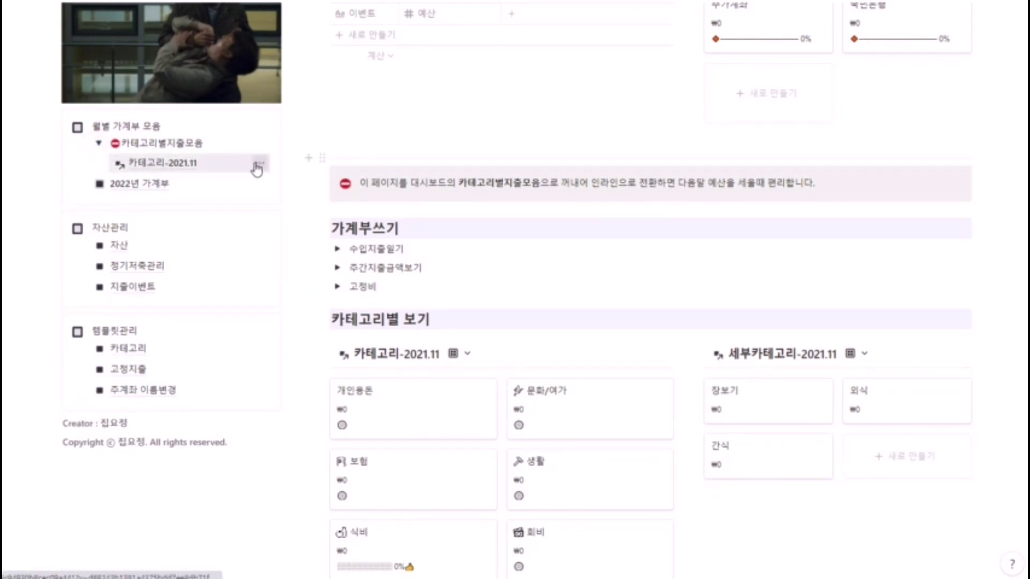
click(258, 167)
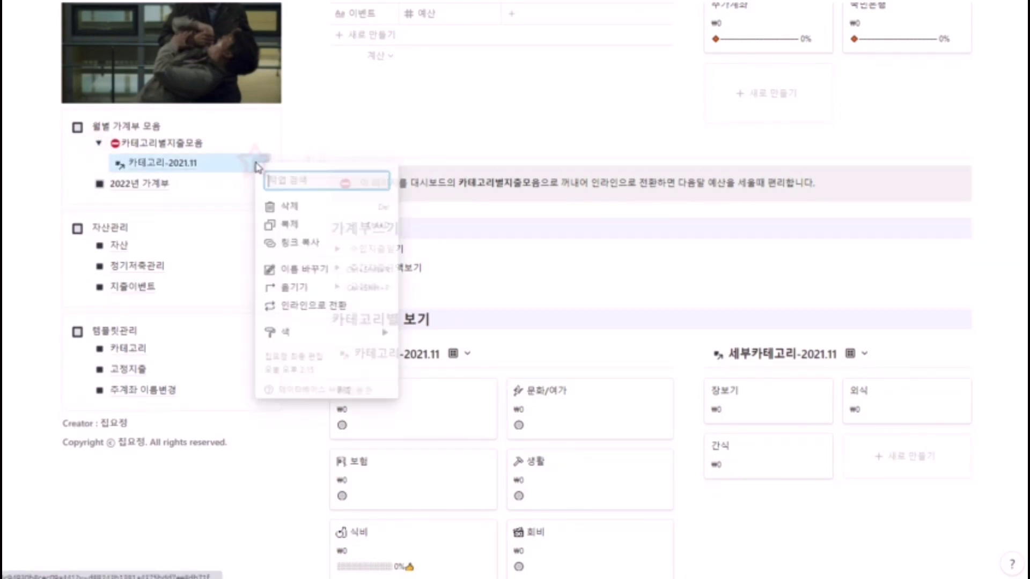
click(296, 307)
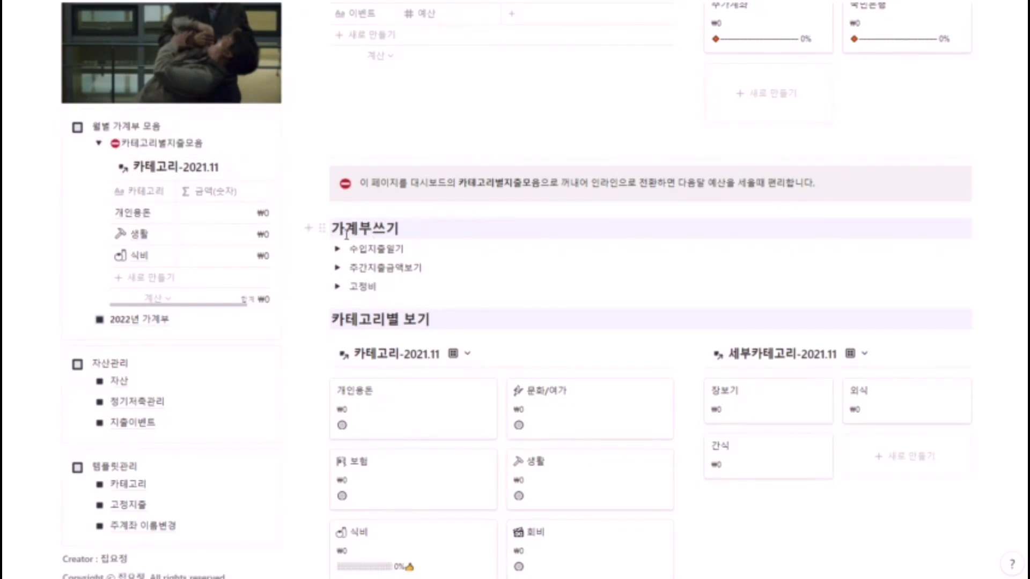
Step: Expand 수입지출일기, look at its 표-주계좌 자동입력(오늘) view, and return to the 캘린더-주계좌 자동입력 view
click(336, 248)
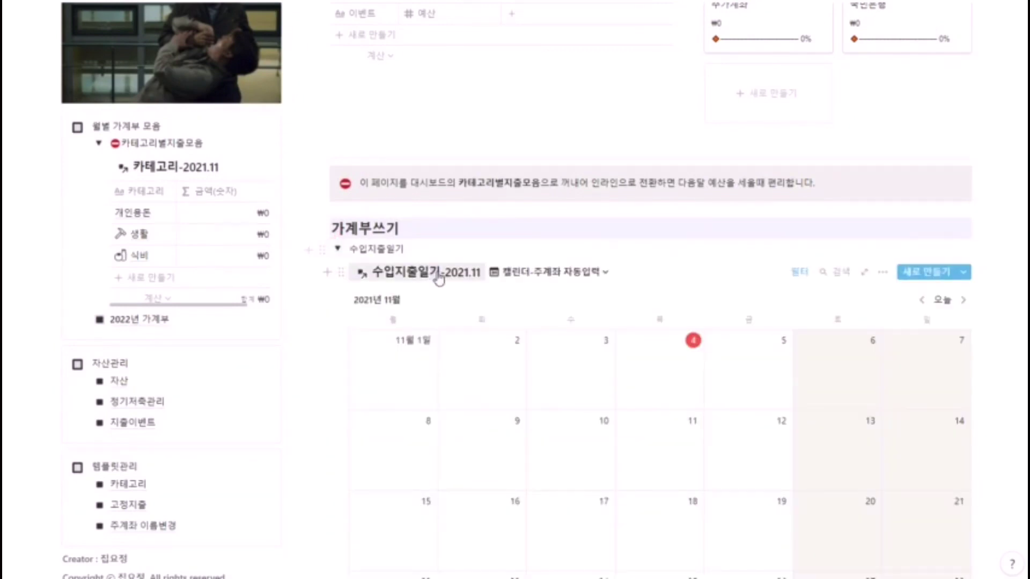
scroll(488, 336, down, 3)
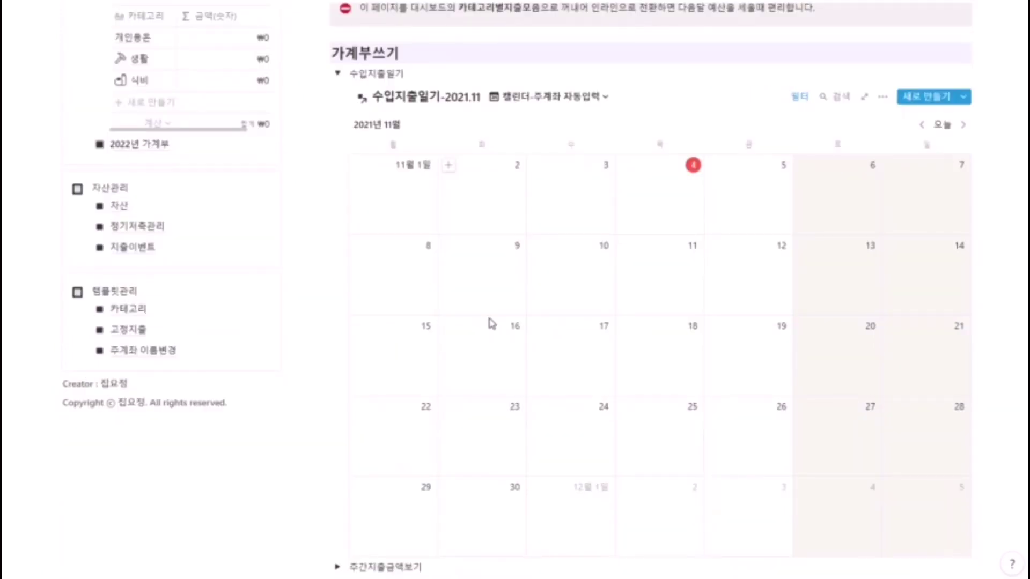
click(603, 98)
click(535, 165)
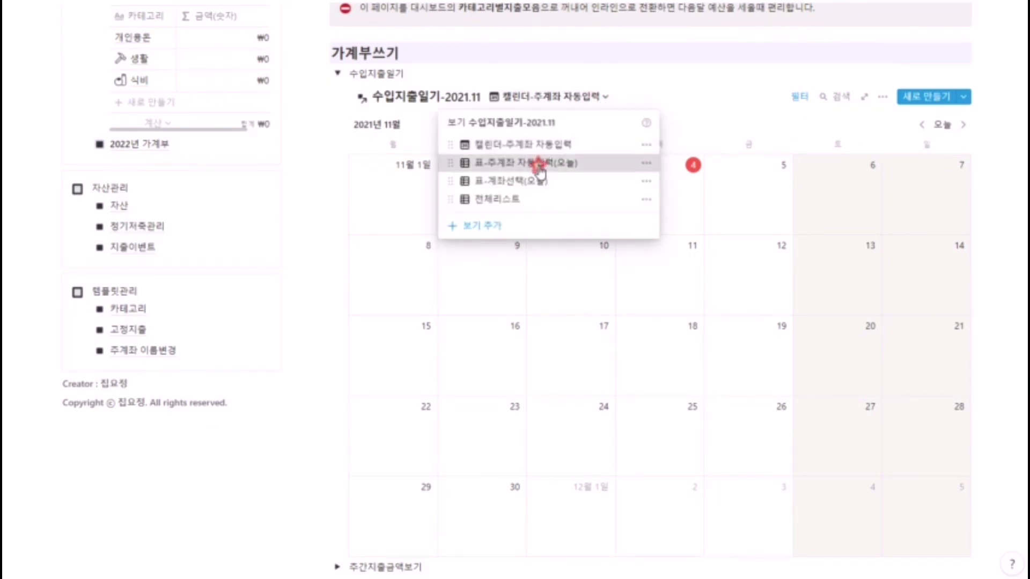
click(605, 97)
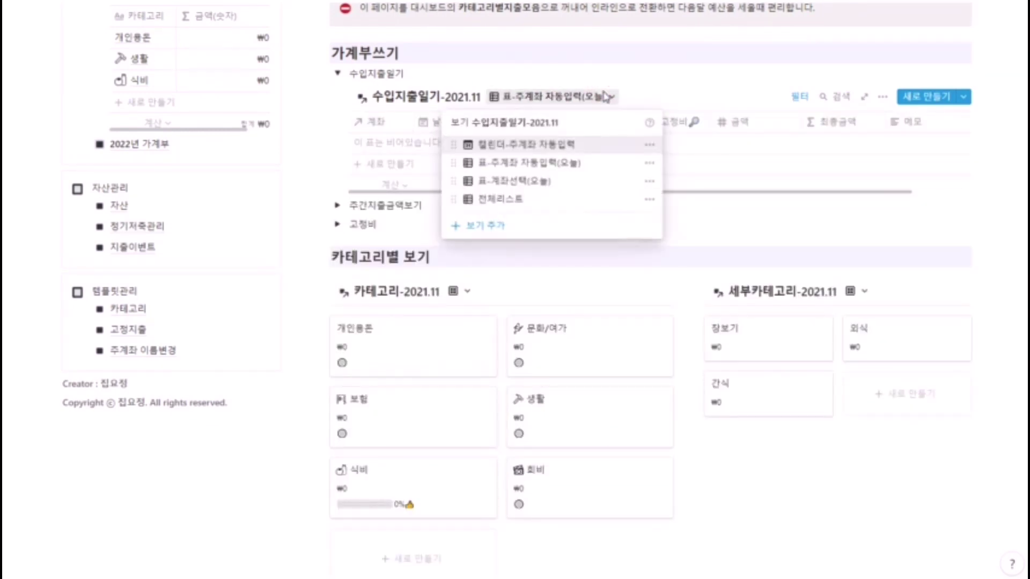
click(546, 146)
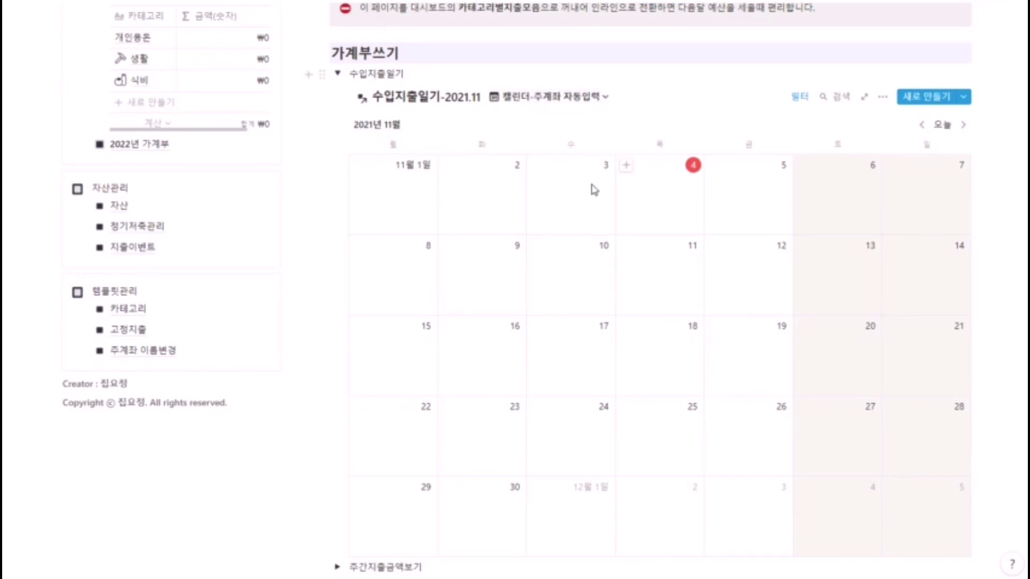
Step: Create a new entry on November 4 in the 수입지출일기-2021.11 calendar
click(629, 167)
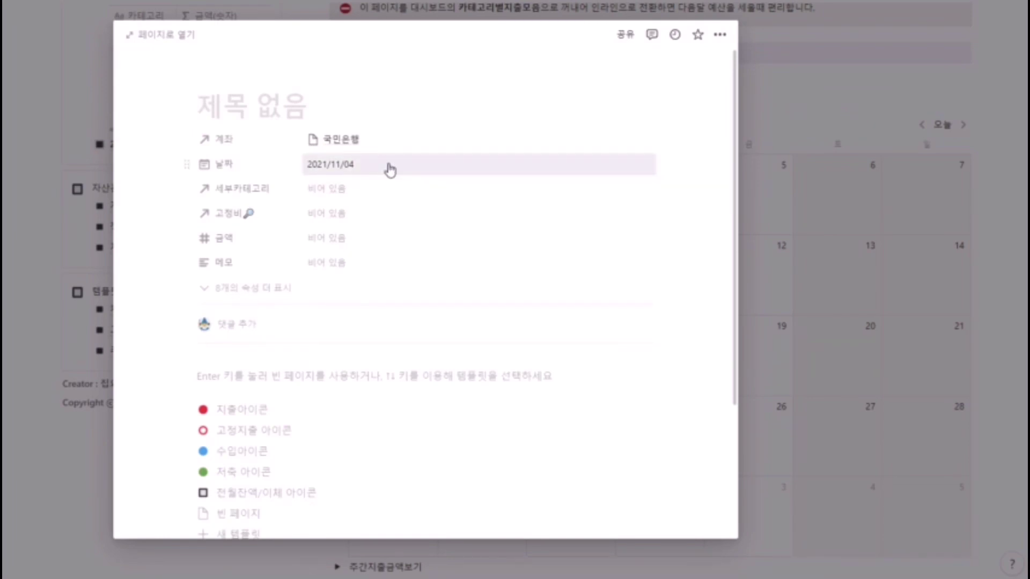
Step: Switch the new entry's 계좌 to 추가계좌, and set it back to 국민은행
click(362, 141)
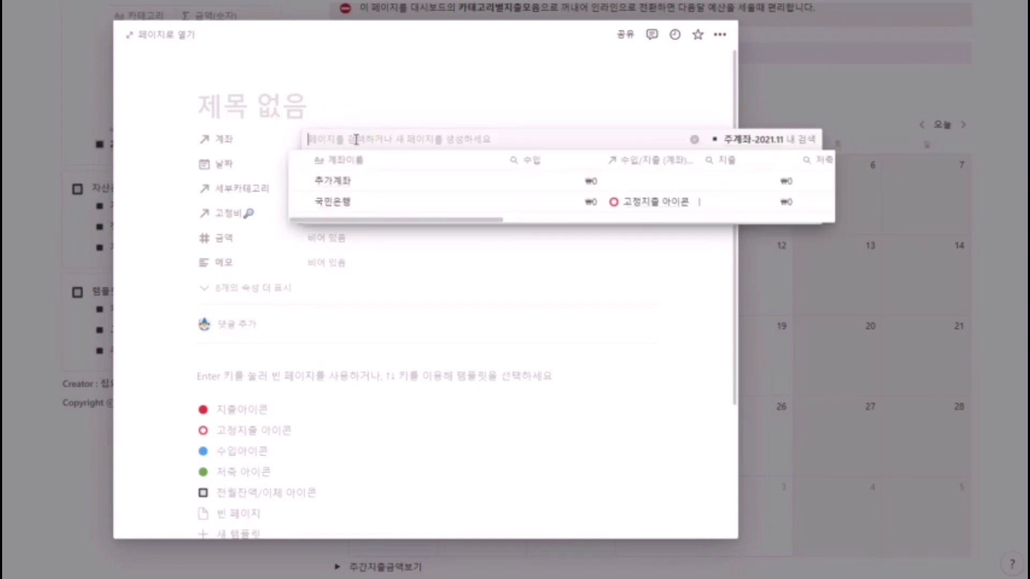
click(342, 184)
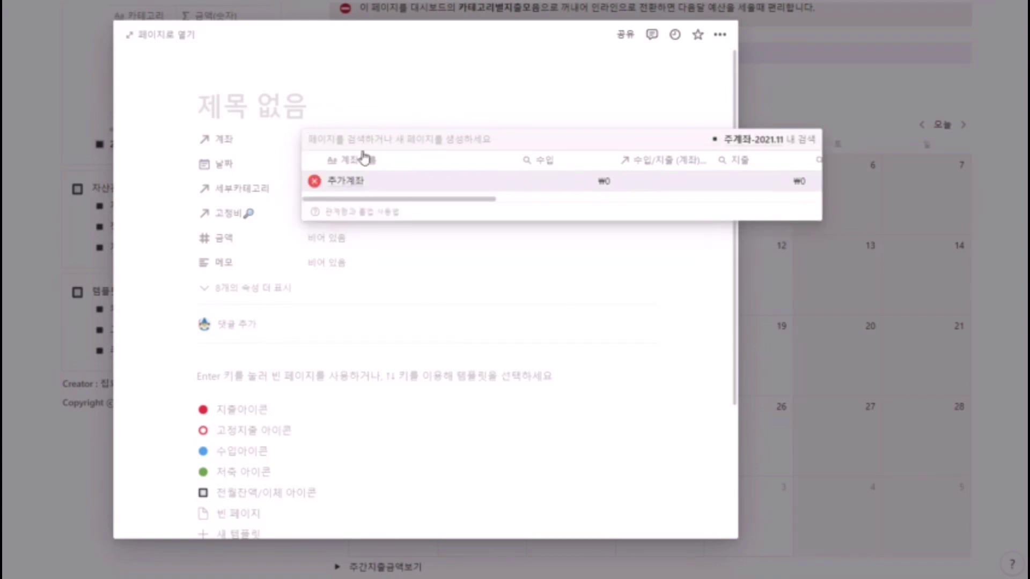
click(314, 181)
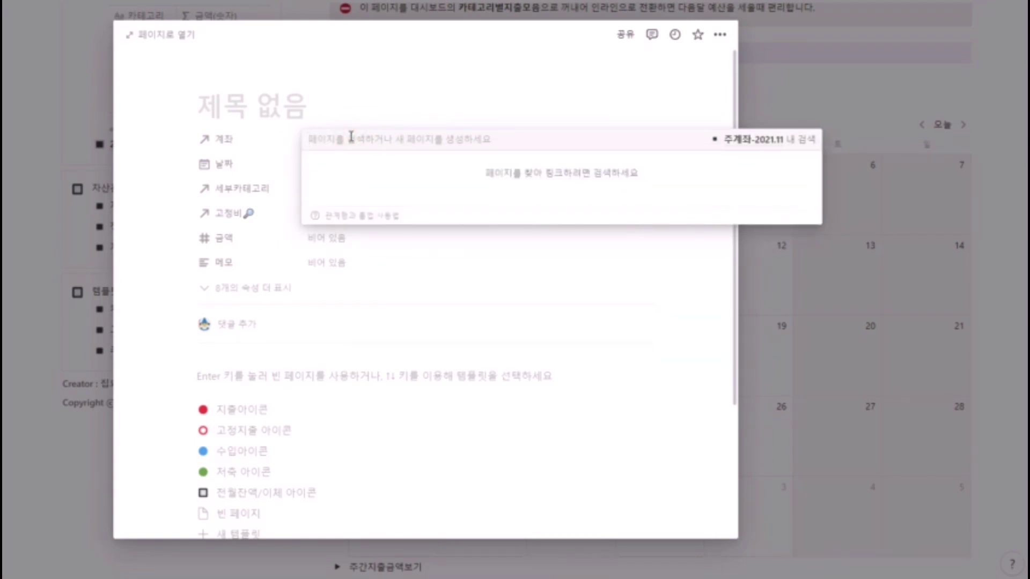
click(347, 159)
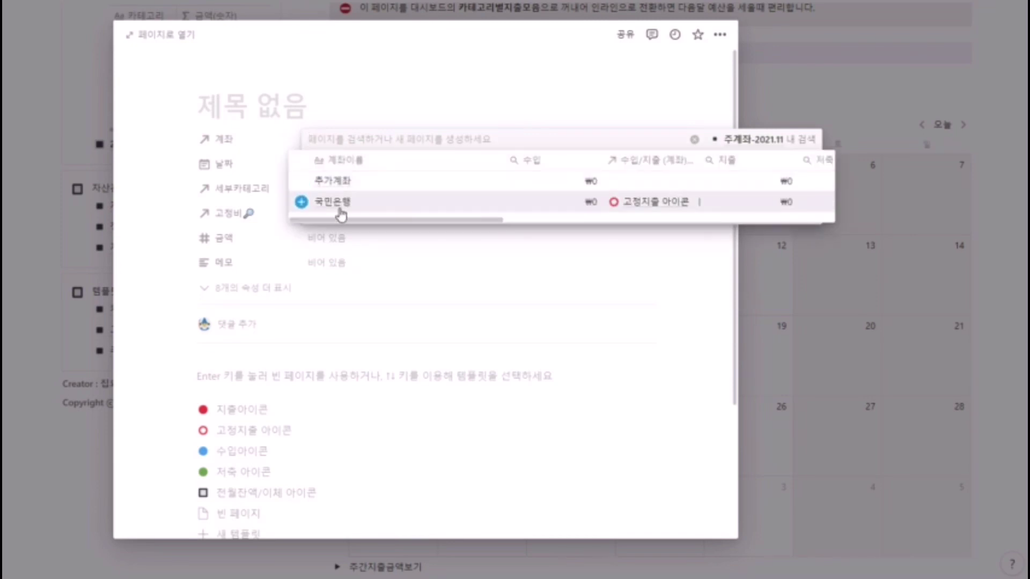
click(341, 209)
click(369, 98)
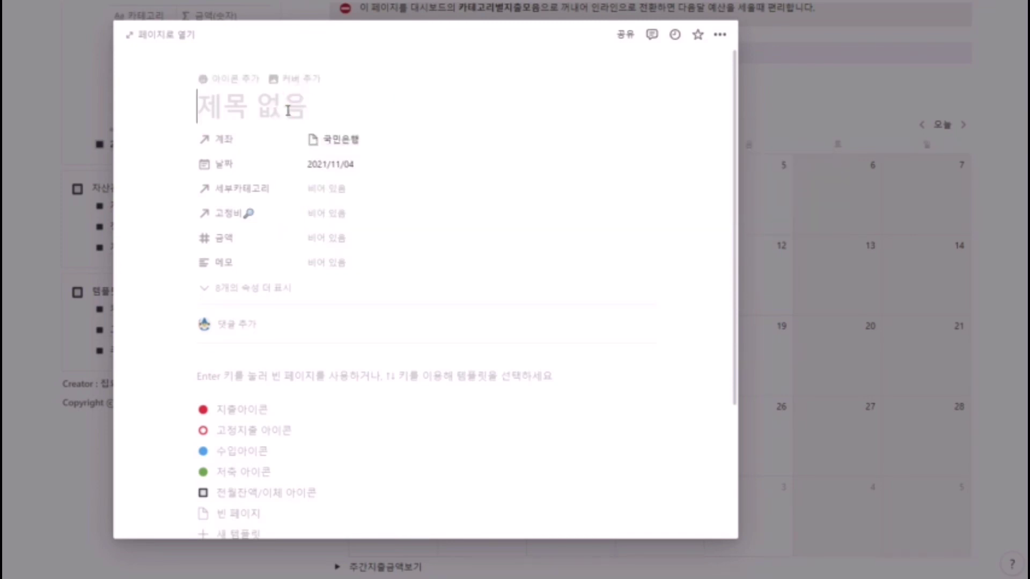
Step: Title the November 4 entry 이마트
click(288, 110)
text(이)
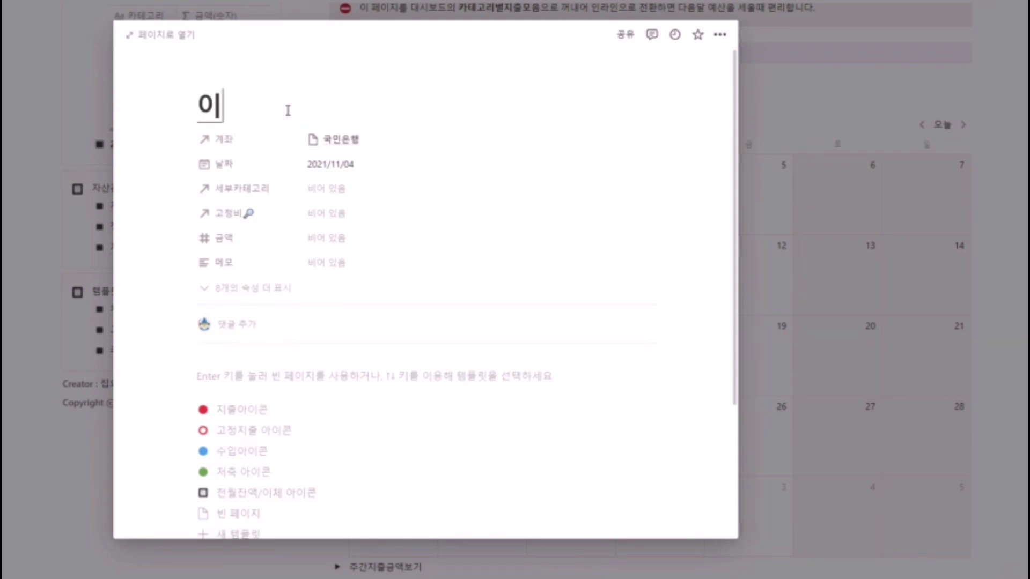
text(마트)
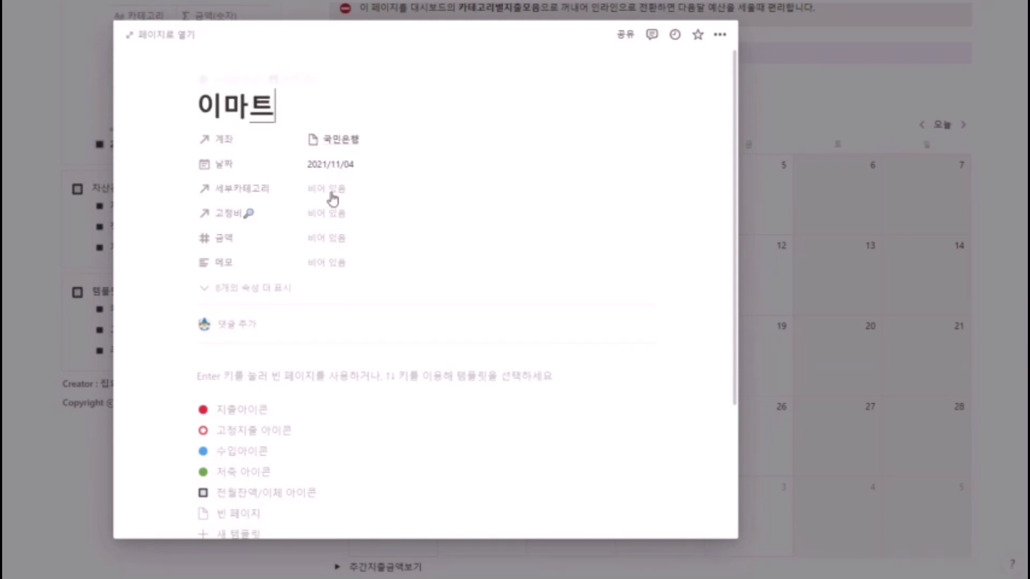
Step: Set the 세부카테고리 of the 이마트 entry to the existing 장보기 item
click(332, 193)
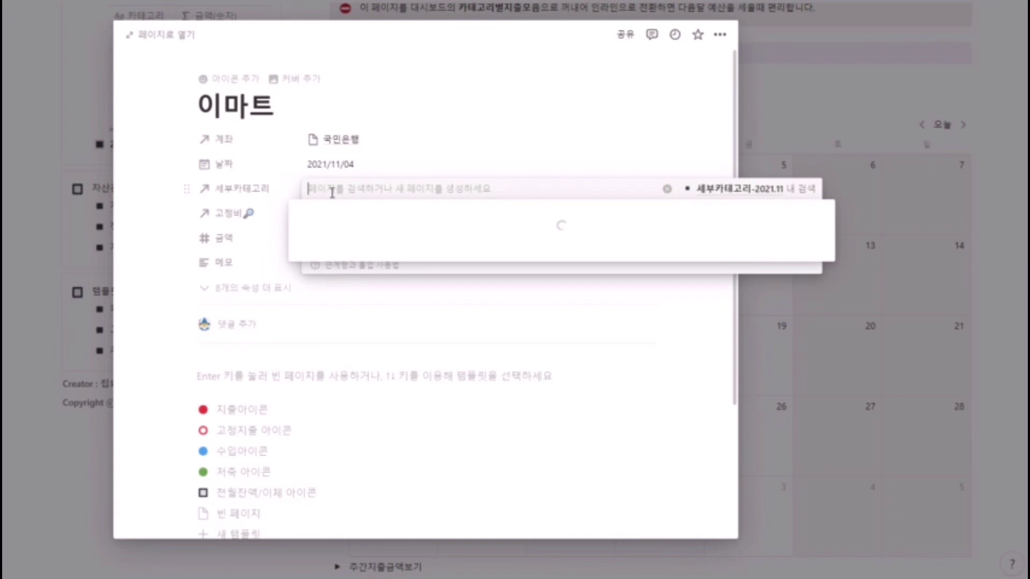
text(지)
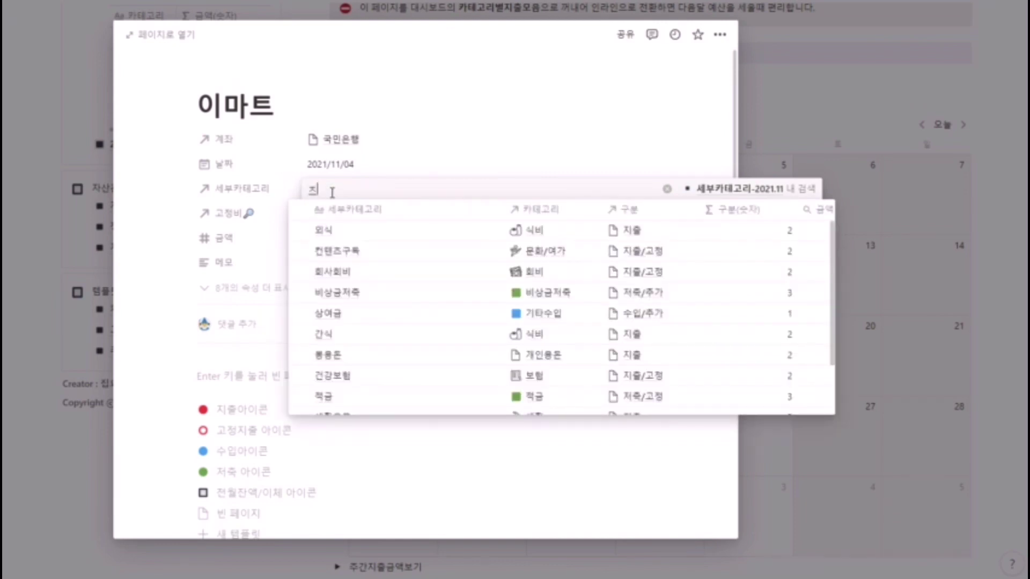
text(보기)
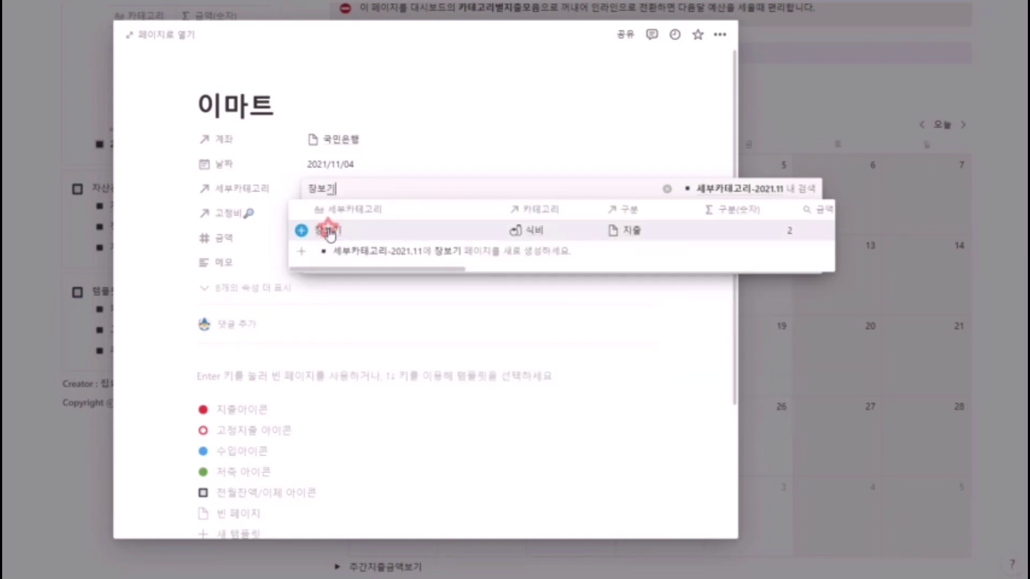
click(333, 231)
click(417, 128)
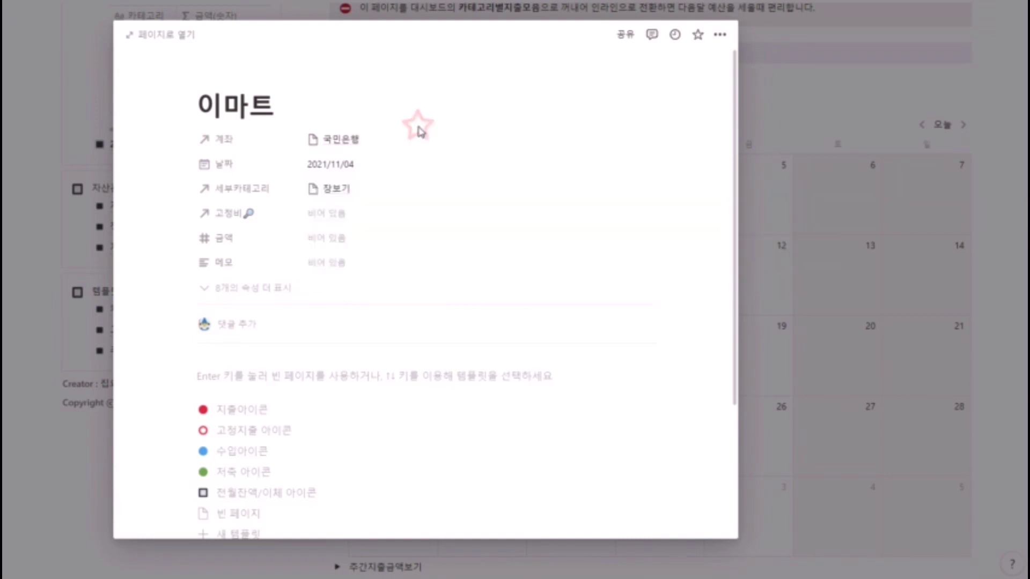
Step: Set the 이마트 entry's 금액 to 100000 and enter 동생이 놀러옴 as its 메모
click(332, 239)
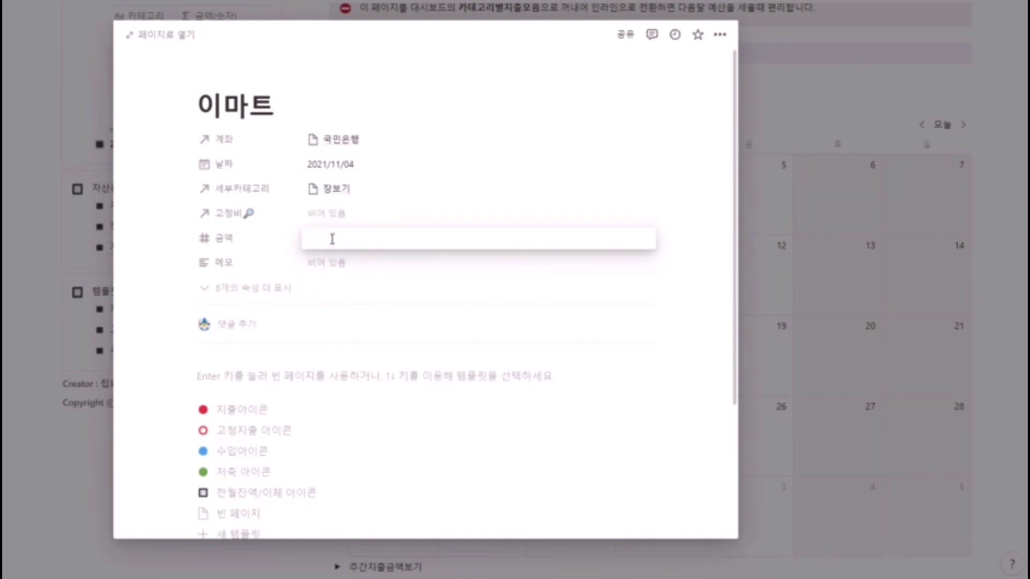
text(100000)
click(447, 158)
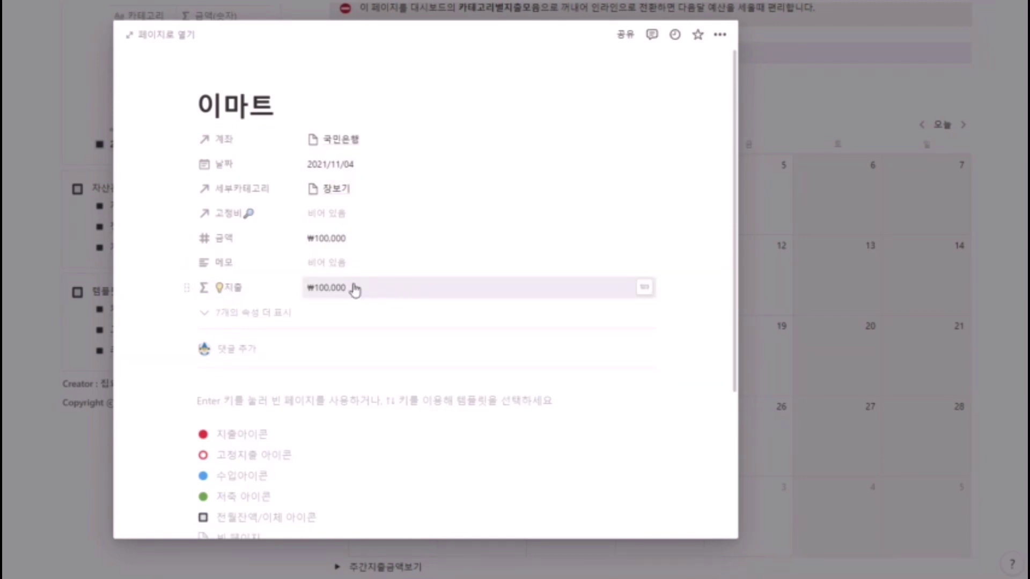
click(363, 267)
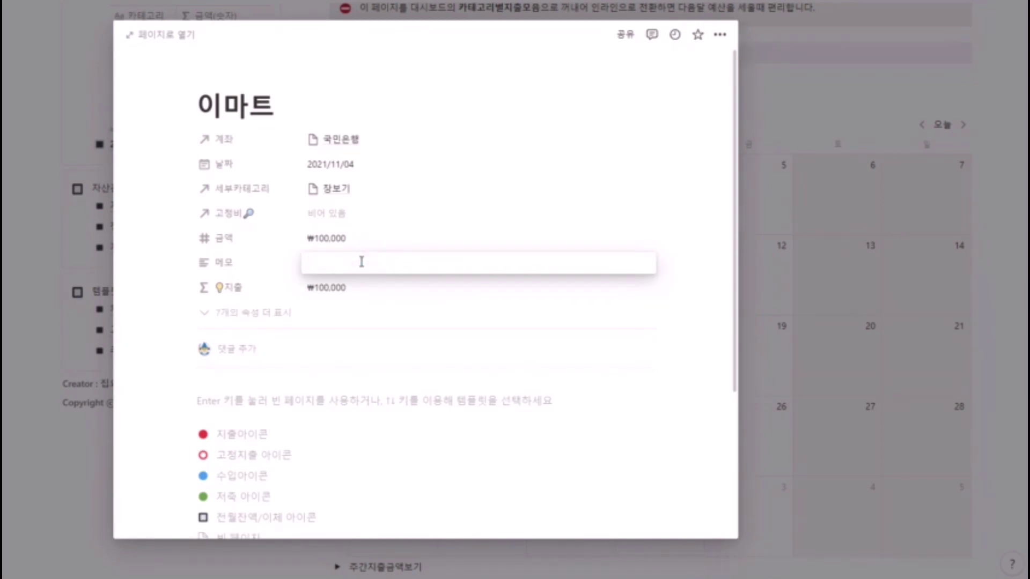
text(동생이 ㄴ놀러옴)
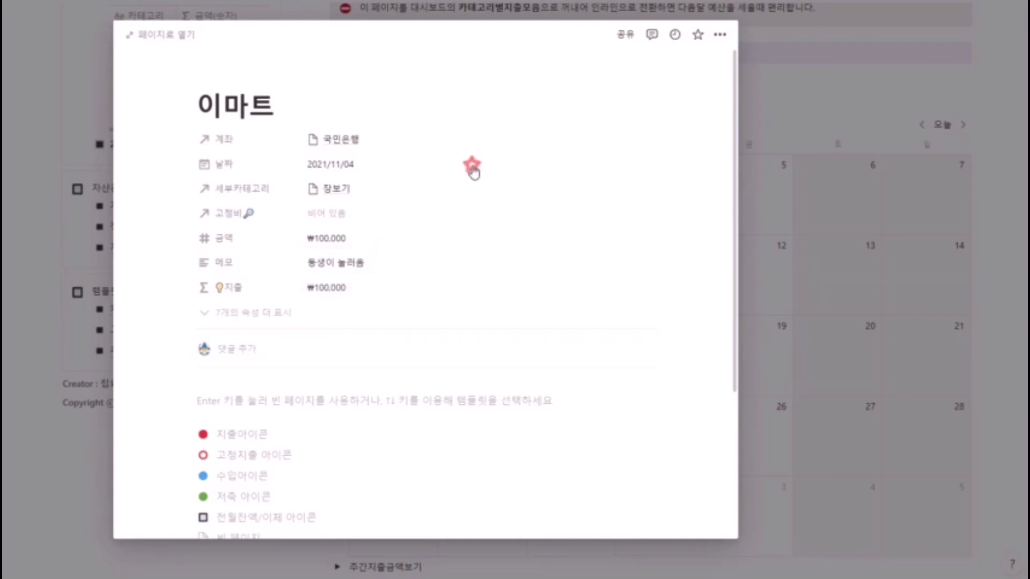
click(473, 169)
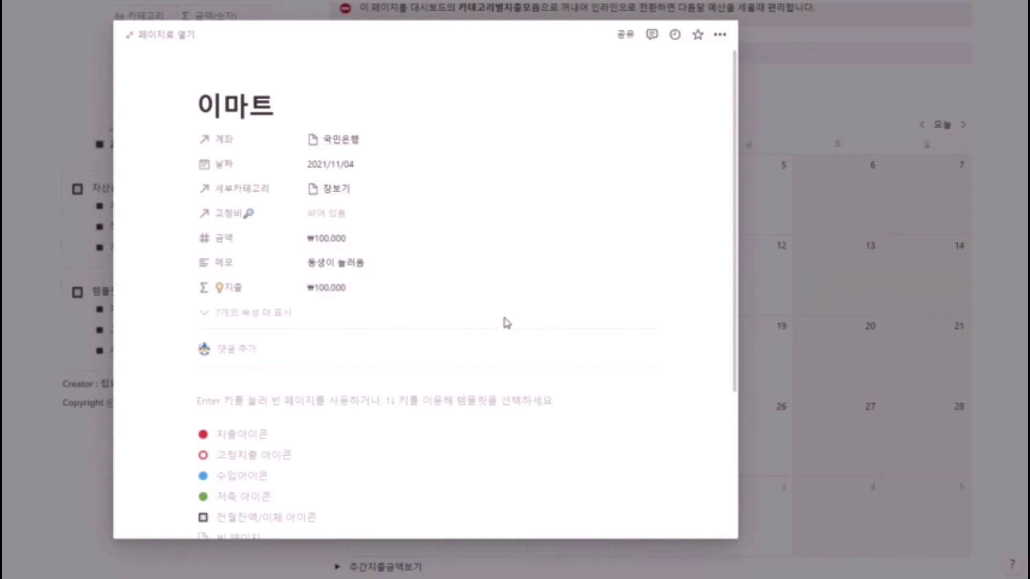
Step: Apply the 지출아이콘 template with the red circle to the 이마트 entry
click(275, 437)
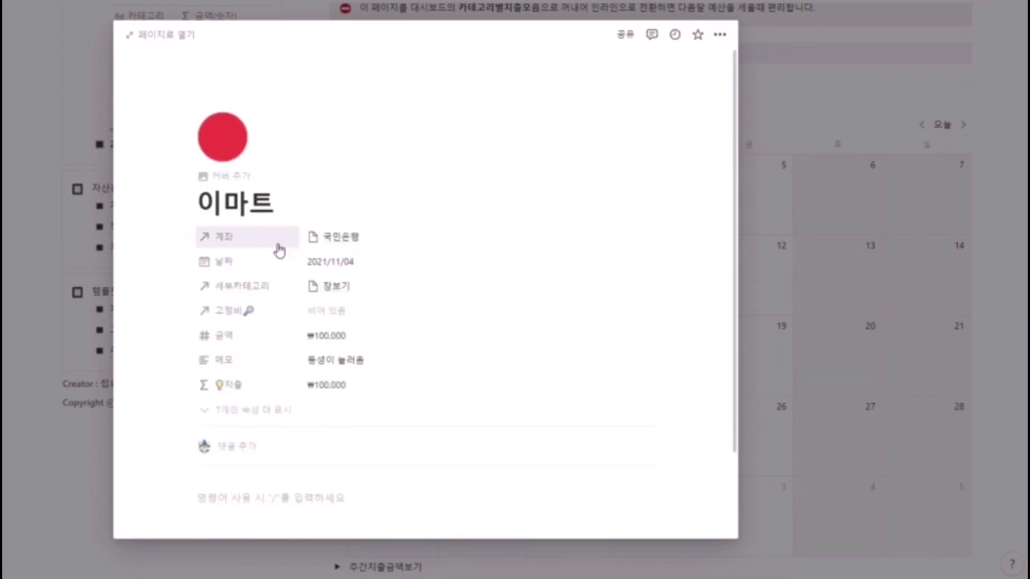
scroll(345, 465, down, 2)
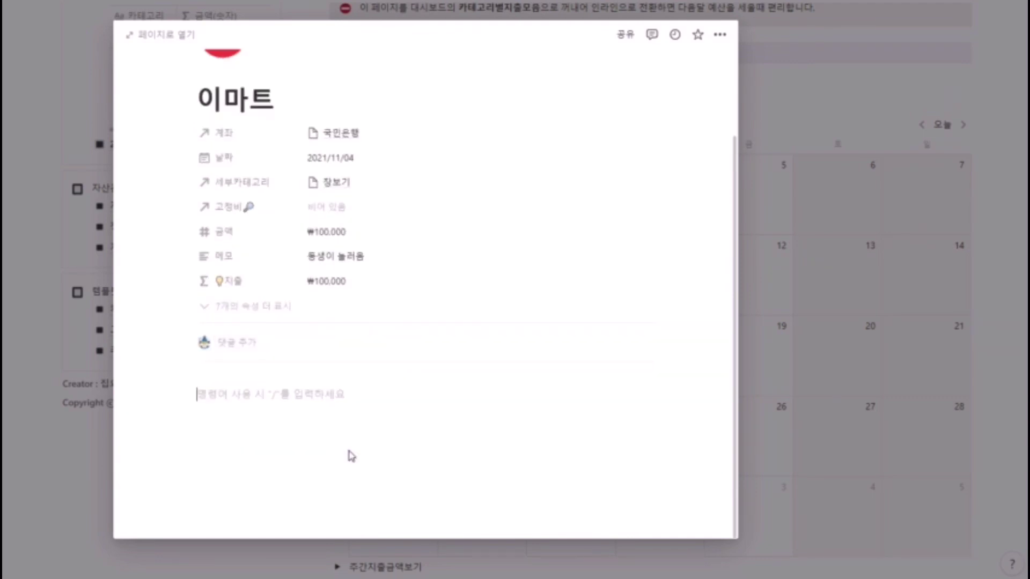
key(Up)
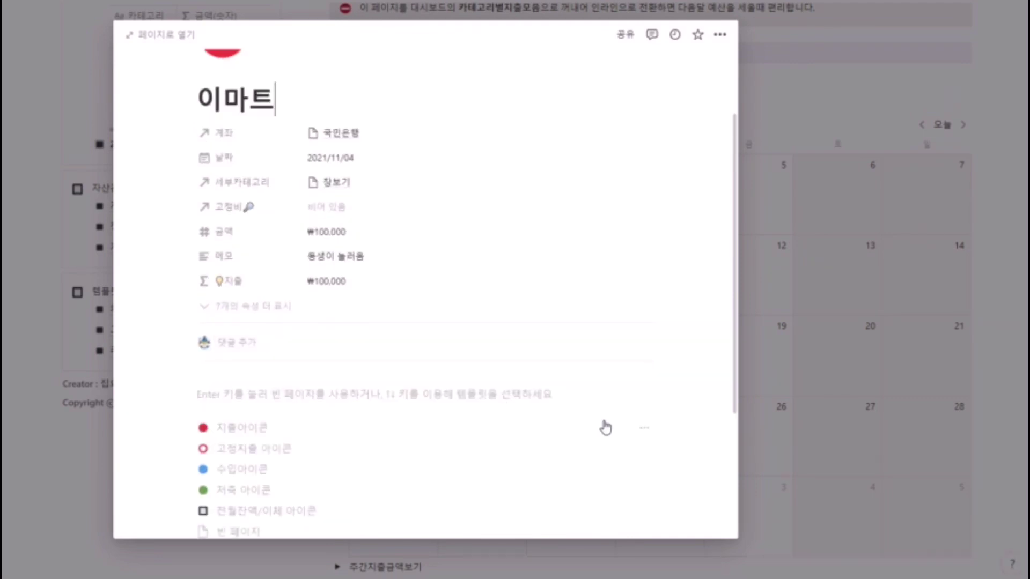
Step: Change the 지출아이콘 template's icon to the light bulb emoji and apply the template to the 이마트 entry
click(644, 427)
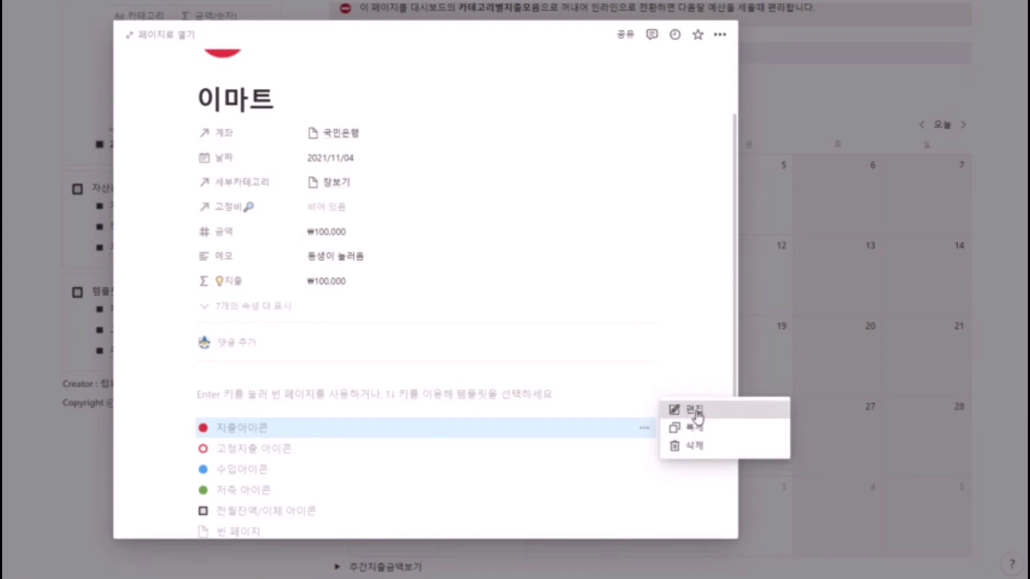
click(695, 410)
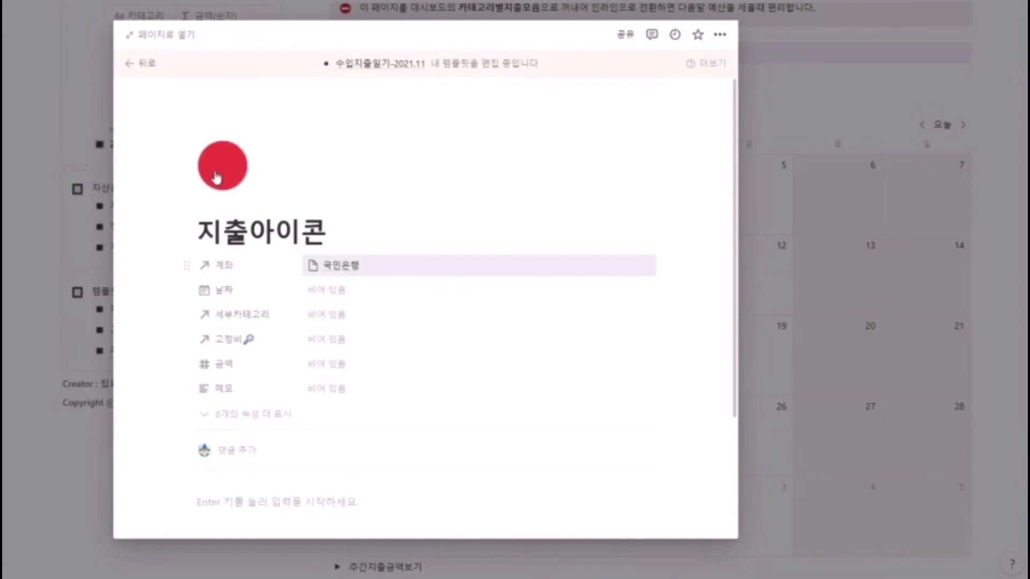
click(221, 170)
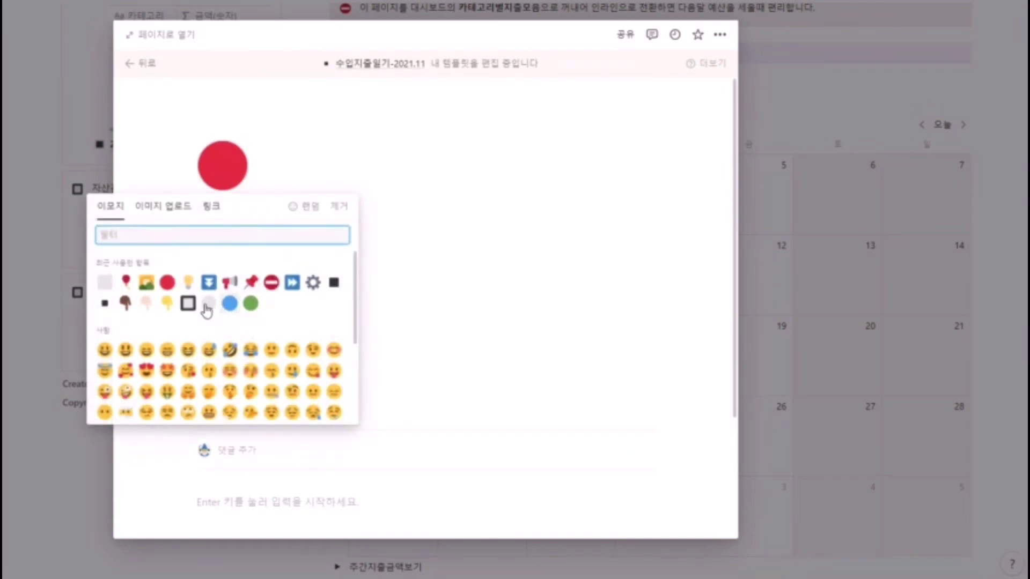
click(194, 281)
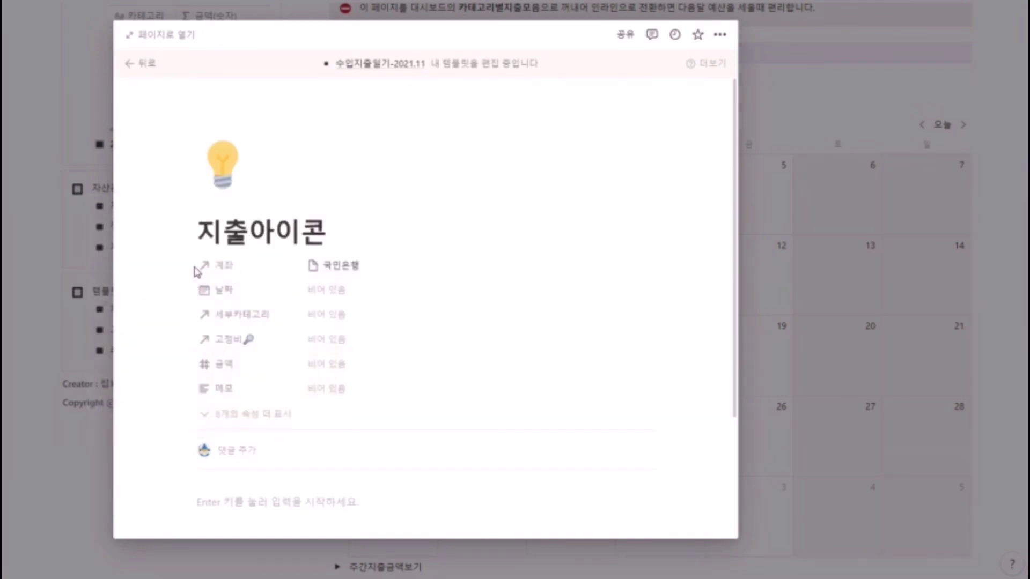
click(133, 67)
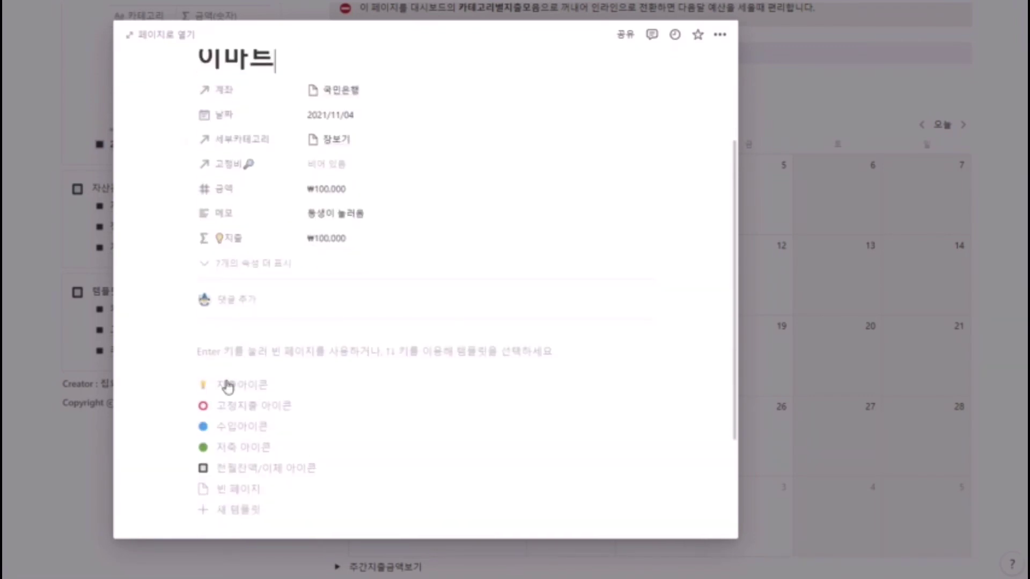
click(233, 390)
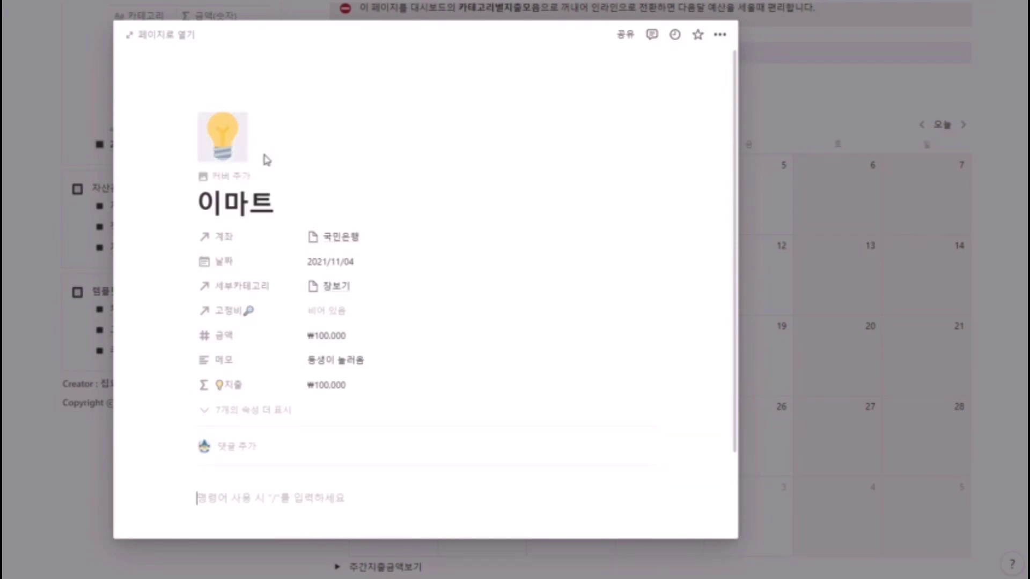
click(766, 119)
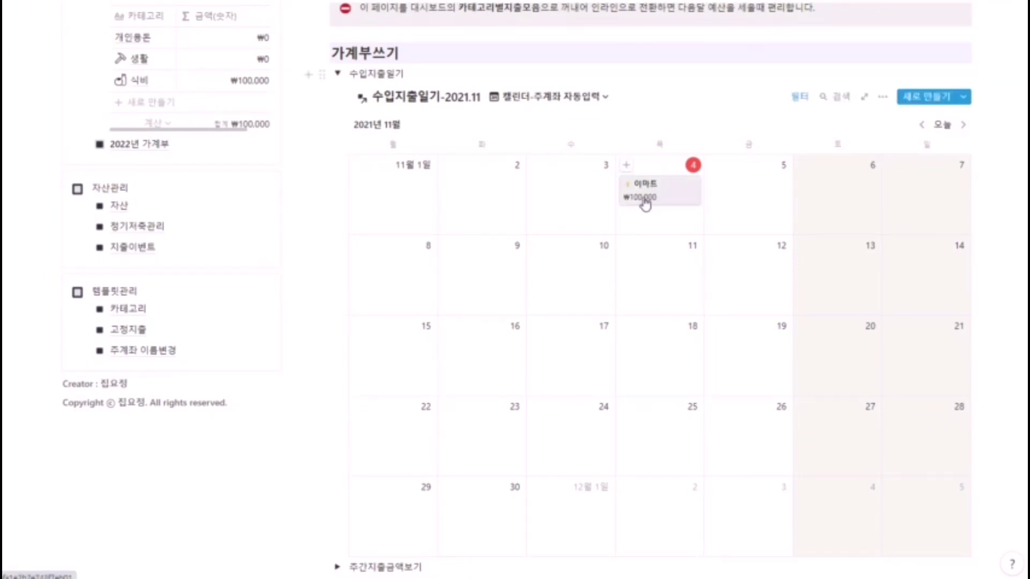
Step: Add another entry on November 4 in the 수입지출일기-2021.11 calendar and title it 쩡보험
click(626, 166)
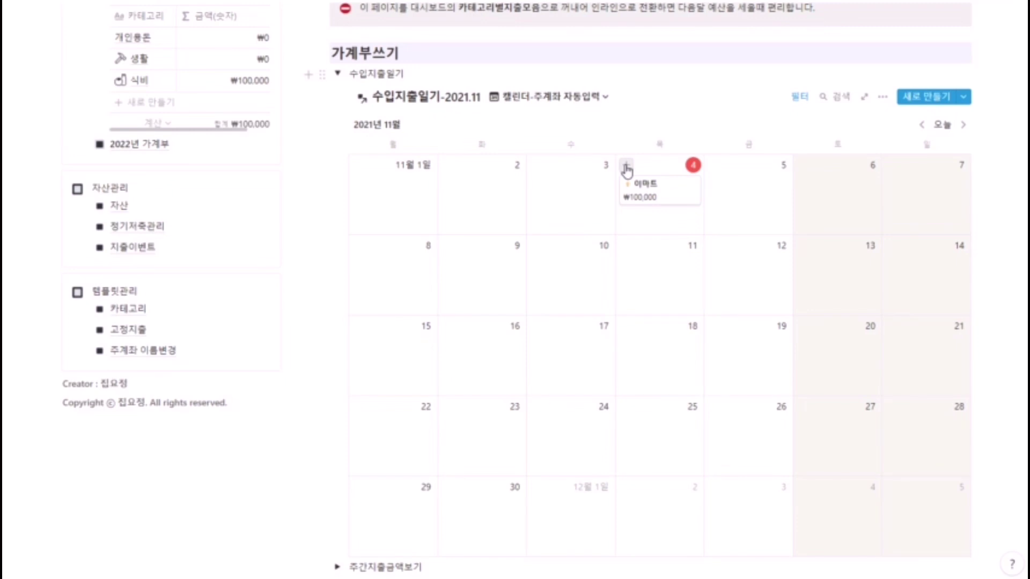
click(626, 167)
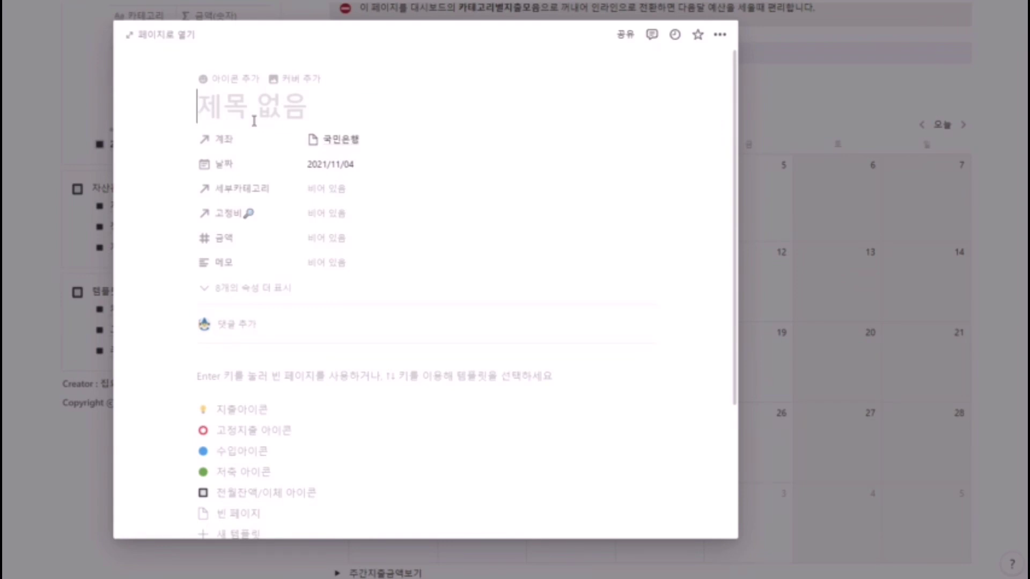
text(쩡보험)
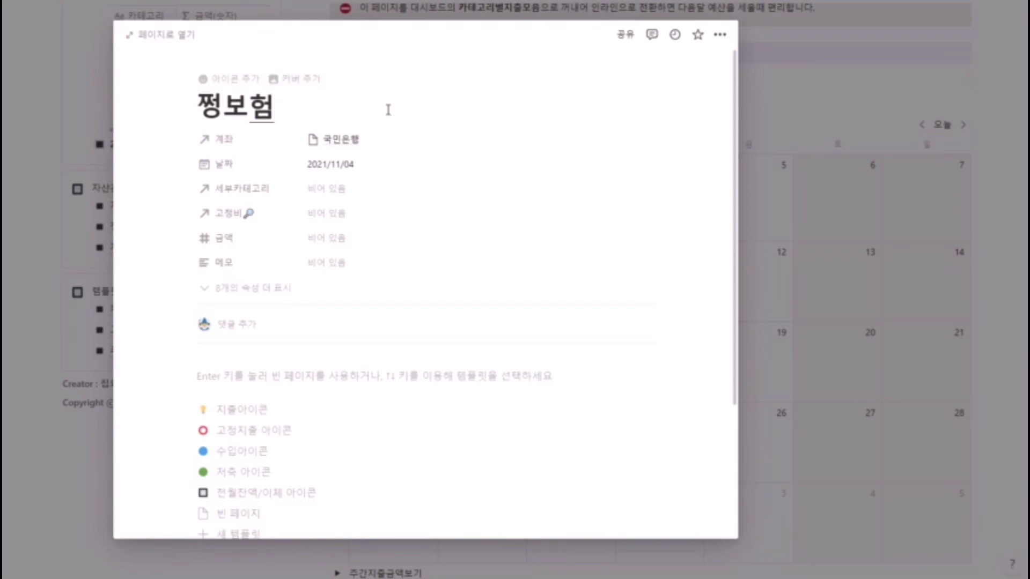
Step: Set the 쩡보험 entry's 세부카테고리 to 건강보험 and link its 고정비 to the ₩100,000 쩡보험 item
click(361, 191)
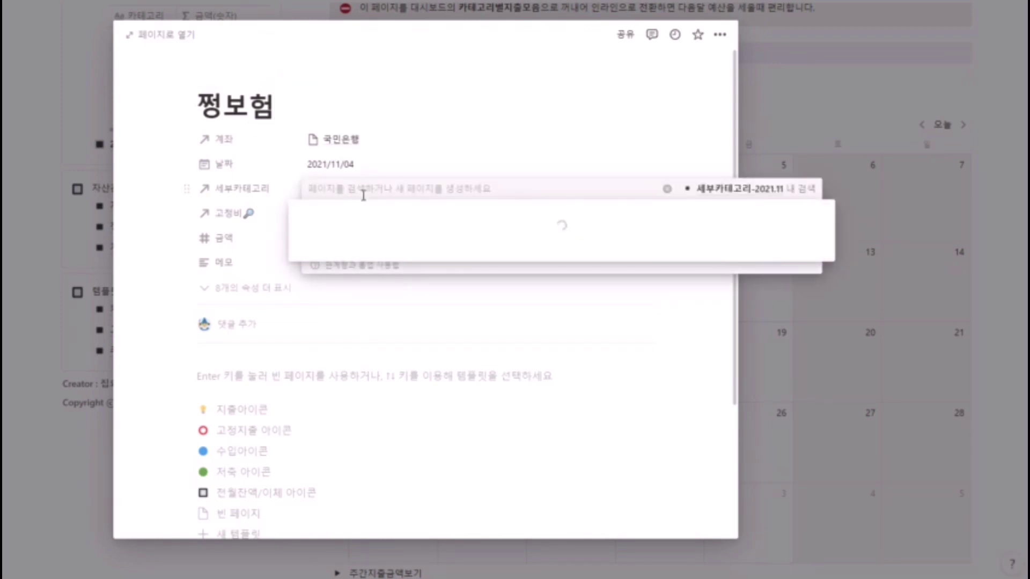
text(보험)
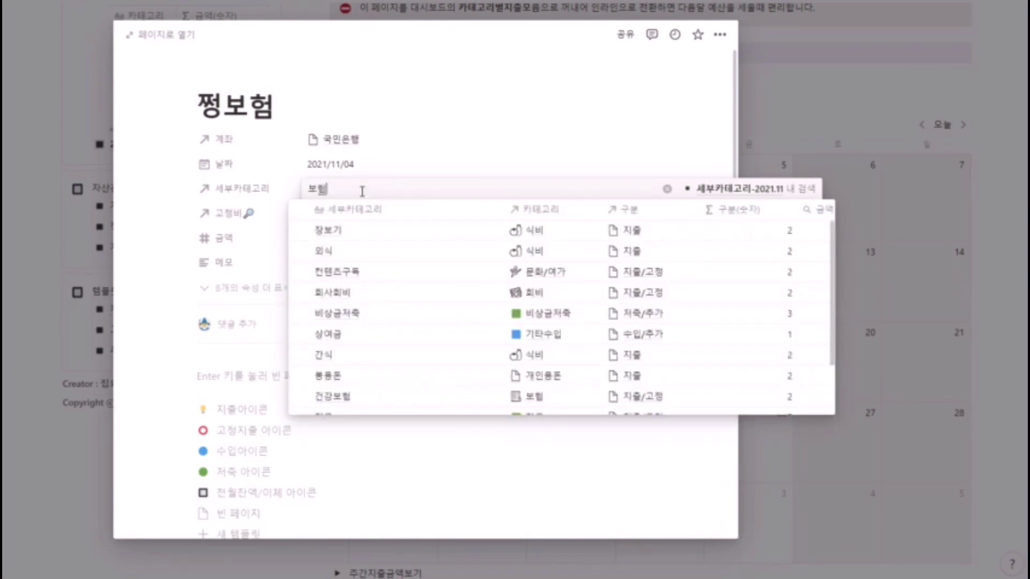
click(346, 231)
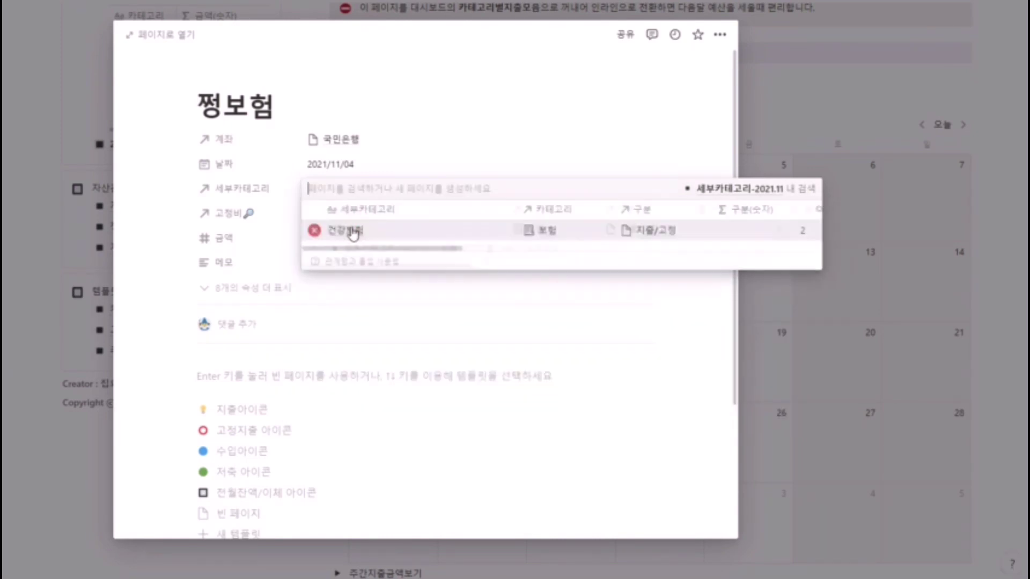
click(408, 159)
click(368, 216)
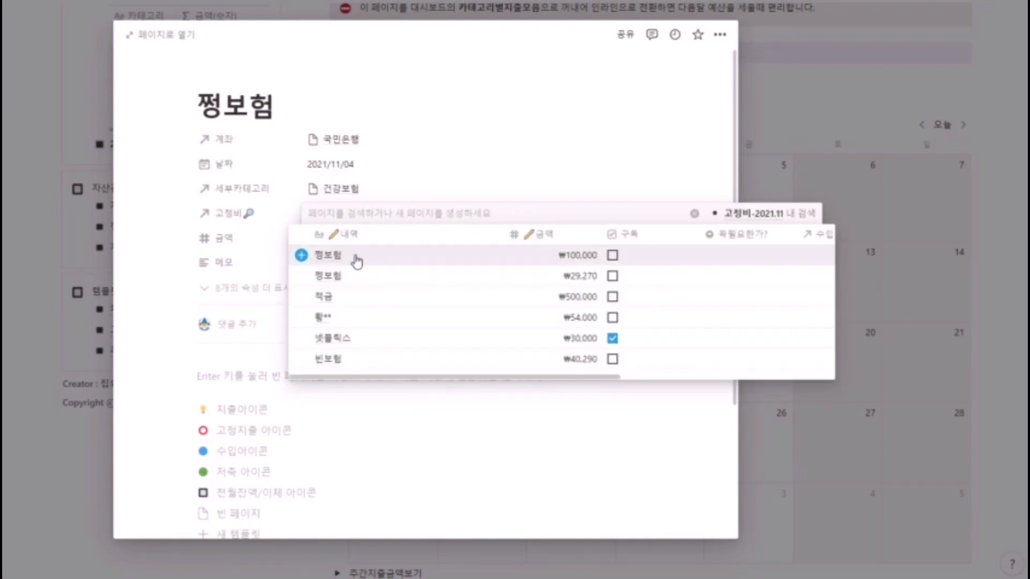
click(356, 261)
click(441, 161)
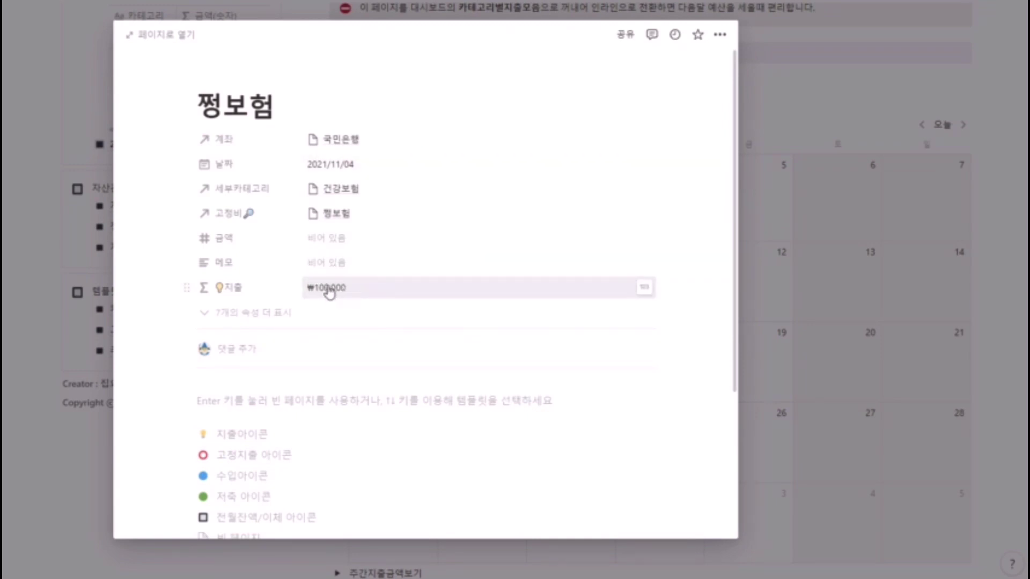
Step: Set the 쩡보험 entry's 금액 to 80000 and return to the calendar
click(363, 238)
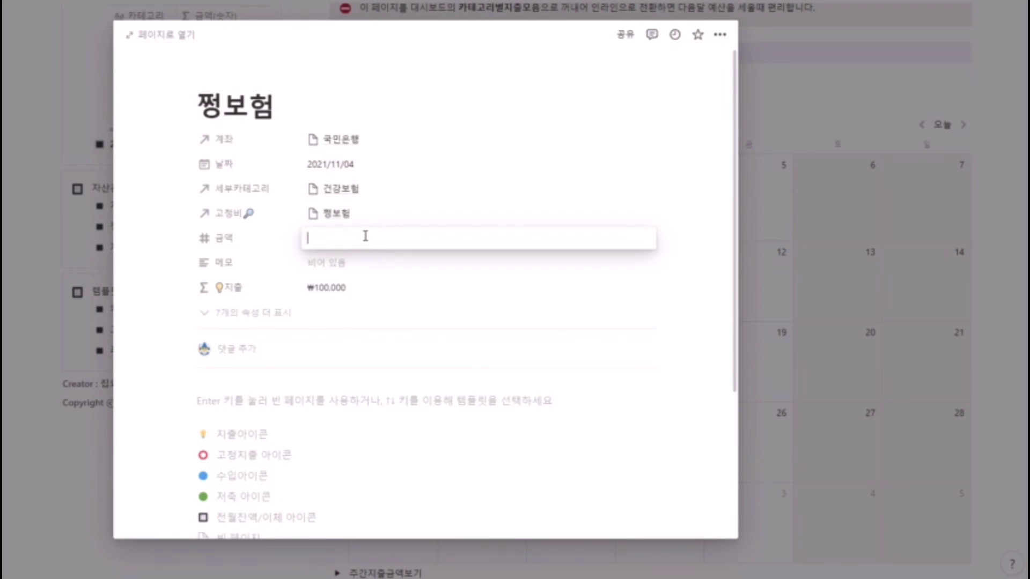
text(80000)
click(453, 184)
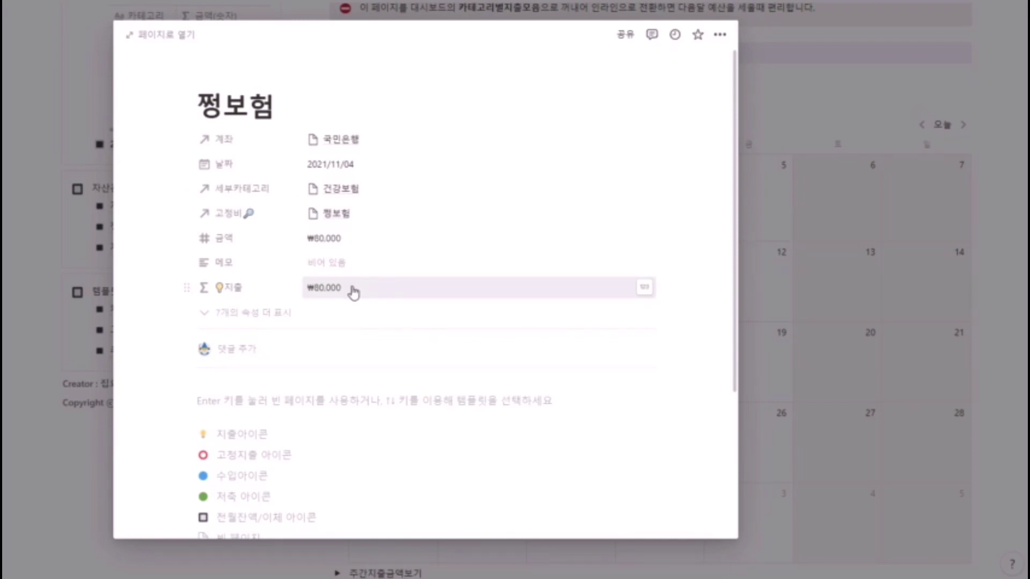
click(794, 114)
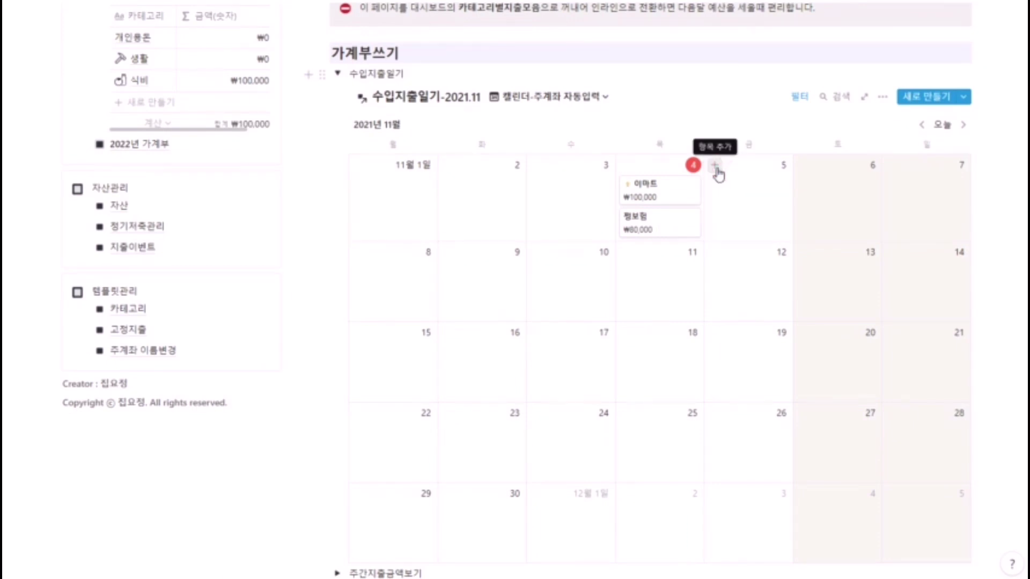
Step: Add an entry on November 5 in the calendar and title it 월급
click(716, 168)
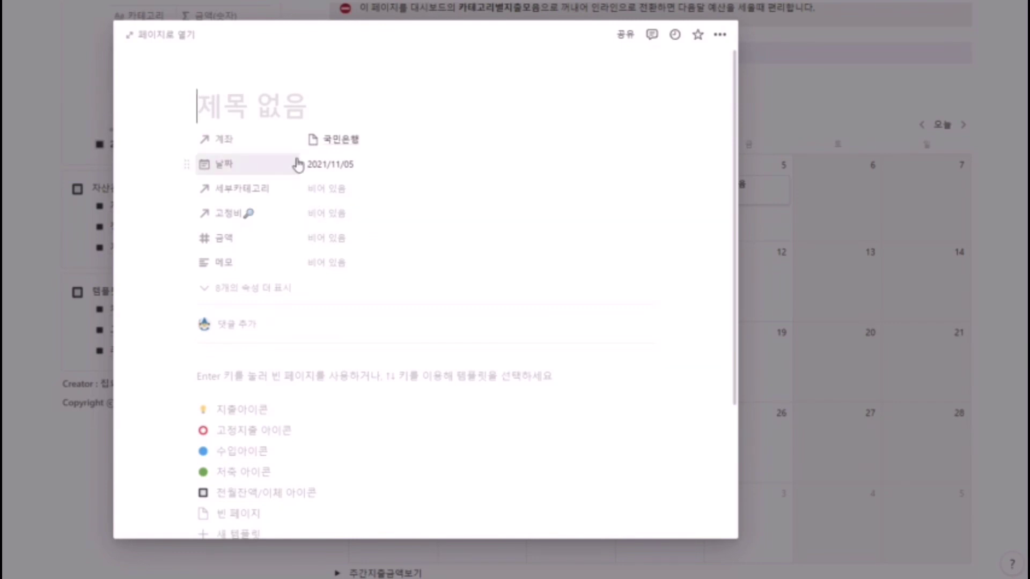
text(우)
text(월급)
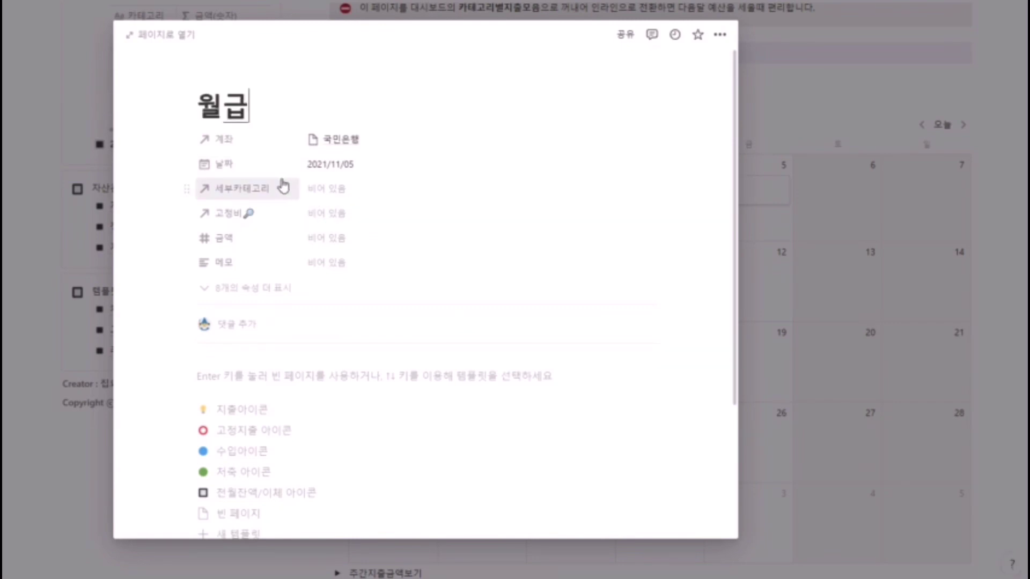
Step: Find 월급 among the 세부카테고리 items and link the existing 내월급 item to the 월급 entry
click(352, 192)
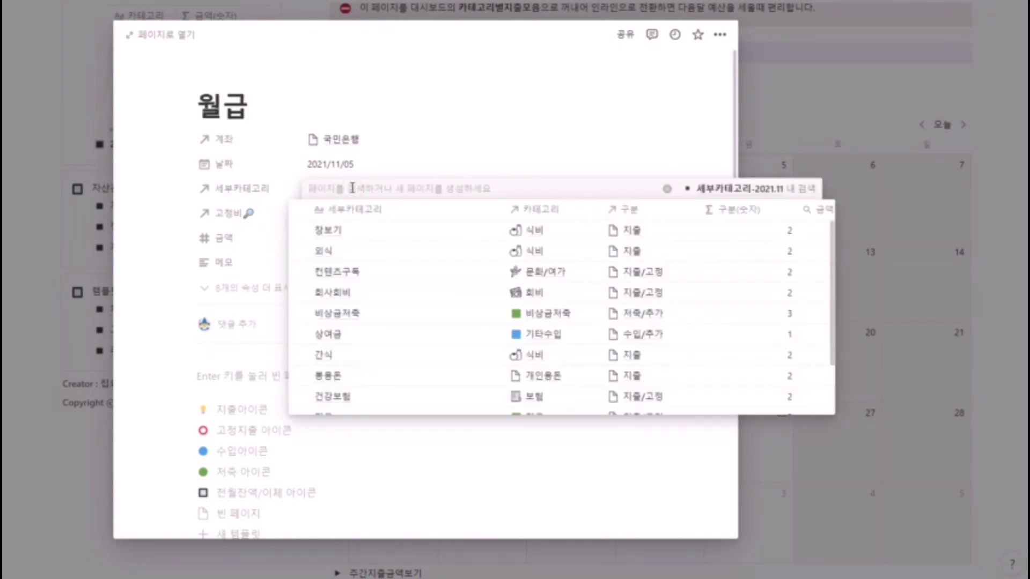
text(워)
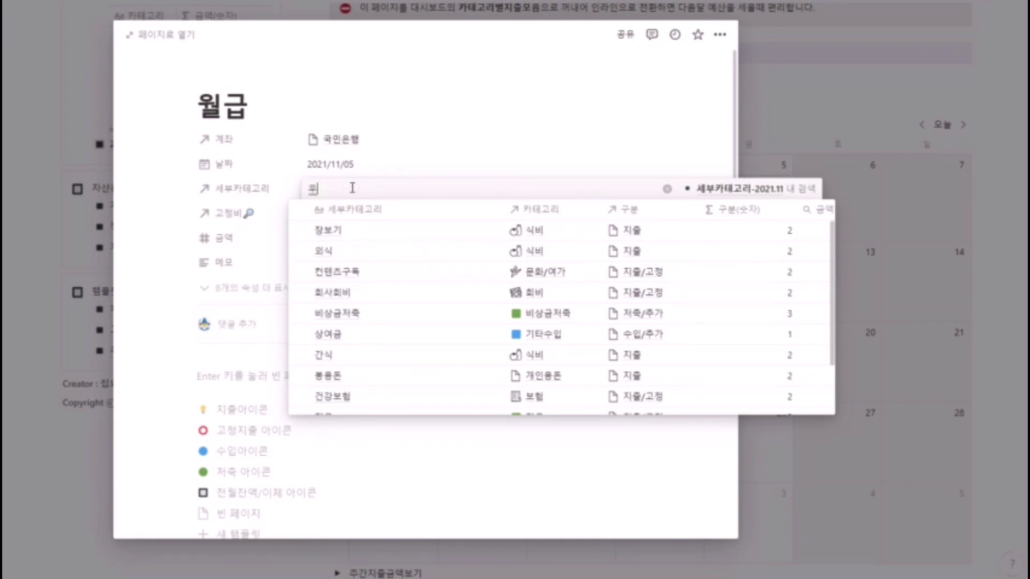
text(ㄹ급)
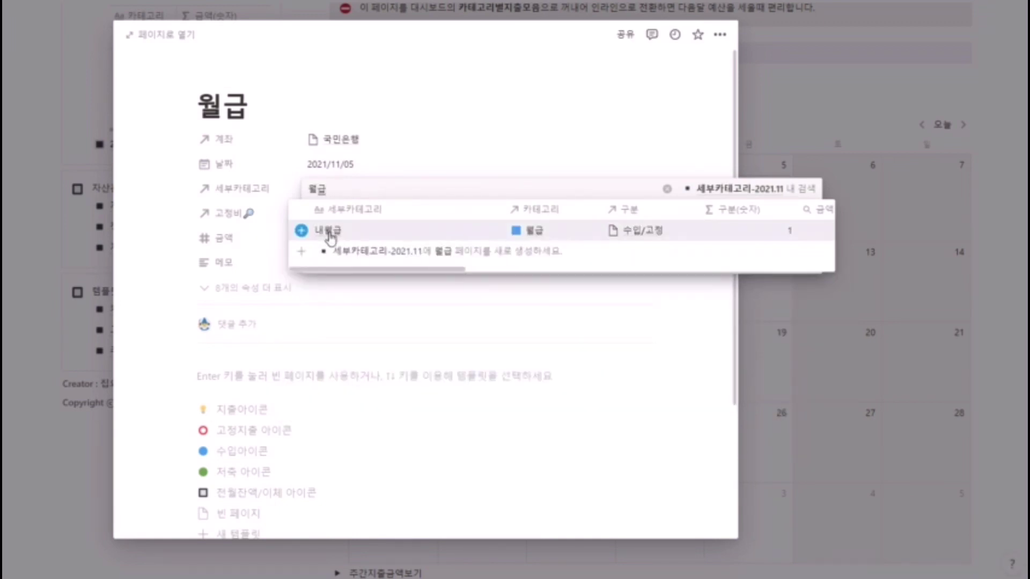
click(328, 229)
click(413, 158)
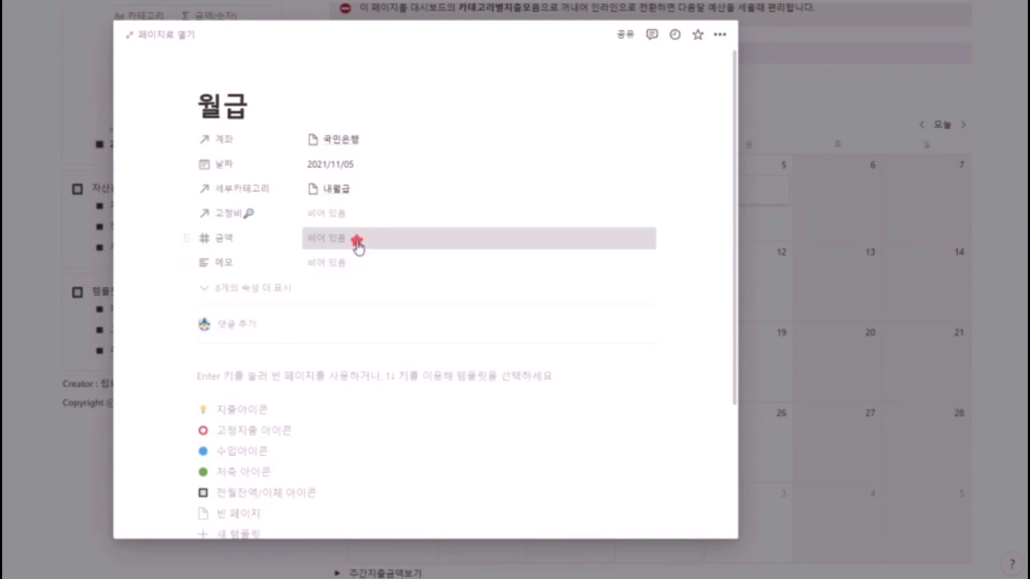
Step: Set the 월급 entry's 금액 to 1000000
click(356, 240)
text(1,)
text(000)
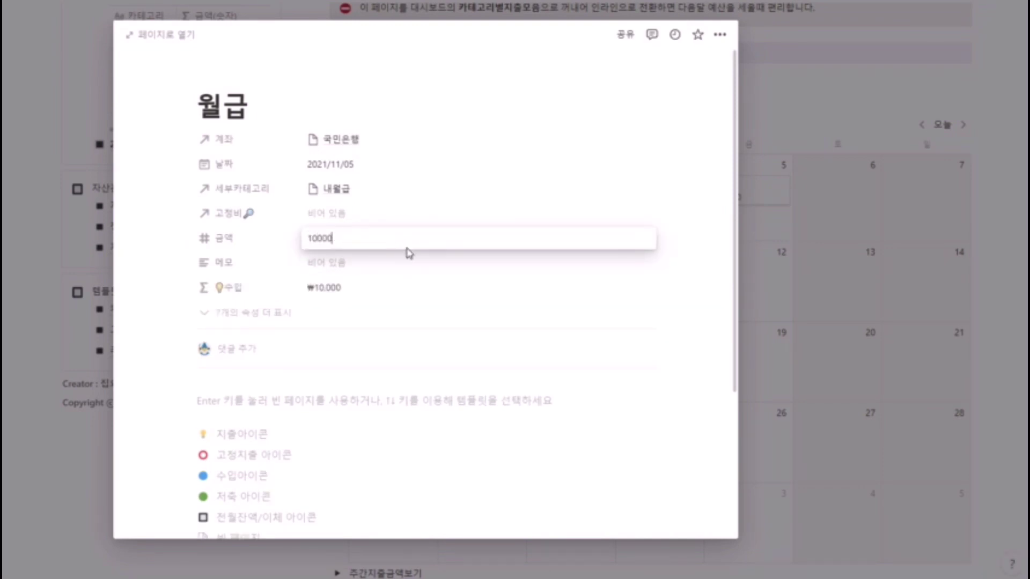
text(,000)
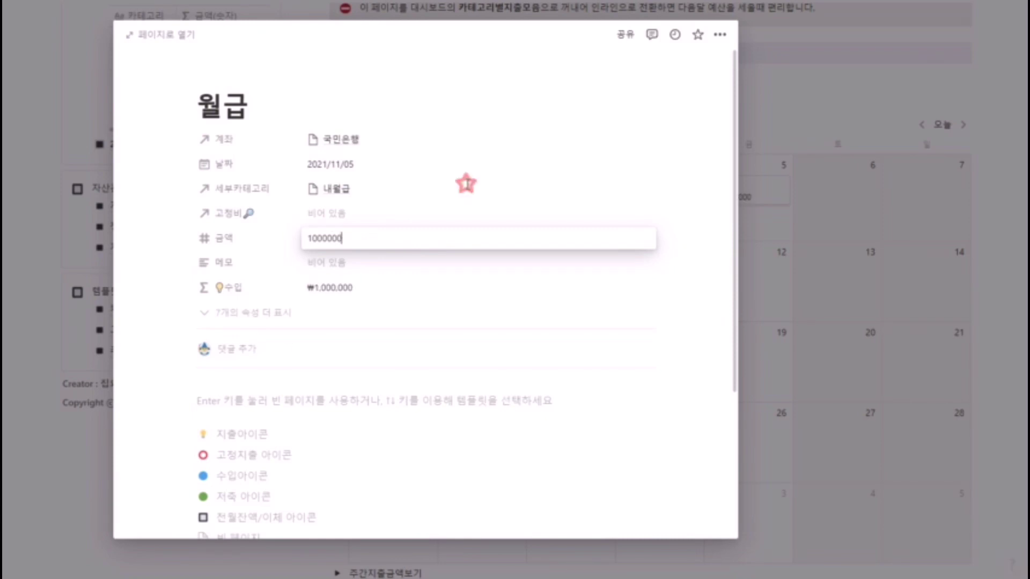
Step: Set the 월급 entry's 금액 to 1000000, apply the 수입아이콘 template and close the entry
key(Return)
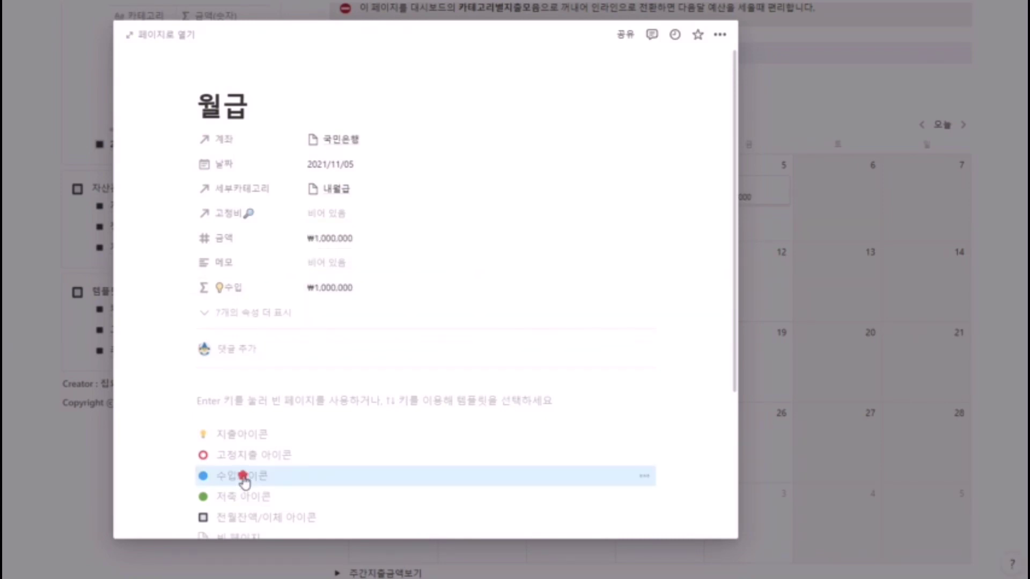
click(240, 477)
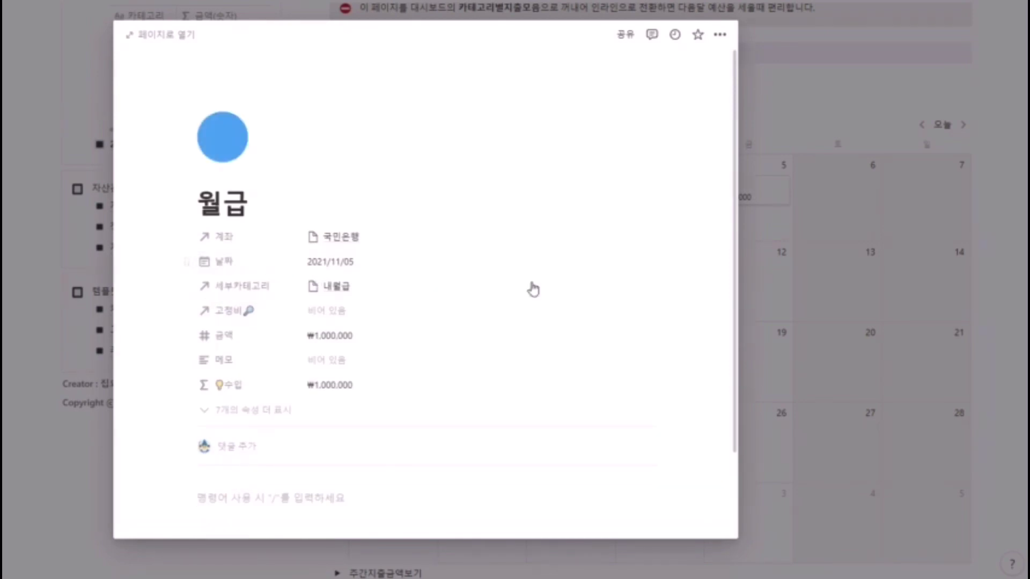
click(816, 95)
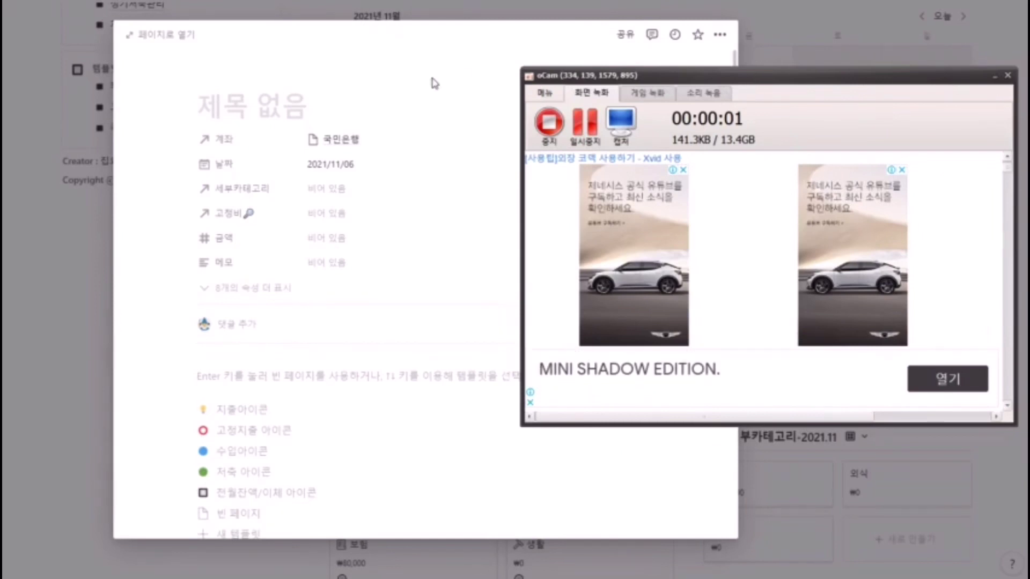
Step: Title the new 2021/11/06 entry 적금 and set its 세부카테고리 to 적금
click(299, 97)
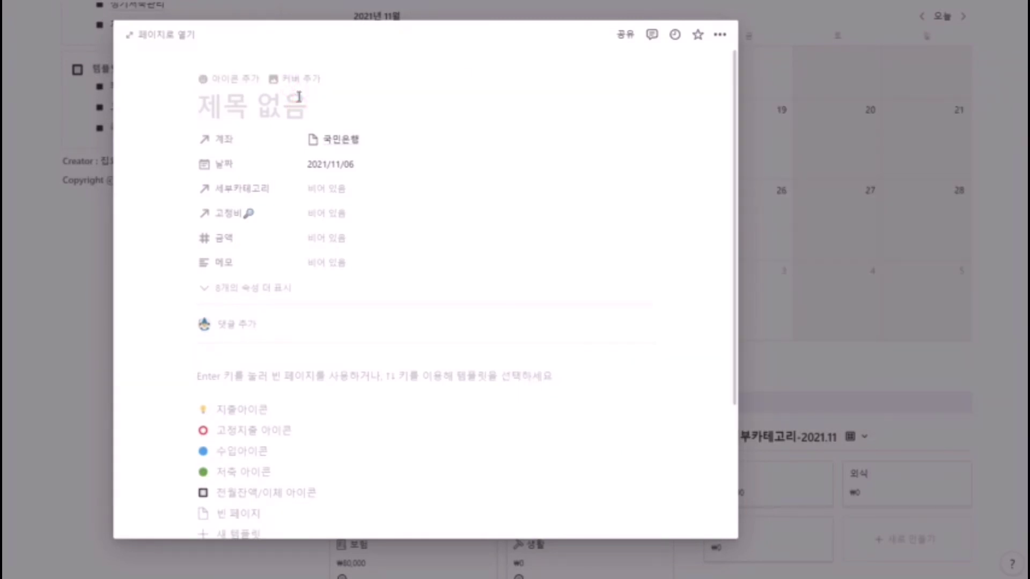
text(저)
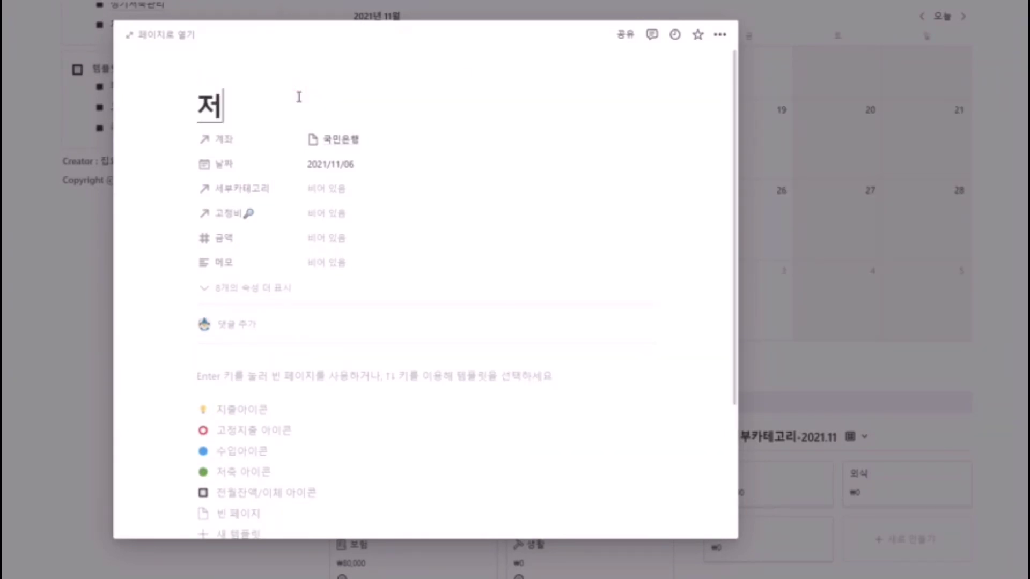
text(ㄱ금)
click(361, 190)
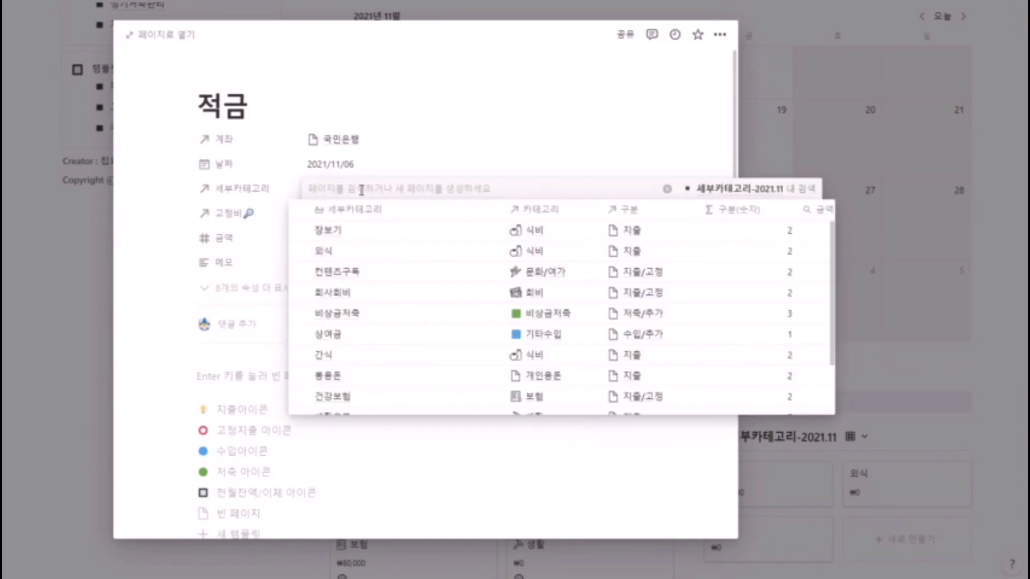
text(적그ㅁ)
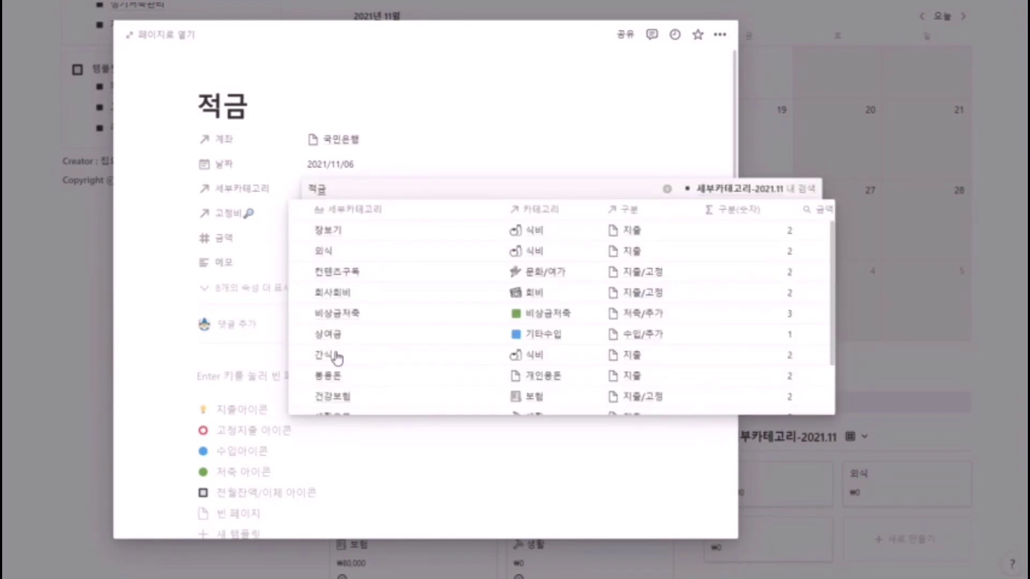
click(336, 236)
click(435, 155)
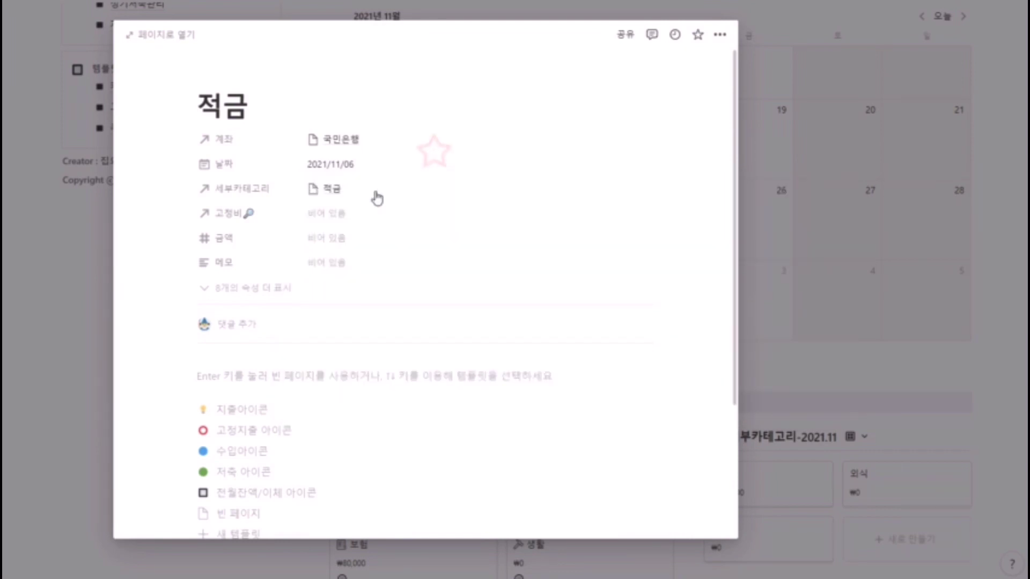
Step: Link the 적금 entry to the 적금 item in its 고정비 property
click(372, 214)
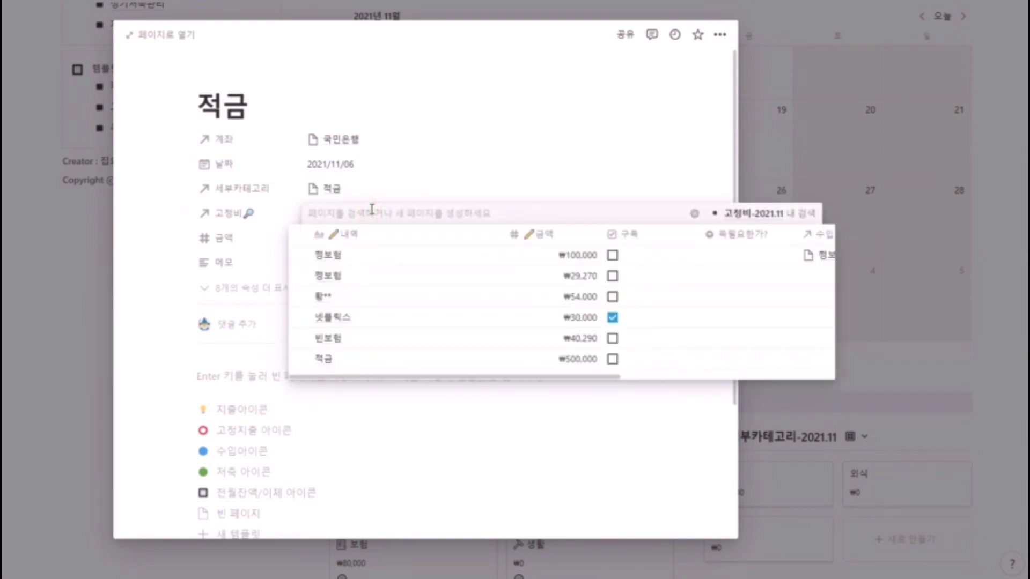
click(339, 361)
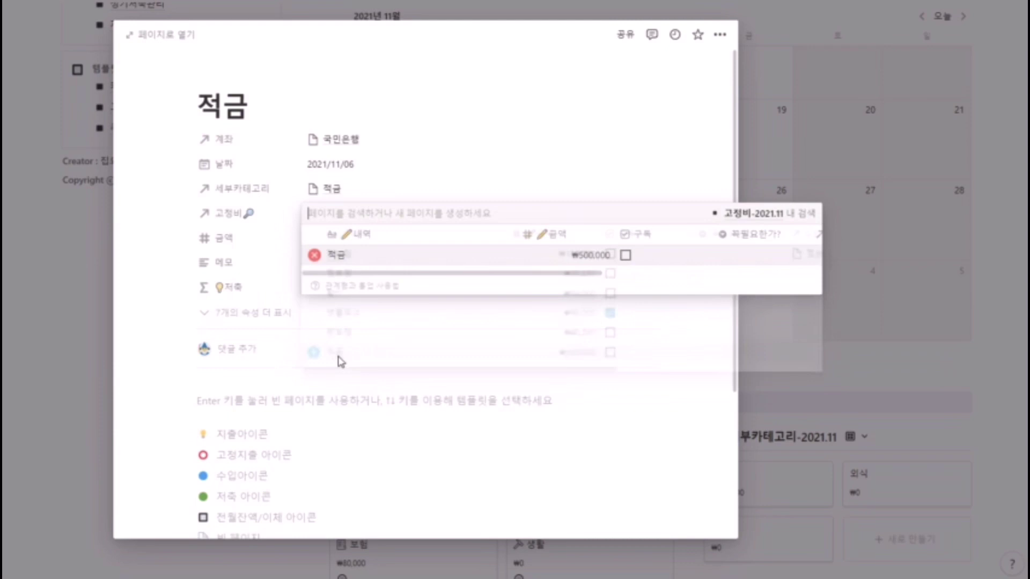
click(412, 176)
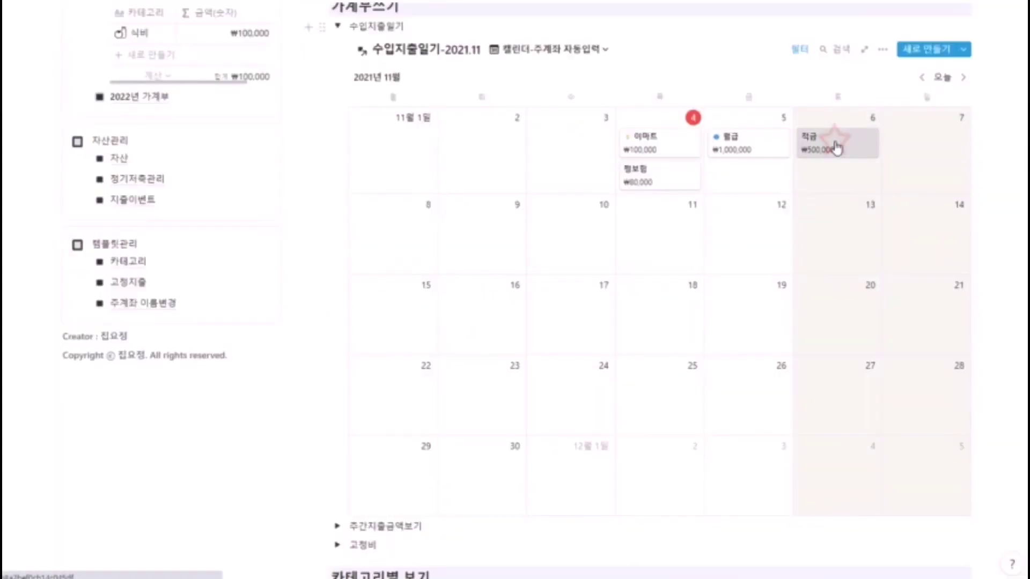
Step: Reopen the 적금 entry from the calendar, apply the 저축 아이콘 template and close it
click(836, 143)
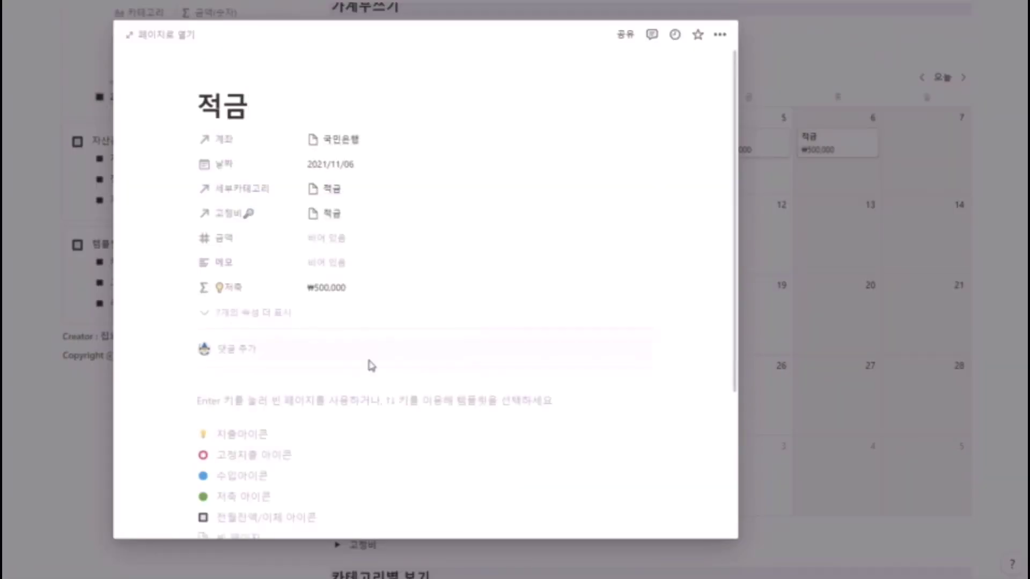
click(245, 498)
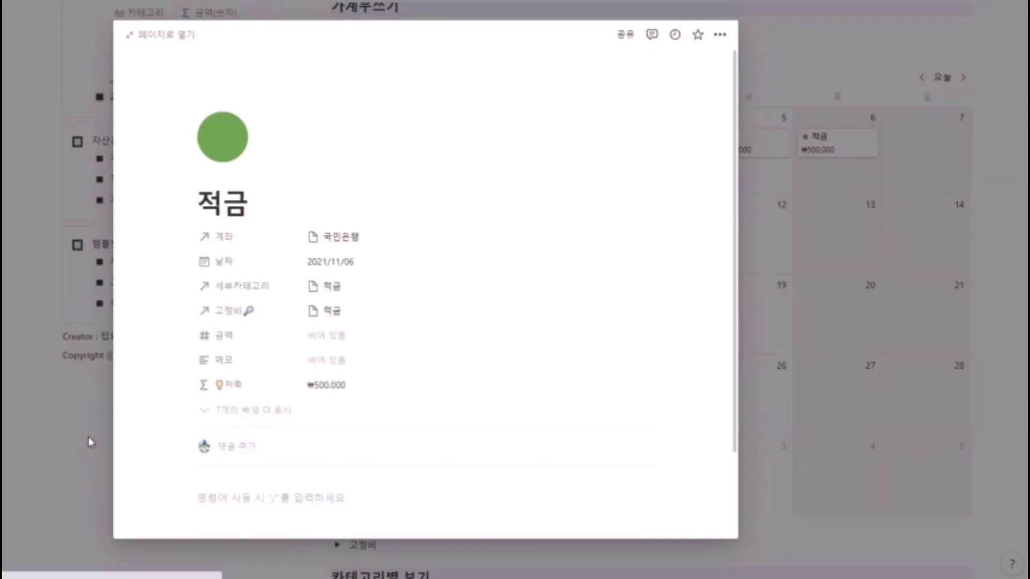
click(89, 439)
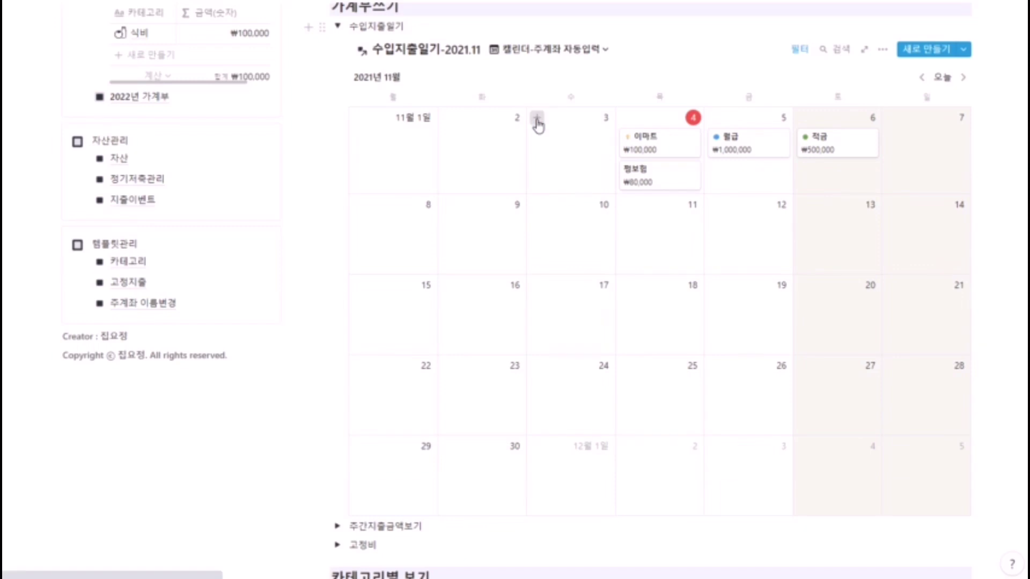
click(537, 118)
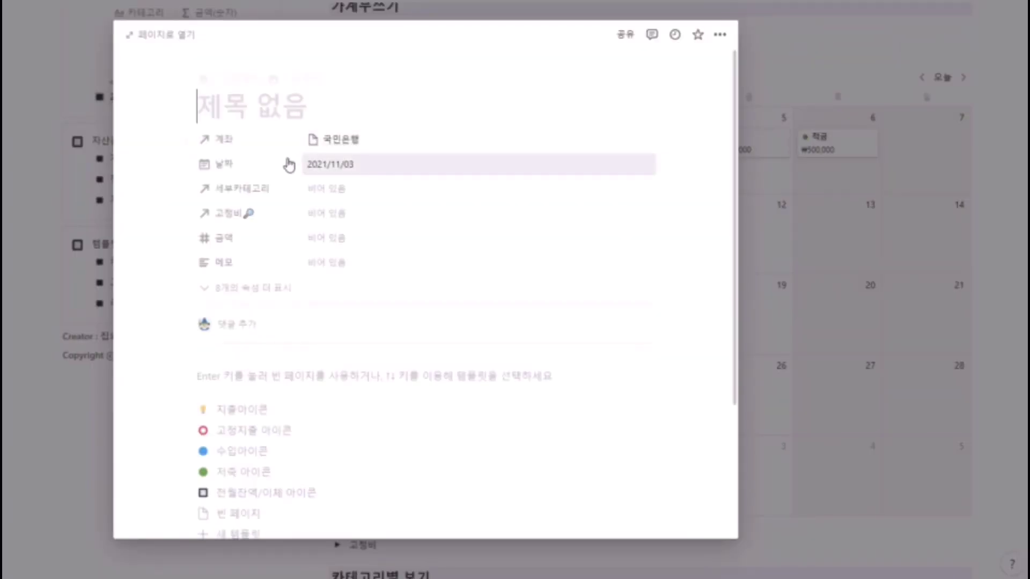
key(Escape)
scroll(540, 212, up, 2)
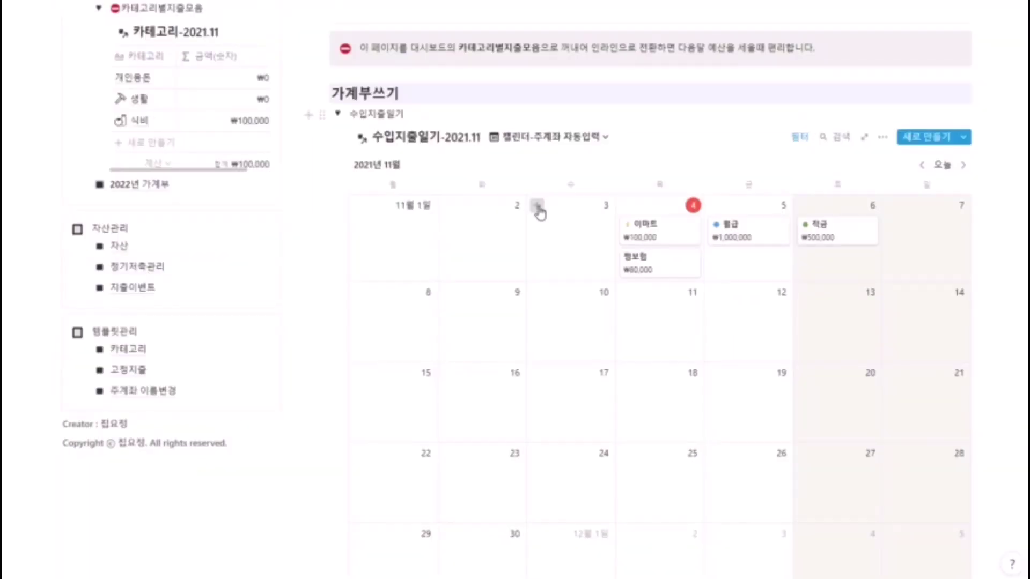
Step: Create a calendar entry on 2021/11/03 titled 전월잔액 with 전월잔액 as its 세부카테고리
click(538, 209)
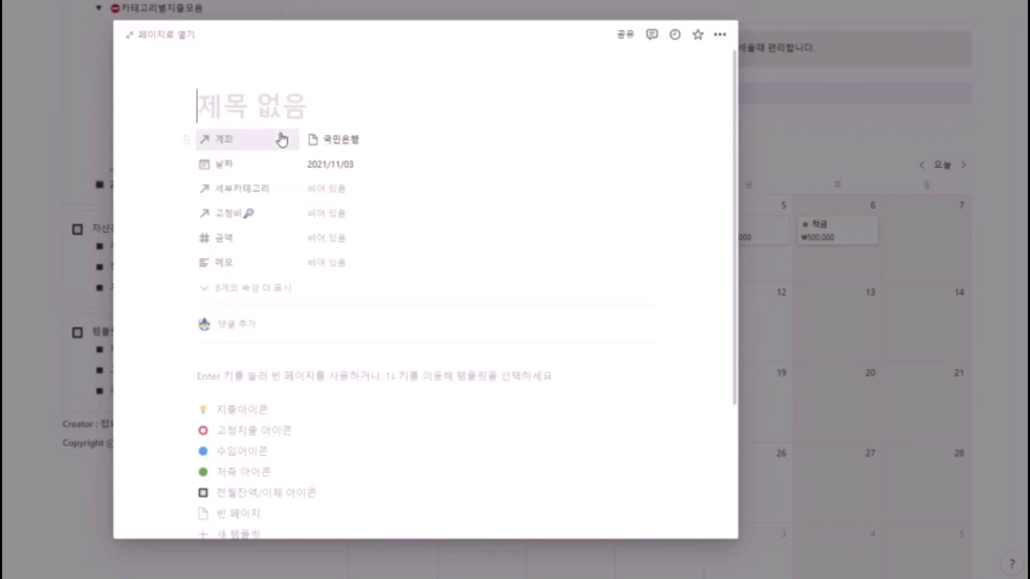
text(ㅈ)
text(전월잔액)
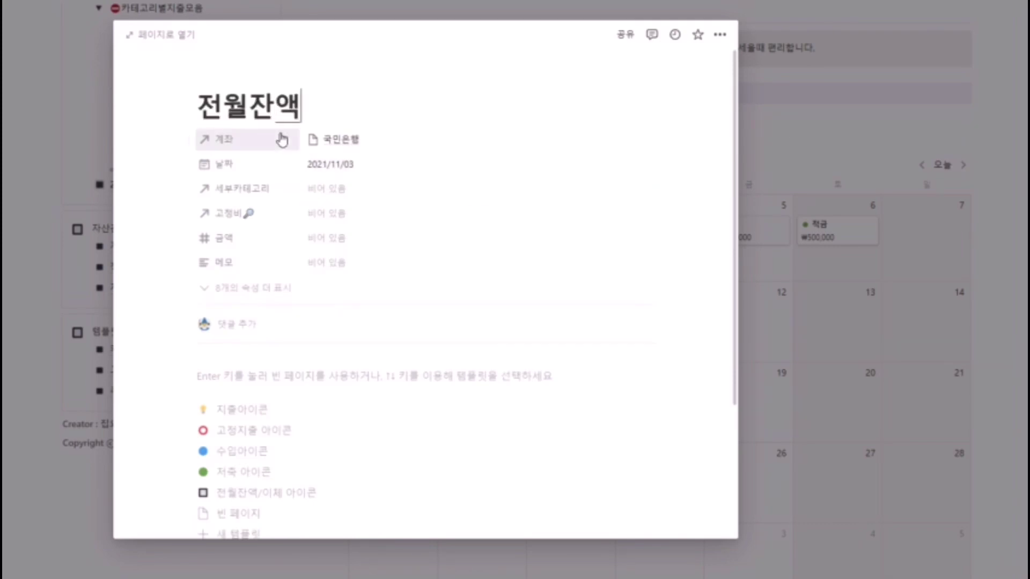
click(352, 196)
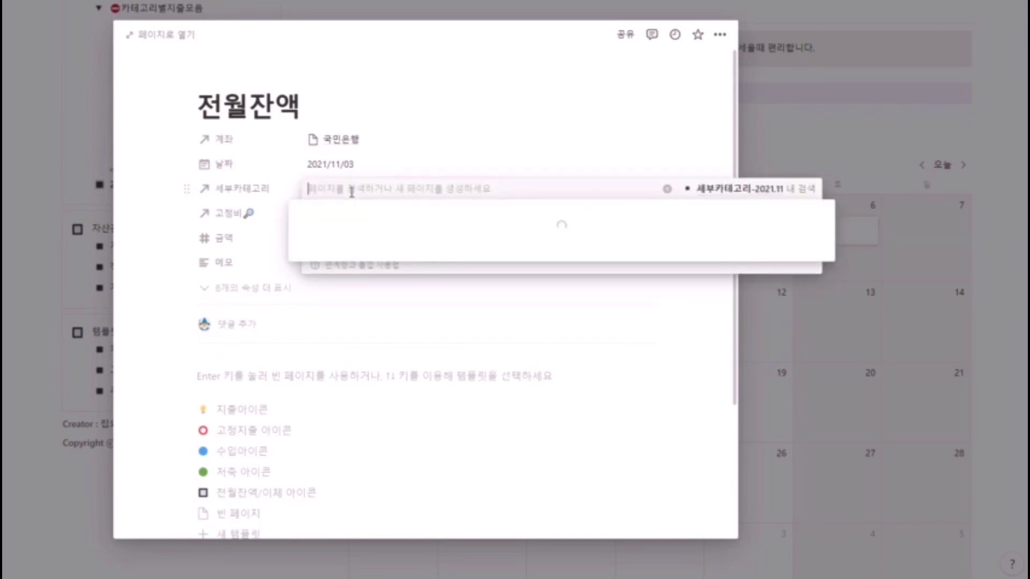
text(전월잔액)
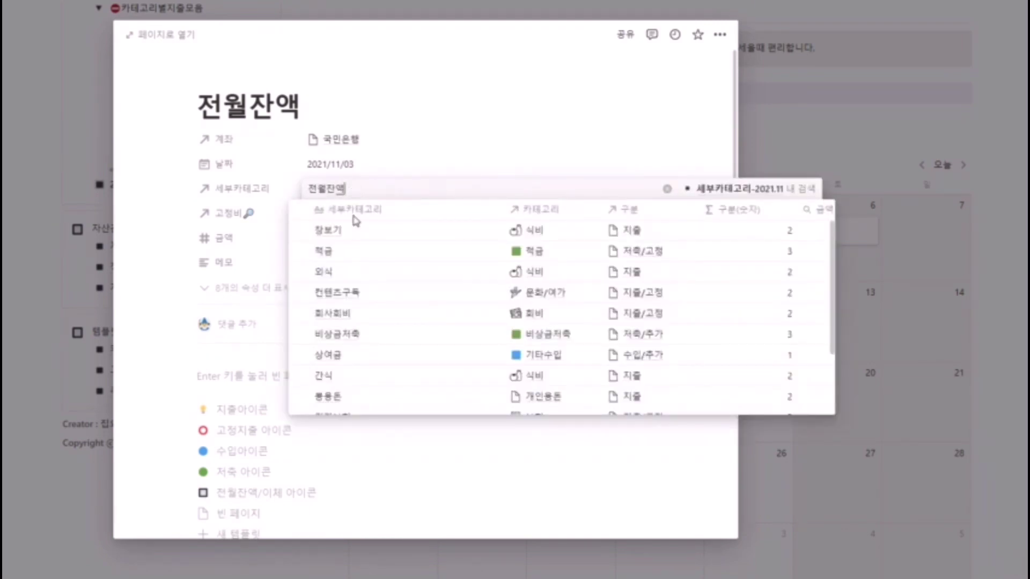
click(356, 232)
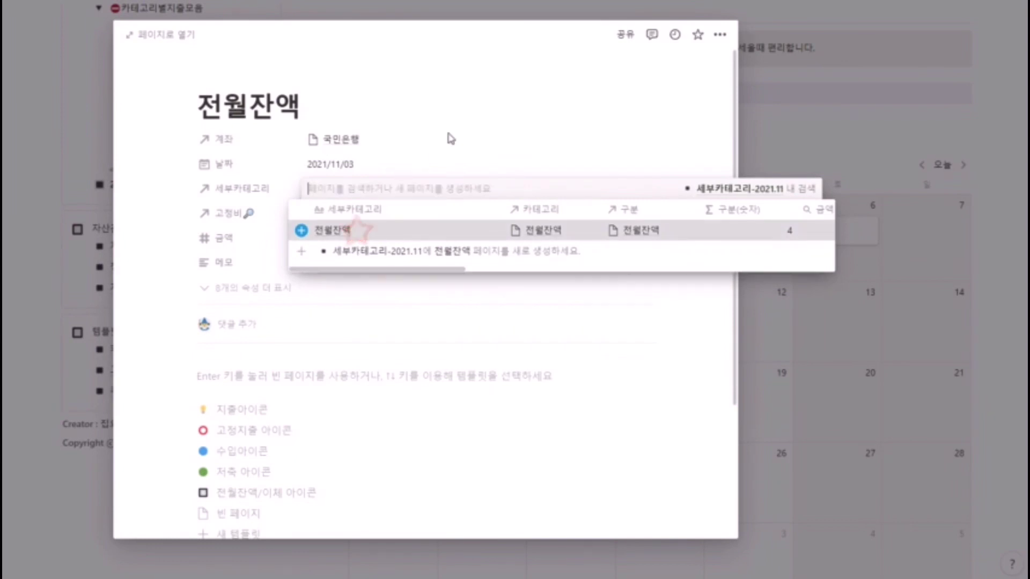
click(448, 136)
Step: Set the 전월잔액 entry's 금액 to 100000 and return to the calendar
click(372, 240)
text(1)
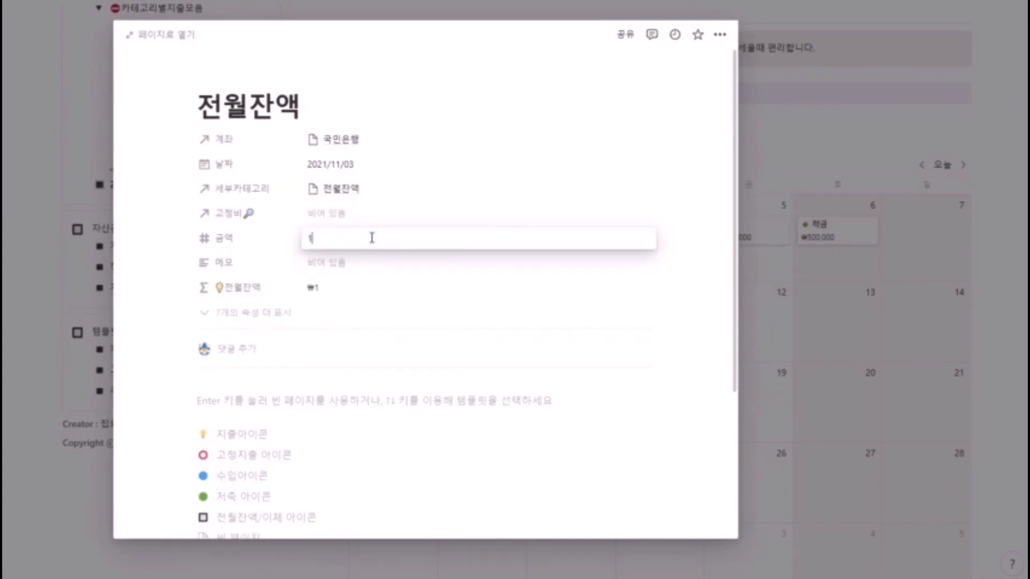
text(00000)
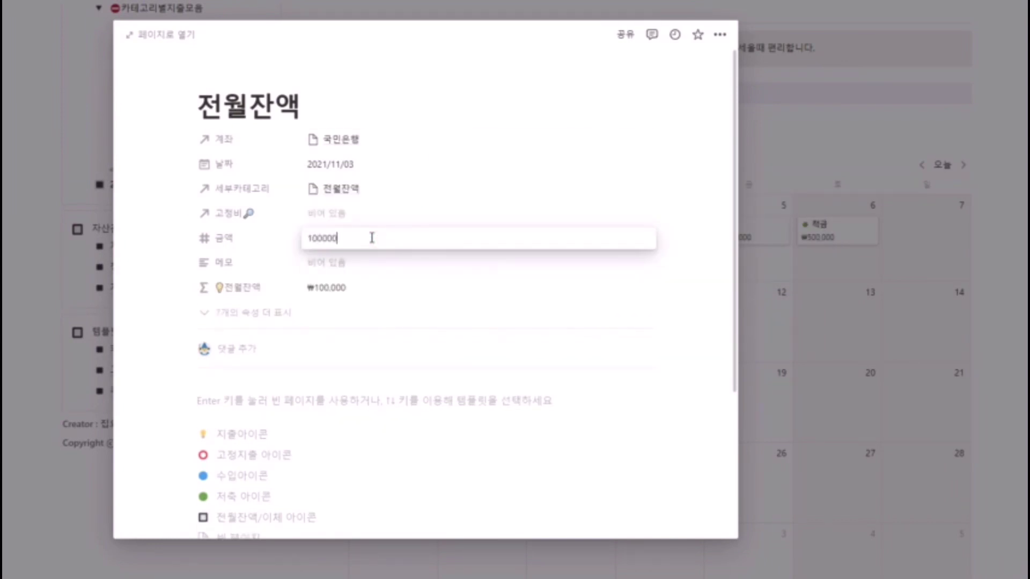
click(538, 165)
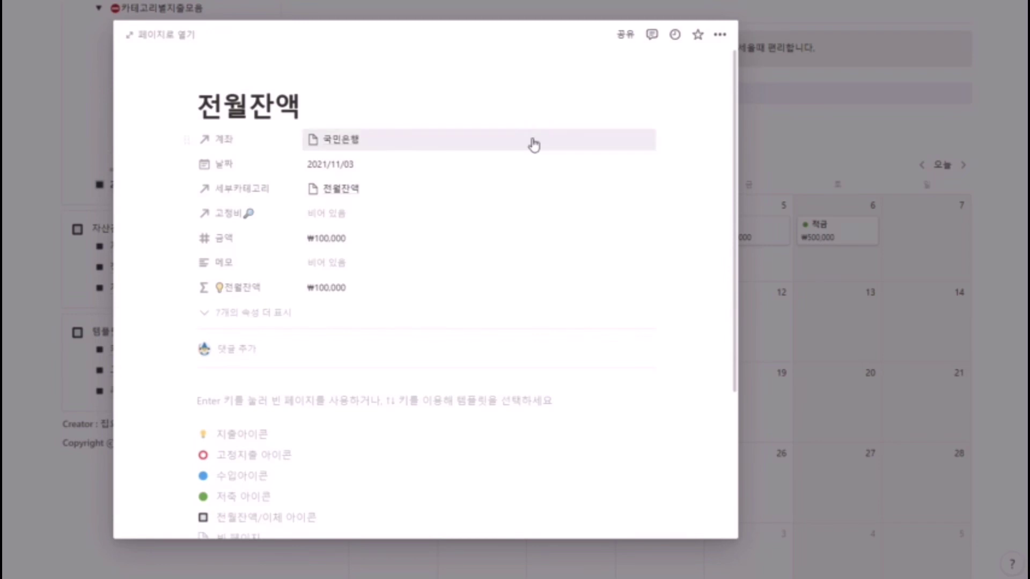
click(804, 154)
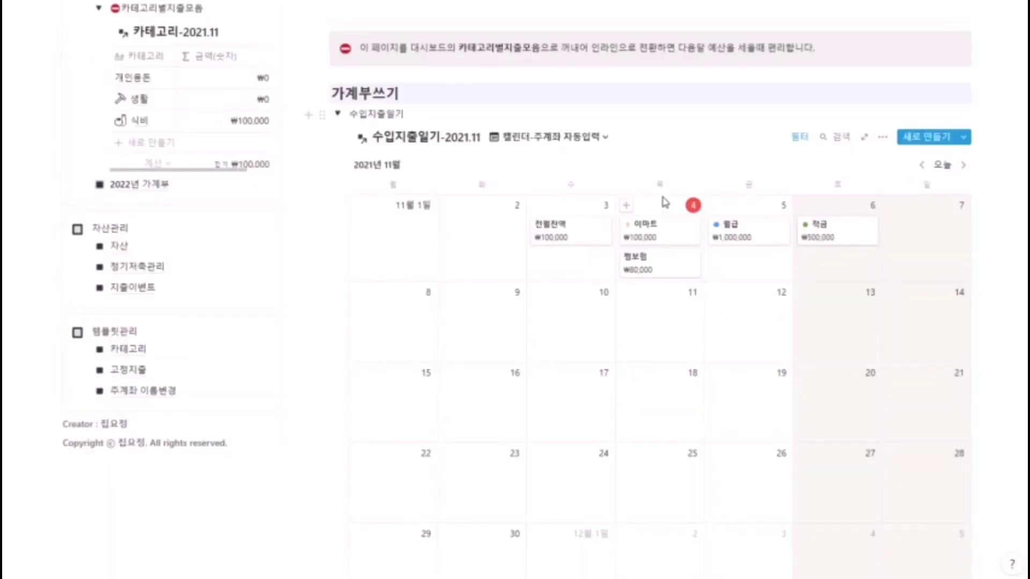
Step: Switch 수입지출일기-2021.11 to the 표-주계좌 자동입력(오늘) view and add a new row named 이마트
click(604, 140)
click(563, 203)
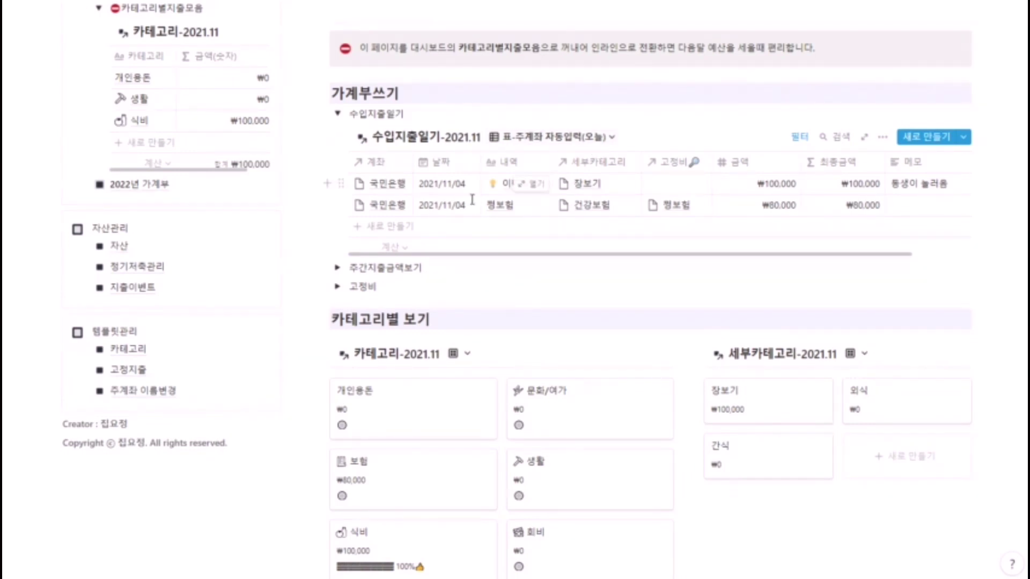
click(377, 227)
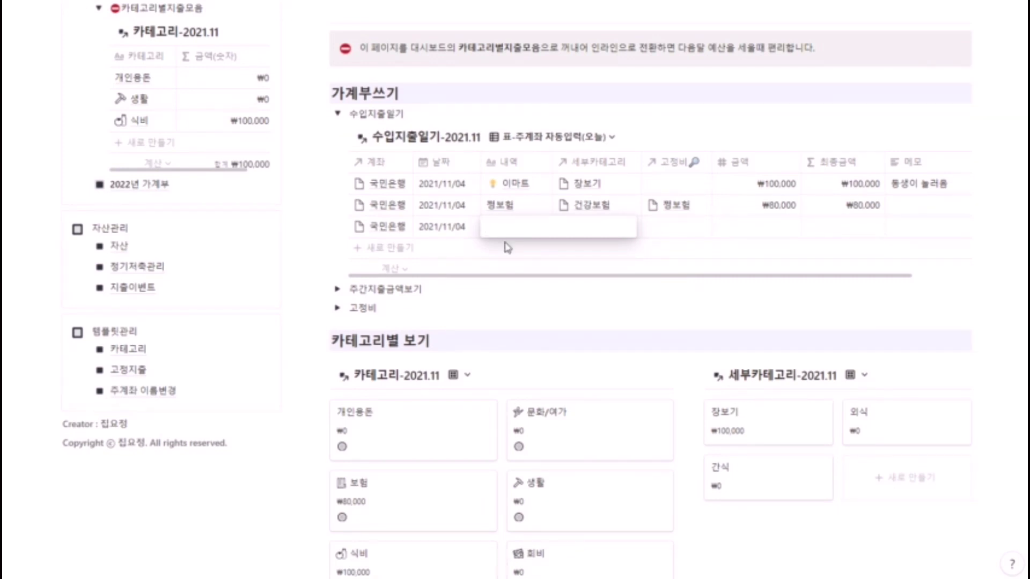
text(이마트)
key(Return)
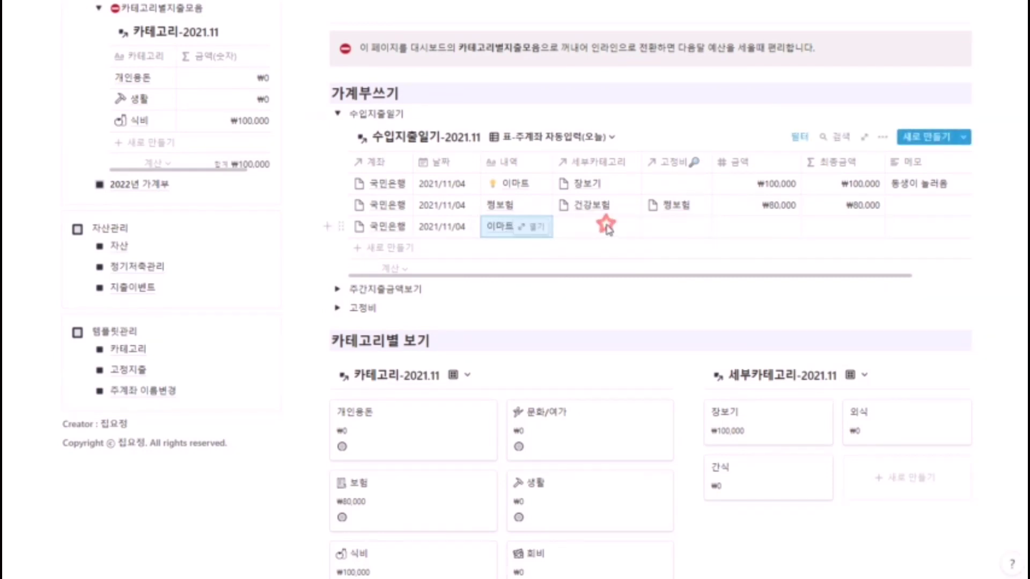
Step: Set the new 이마트 row's 세부카테고리 to 장보기 and its 금액 to 50000
click(604, 224)
click(572, 268)
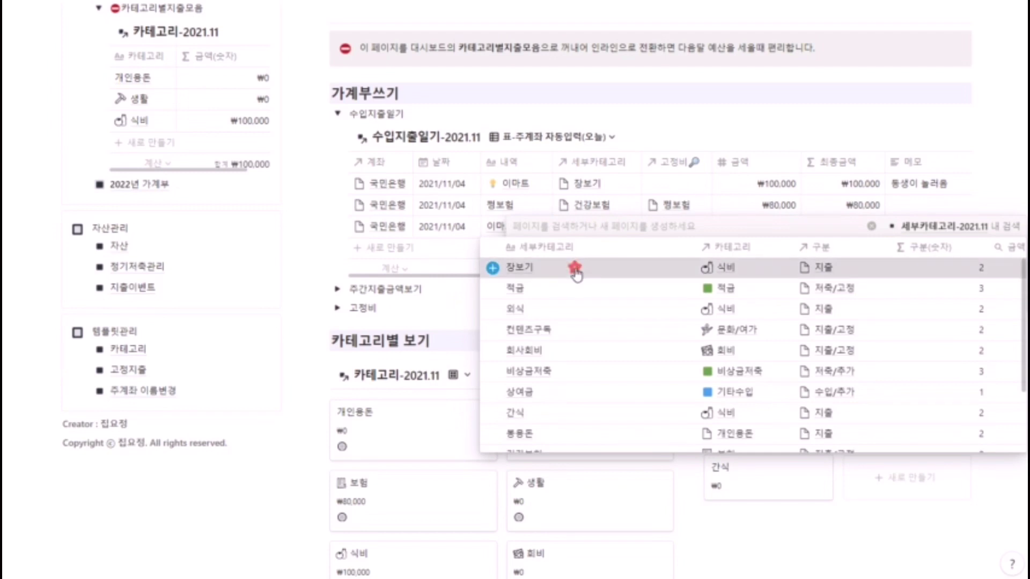
click(671, 132)
click(784, 231)
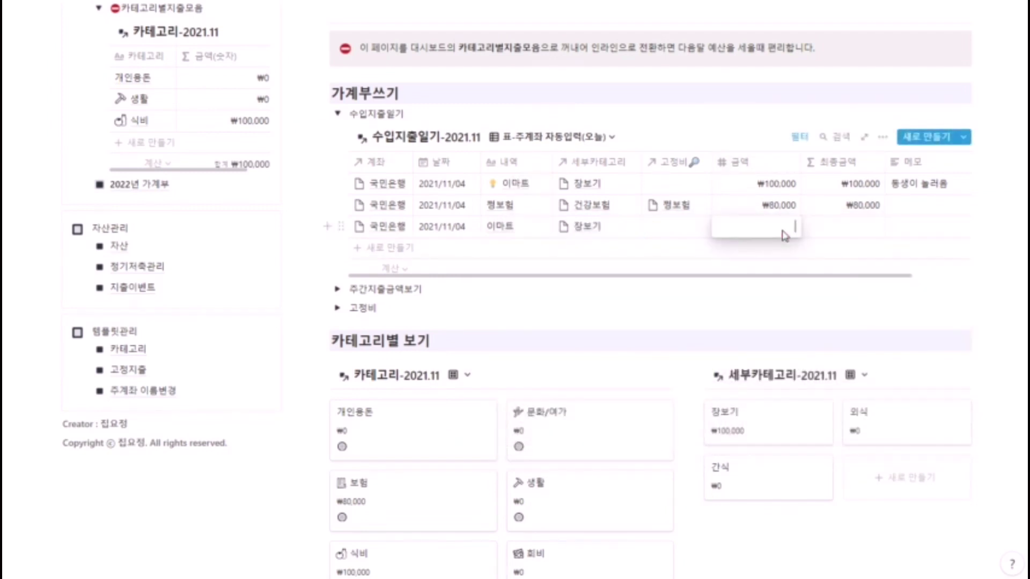
text(50,000)
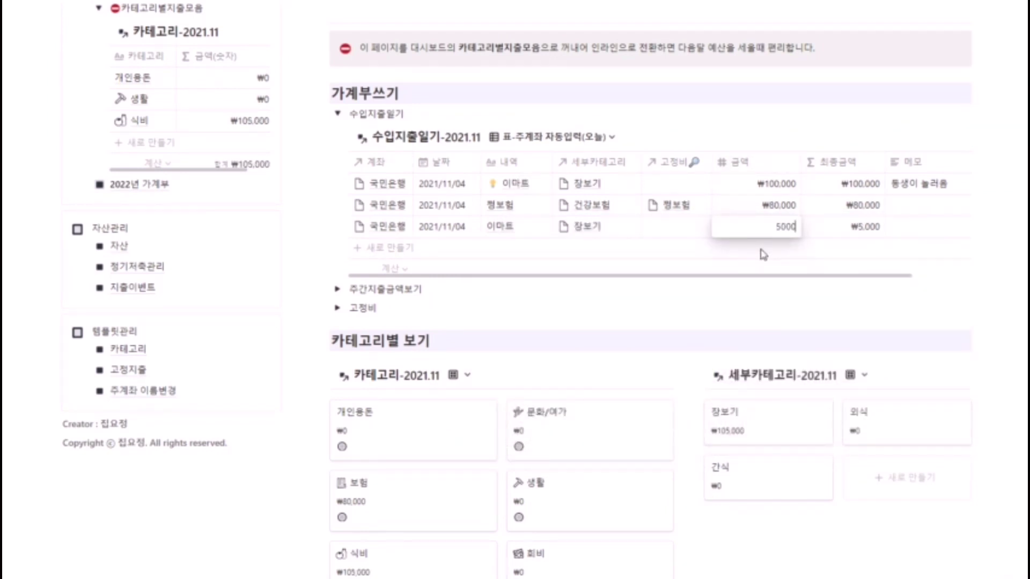
click(780, 266)
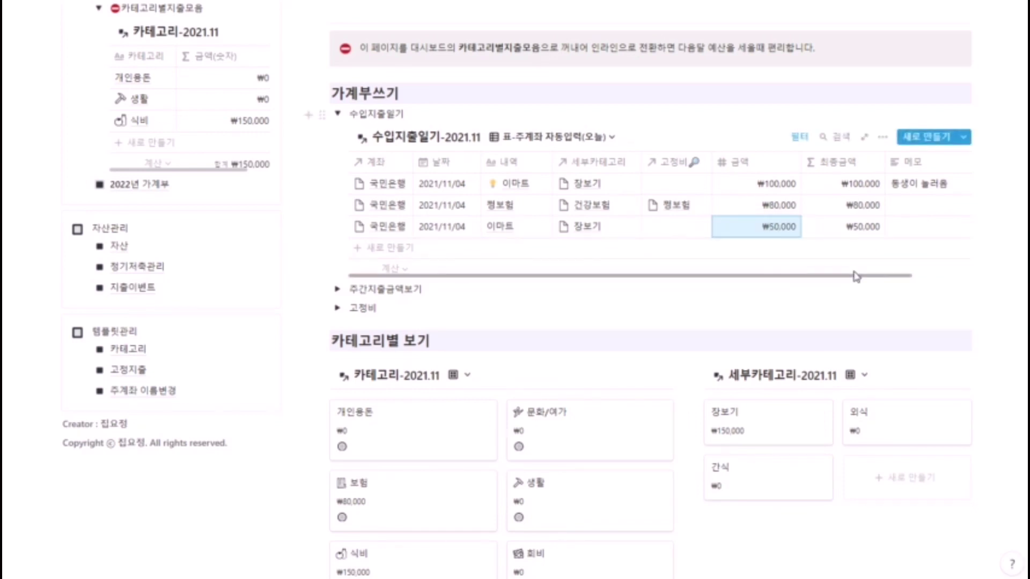
click(494, 279)
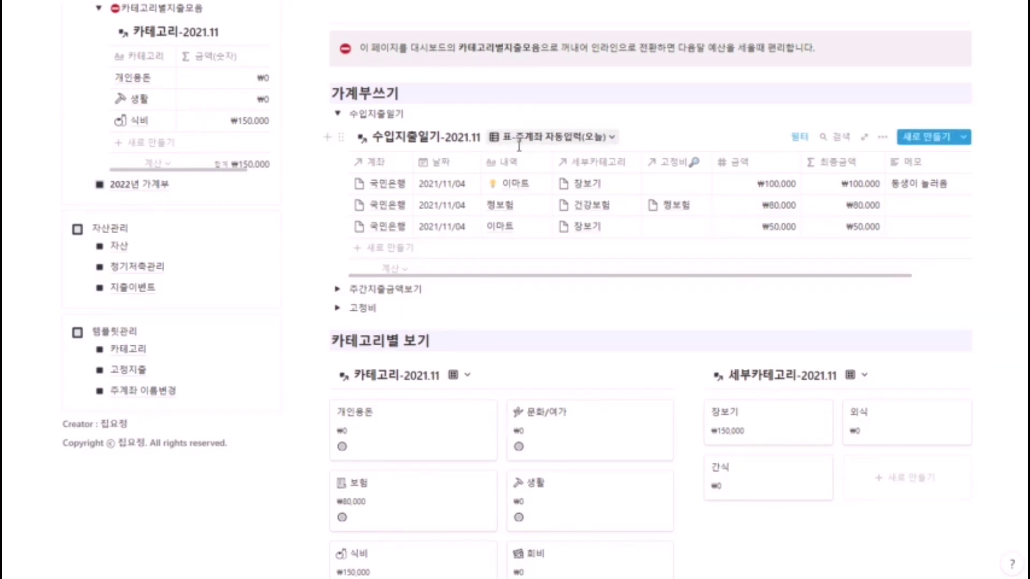
Step: Replace the 계좌 of the ₩50,000 이마트 row with 추가계좌 and check the filter conditions of the current view
click(383, 227)
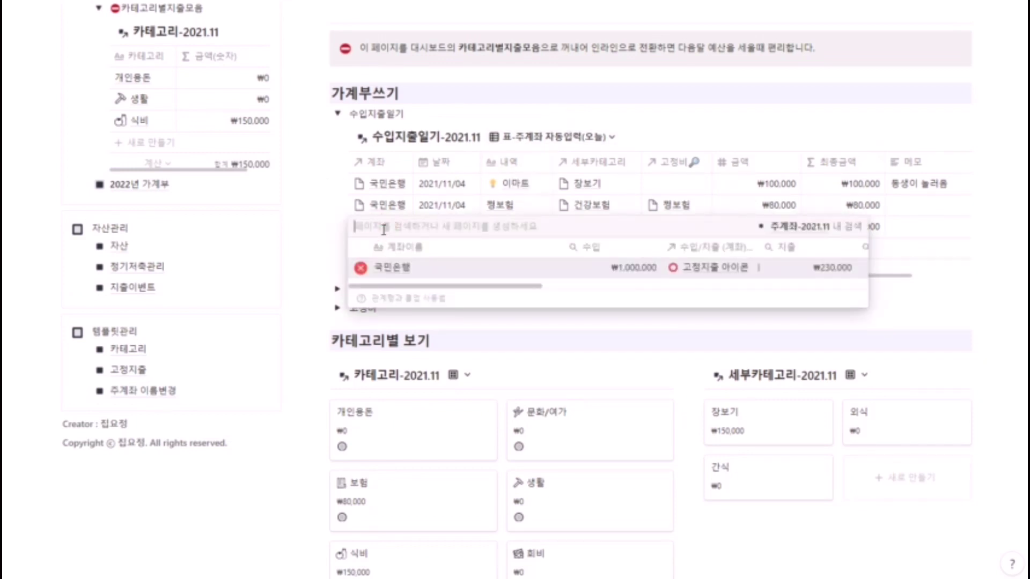
click(361, 268)
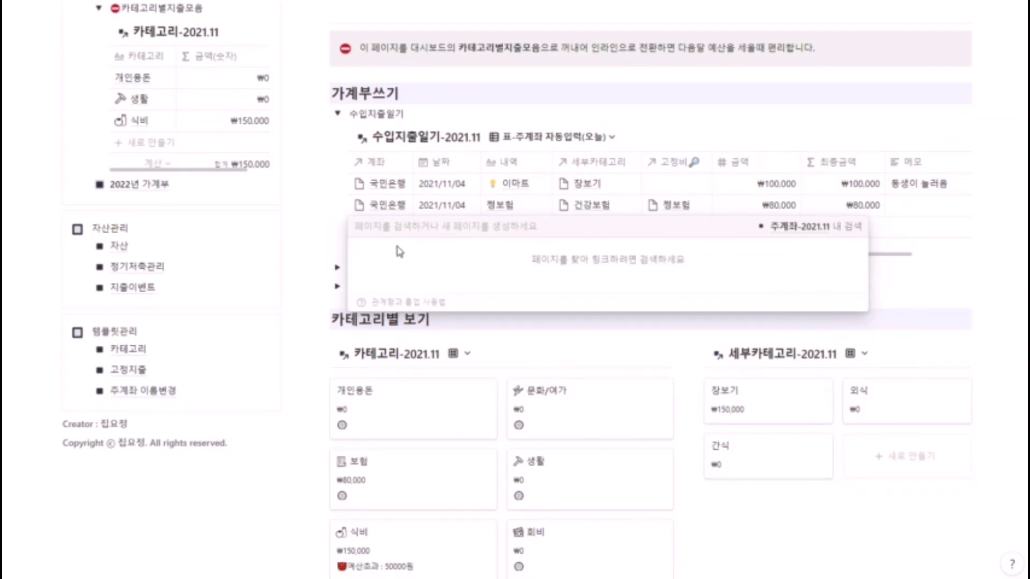
click(400, 225)
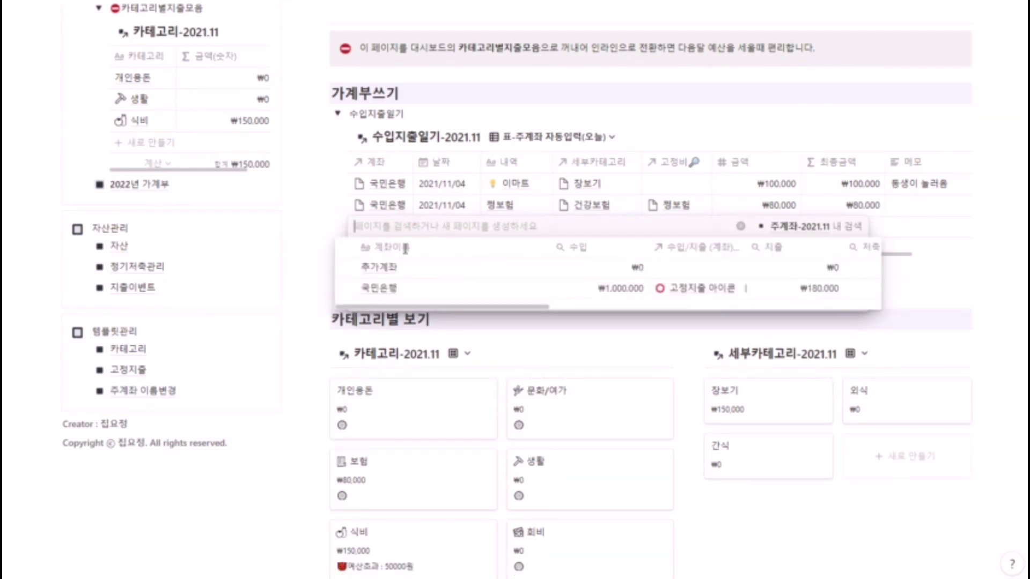
click(386, 272)
click(325, 191)
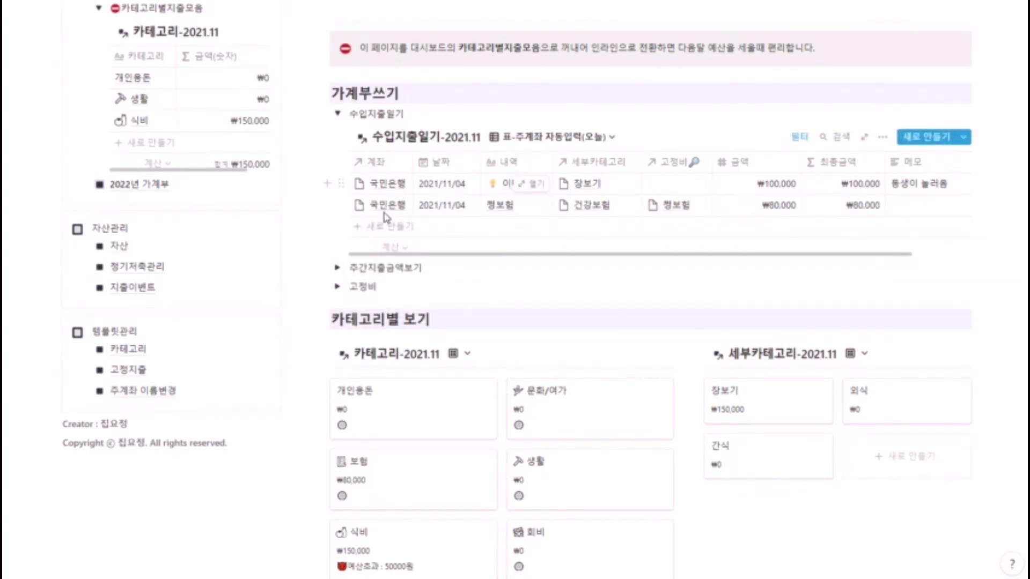
click(800, 136)
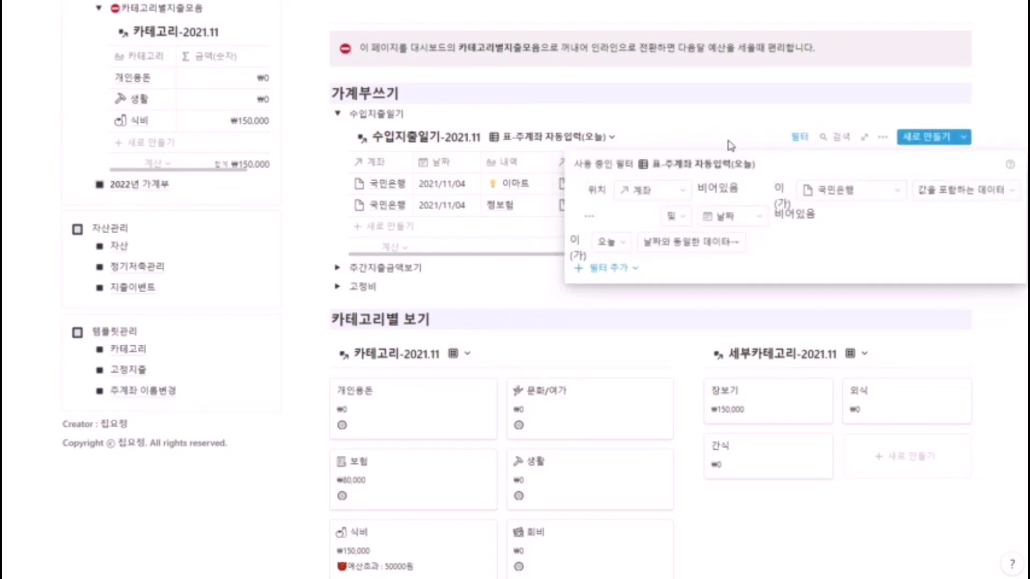
click(699, 137)
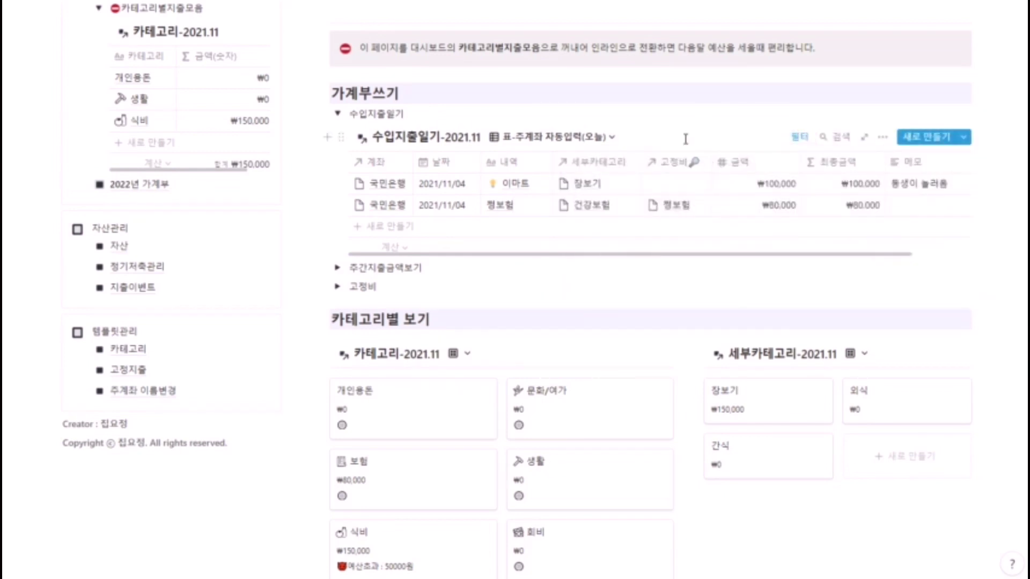
Step: Add a blank row in the 표-계좌선택(오늘) view of 수입지출일기-2021.11 and show all entries in the 전체리스트 view
click(598, 140)
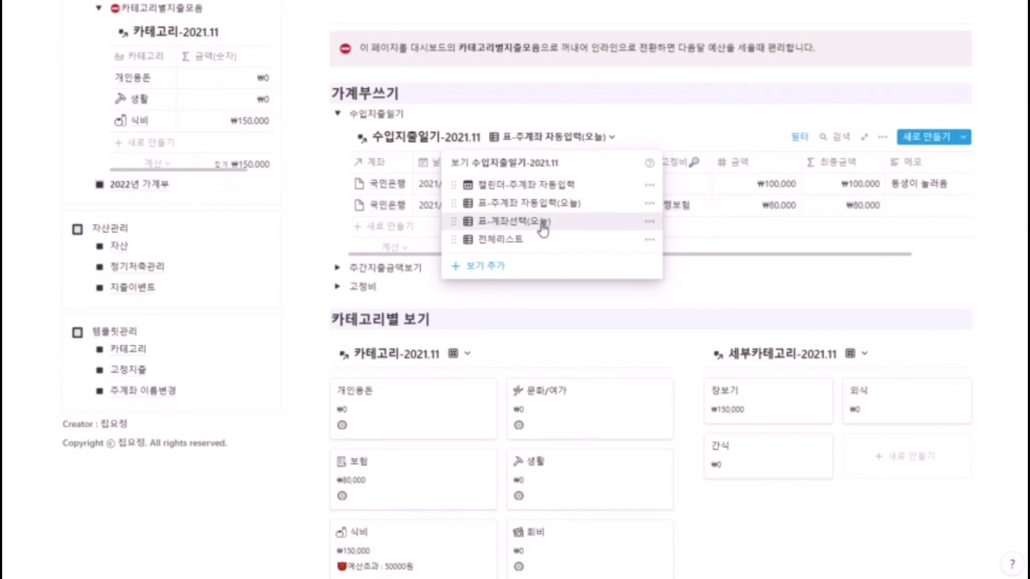
click(541, 227)
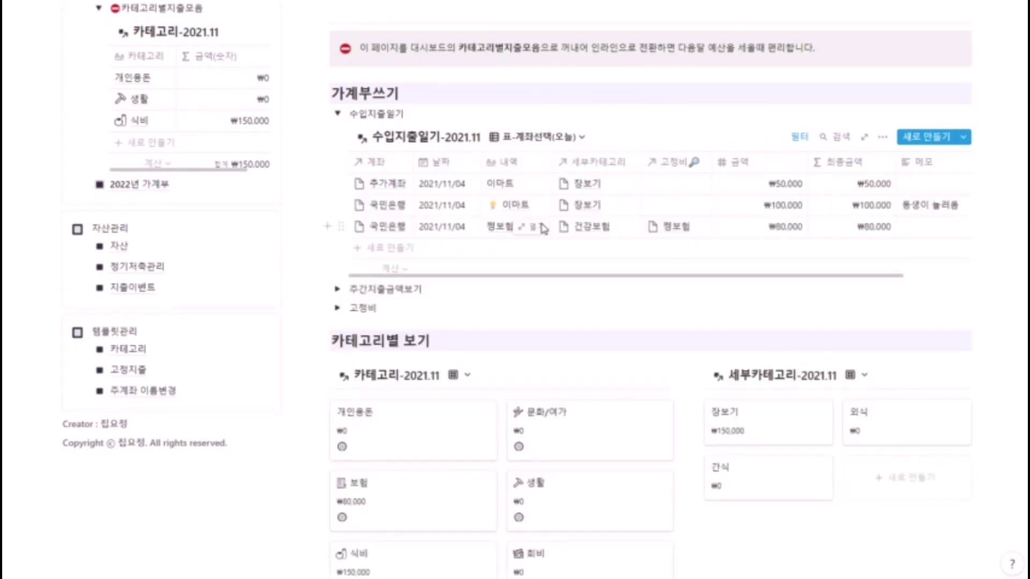
click(389, 248)
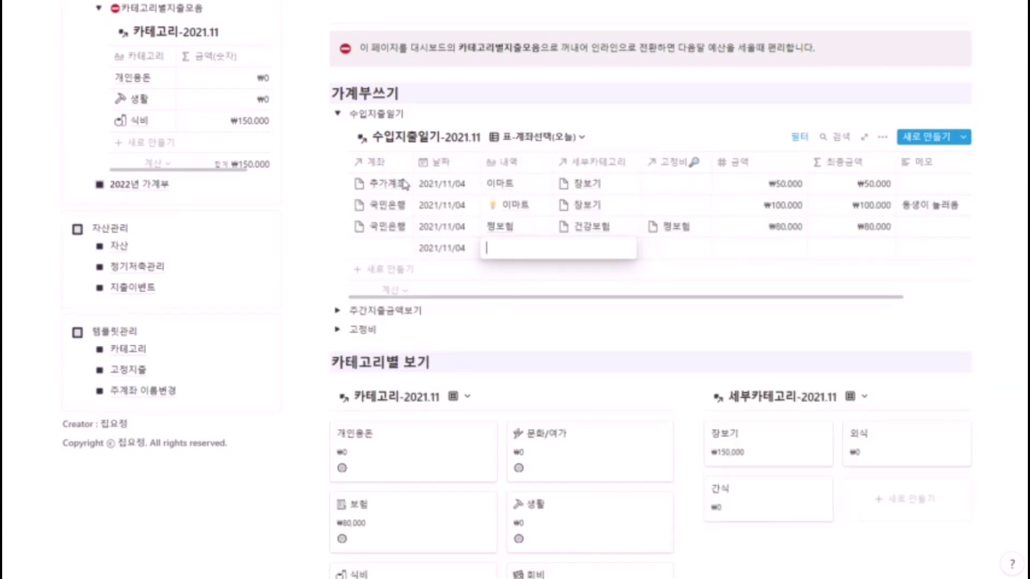
key(Escape)
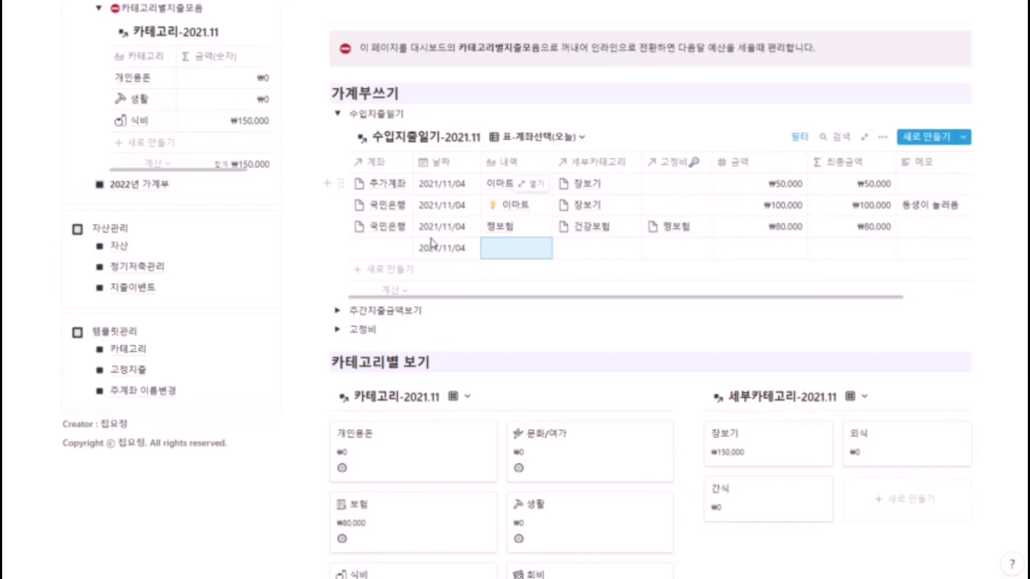
click(581, 138)
click(558, 240)
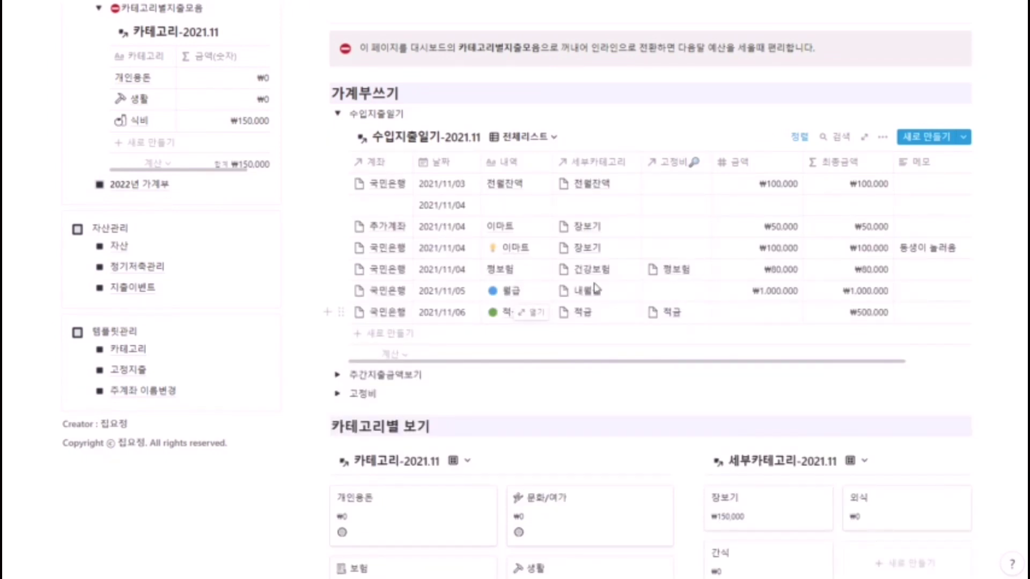
Step: In the 표-주계좌 자동입력(오늘) view, add a blank row and set its 날짜 to 2021/11/03
click(552, 137)
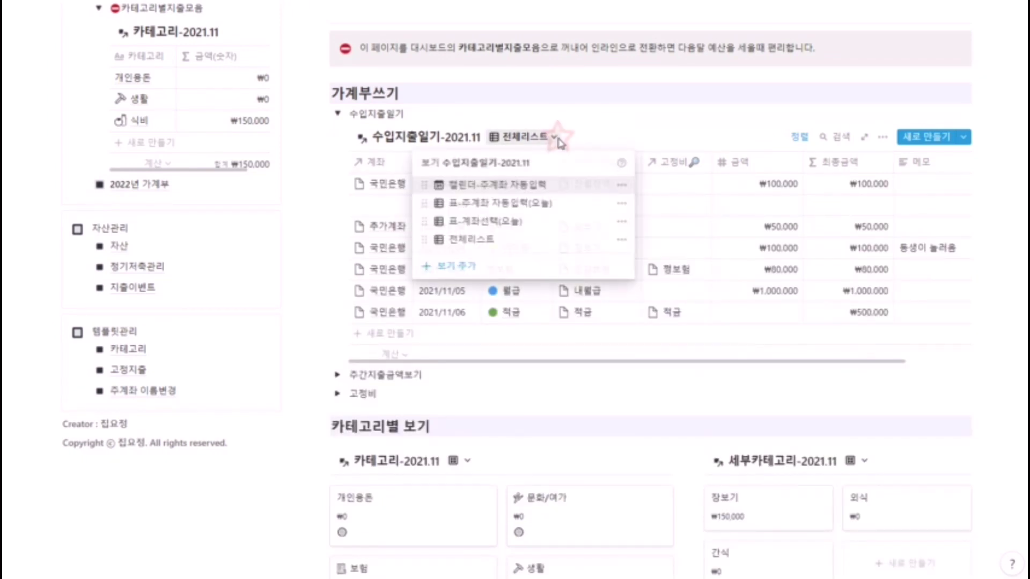
click(546, 206)
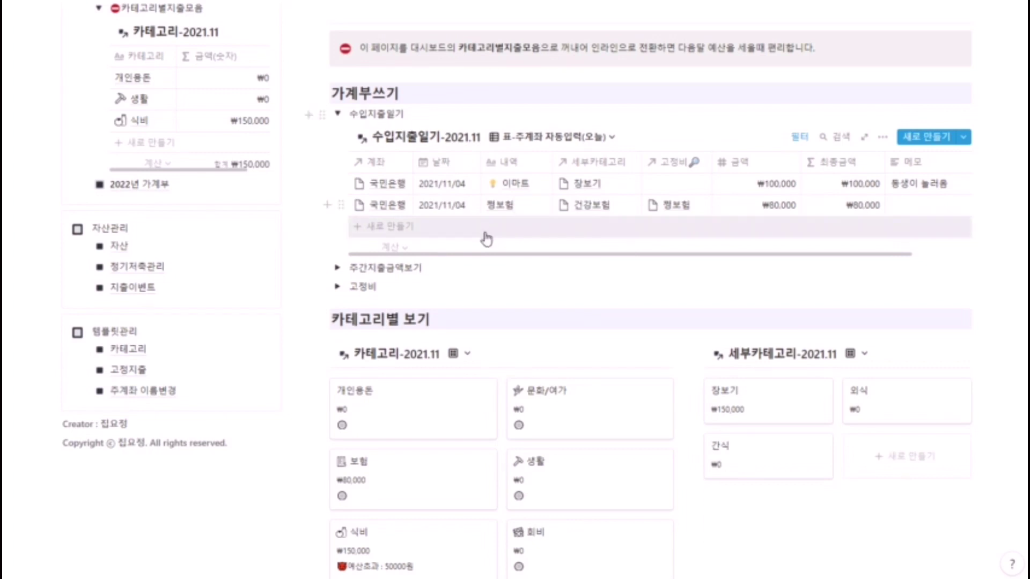
click(387, 229)
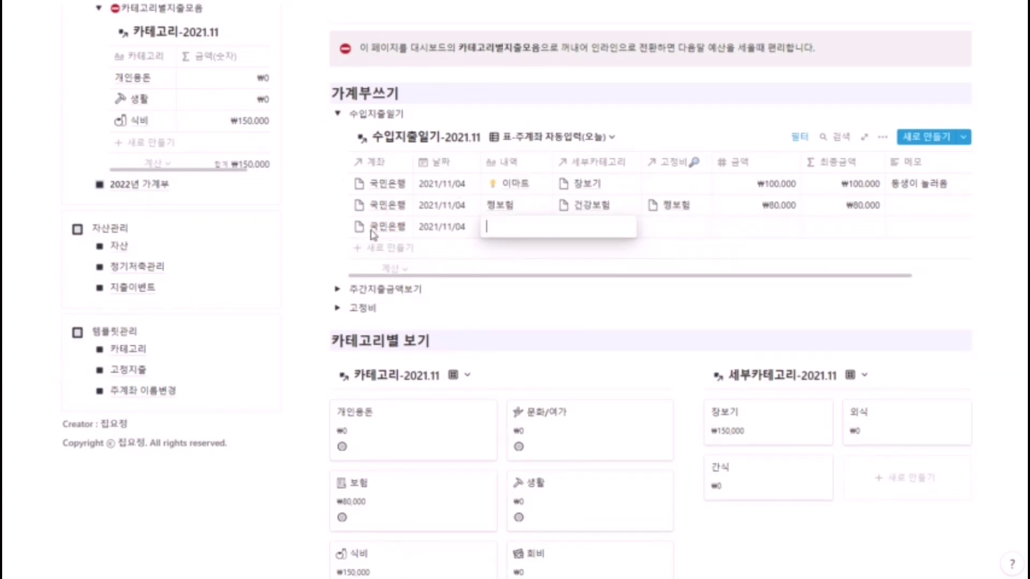
key(Escape)
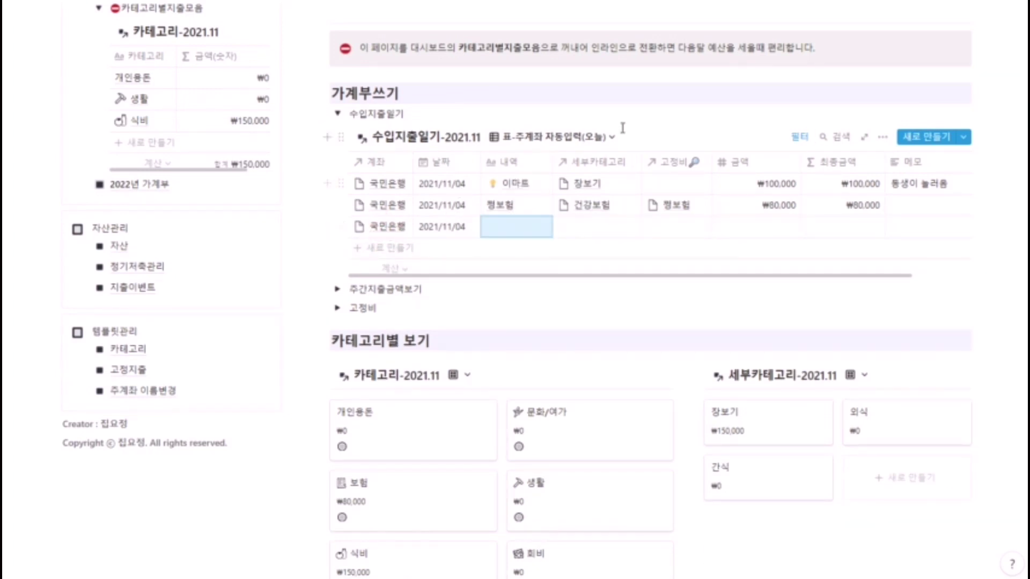
click(451, 226)
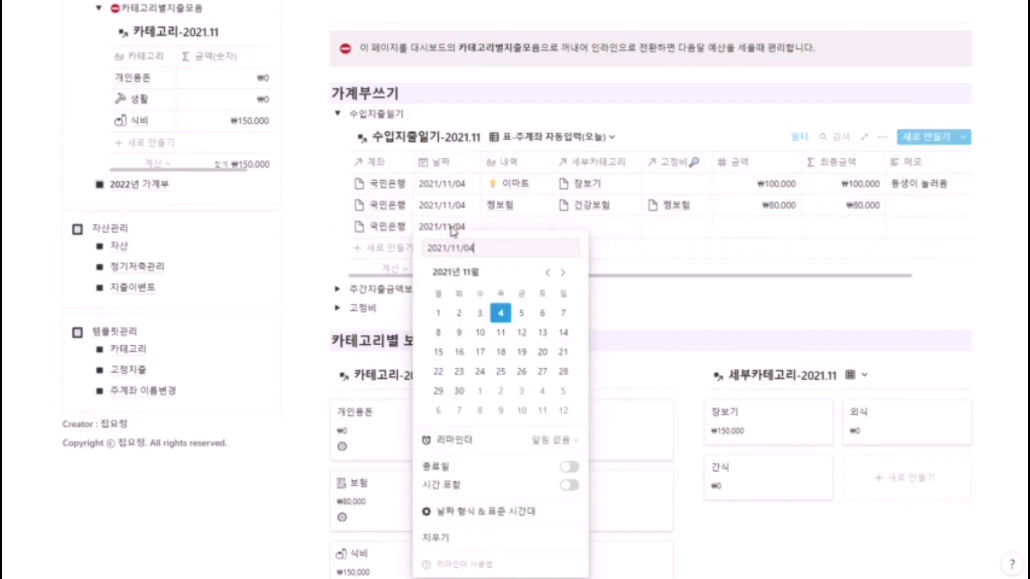
click(480, 313)
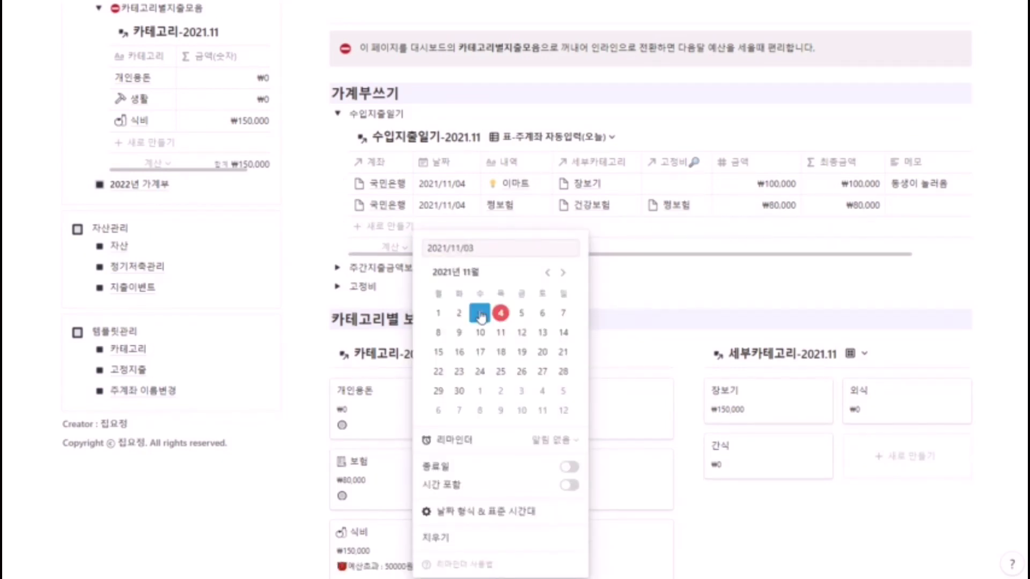
click(322, 217)
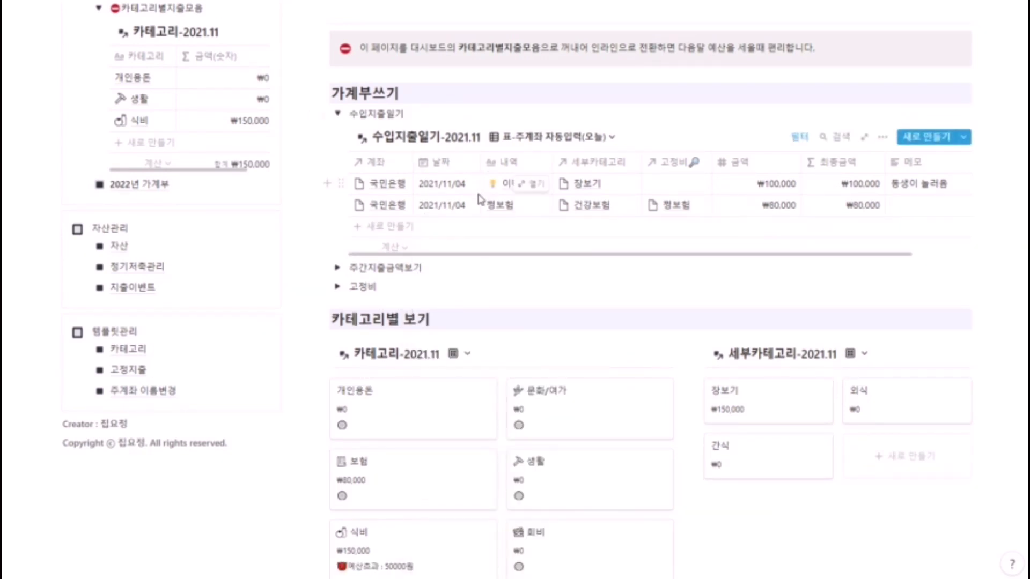
Step: Review all entries in the 전체리스트 view and switch 수입지출일기-2021.11 back to the 캘린더-주계좌 자동입력 view
click(600, 139)
click(572, 239)
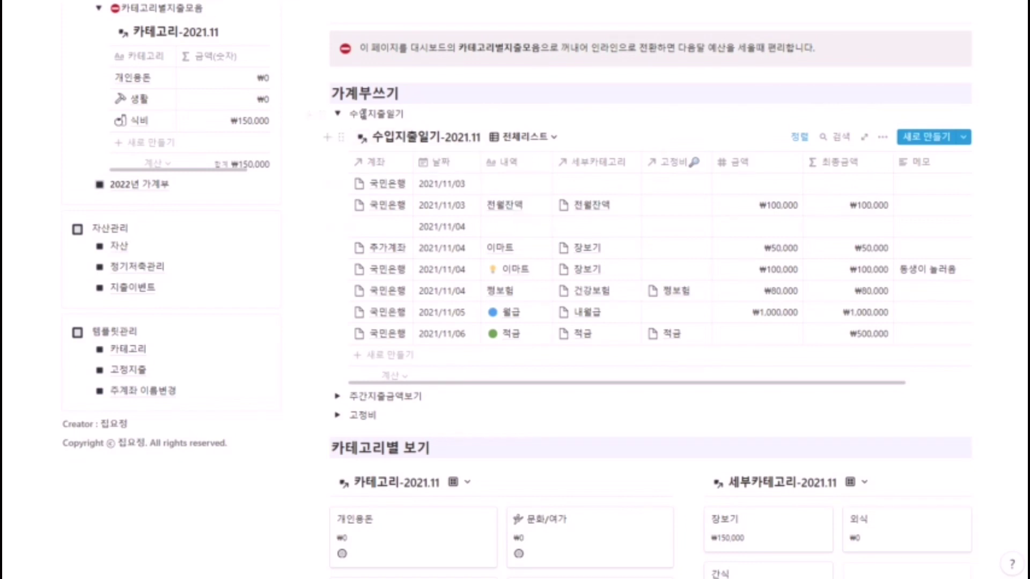
click(517, 138)
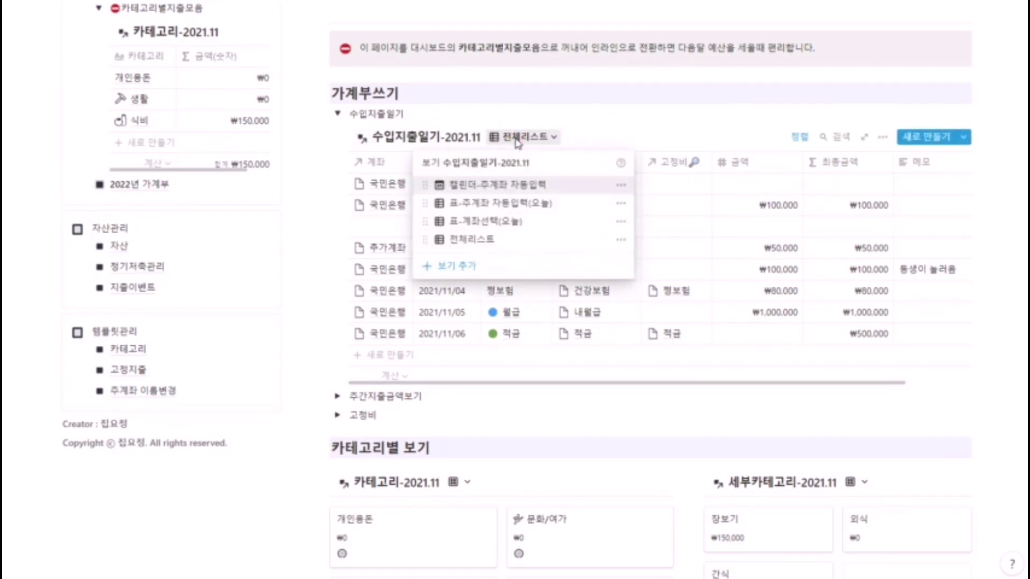
click(494, 185)
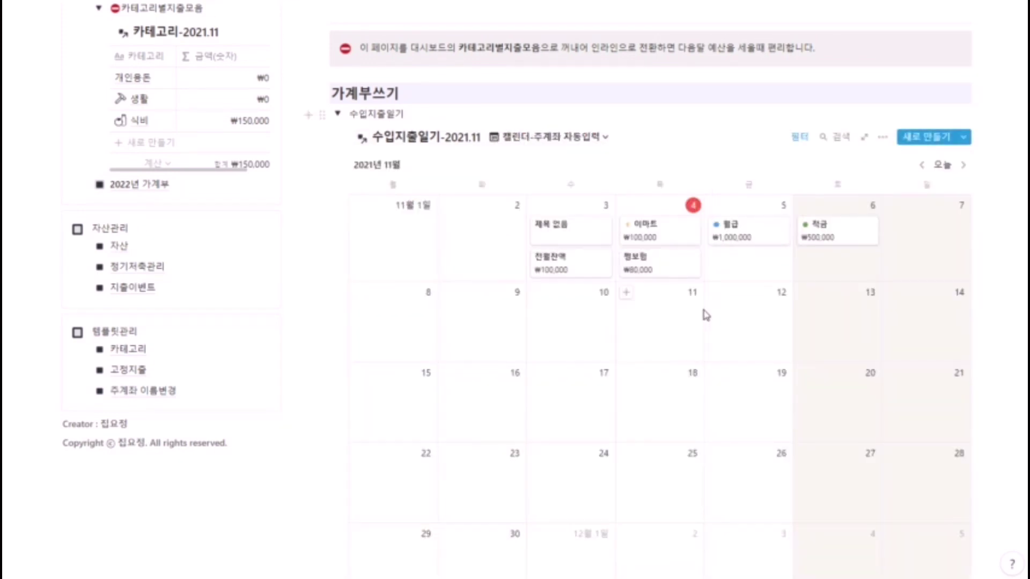
Step: Expand 주간지출금액보기 to examine the weekly spending groups, and collapse both groups and the section
scroll(557, 363, down, 6)
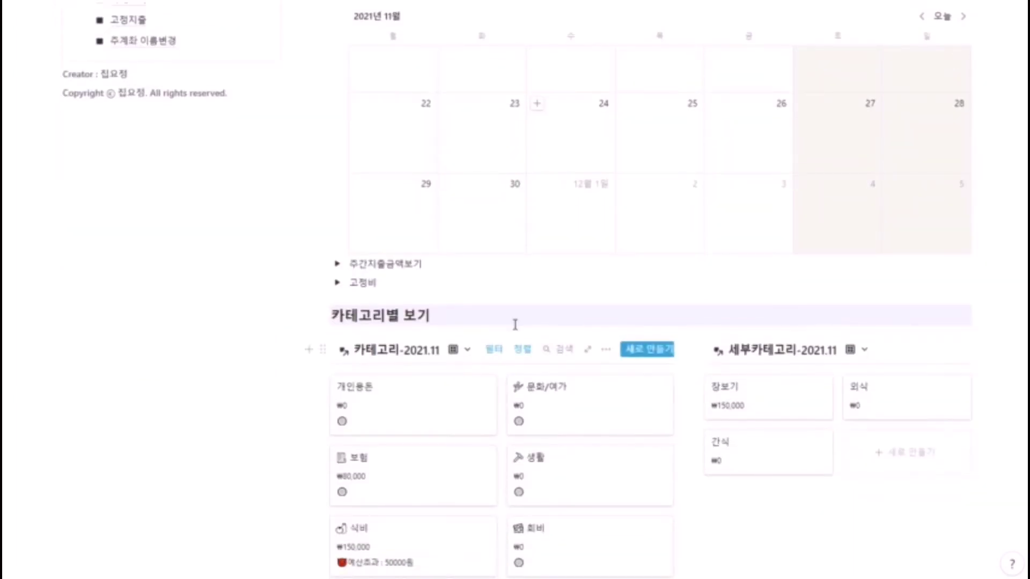
click(337, 263)
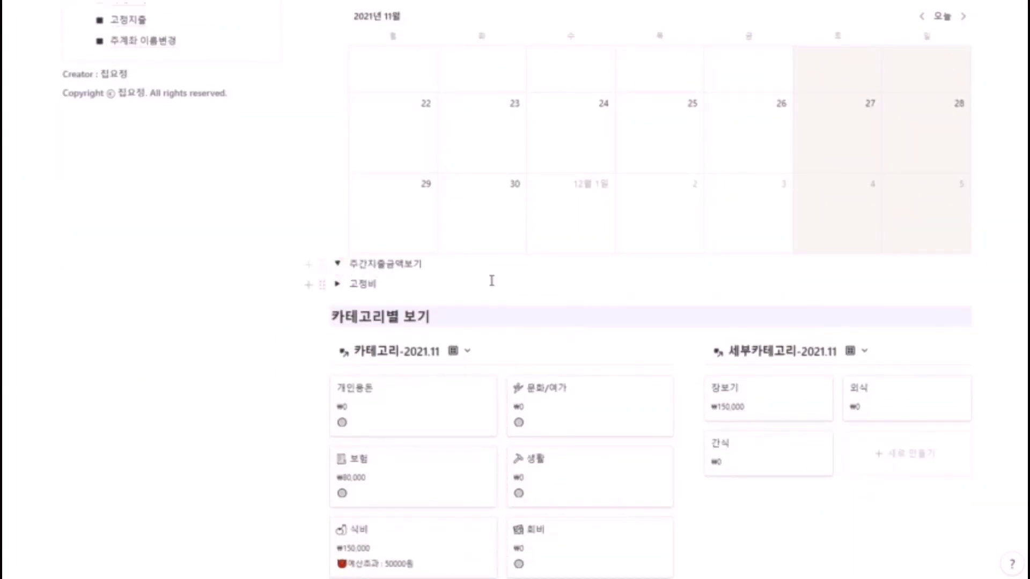
scroll(549, 325, down, 3)
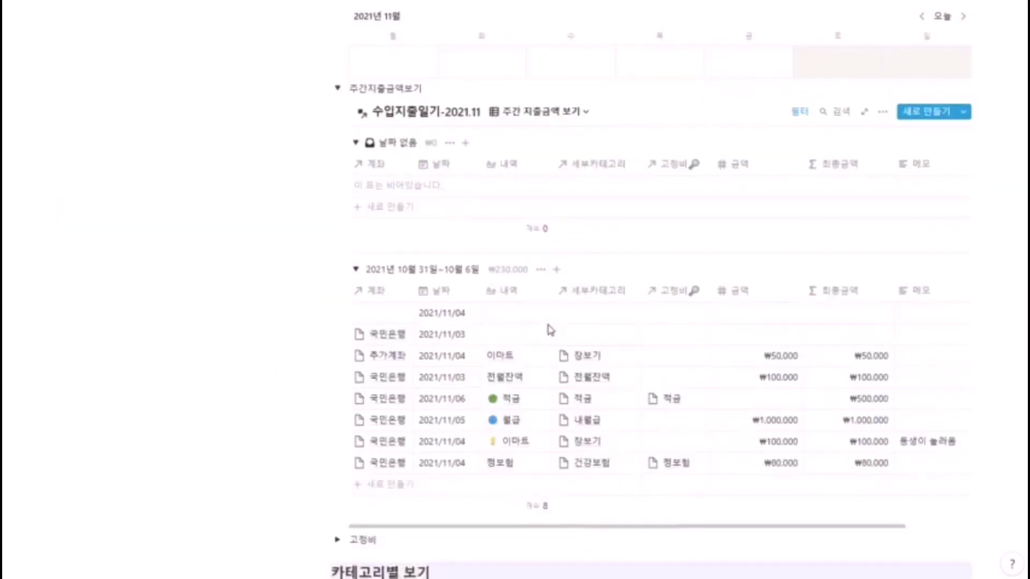
click(356, 357)
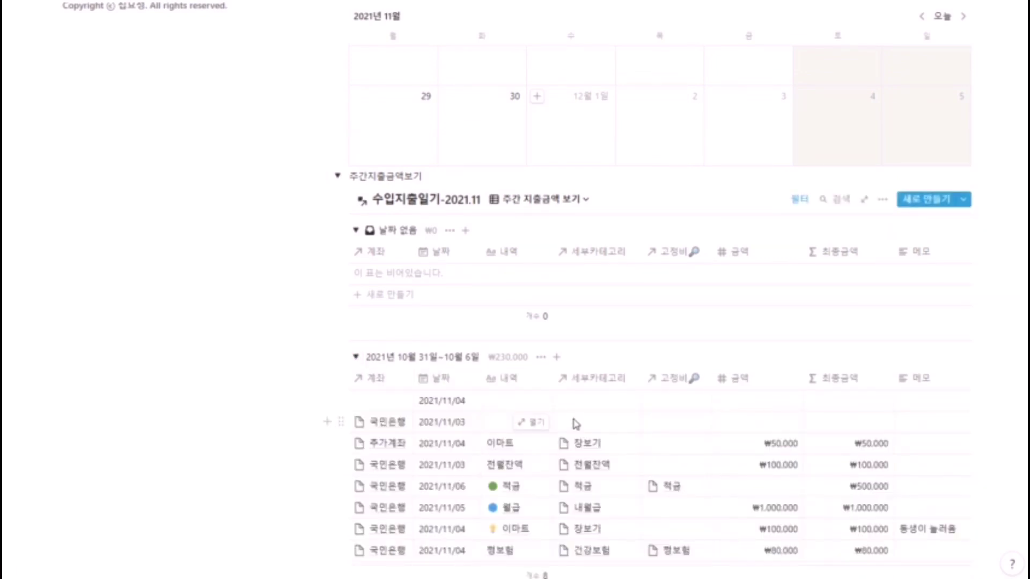
scroll(576, 423, down, 2)
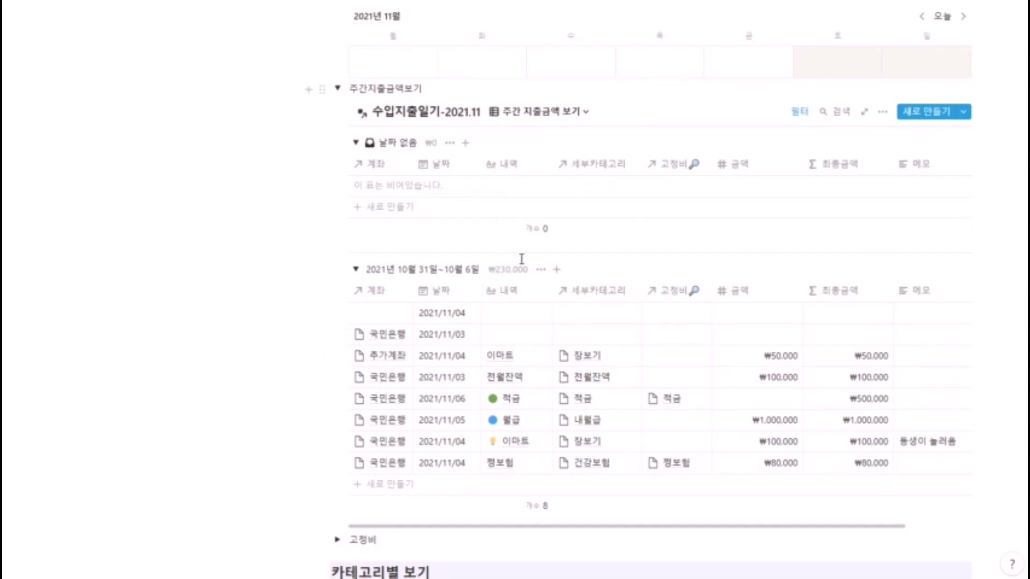
click(355, 269)
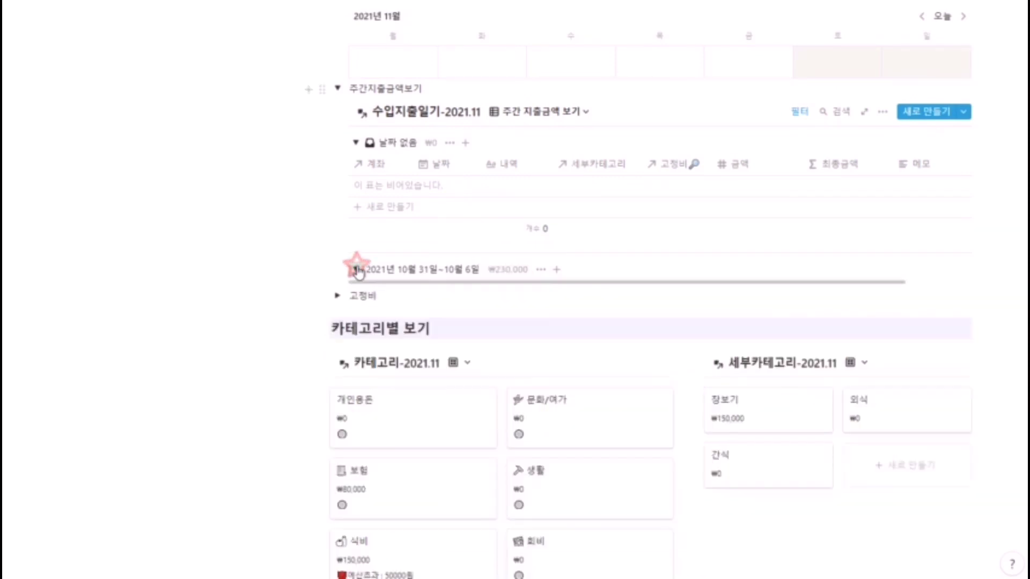
click(355, 143)
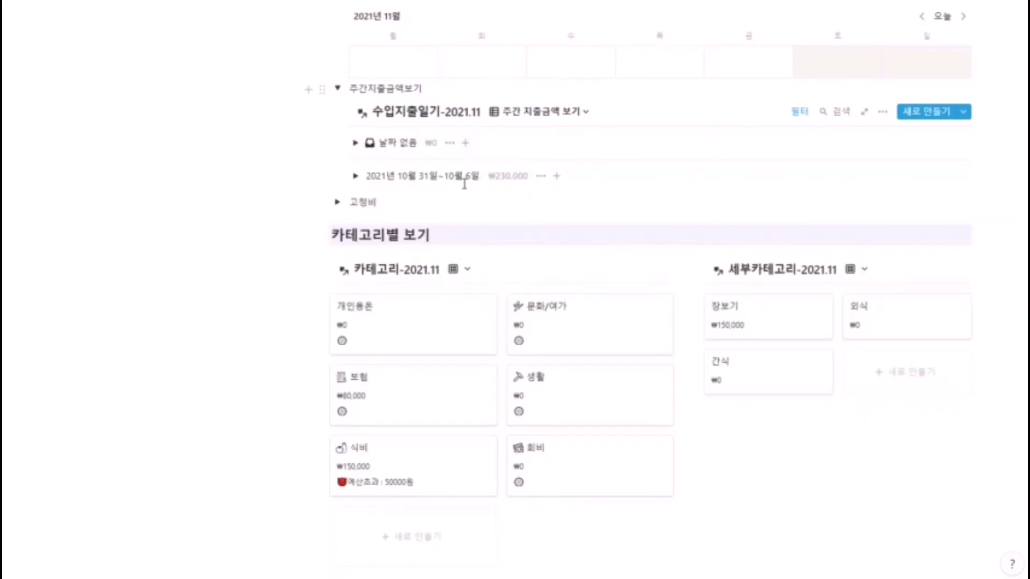
click(335, 90)
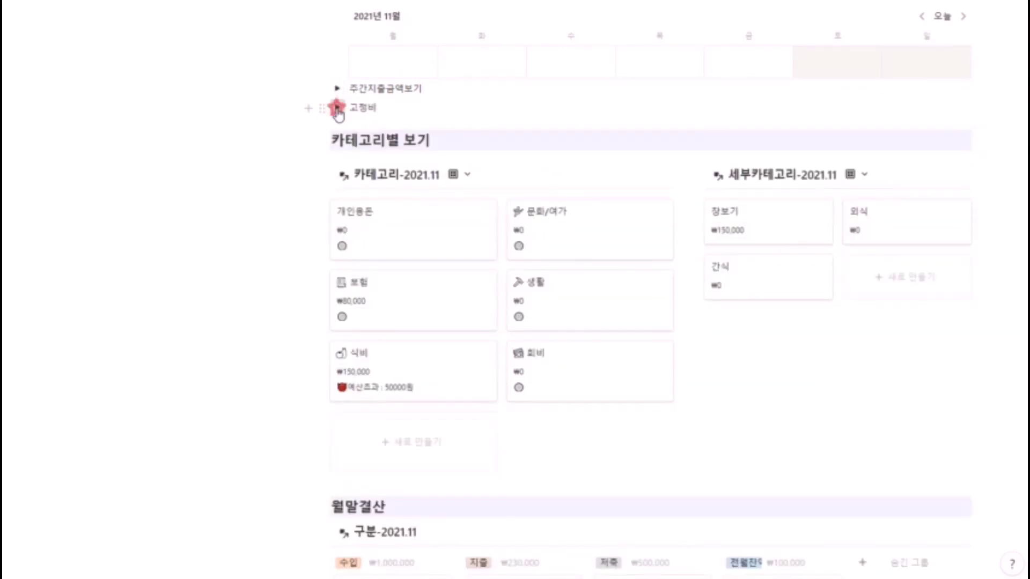
Step: Expand the 고정비 section, set the 금액 of 빈보험 to 30000, and return to the calendar
click(337, 109)
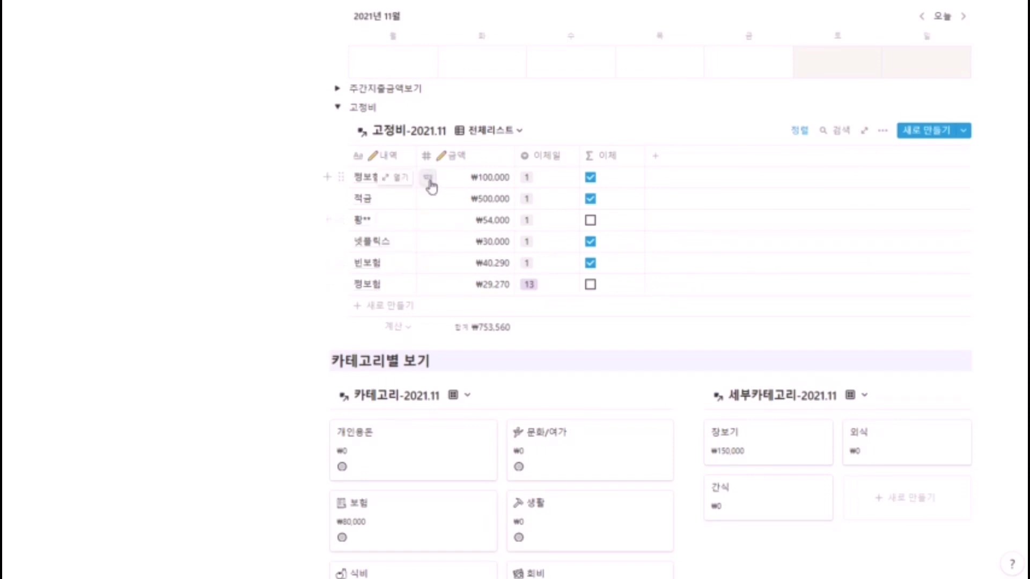
click(484, 269)
drag(473, 261, 531, 263)
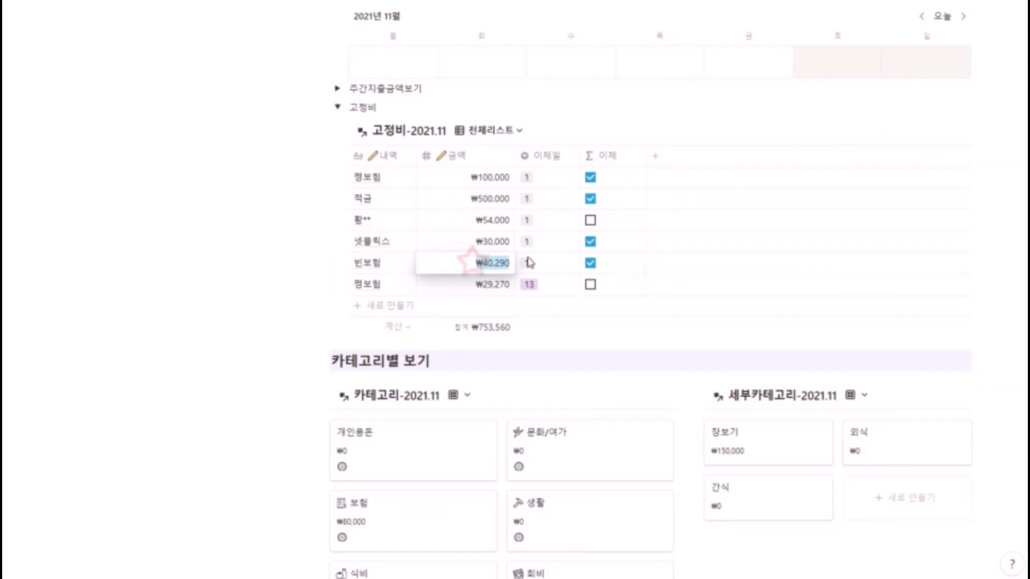
text(30000)
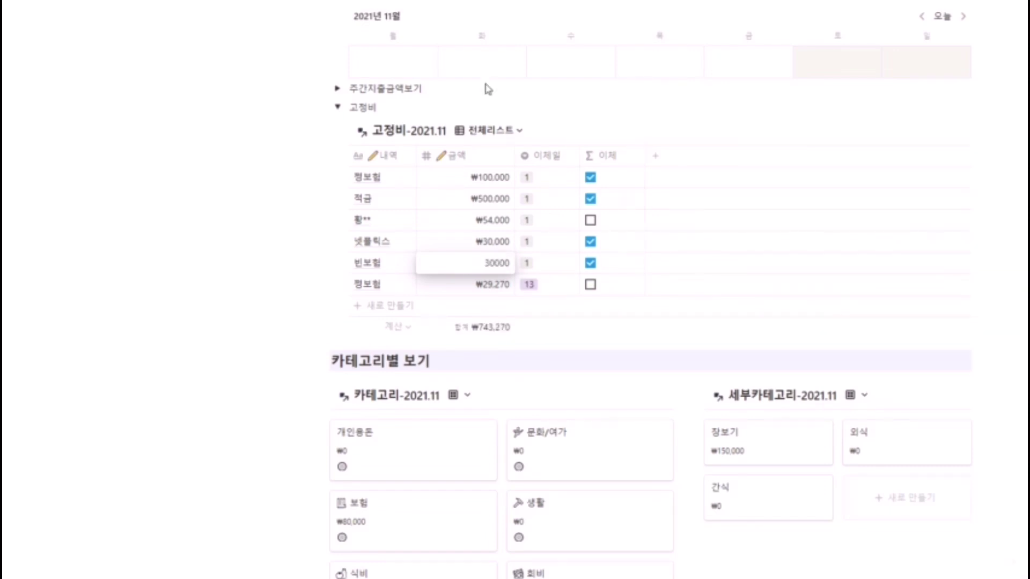
key(Return)
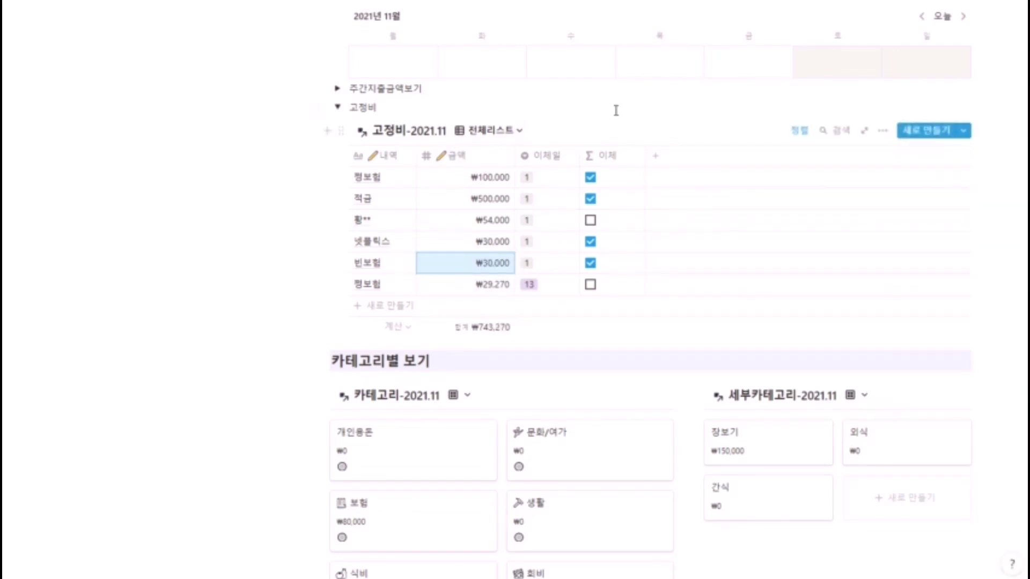
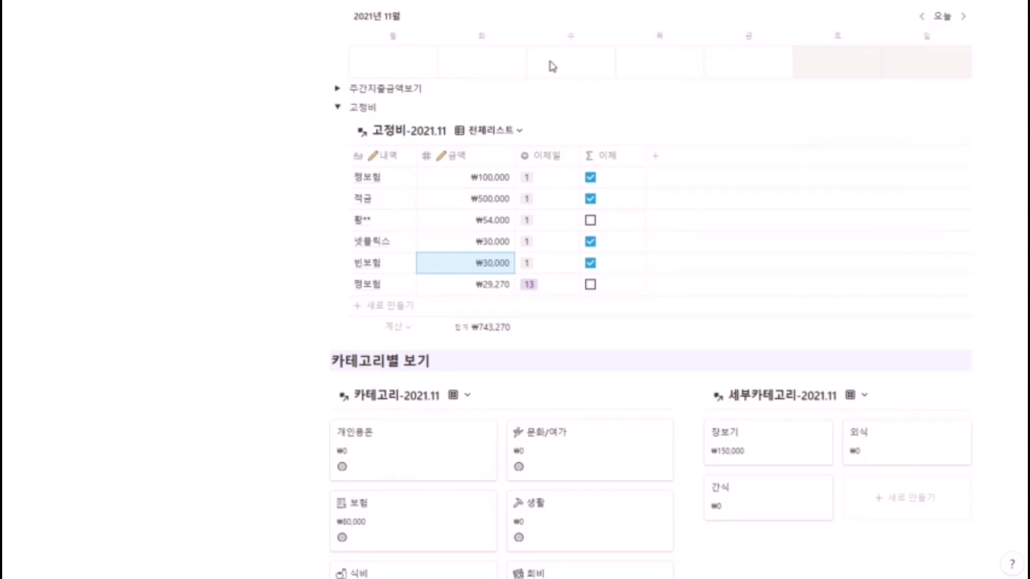
scroll(552, 66, up, 8)
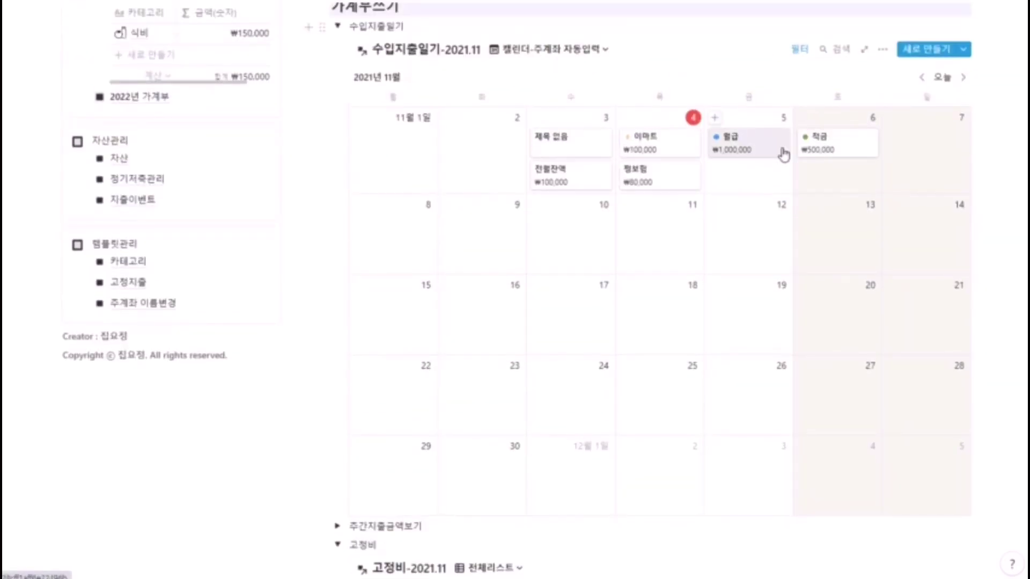
Step: Open the 적금 entry on November 6 in the calendar, examine its linked 고정비 item, and close the entry
click(847, 148)
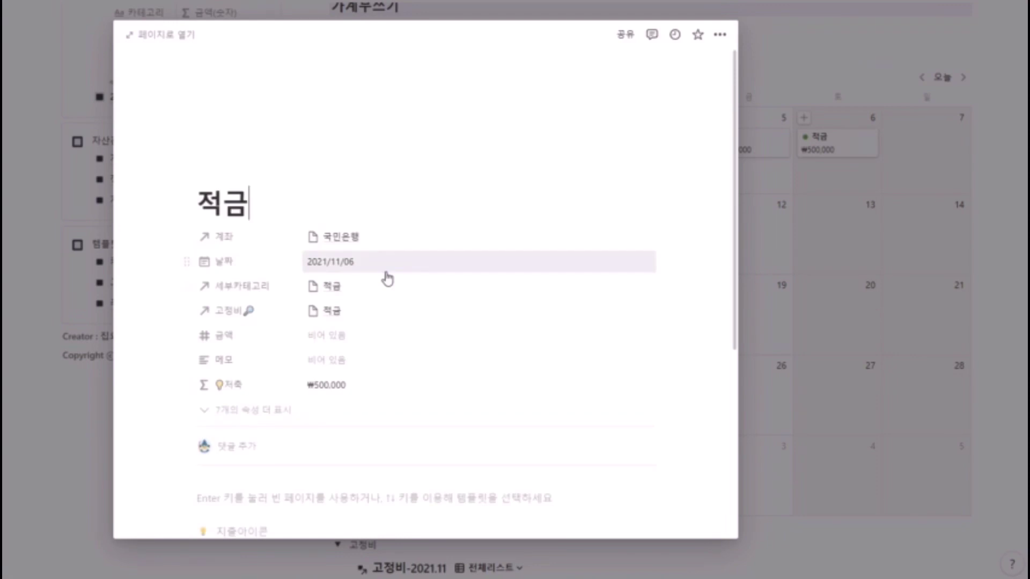
click(386, 312)
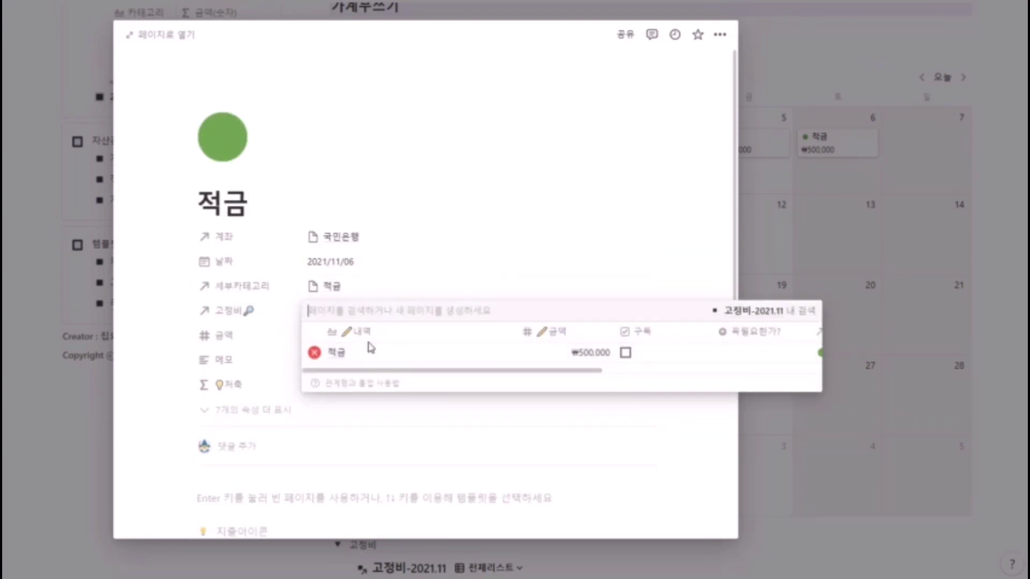
click(773, 188)
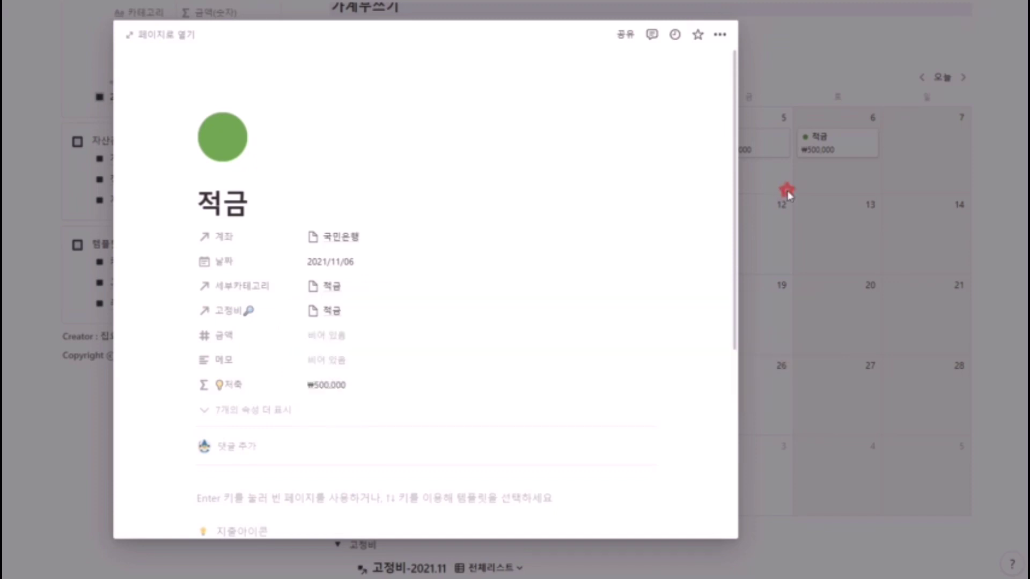
click(786, 190)
Step: Switch the 고정비-2021.11 table to the 이체예정 view to examine the pending transfers
scroll(631, 370, down, 6)
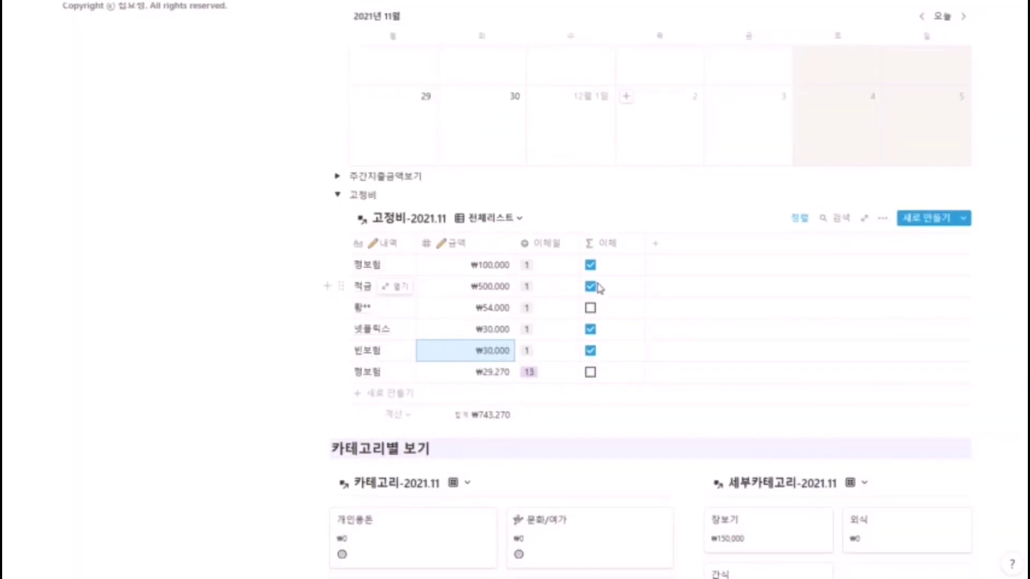
click(515, 218)
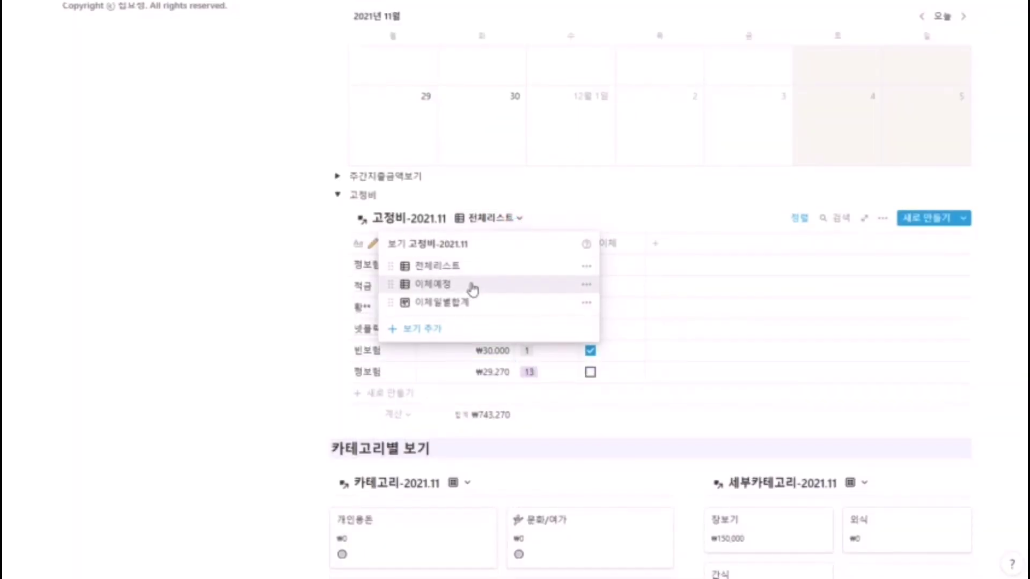
click(471, 289)
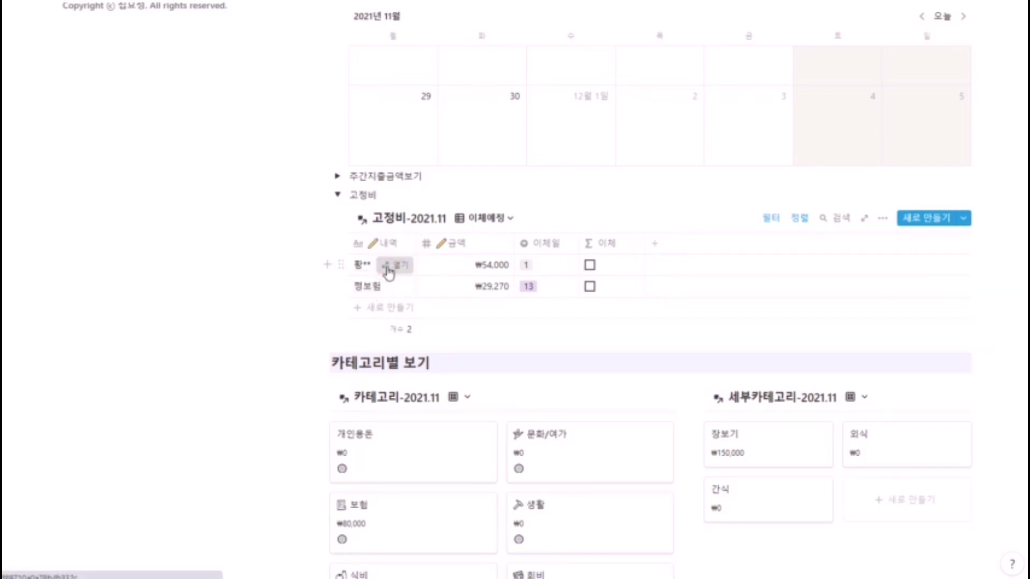
Step: Try enabling 자동이체 on the ₩54,000 fixed-cost entry, clear it again, and close the entry
click(389, 272)
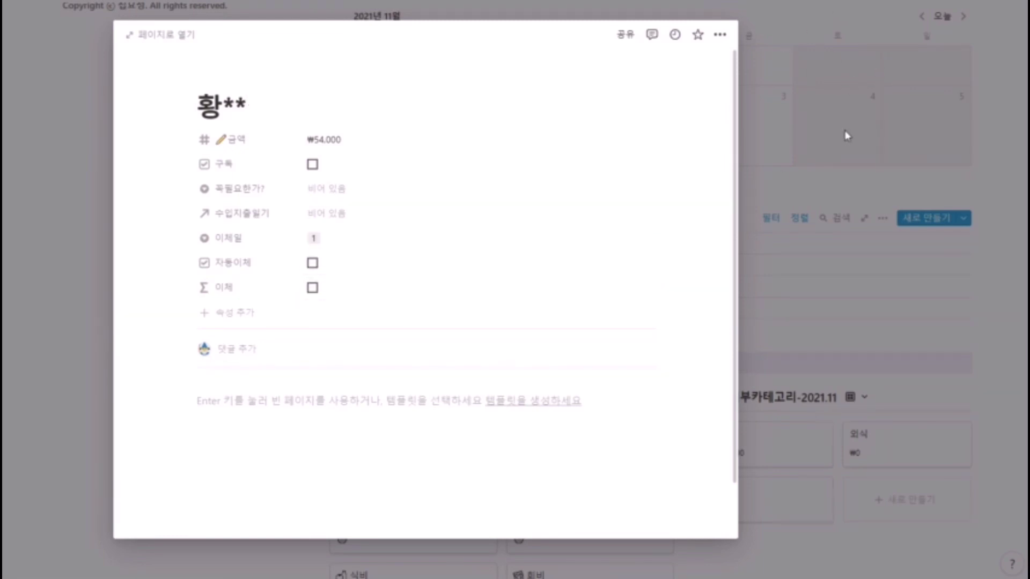
click(313, 267)
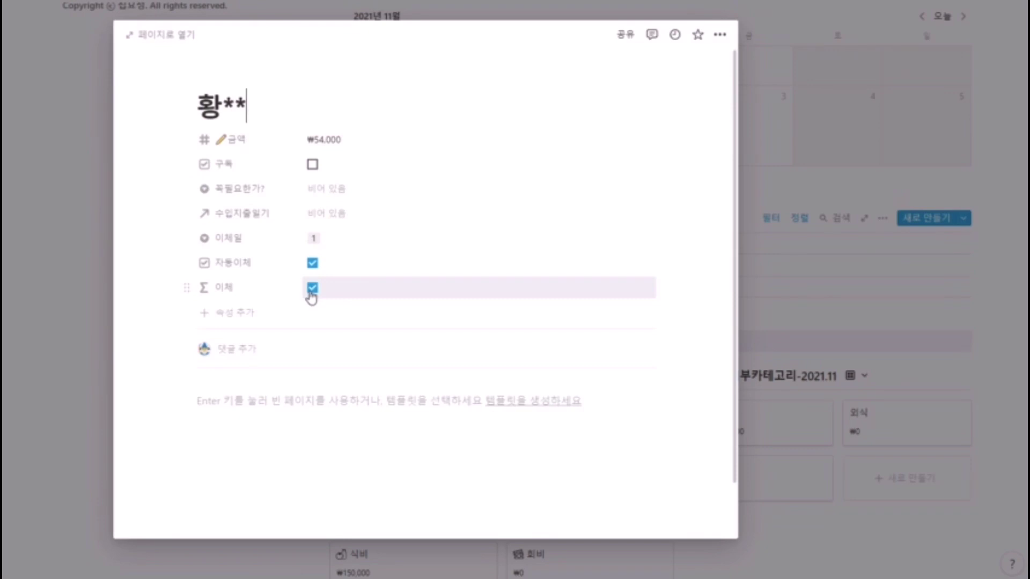
click(313, 264)
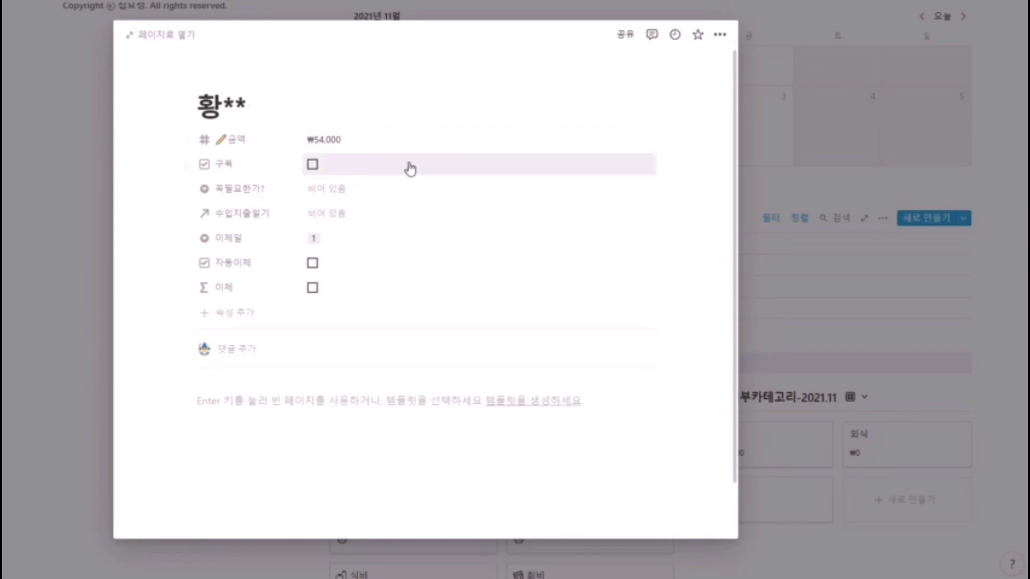
click(900, 144)
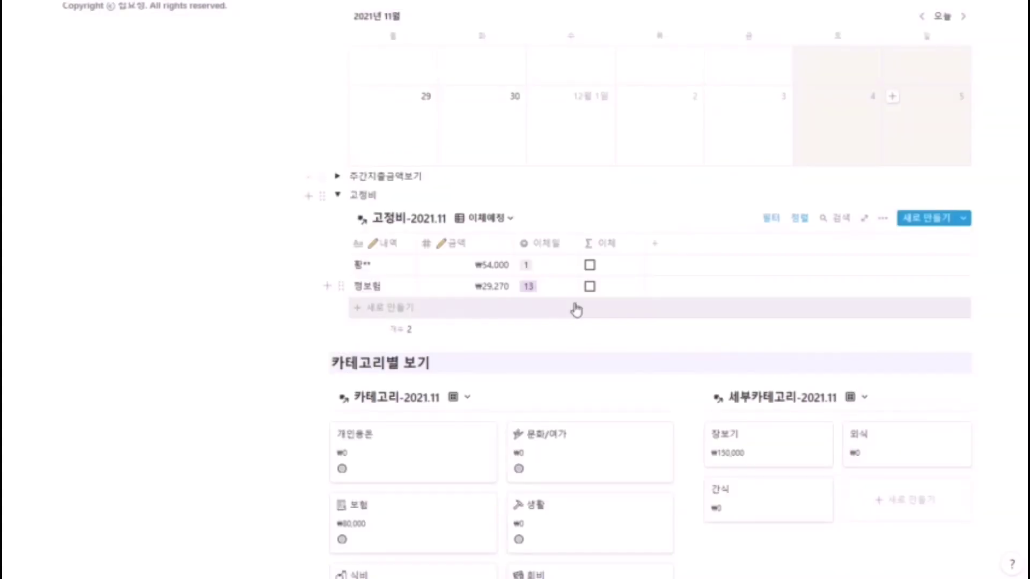
Step: Switch 고정비-2021.11 to the 이체일별합계 view to review the totals per transfer date, and collapse the 고정비 section
click(501, 225)
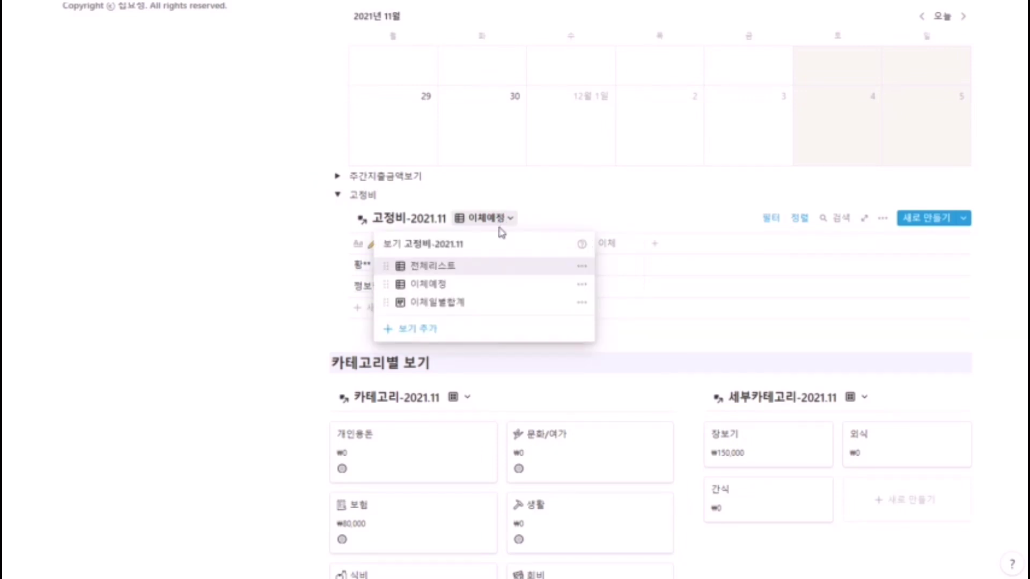
click(478, 298)
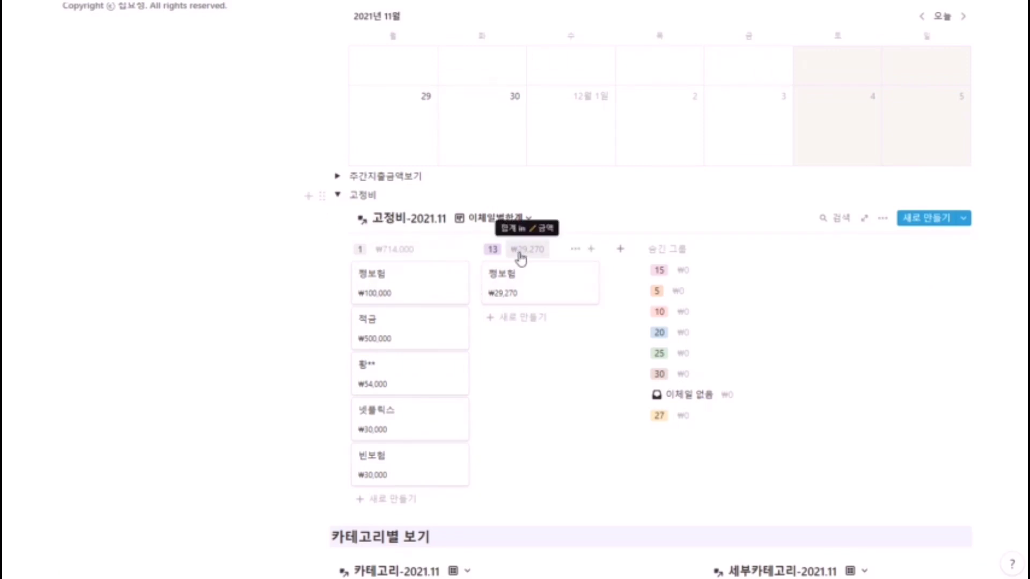
click(337, 195)
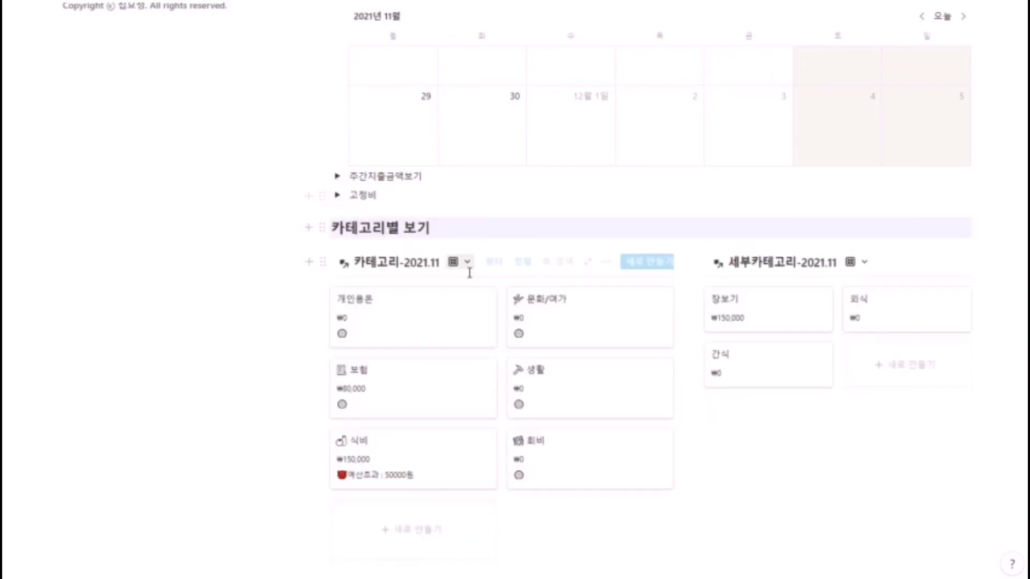
Step: Review the 수입, 저축 and 지출카테고리보기 views of 카테고리-2021.11 in the 카테고리별 보기 section
scroll(467, 276, down, 3)
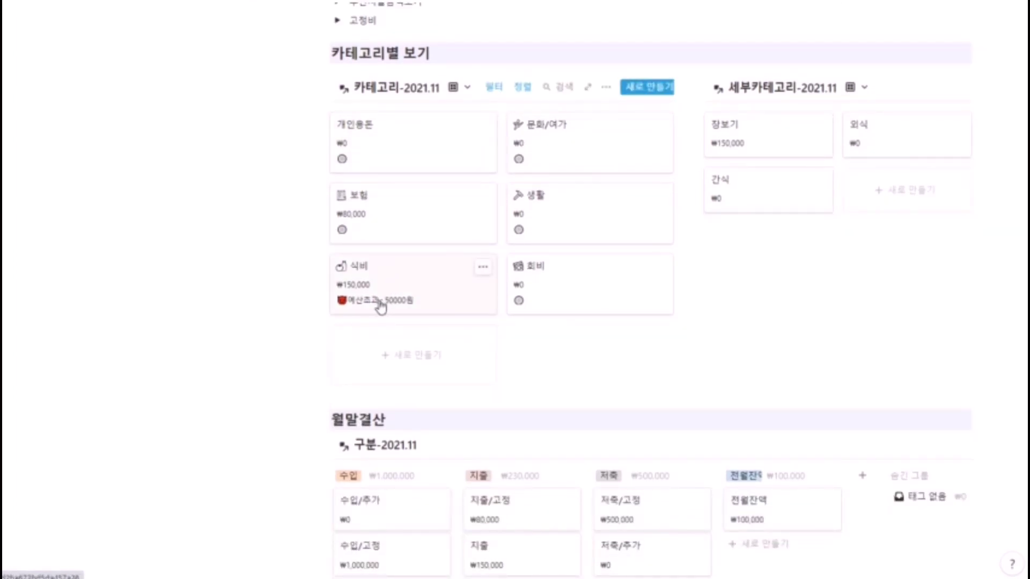
click(467, 88)
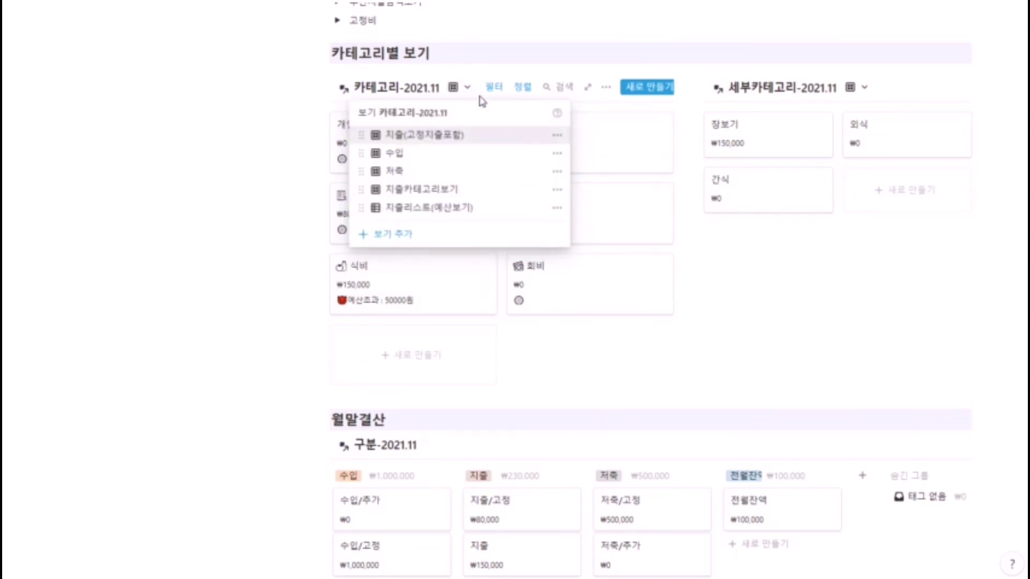
click(403, 153)
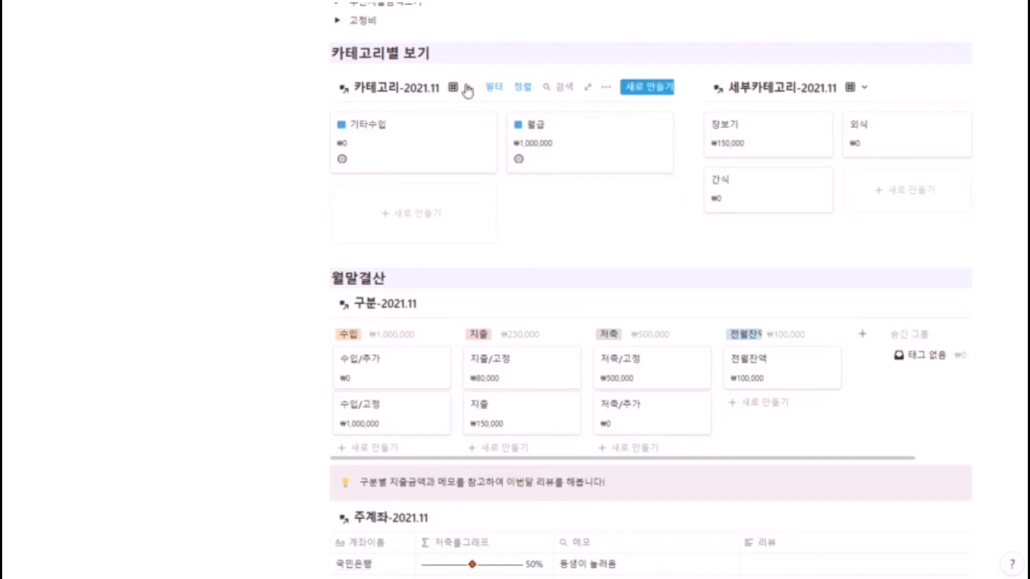
click(467, 88)
click(414, 170)
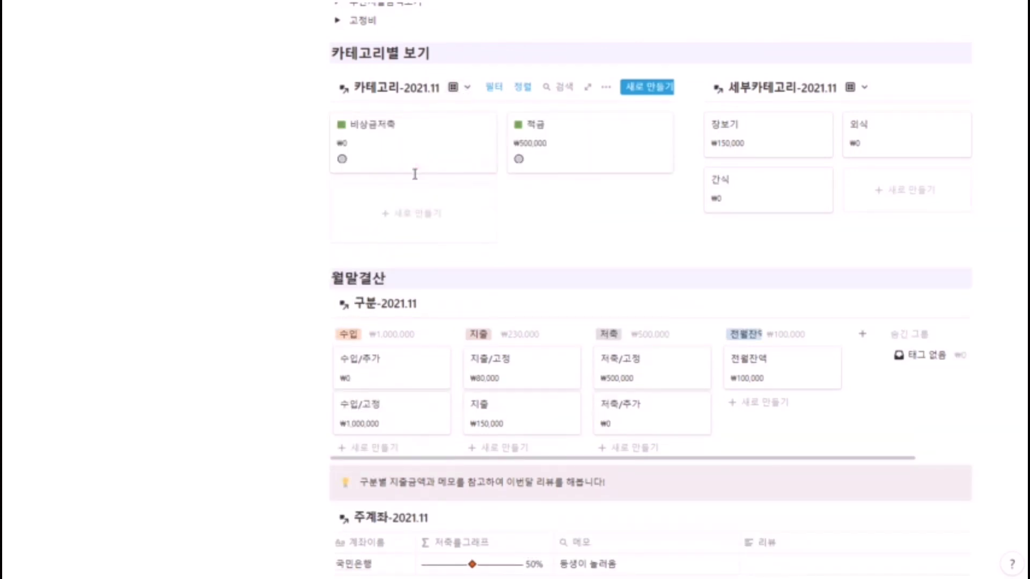
click(466, 87)
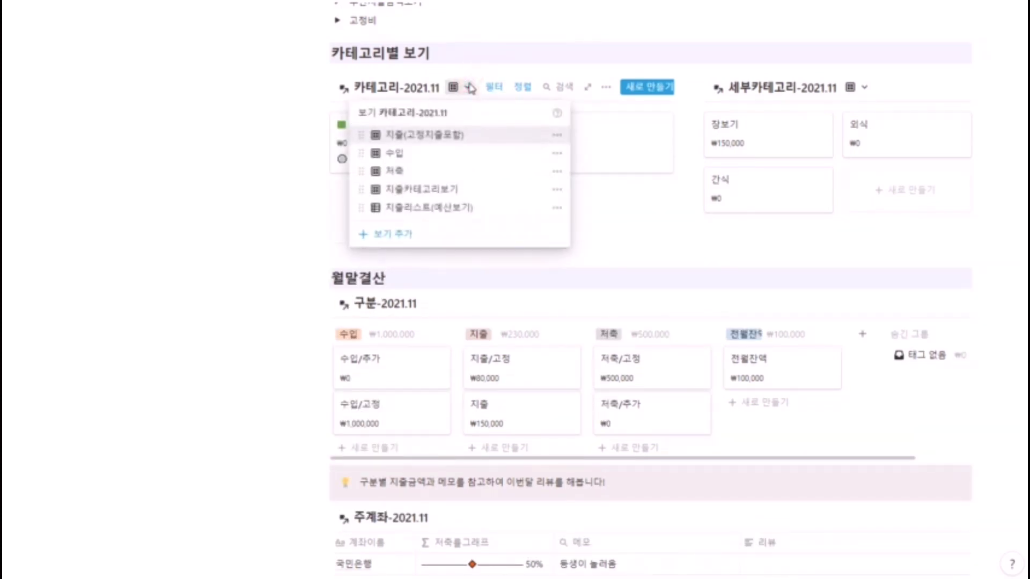
click(454, 190)
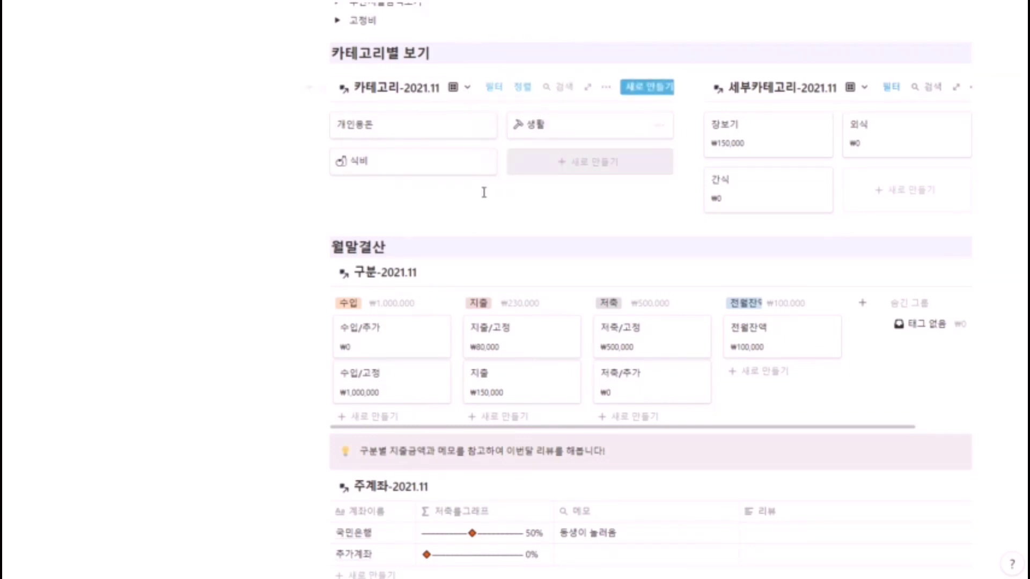
Step: Examine the available views and the 식비 filter of 세부카테고리-2021.11, and return 카테고리-2021.11 to the 지출(고정지출포함) view
click(864, 89)
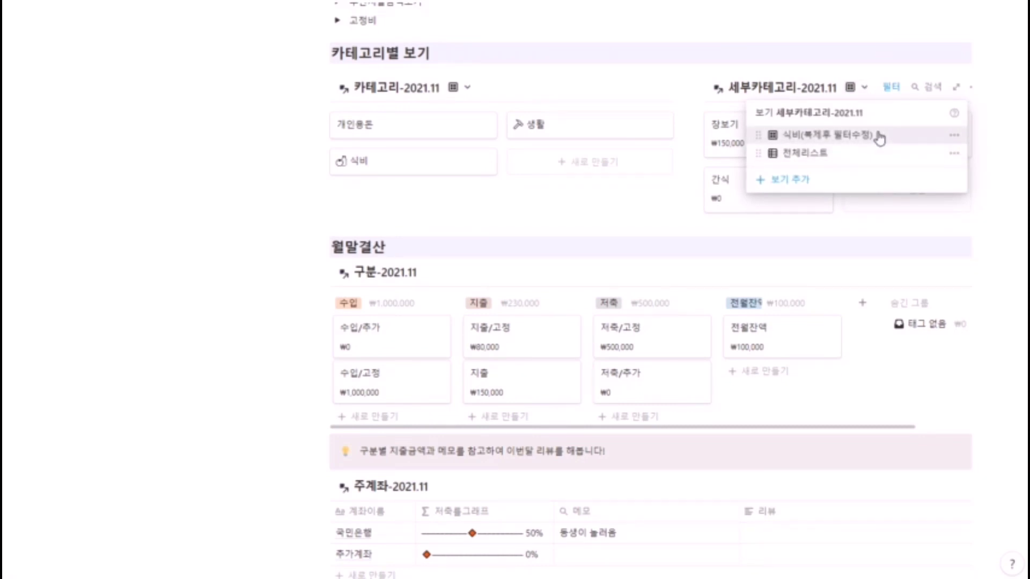
click(823, 65)
click(891, 87)
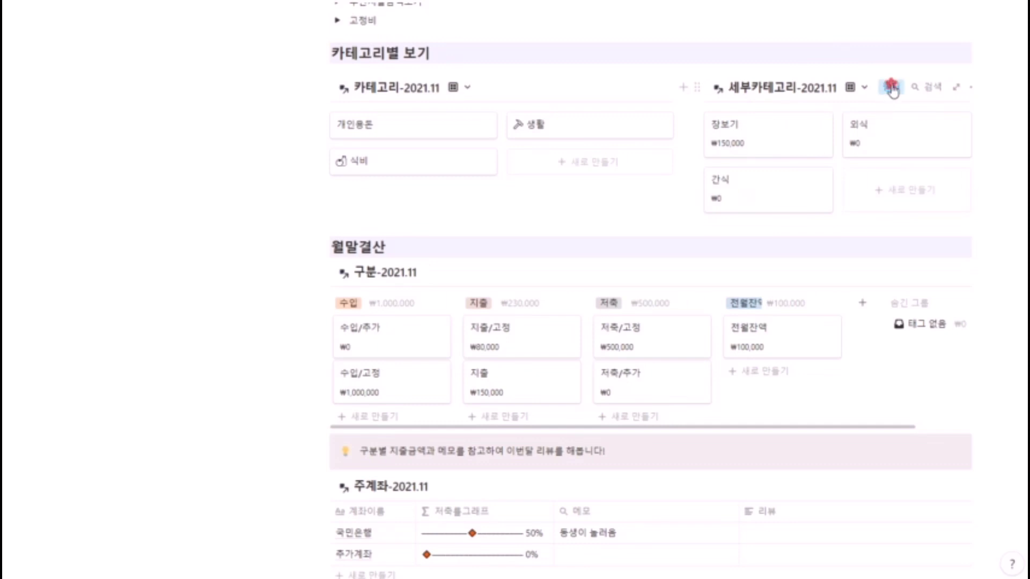
click(829, 67)
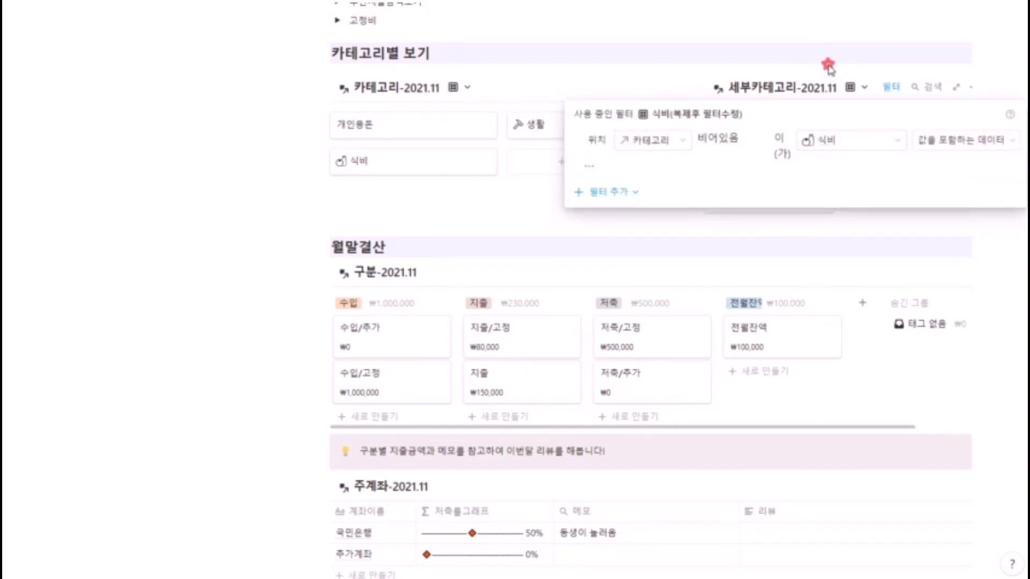
click(467, 87)
click(427, 137)
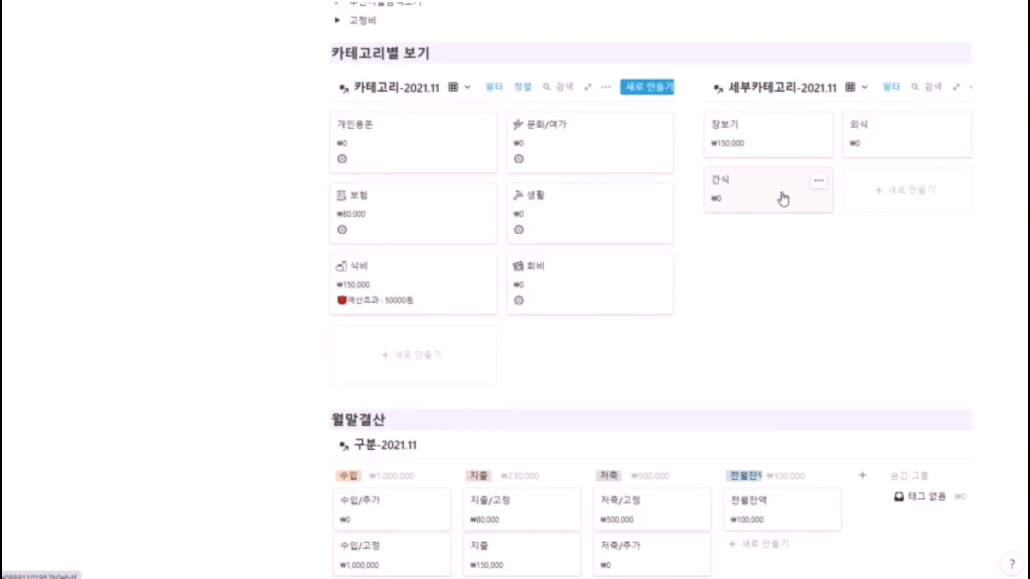
Step: Duplicate the 식비(복제후 필터수정) view of 세부카테고리-2021.11 and rename the copy 개인용돈
click(864, 87)
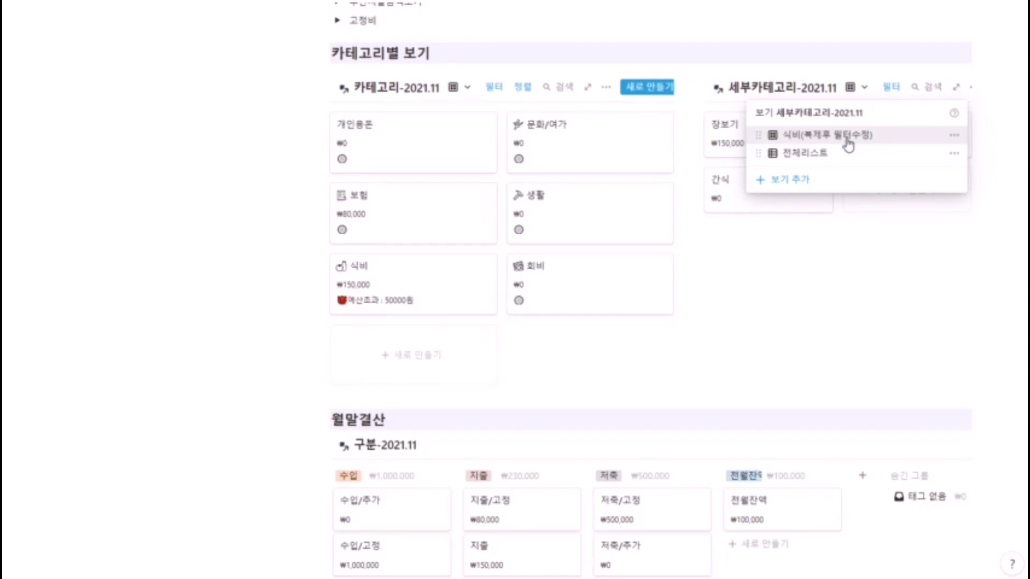
click(955, 136)
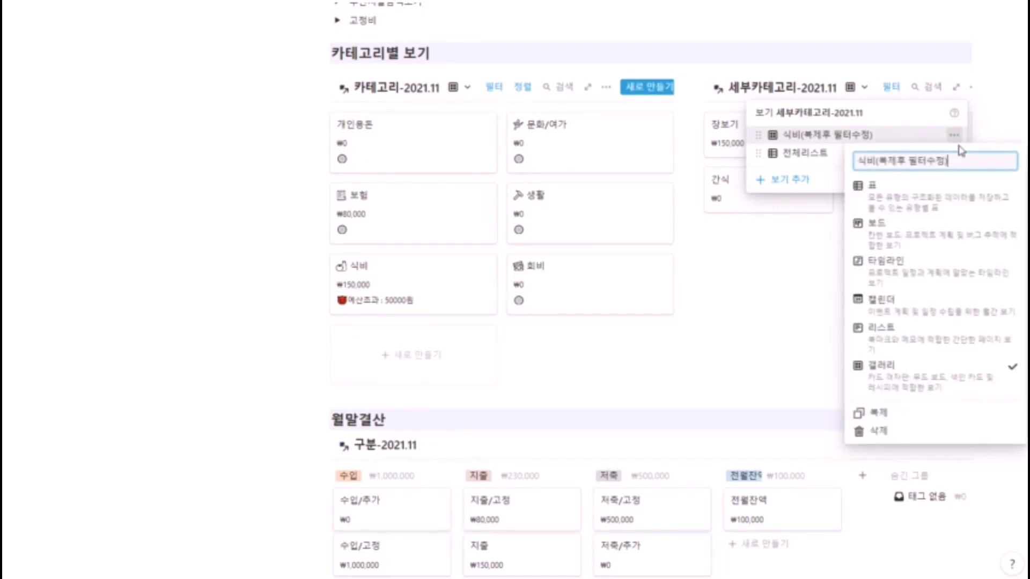
click(871, 411)
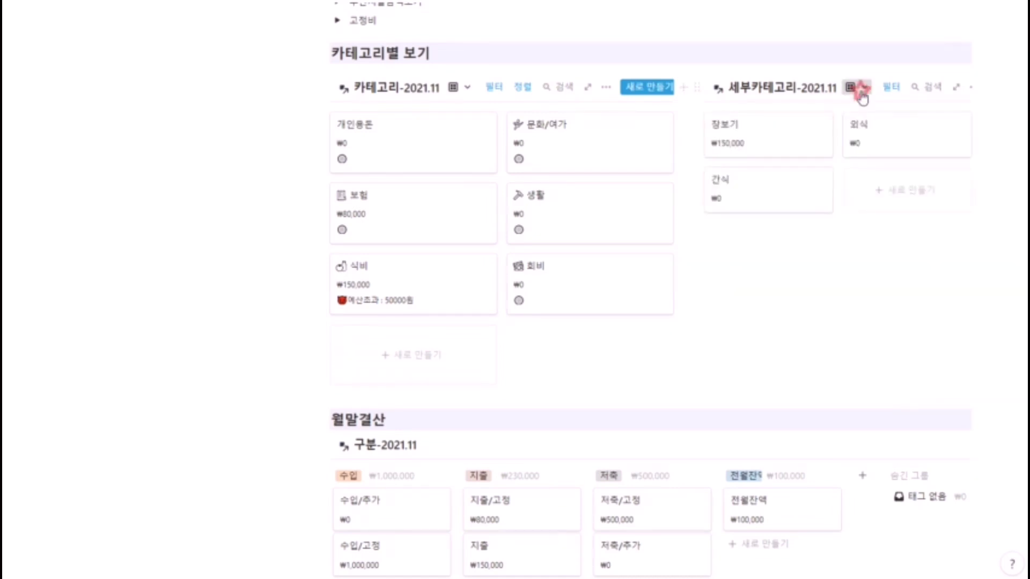
click(864, 88)
click(955, 154)
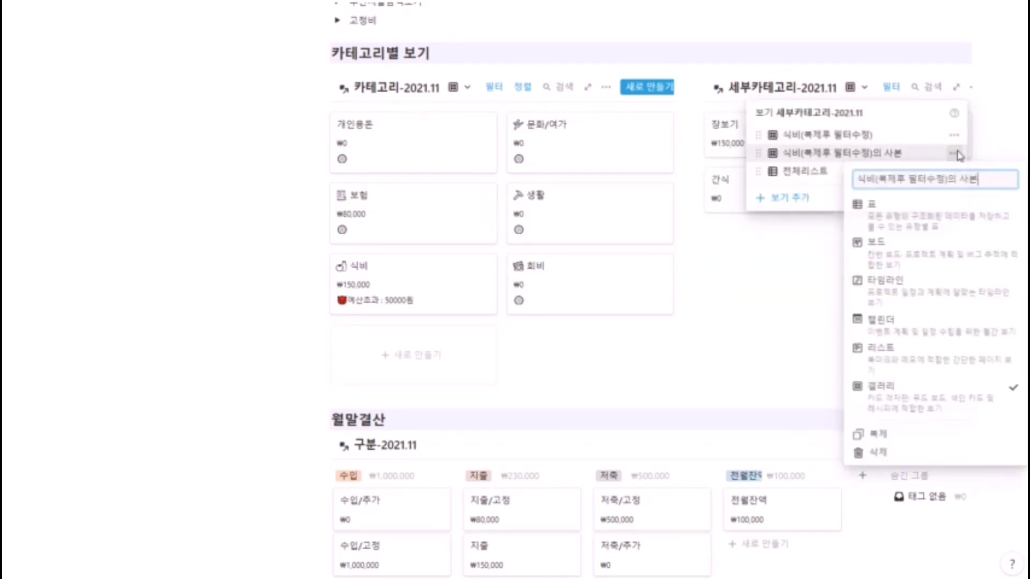
drag(983, 180, 798, 187)
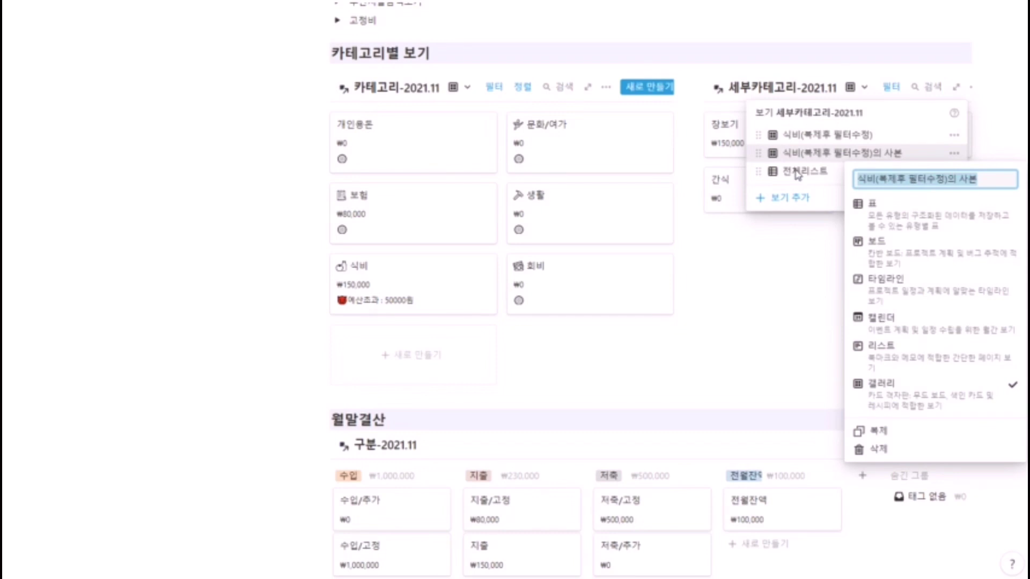
text(결)
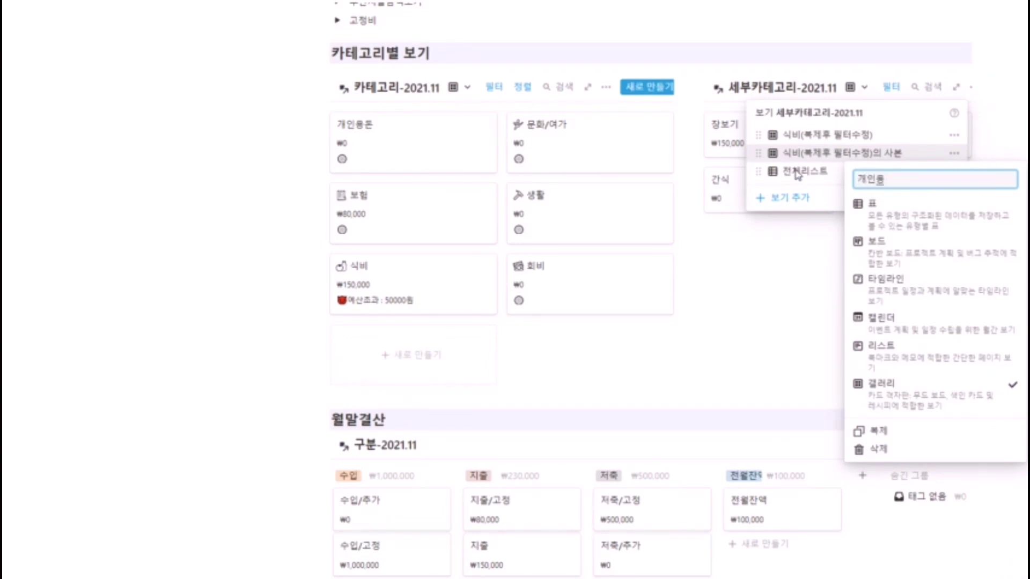
click(826, 196)
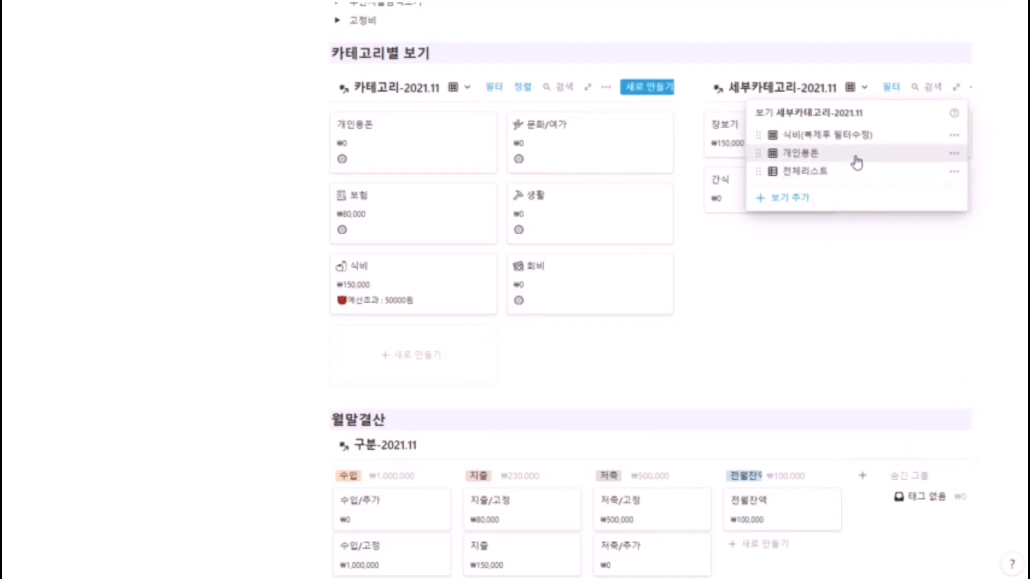
click(789, 248)
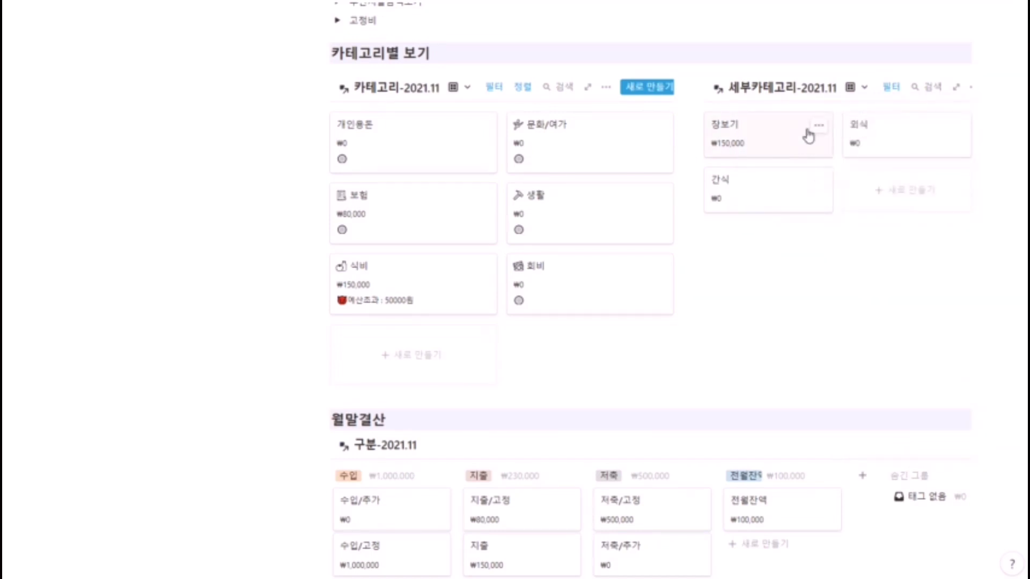
Step: Set the 카테고리 filter of the 개인용돈 view to the 개인용돈 category
click(891, 87)
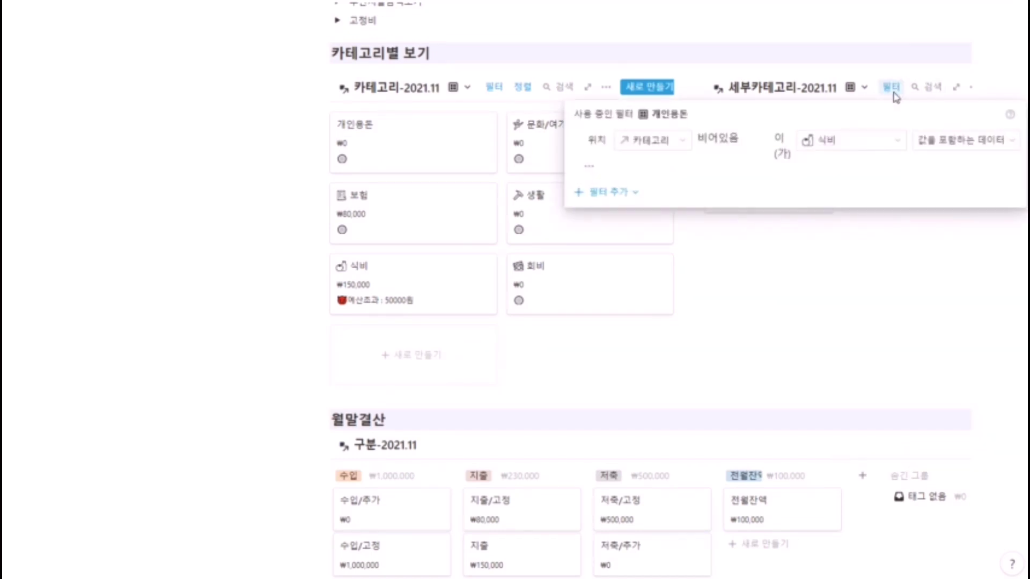
click(844, 143)
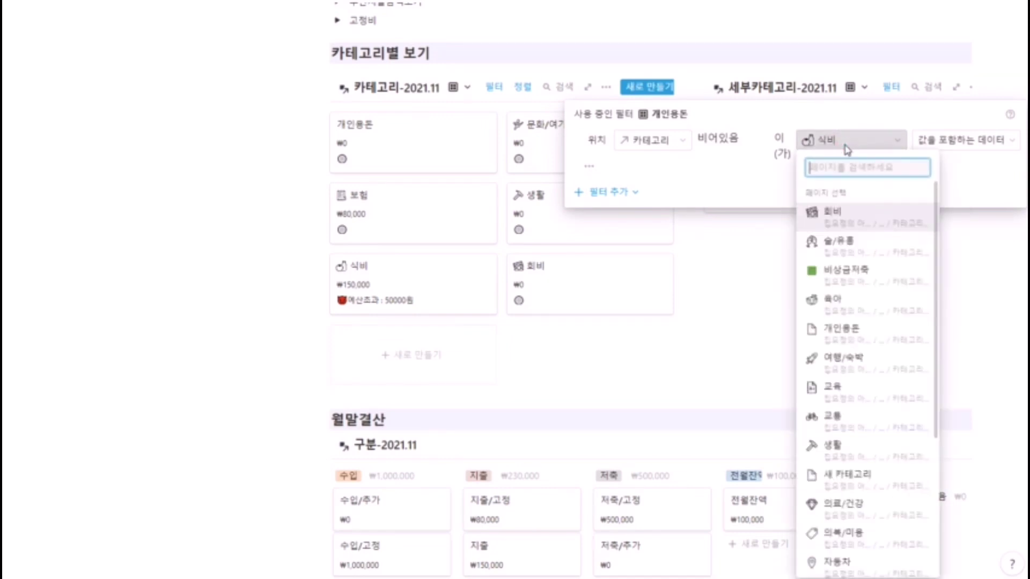
text(ㄱ)
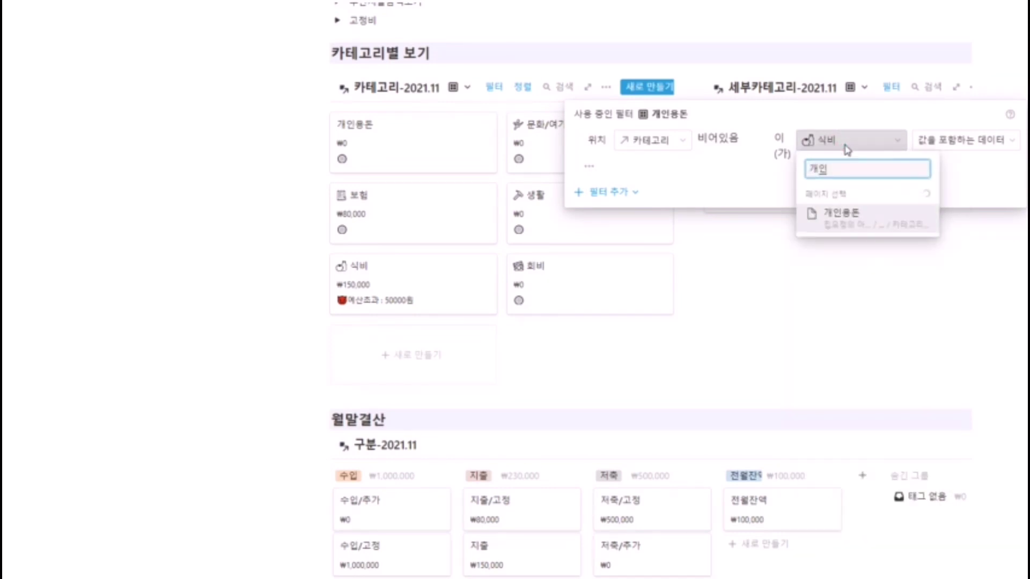
click(851, 228)
click(843, 270)
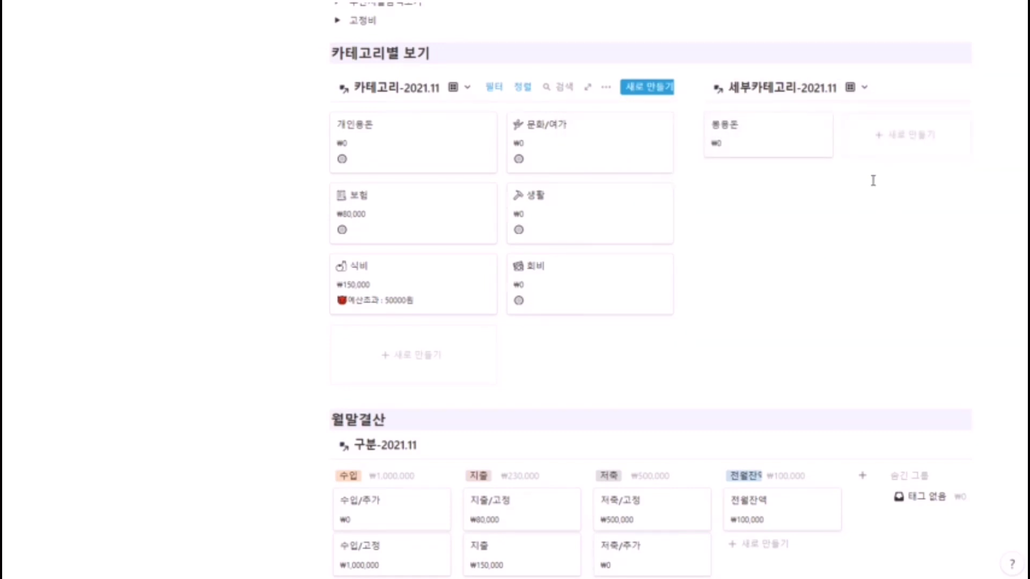
Step: Duplicate the 개인용돈 view of 세부카테고리-2021.11 and rename the copy 문화/여가
click(863, 88)
click(952, 154)
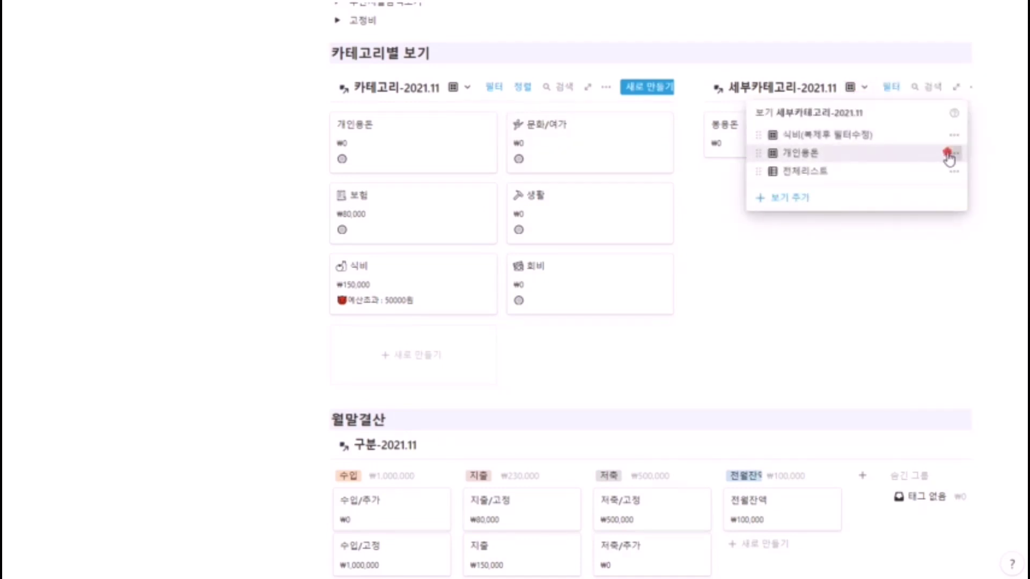
click(912, 432)
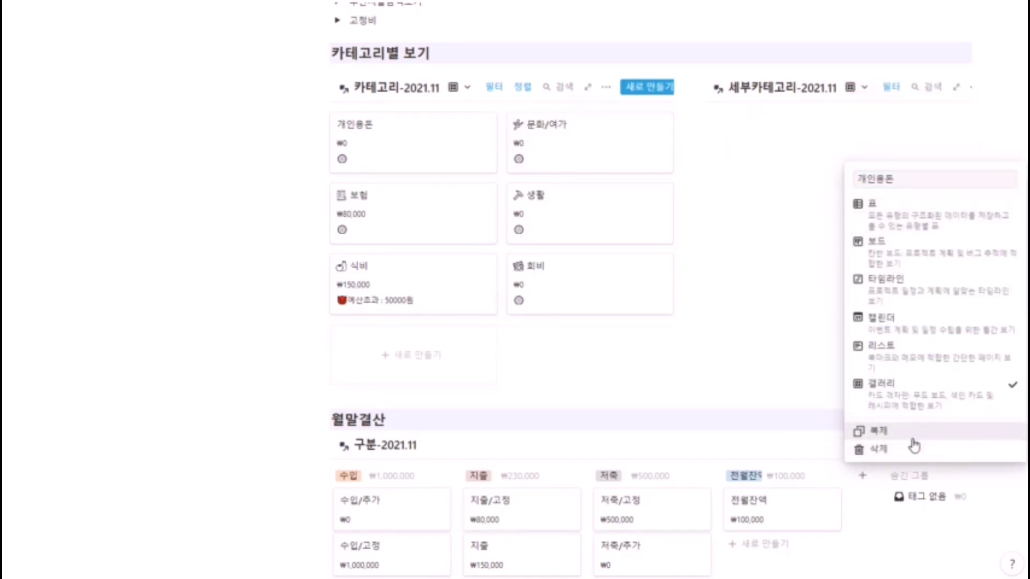
click(891, 88)
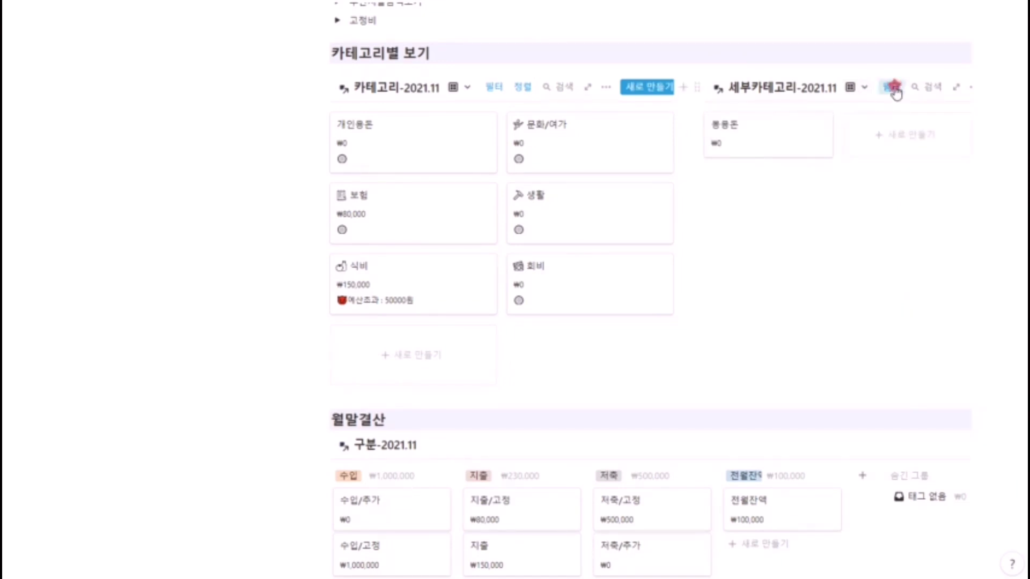
click(862, 91)
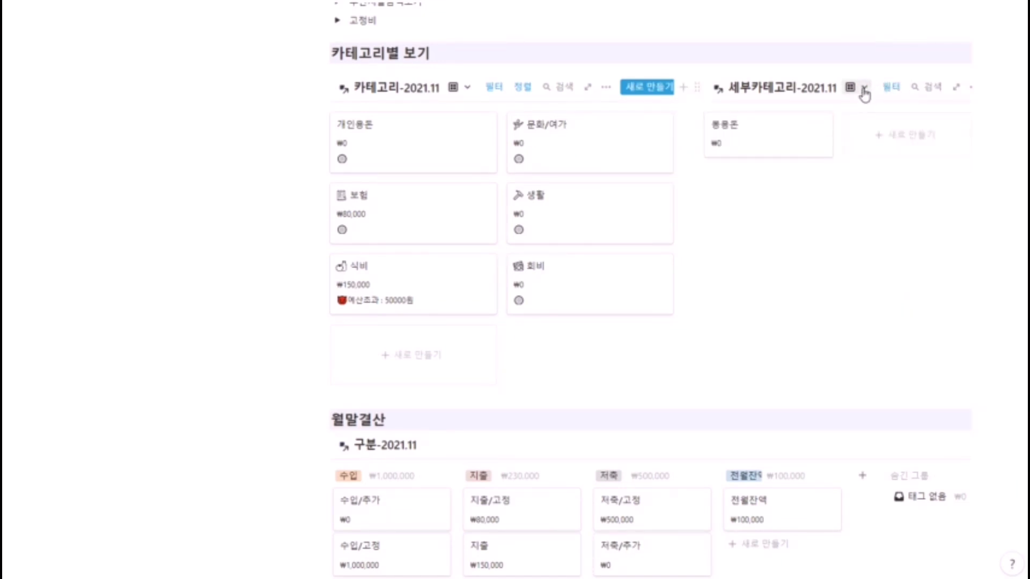
click(863, 88)
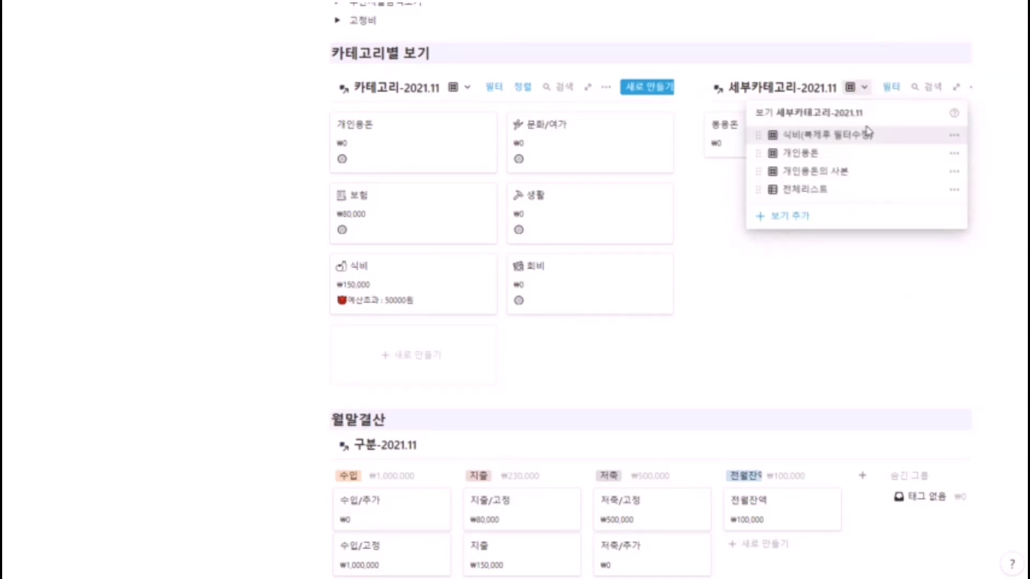
click(954, 171)
drag(948, 199, 853, 203)
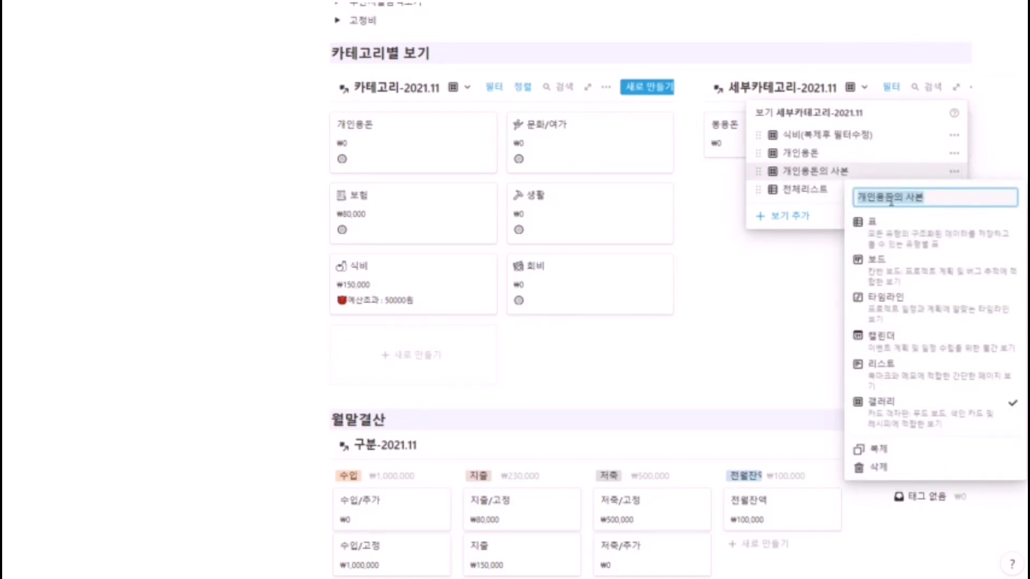
text(문화/여가)
key(Return)
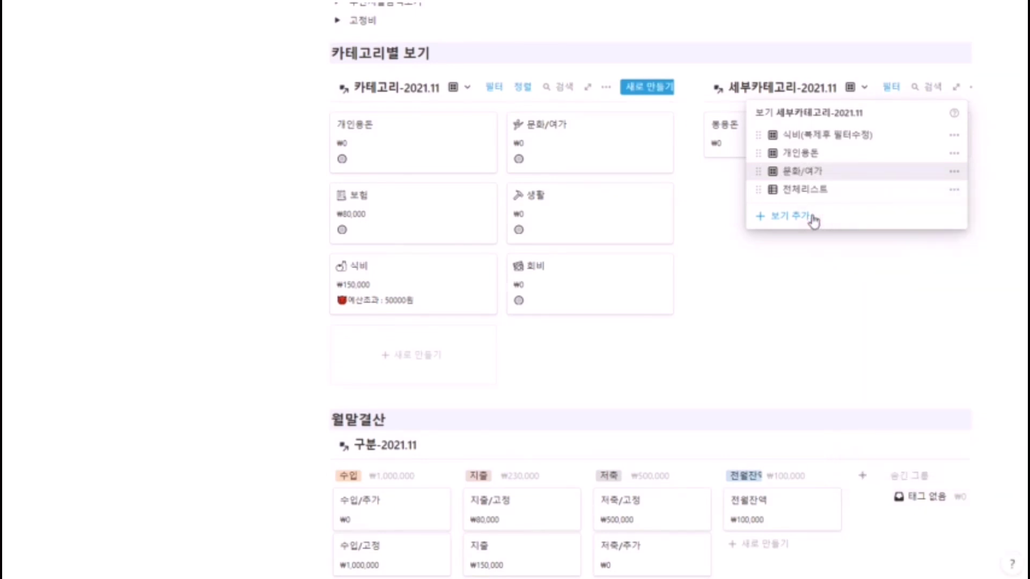
Step: Set the 카테고리 filter of the 문화/여가 view in 세부카테고리-2021.11 to the 문화/여가 category
click(915, 172)
click(906, 248)
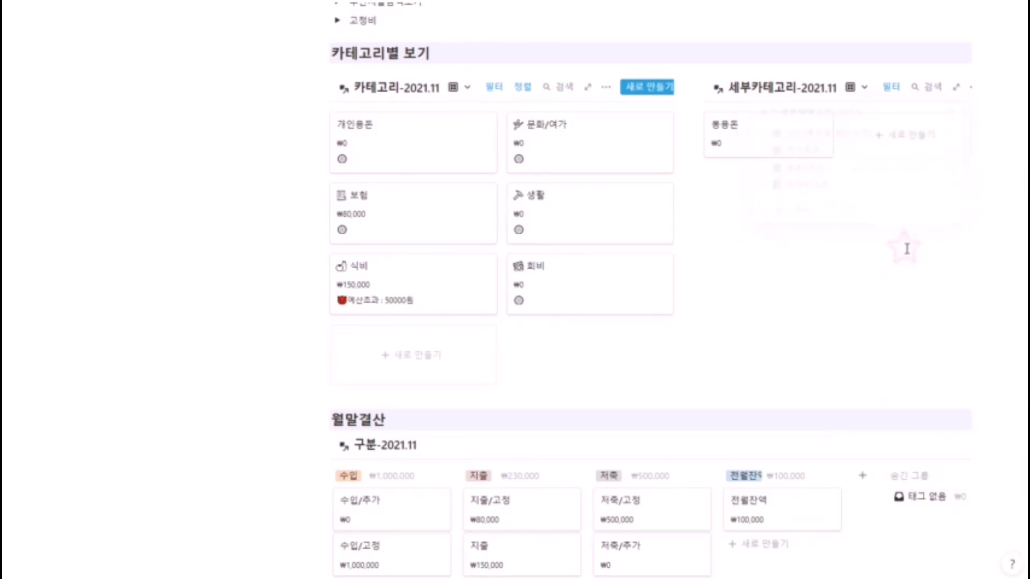
click(891, 87)
click(848, 140)
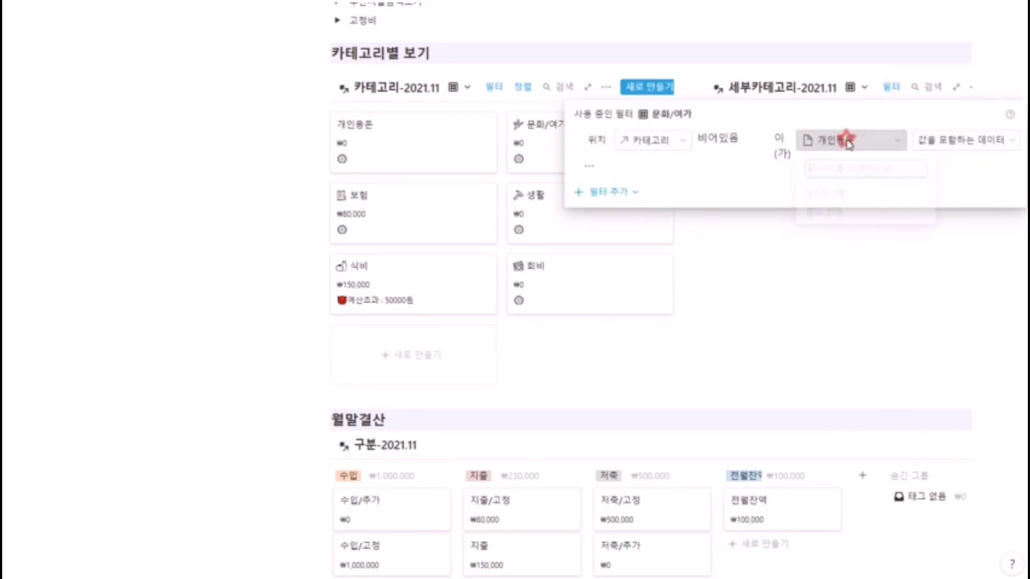
text(ㅁ)
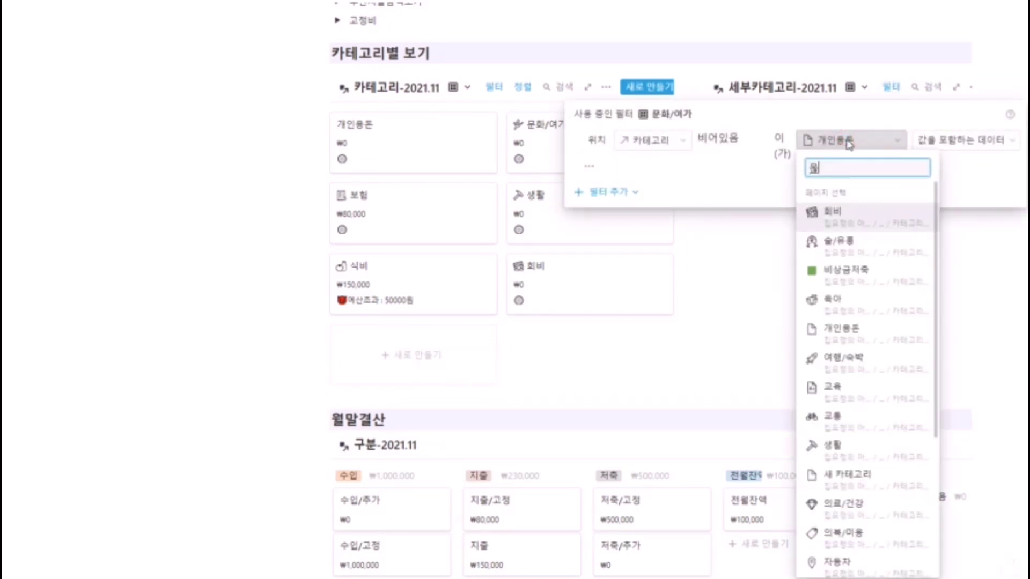
click(850, 212)
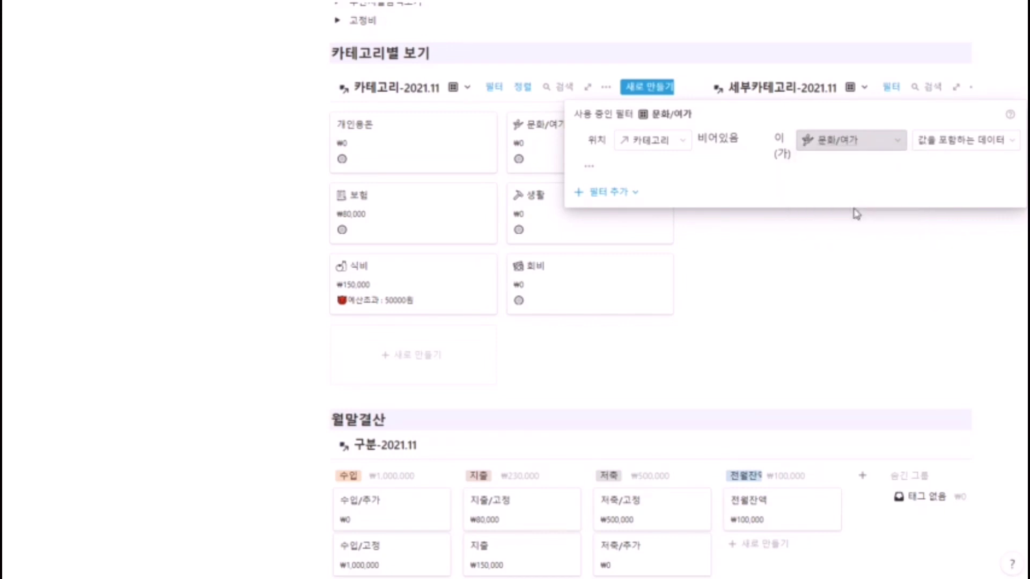
click(814, 305)
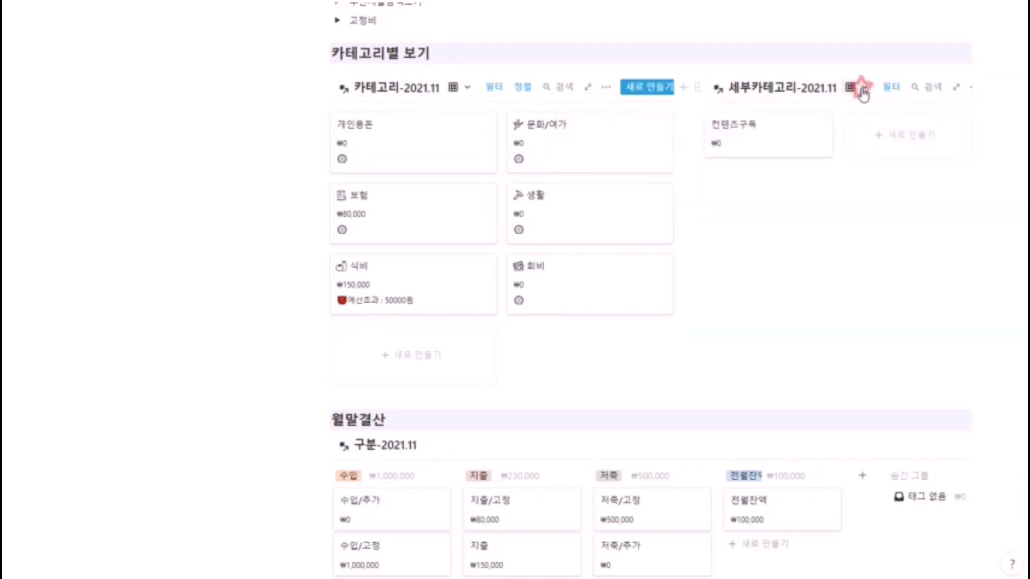
click(863, 89)
click(835, 172)
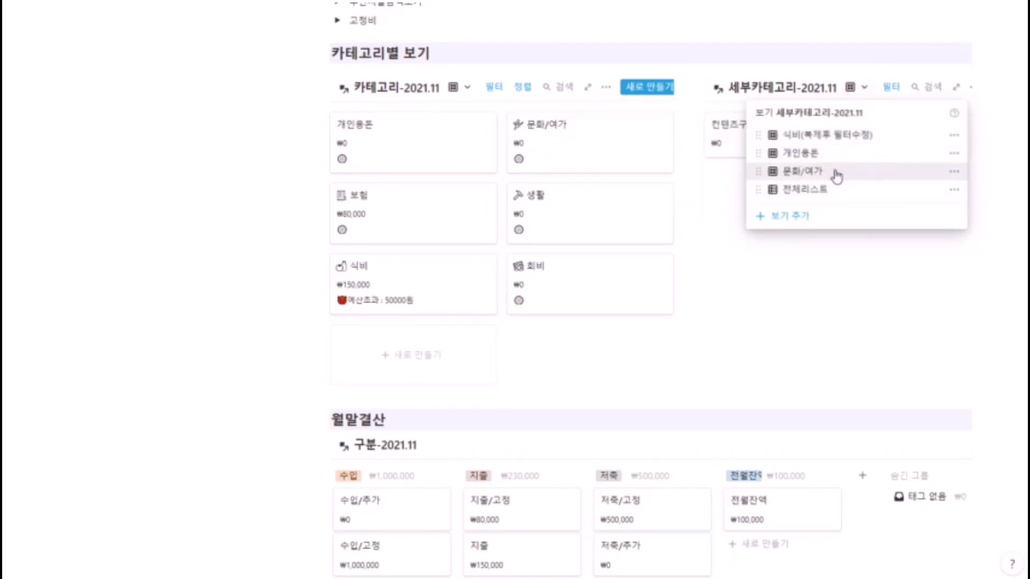
click(794, 247)
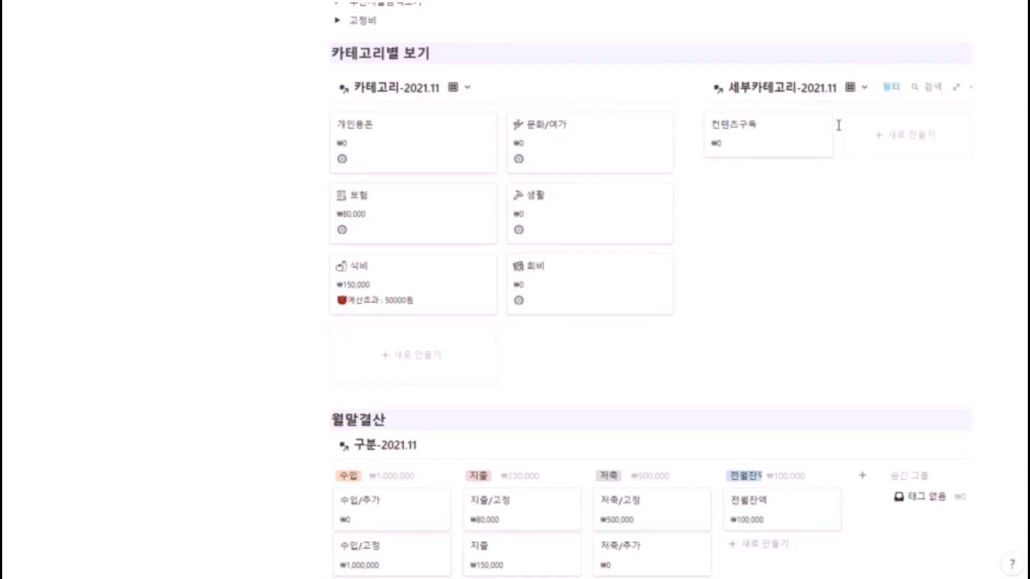
Step: Open the configuration of the 이번달 가계부 만들기 template button and check the view list of 세부카테고리-2022.00
scroll(648, 273, up, 10)
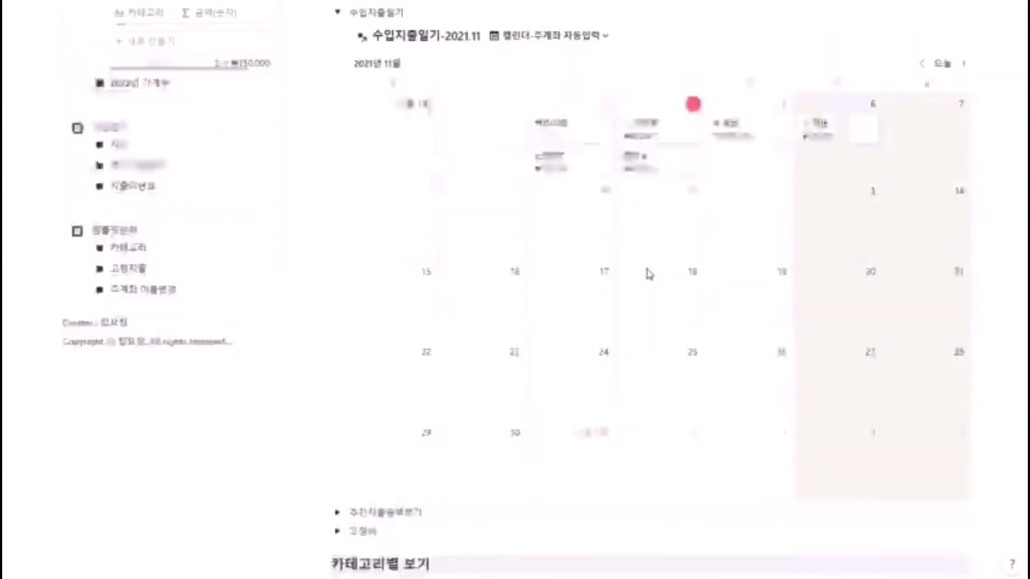
scroll(648, 273, up, 10)
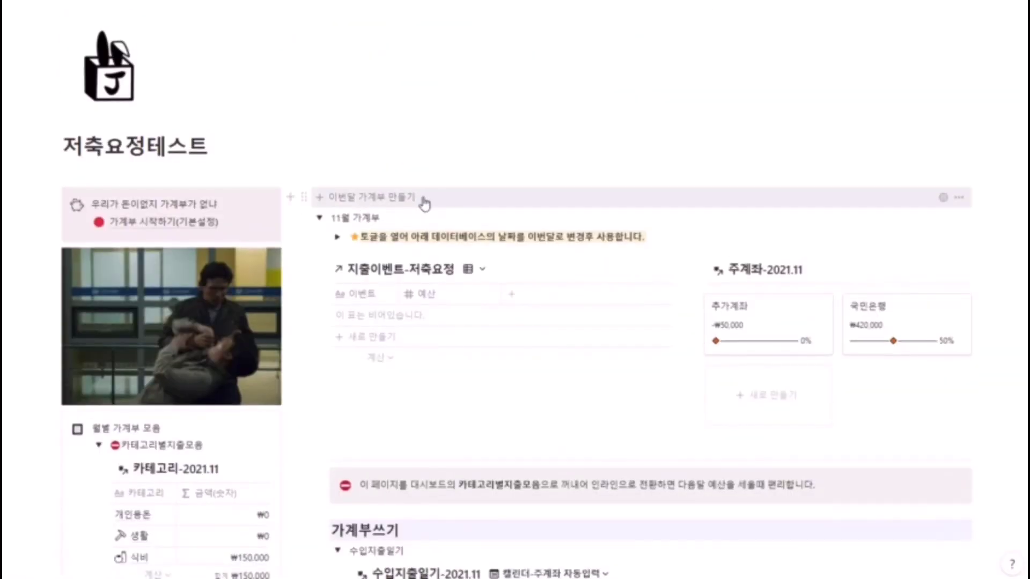
click(942, 198)
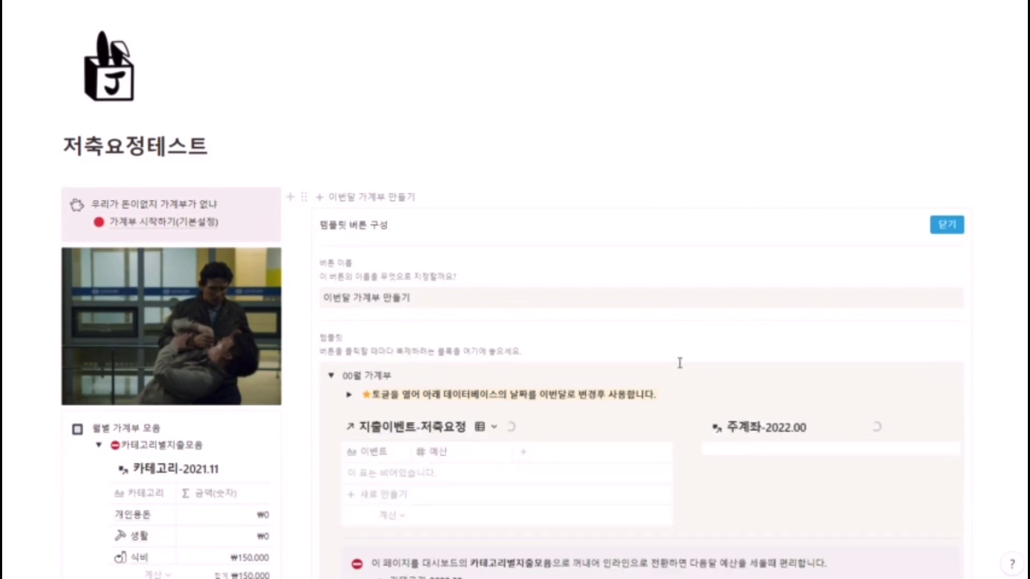
scroll(680, 363, down, 8)
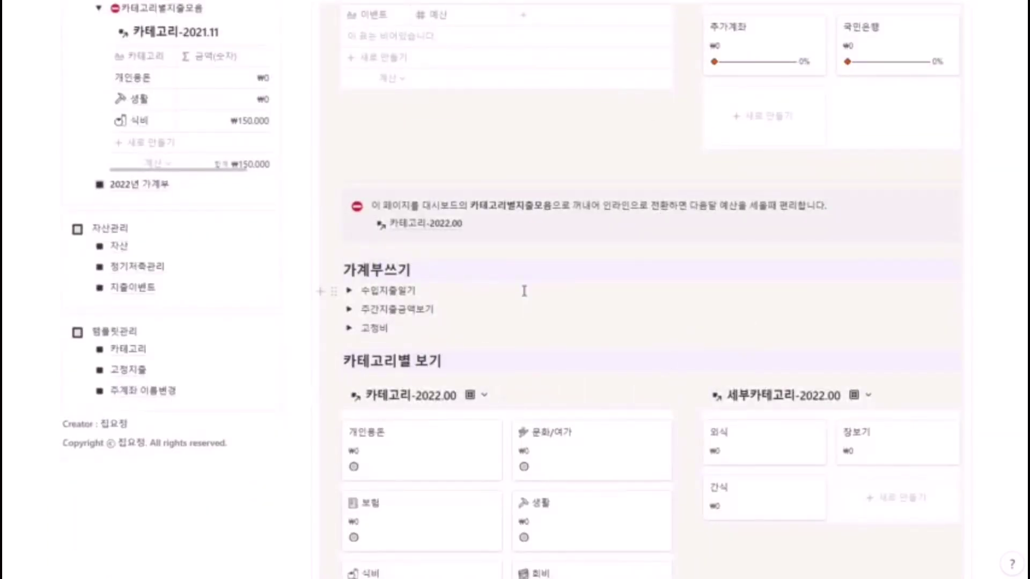
scroll(468, 289, down, 3)
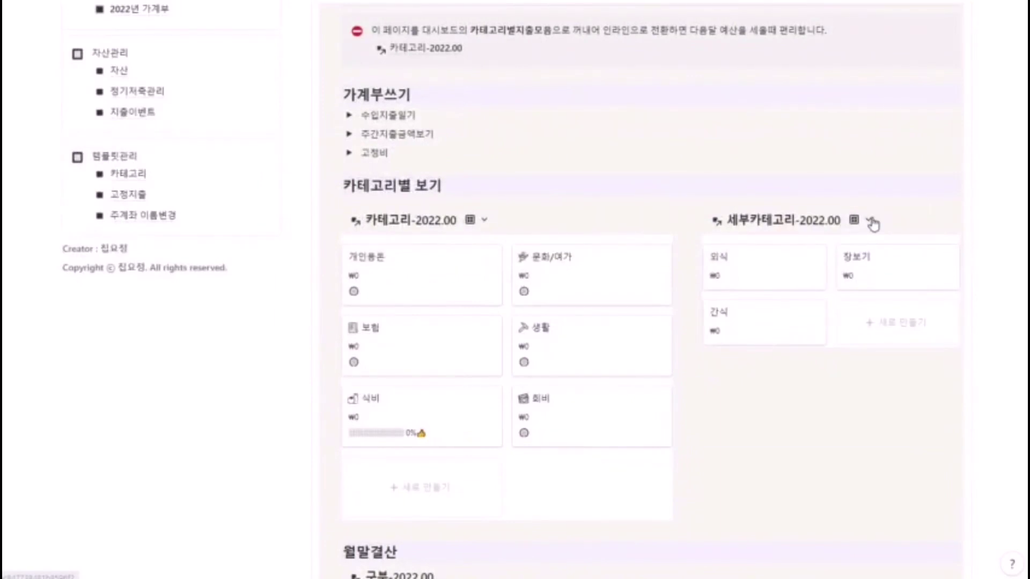
click(869, 221)
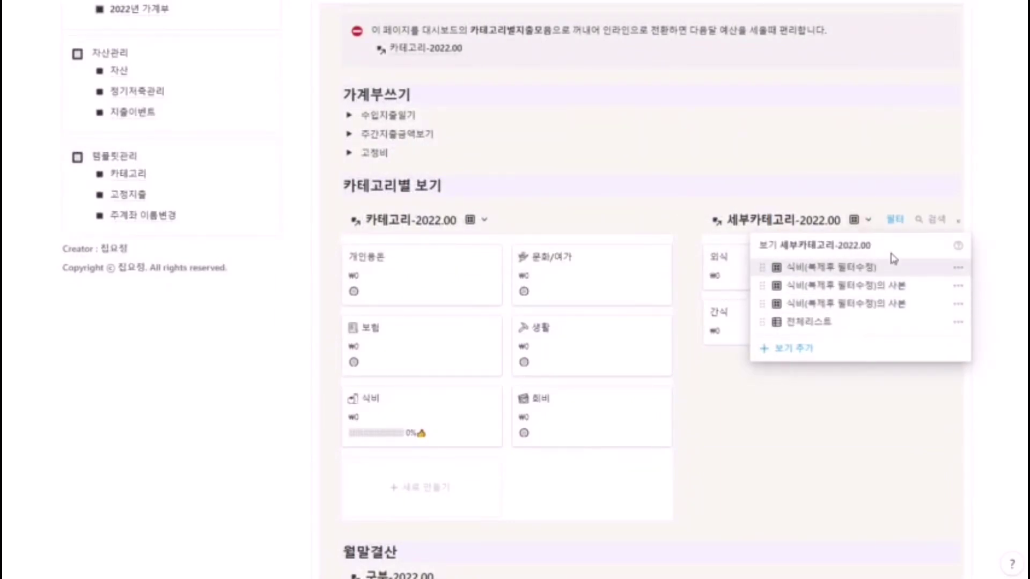
Step: Switch 카테고리-2022.00 in the template to the 지출카테고리보기 view
click(484, 220)
click(484, 220)
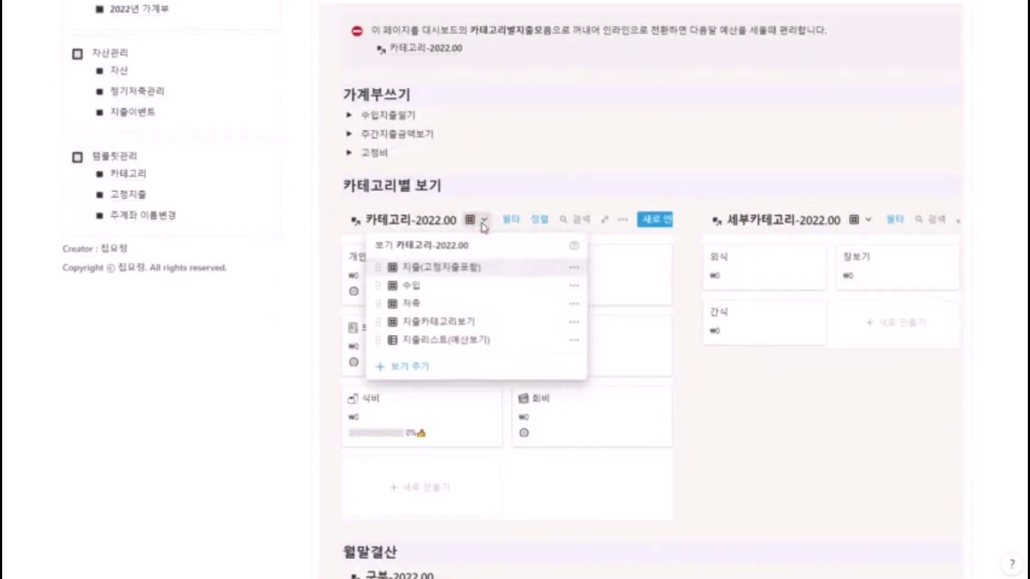
click(433, 323)
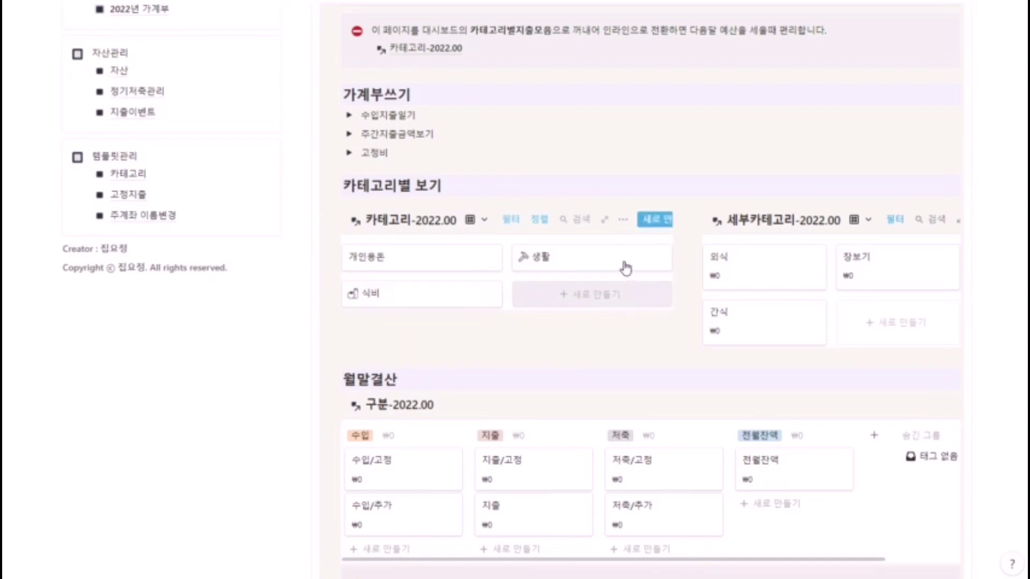
Step: Rename the first 식비(복제후 필터수정)의 사본 view of 세부카테고리-2022.00 as 생활
click(868, 220)
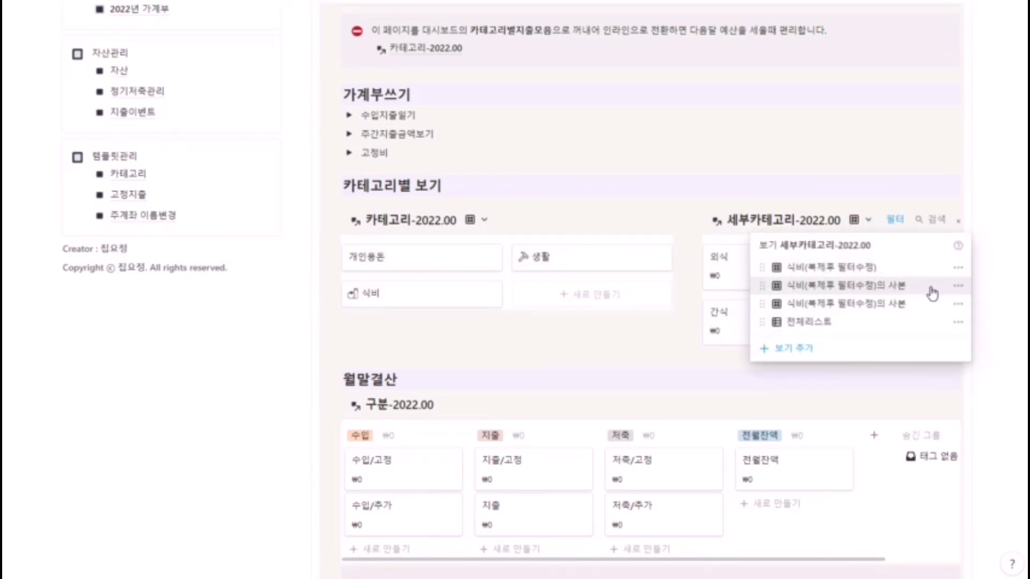
click(958, 288)
drag(979, 295, 803, 300)
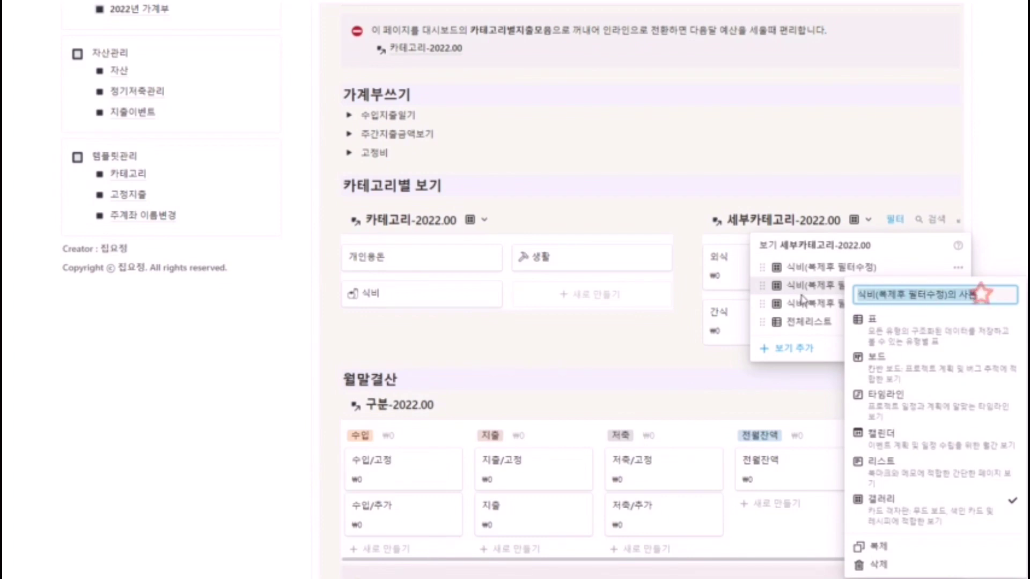
text(세)
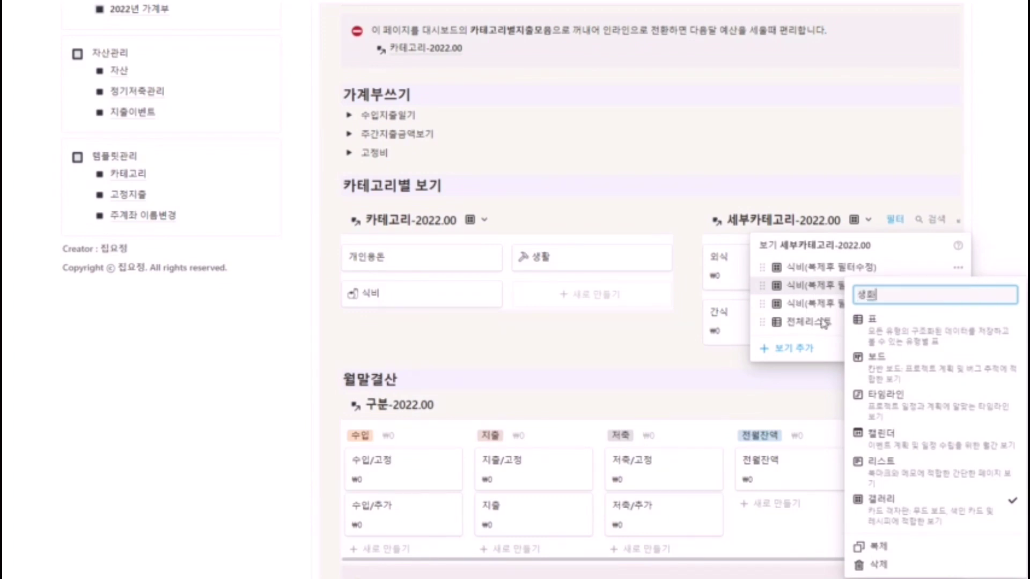
text(활)
click(796, 304)
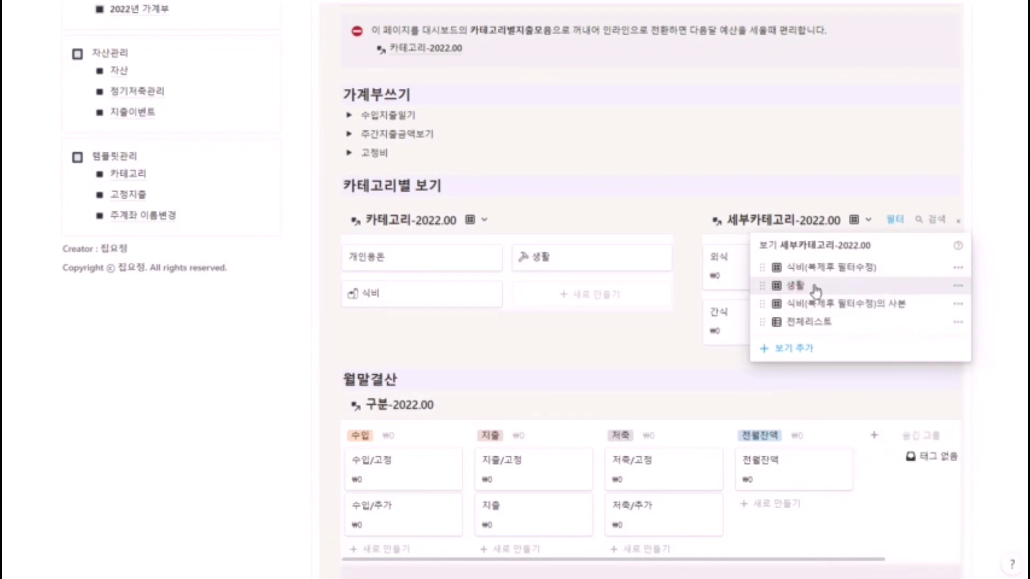
Step: Set the 카테고리 filter of the 생활 view in 세부카테고리-2022.00 to the 생활 category
click(816, 291)
click(894, 219)
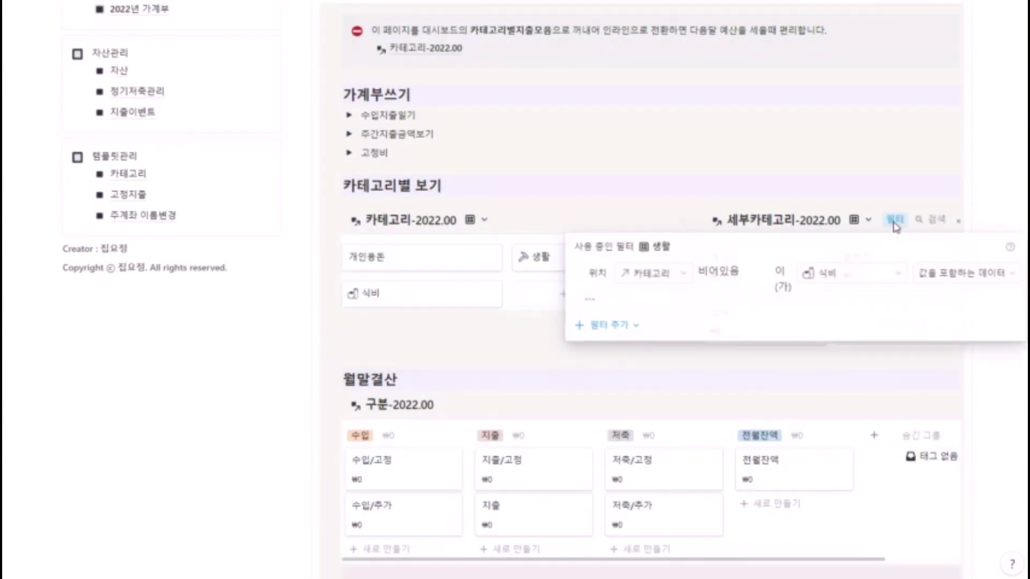
click(876, 273)
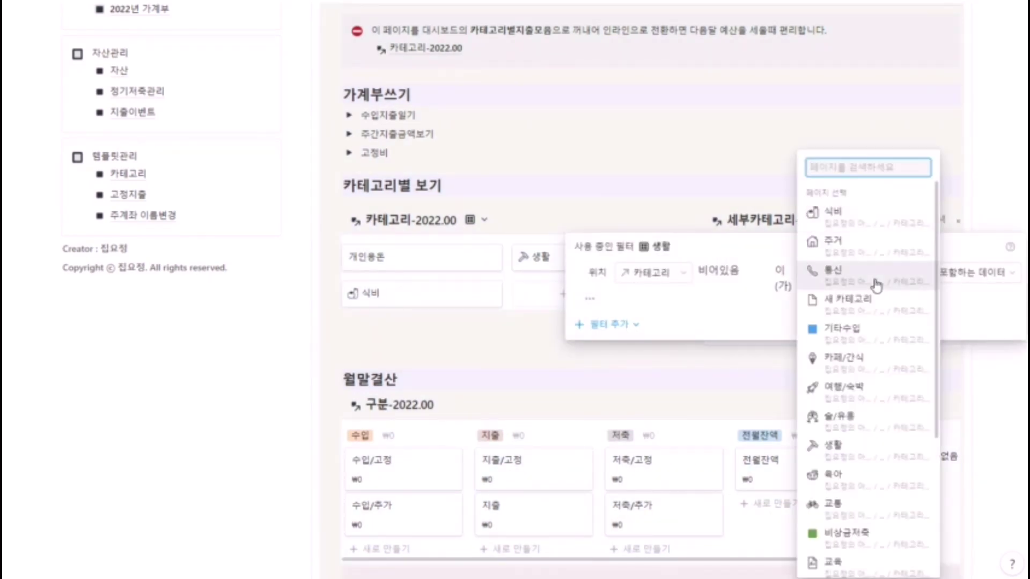
text(생활)
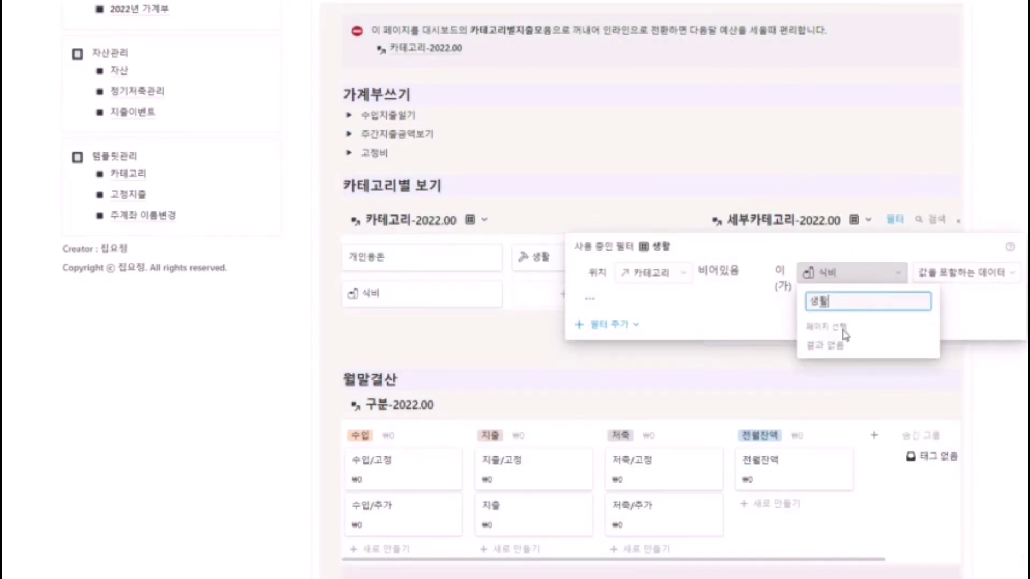
click(836, 346)
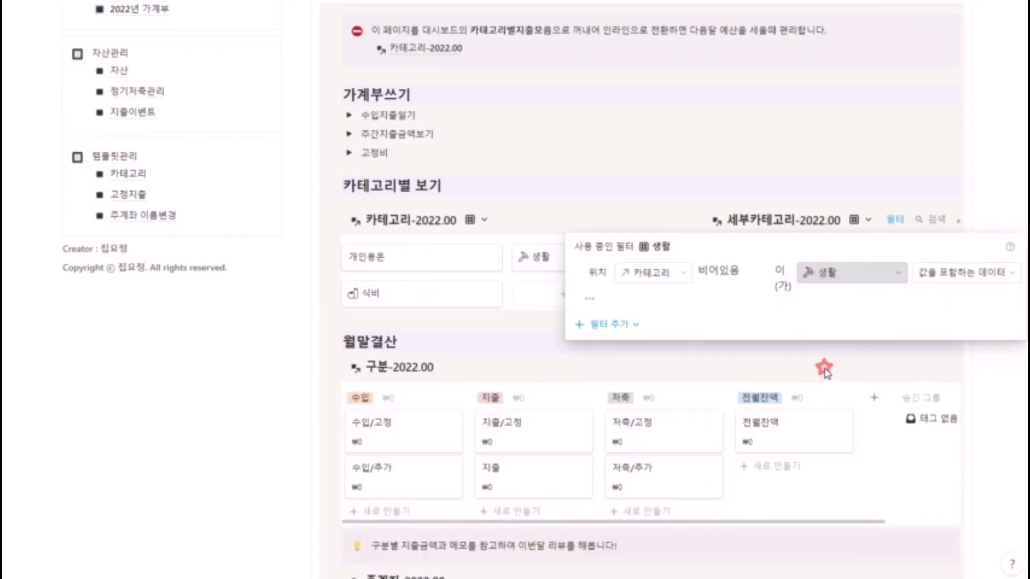
click(824, 369)
Step: Switch 세부카테고리-2022.00 to the 식비(복제후 필터수정)의 사본 view and close the template button configuration
click(867, 220)
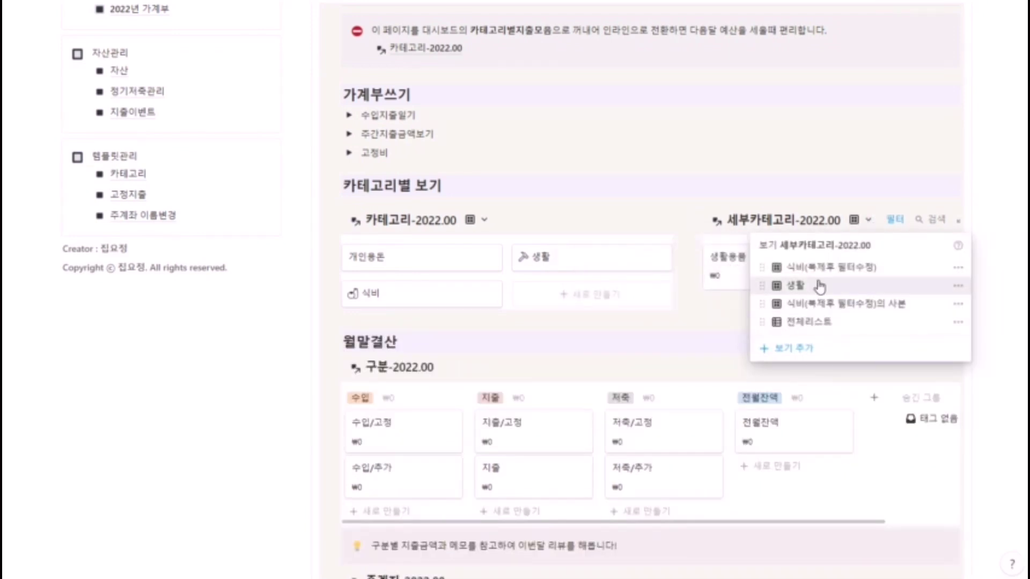
click(819, 303)
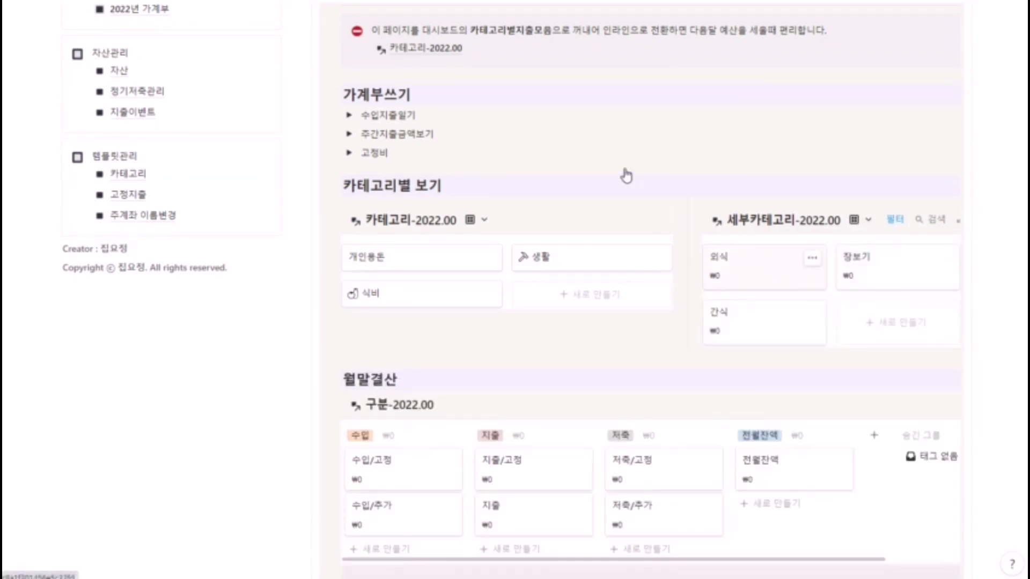
scroll(692, 290, up, 8)
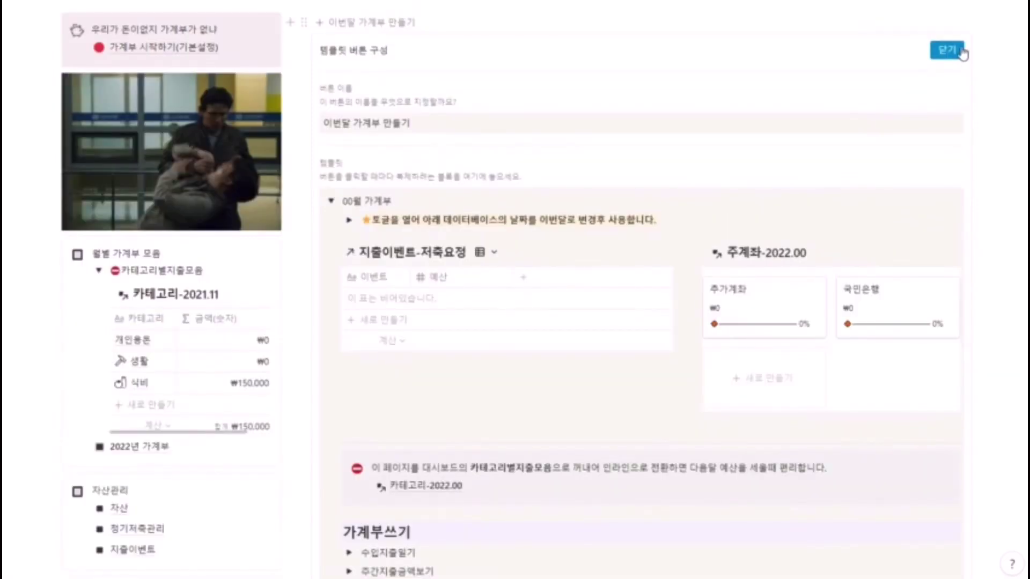
click(948, 48)
scroll(660, 174, up, 2)
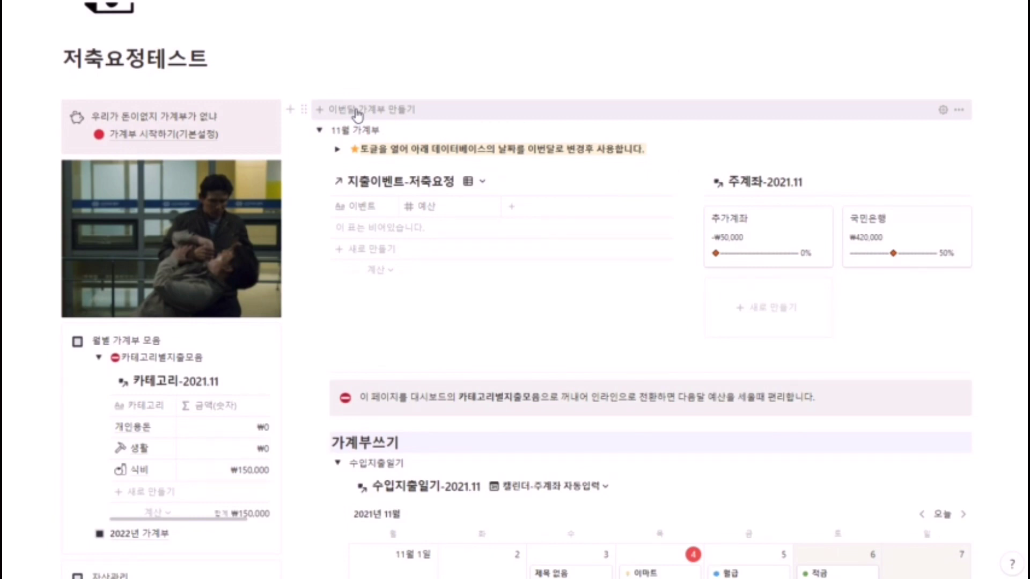
Step: Open the 리뷰 cell of the 국민은행 row in 주계좌-2021.11 under 월말결산 for editing
scroll(626, 25, down, 15)
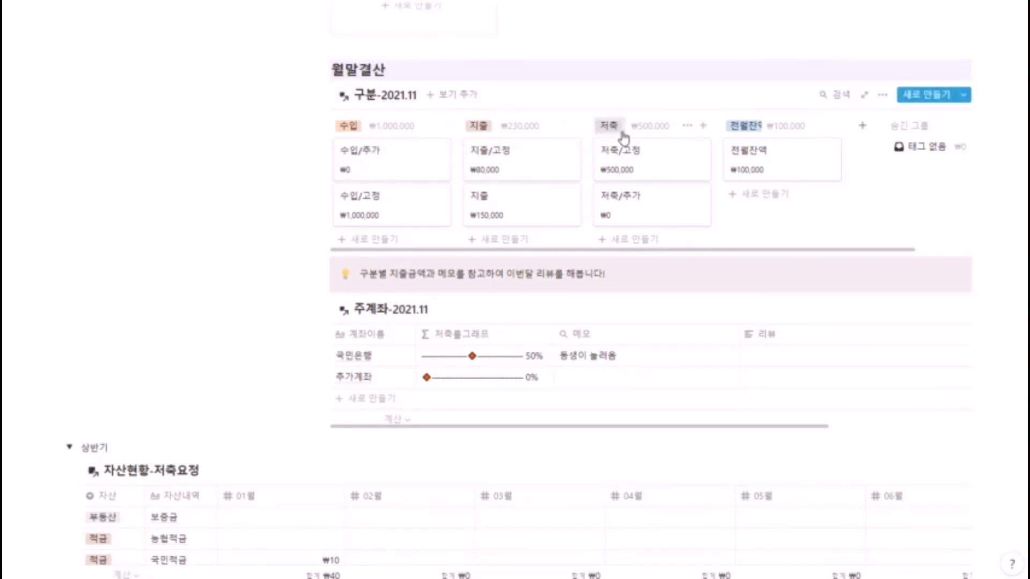
scroll(634, 200, down, 3)
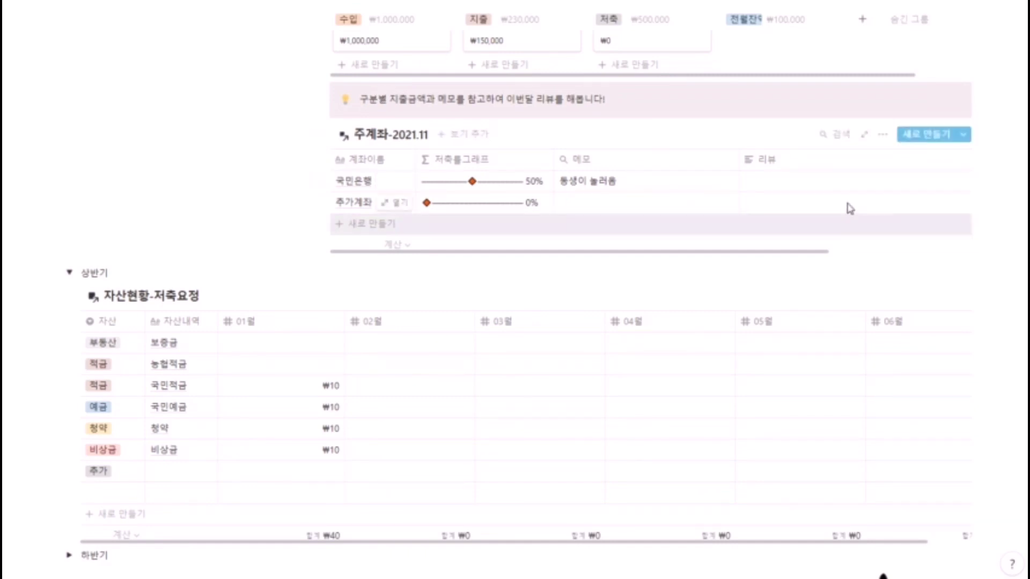
click(847, 182)
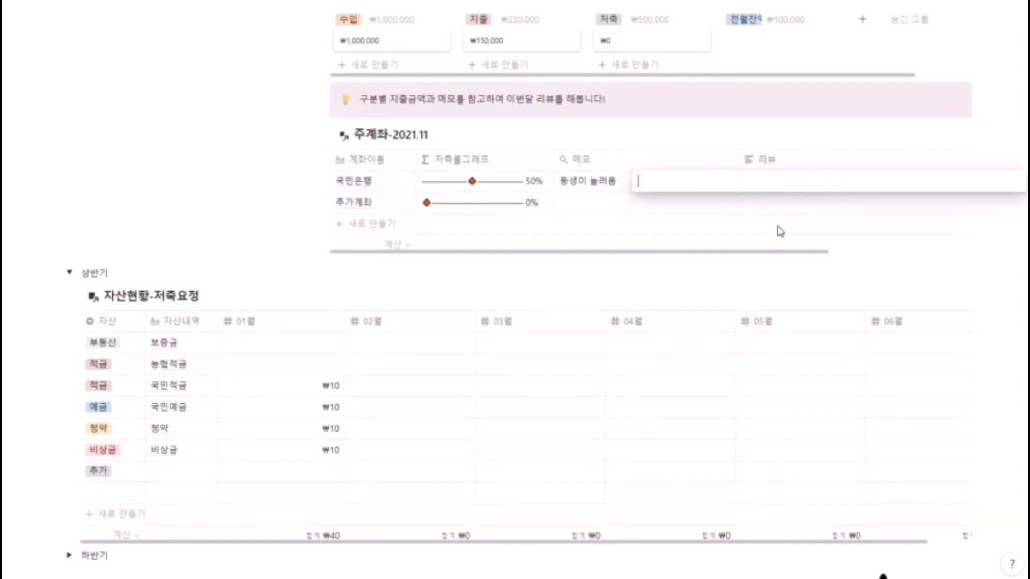
Step: Enter 500000 as the 01월 amount for 농협적금 in the 상반기 자산현황-저축요정 table
scroll(727, 247, down, 1)
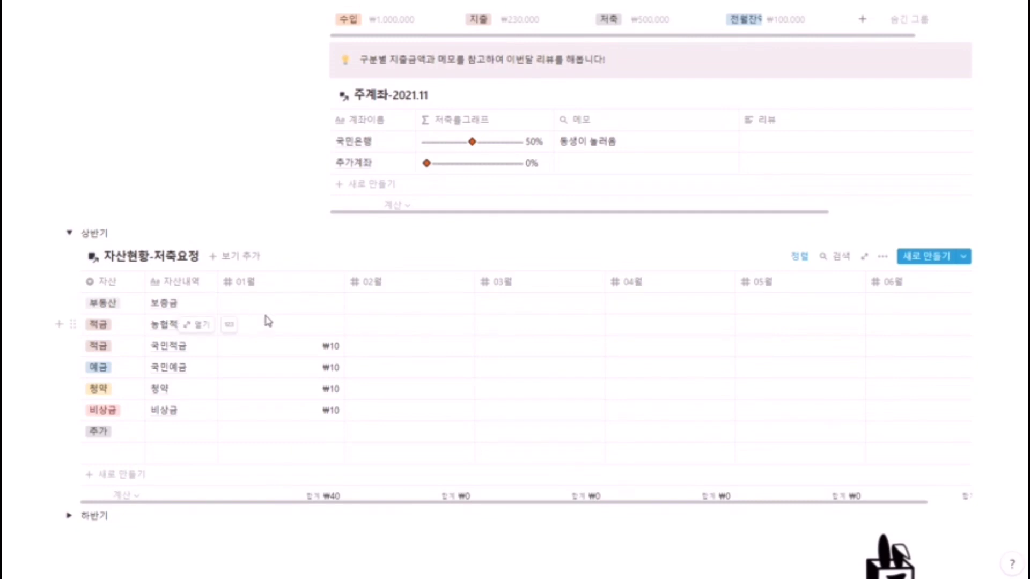
click(277, 326)
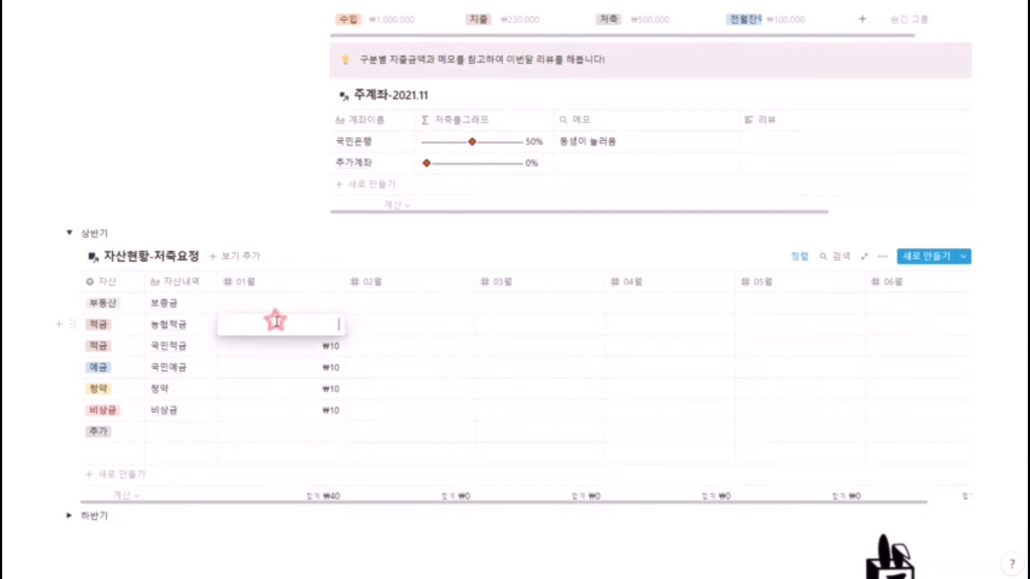
text(500000)
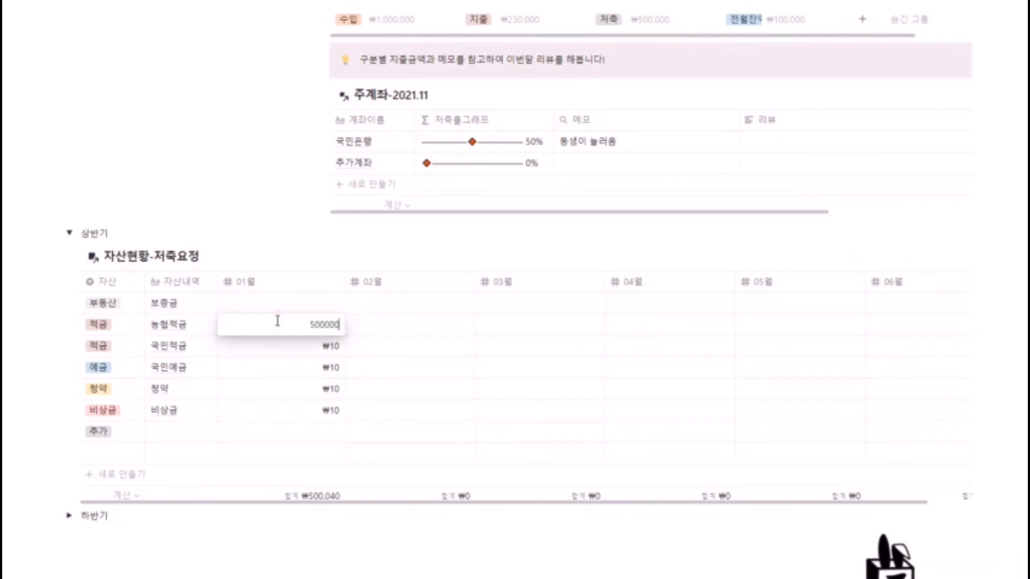
key(Return)
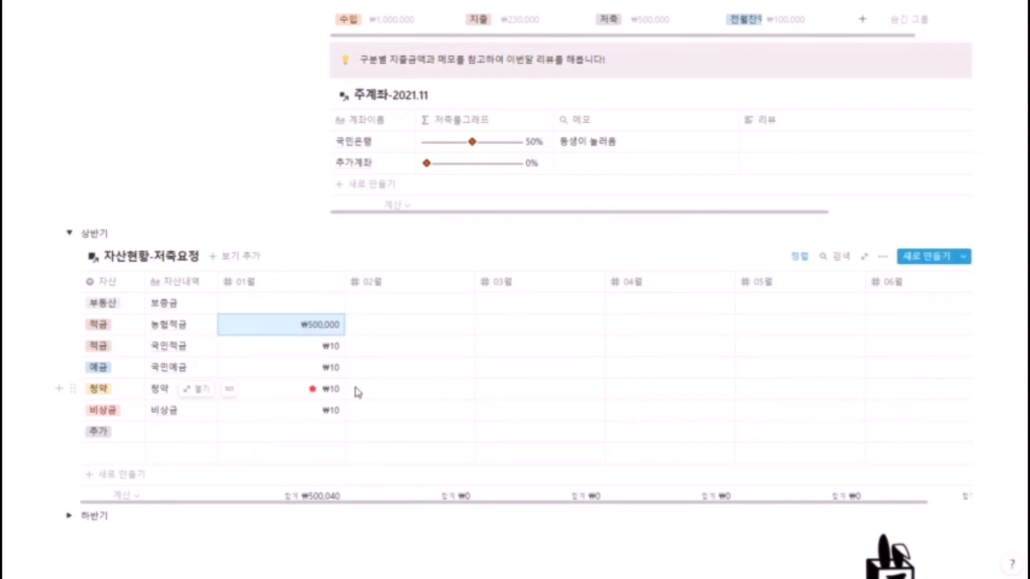
Step: Set the 01월 amounts of 청약 and 비상금 in the 상반기 asset table to 100000 each
click(314, 394)
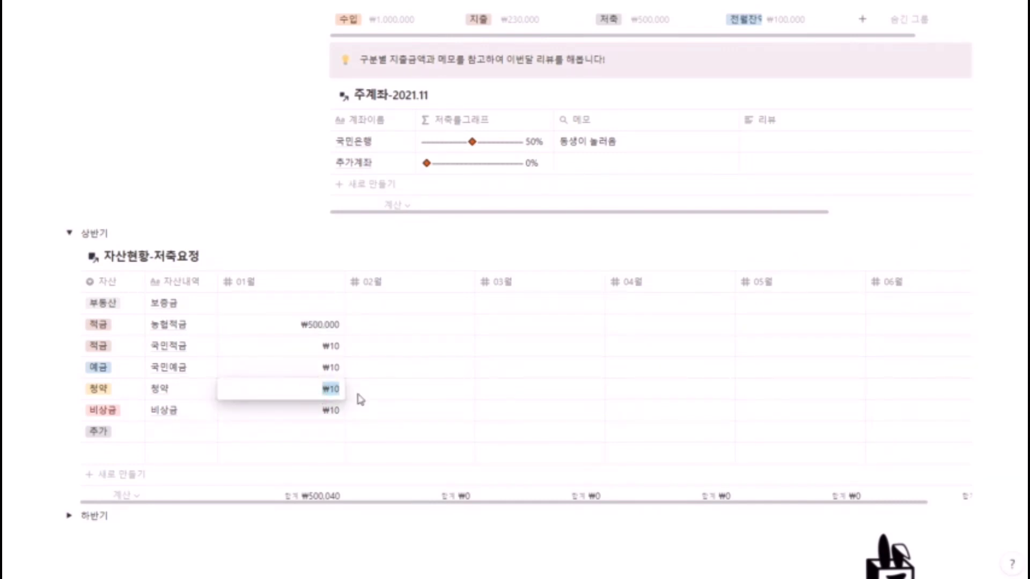
key(BackSpace)
text(00000)
click(328, 412)
click(310, 410)
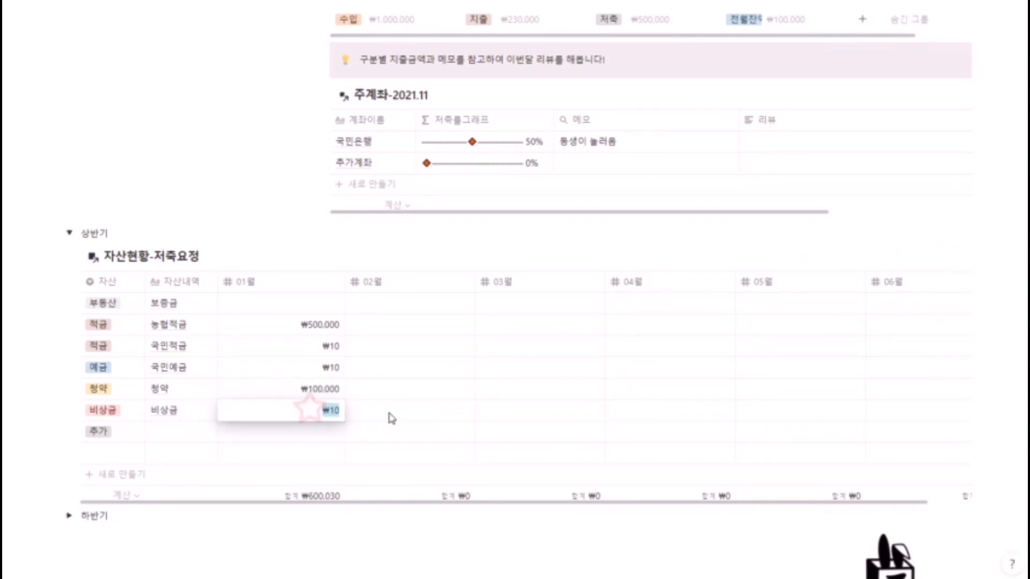
text(1)
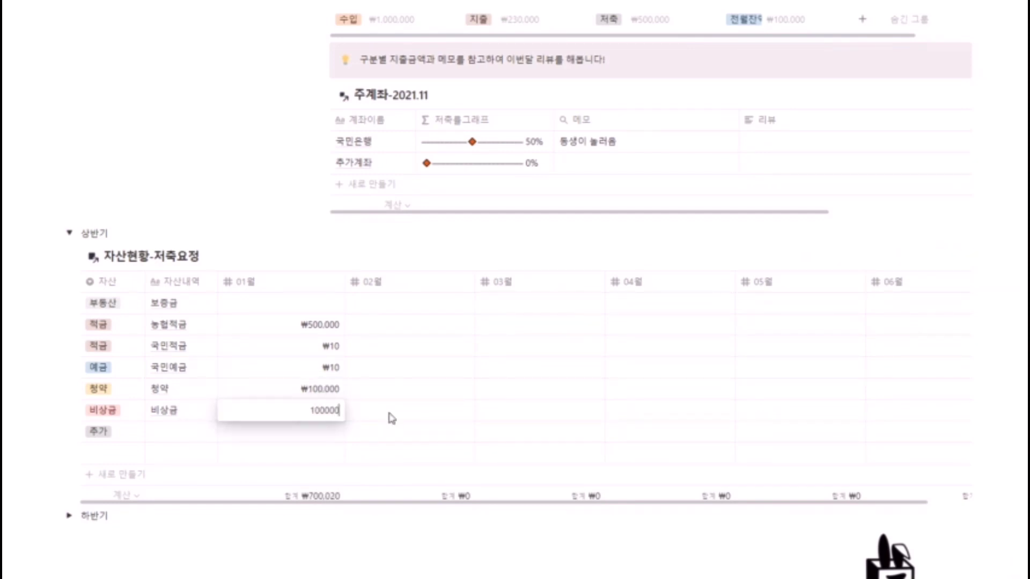
text(00,000)
key(Return)
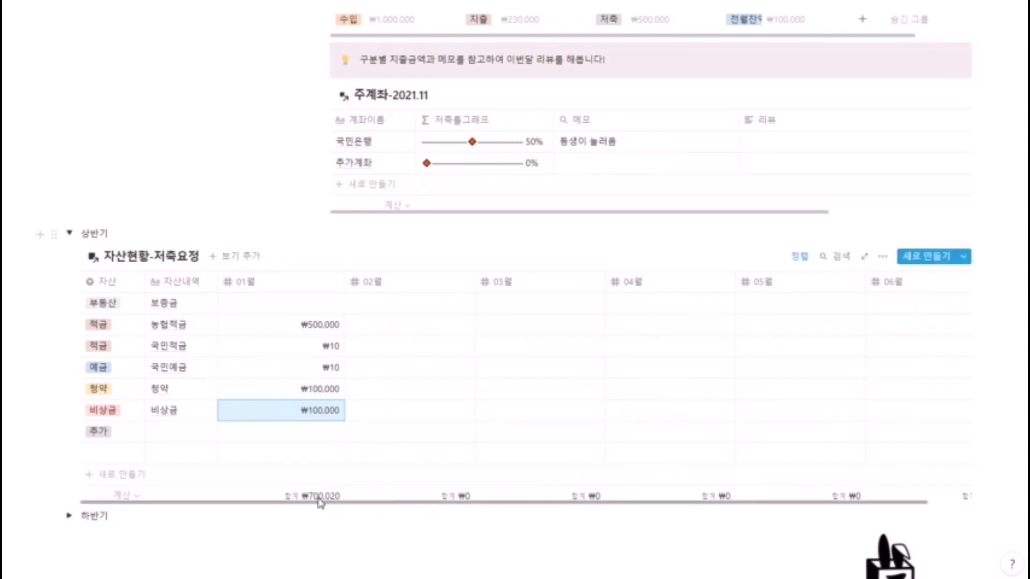
Step: Collapse the 11월 가계부 toggle and move it into the 2022년 가계부 page, and generate a new monthly budget with 이번달 가계부 만들기
scroll(375, 483, down, 4)
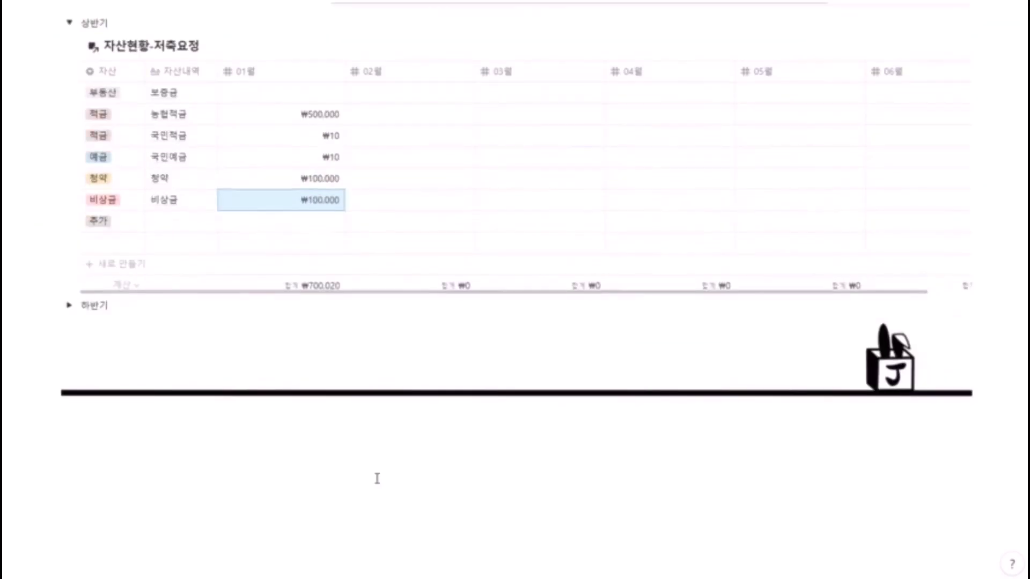
scroll(375, 478, up, 10)
scroll(501, 201, up, 13)
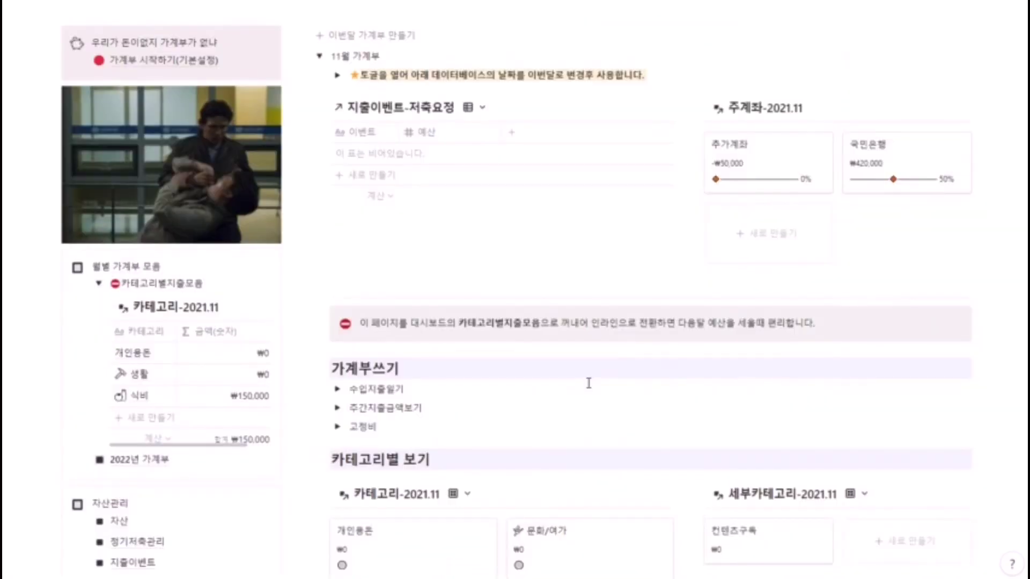
click(318, 57)
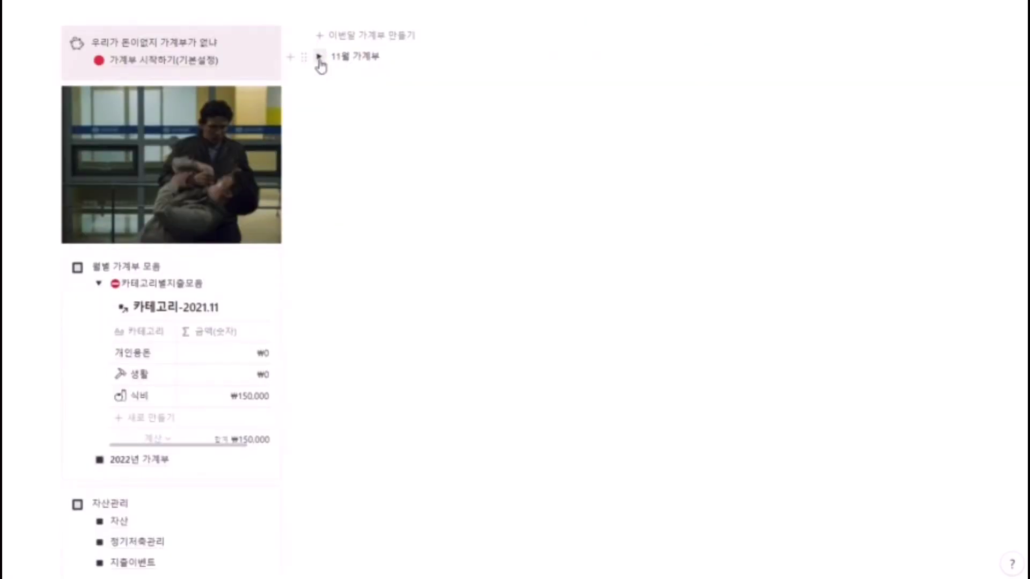
drag(305, 56, 141, 465)
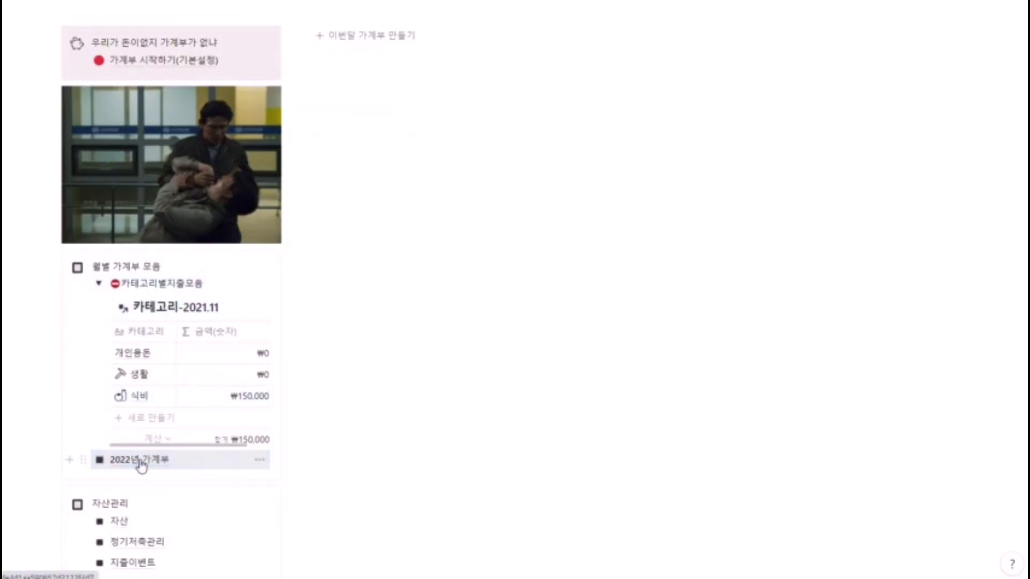
click(395, 36)
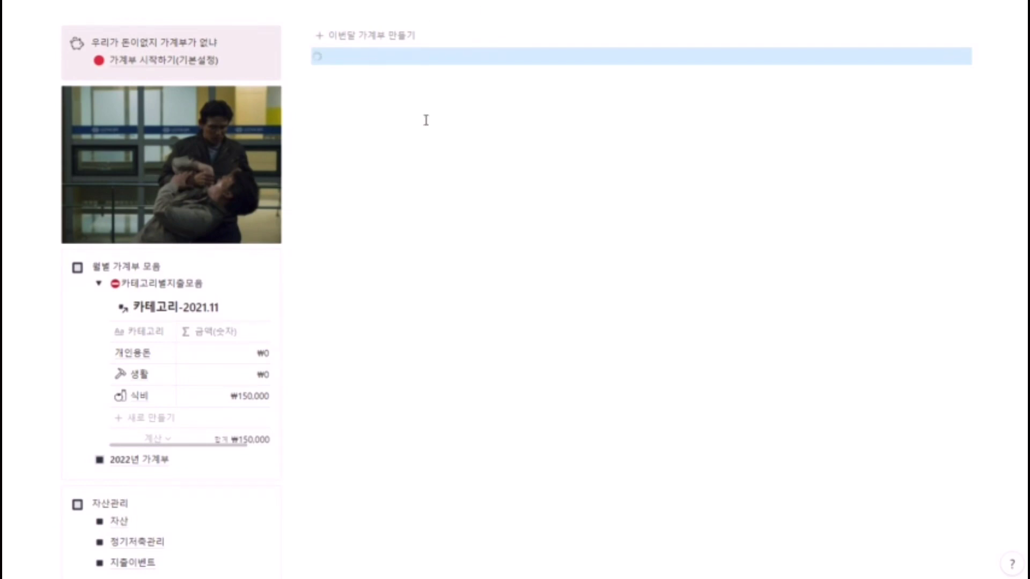
Step: Open the 자산 page and examine the balances, 목표달성률 and 01월 increases of the assets
scroll(245, 294, down, 5)
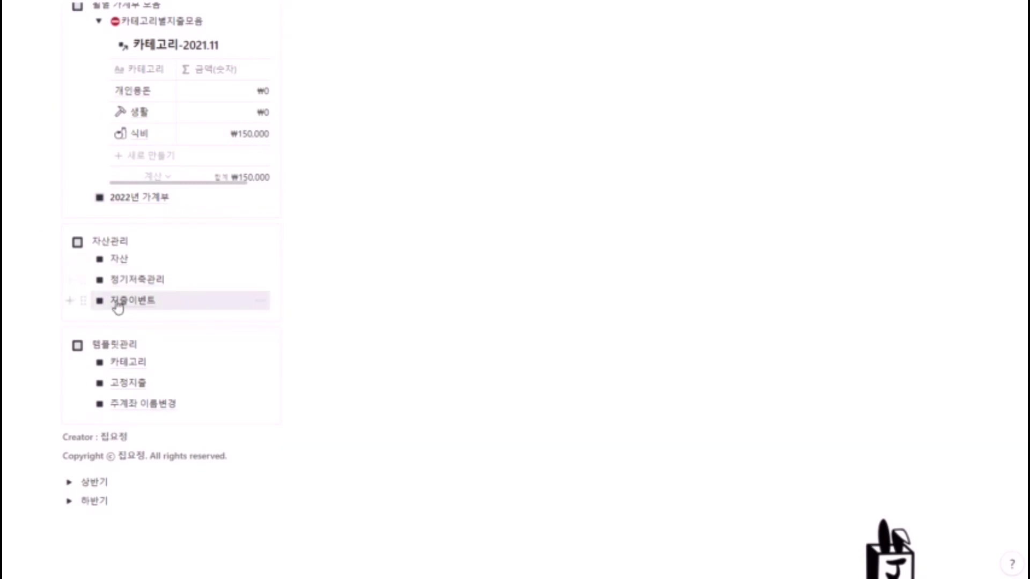
click(125, 260)
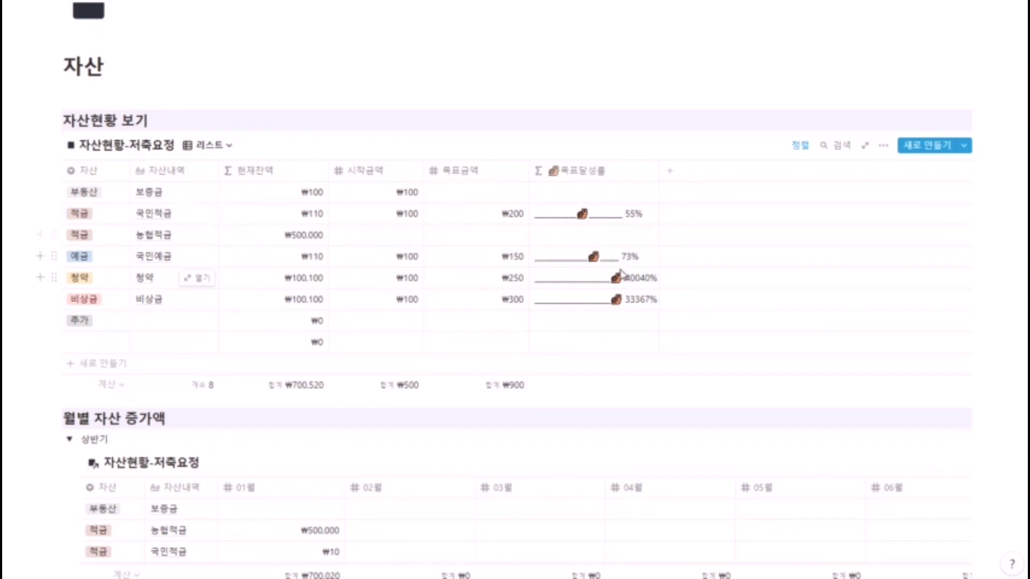
scroll(612, 294, down, 3)
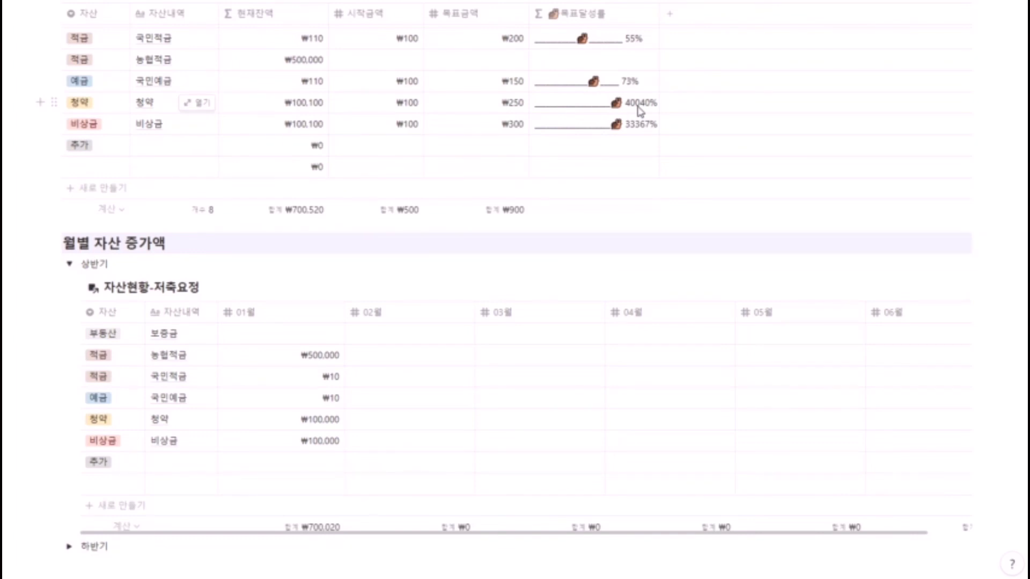
scroll(253, 280, down, 2)
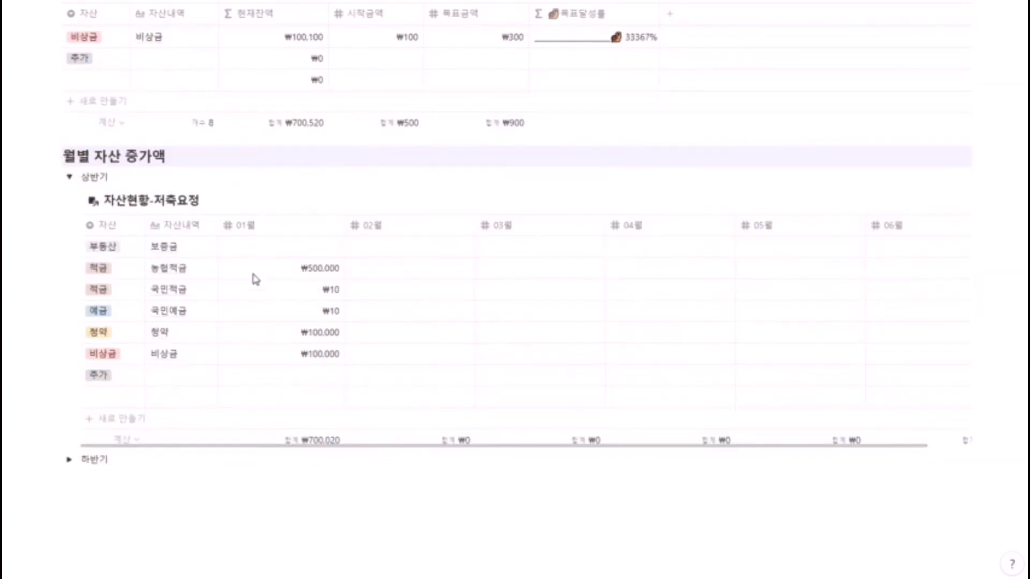
click(286, 268)
key(Escape)
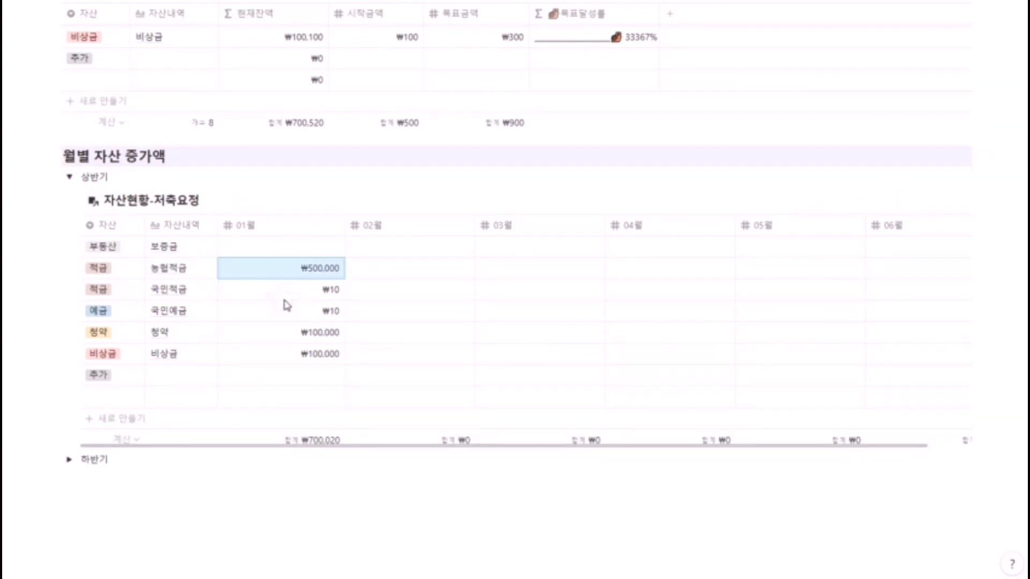
Step: Expand the 하반기 toggle under 월별 자산 증가액 to view the 07월 to 12월 columns
scroll(287, 306, down, 2)
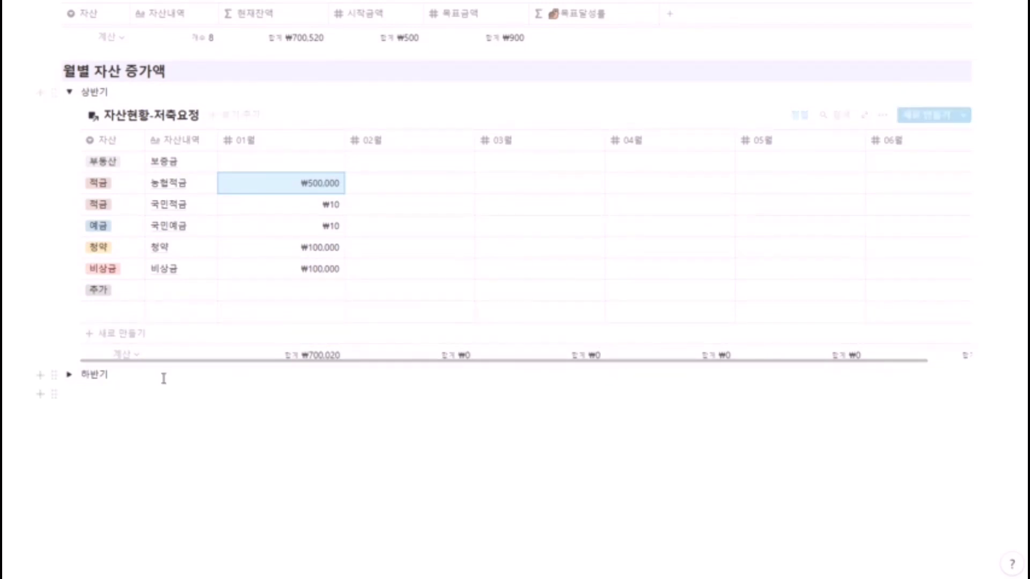
click(69, 375)
scroll(320, 386, down, 5)
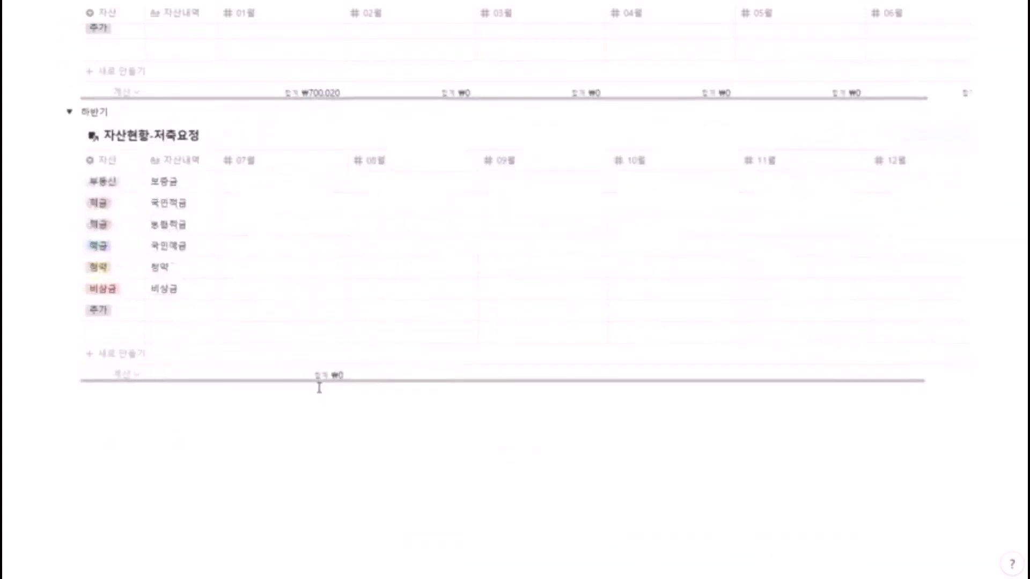
scroll(320, 384, up, 5)
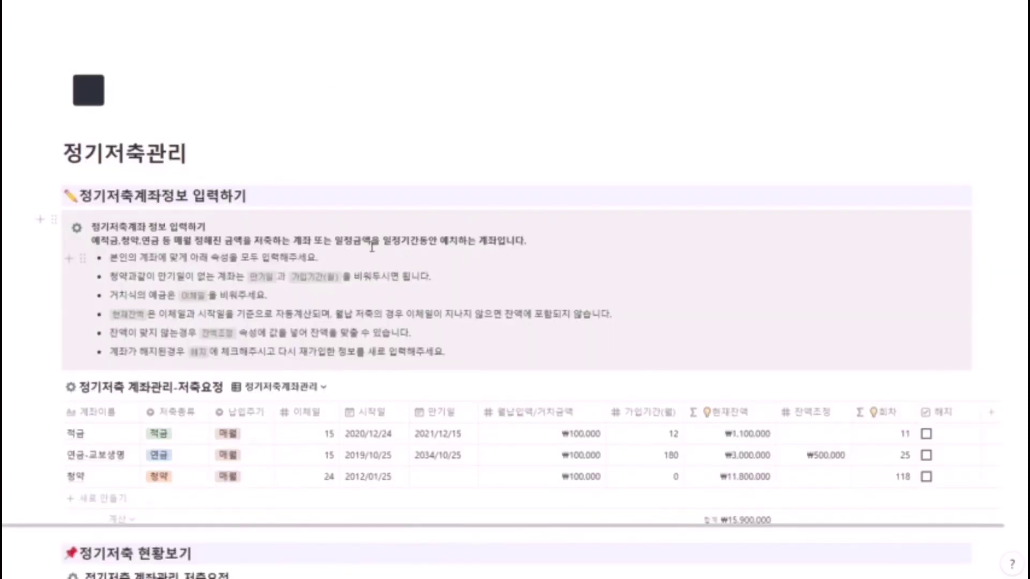
Step: Add a blank account entry to 정기저축 계좌관리-저축요정 on the 정기저축관리 page and close its page
scroll(353, 306, down, 2)
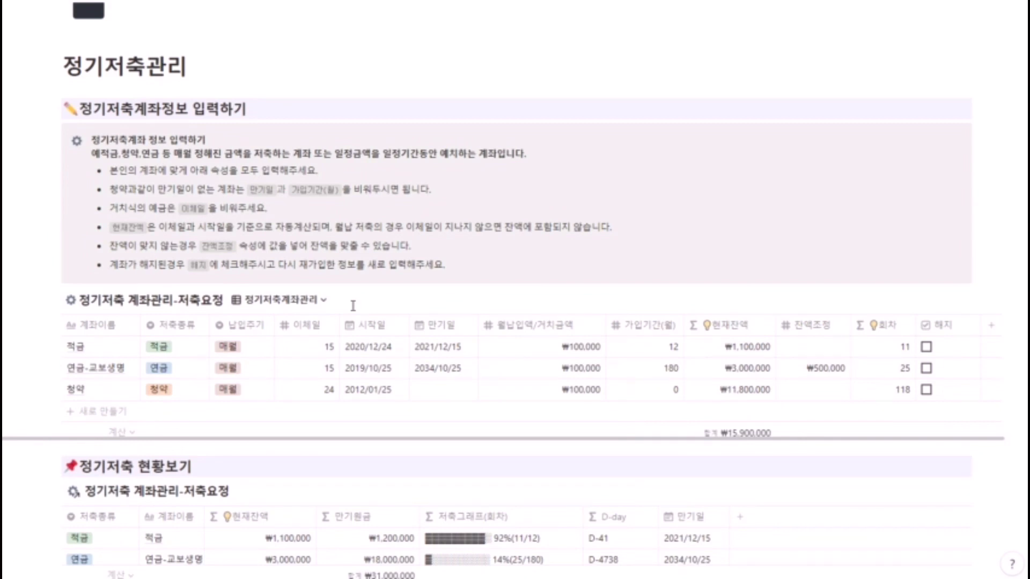
scroll(353, 305, down, 2)
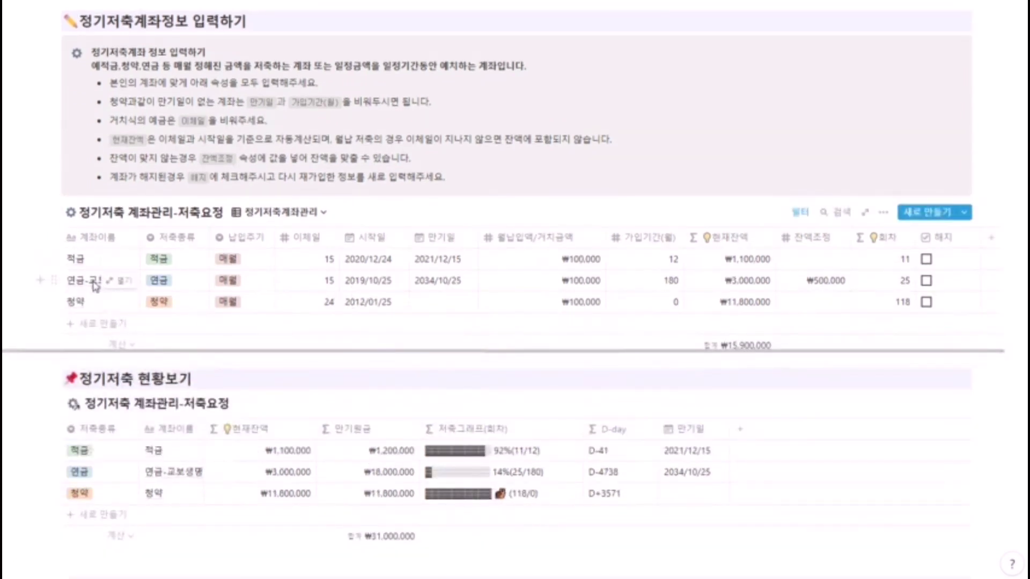
click(81, 324)
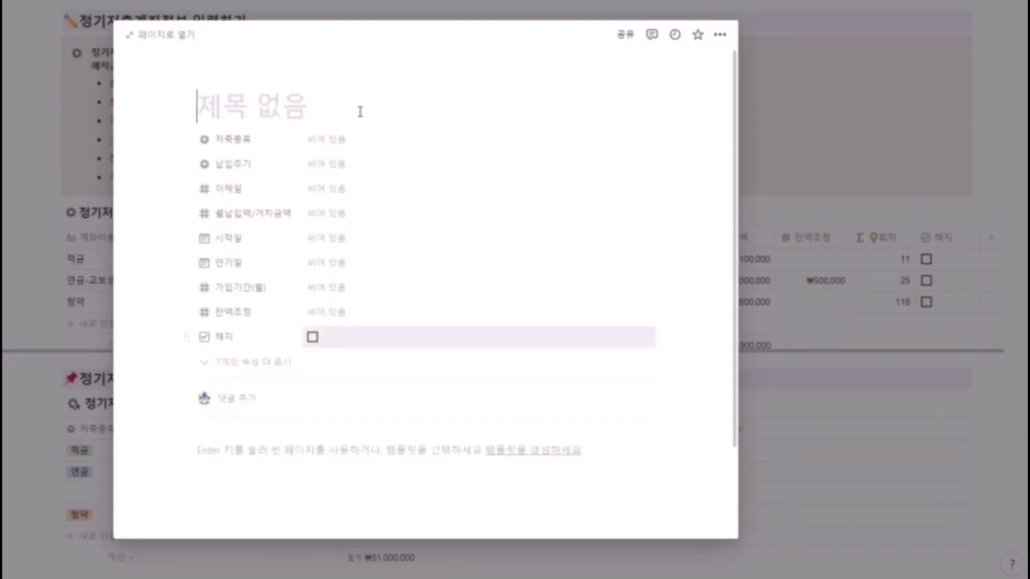
click(41, 290)
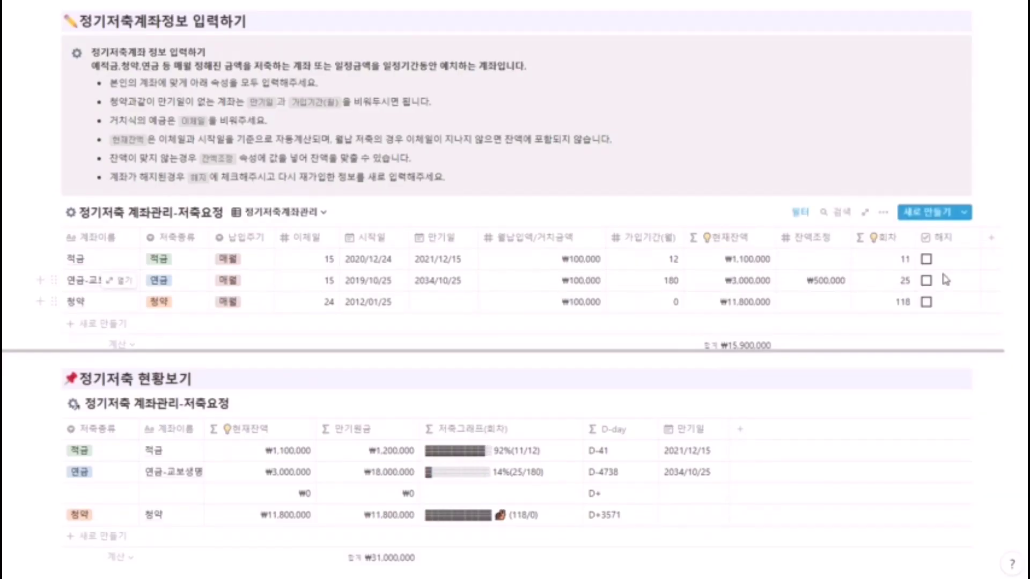
Step: Mark the 적금 account as 해지 and switch 정기저축 계좌관리-저축요정 to the 전체리스트 view
click(926, 260)
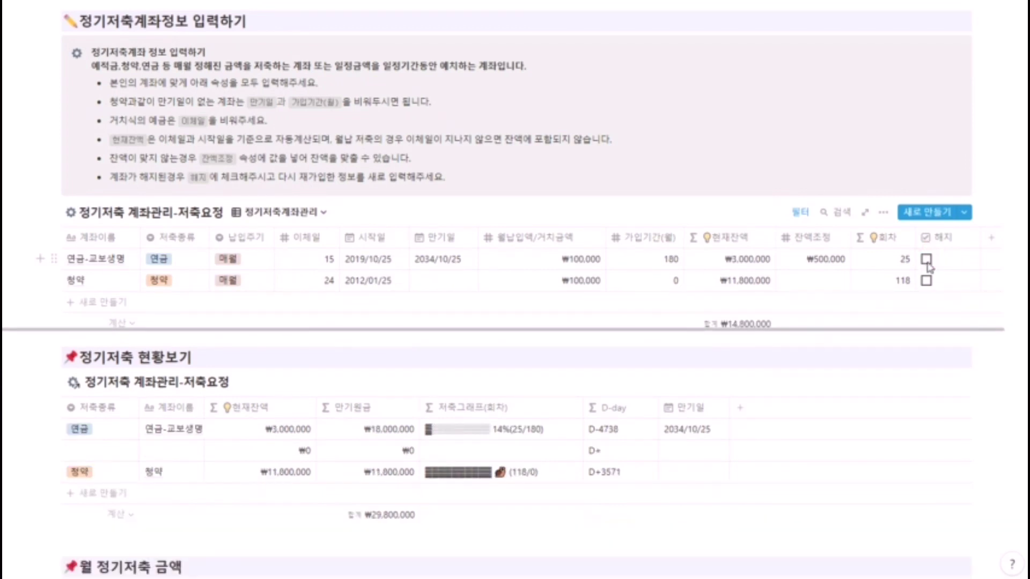
click(302, 217)
click(286, 280)
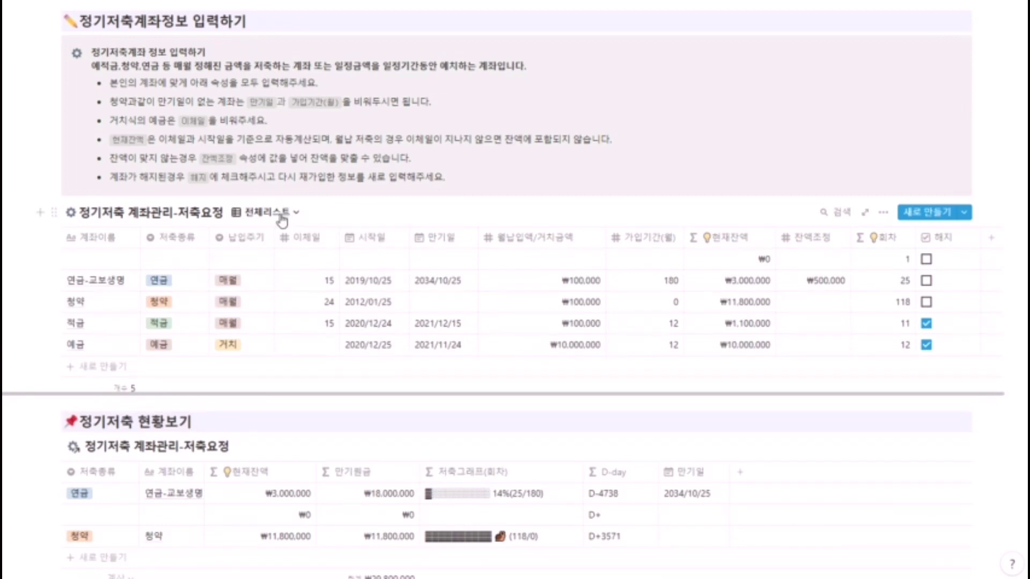
Step: Clear the 해지 mark of 적금 and 예금 and switch the account table back to the 정기저축계좌관리 view
click(926, 324)
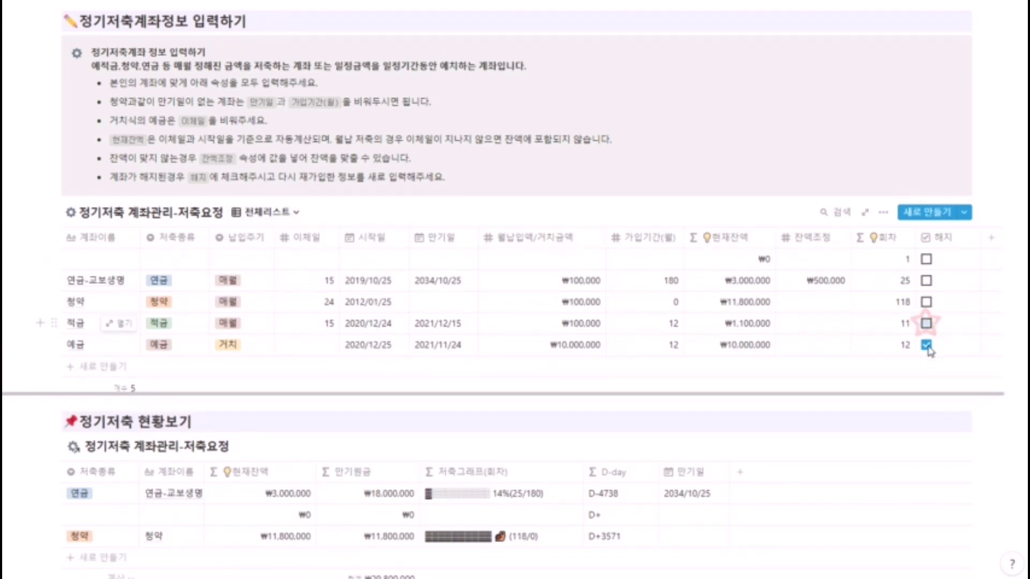
click(926, 345)
click(290, 213)
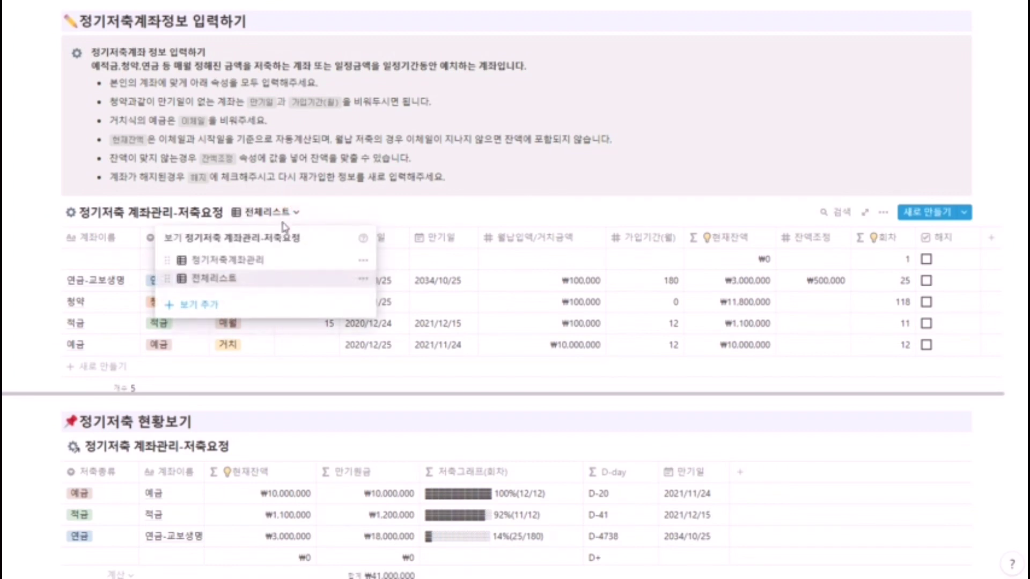
click(289, 260)
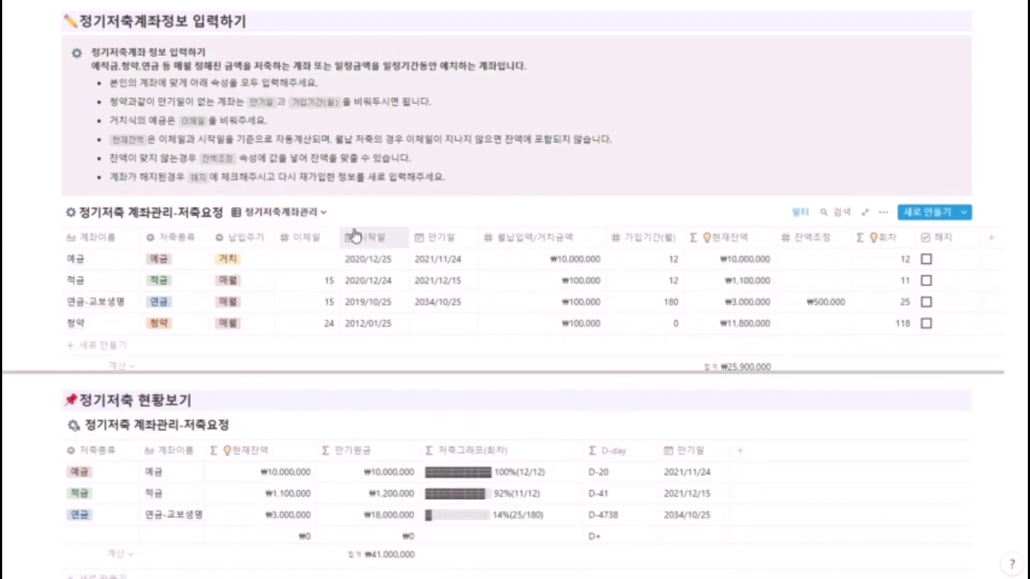
scroll(429, 266, down, 3)
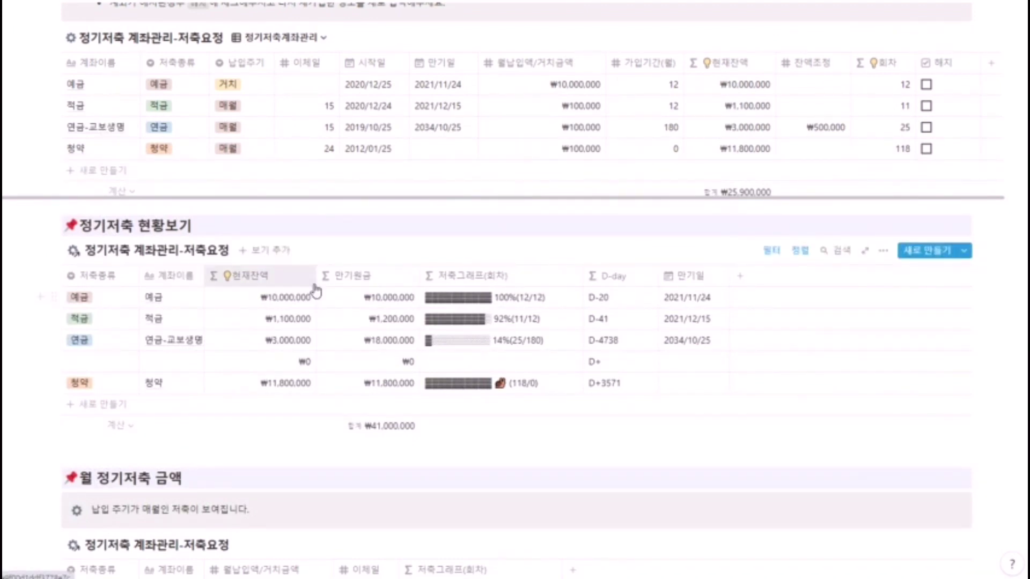
scroll(368, 413, down, 2)
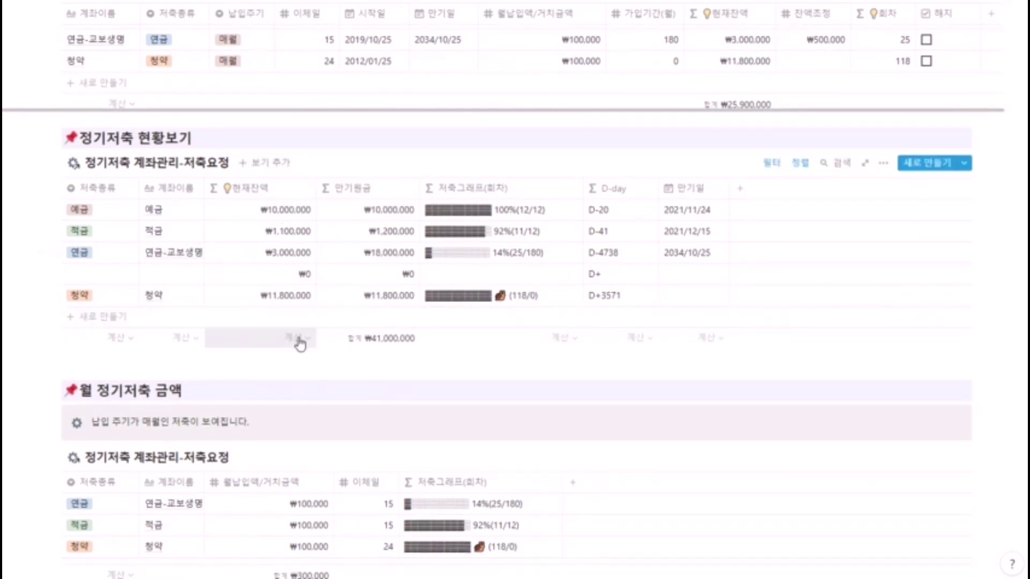
Step: Add a 합계 calculation to the 현재잔액 column of the table under 정기저축 현황보기
click(302, 341)
click(259, 225)
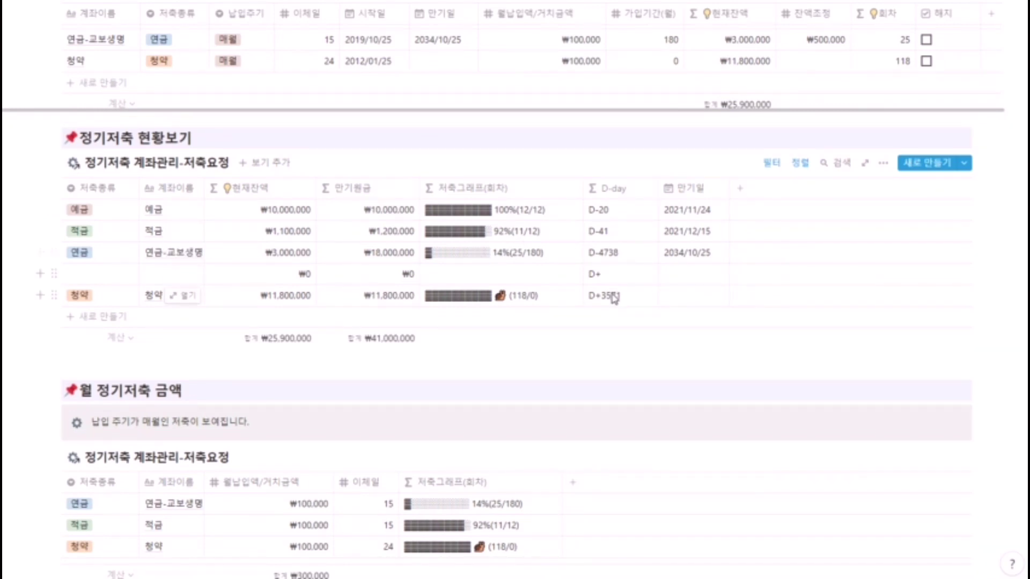
scroll(613, 298, down, 7)
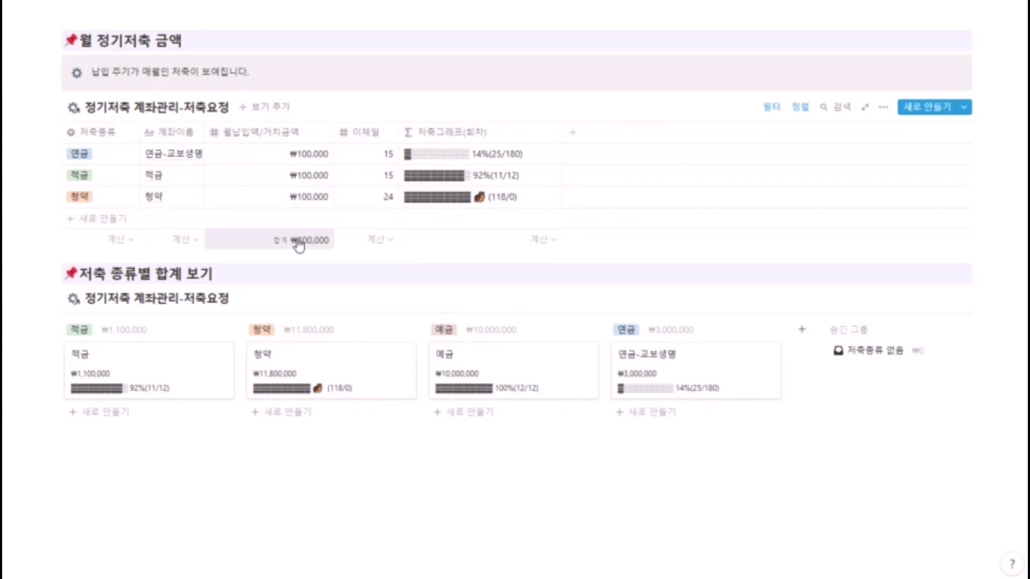
scroll(298, 249, down, 1)
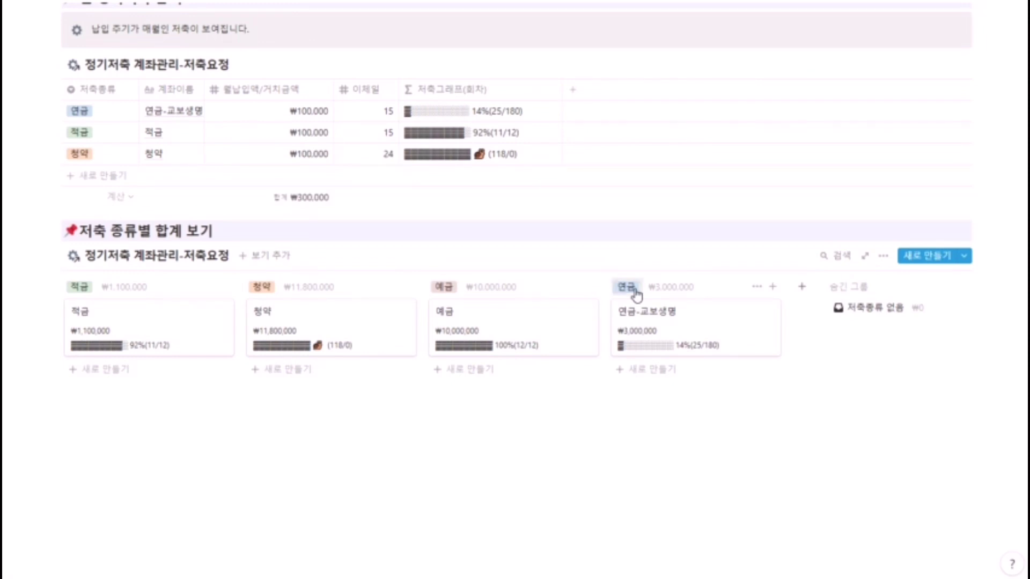
Step: Open the 지출이벤트 page and mark the 내생일 event as 숨김 in 지출이벤트-저축요정
scroll(501, 328, up, 1)
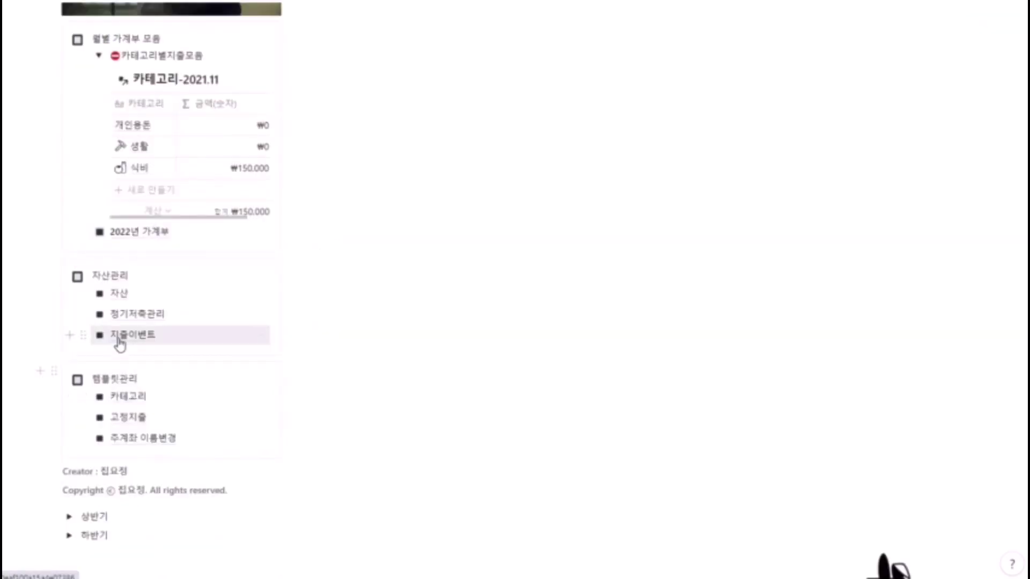
click(132, 337)
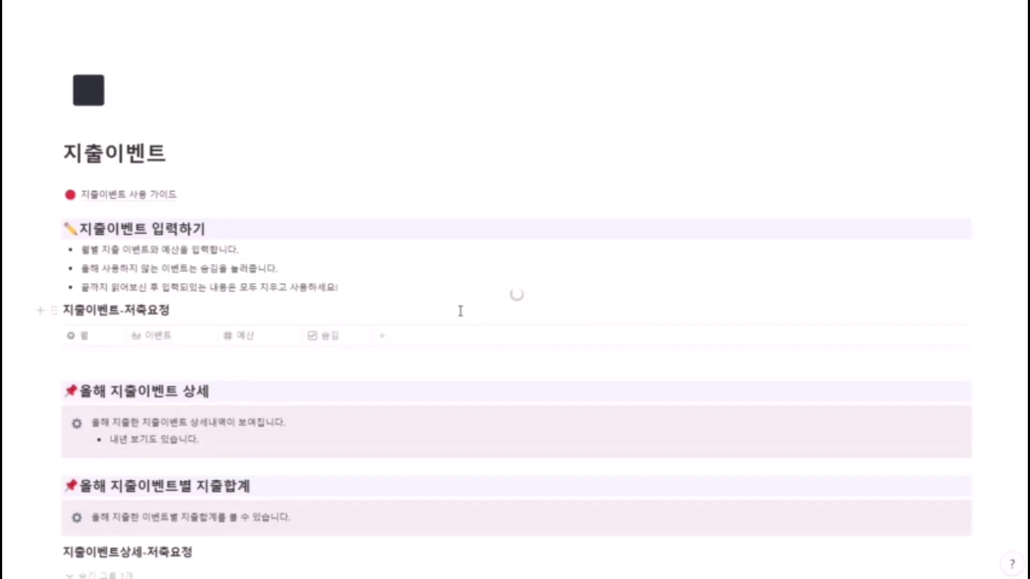
scroll(460, 306, down, 3)
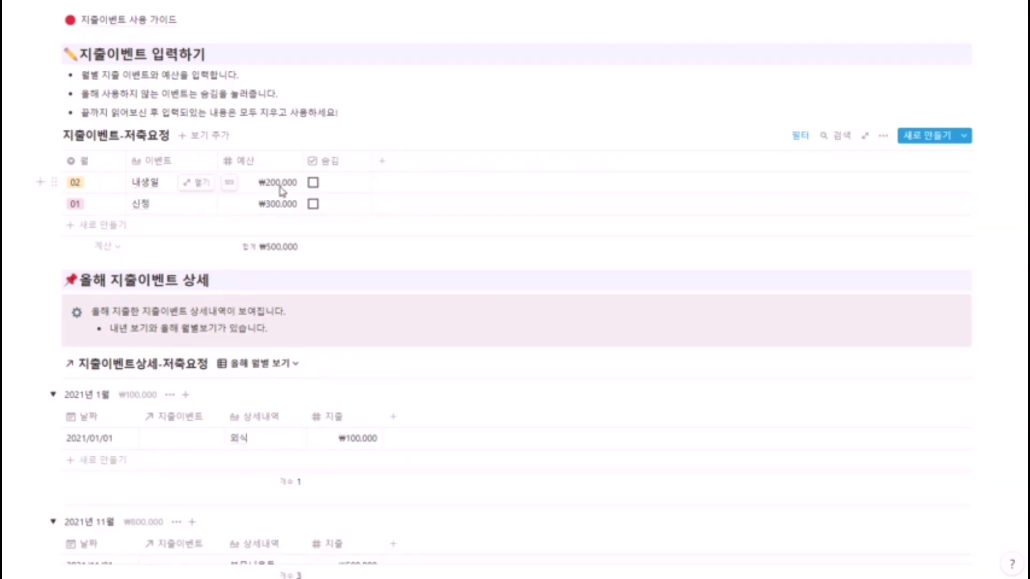
click(314, 183)
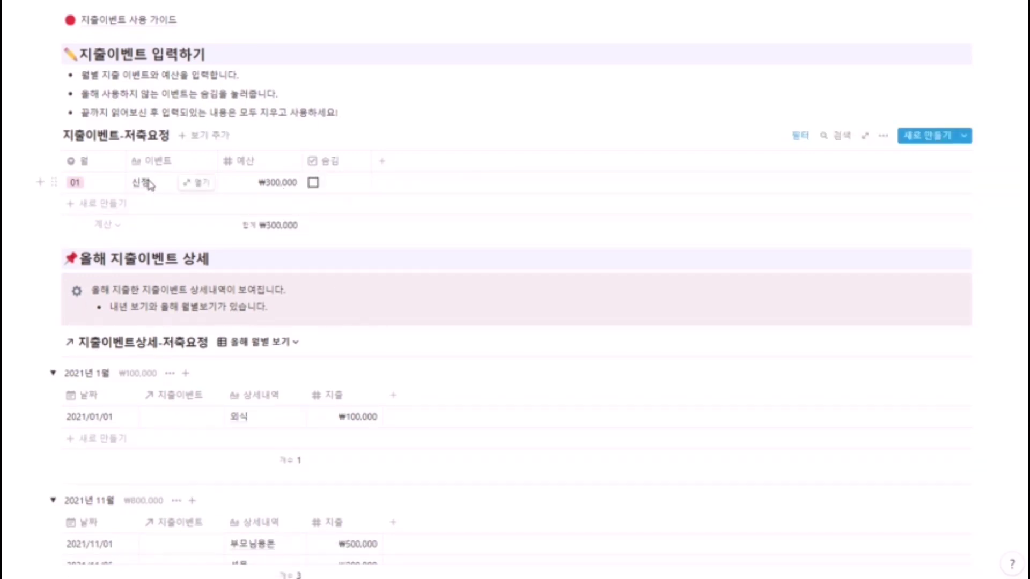
Step: Apply the 지출이벤트 세부내역 template to the 신정 event and add checklist item 챙길것 and memo 누구누구 세뱃돈 줘야함
click(190, 184)
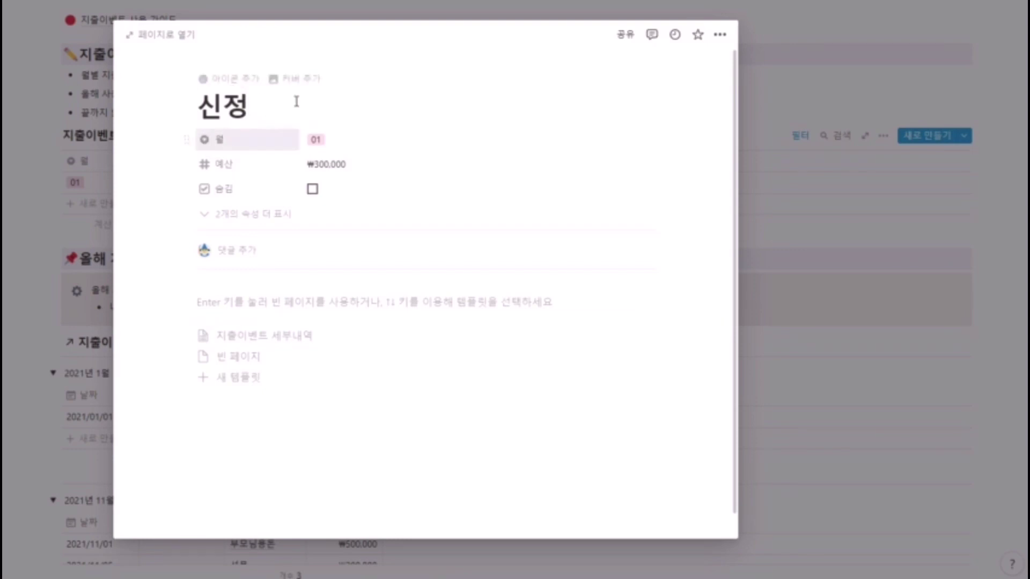
click(307, 336)
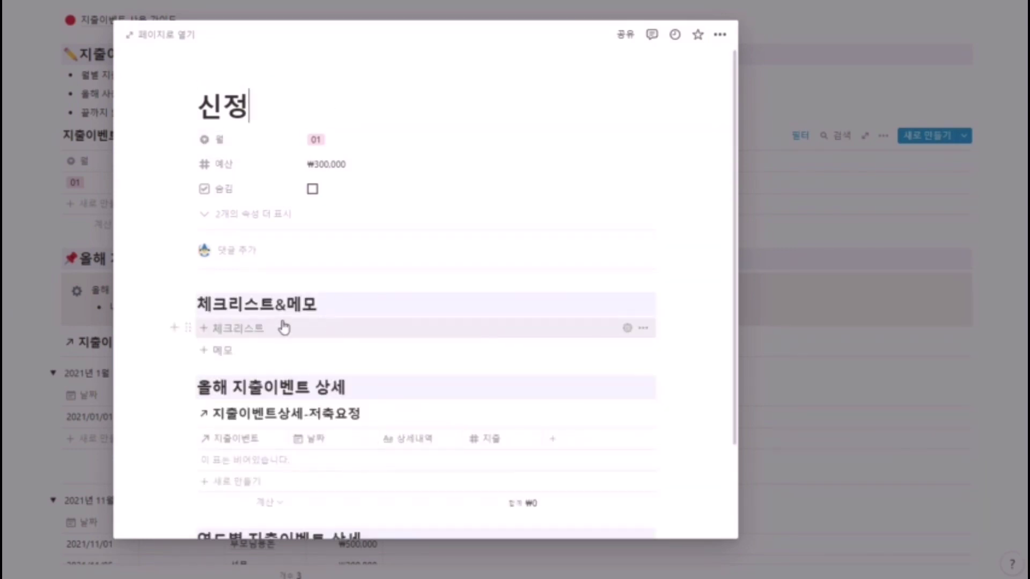
click(279, 333)
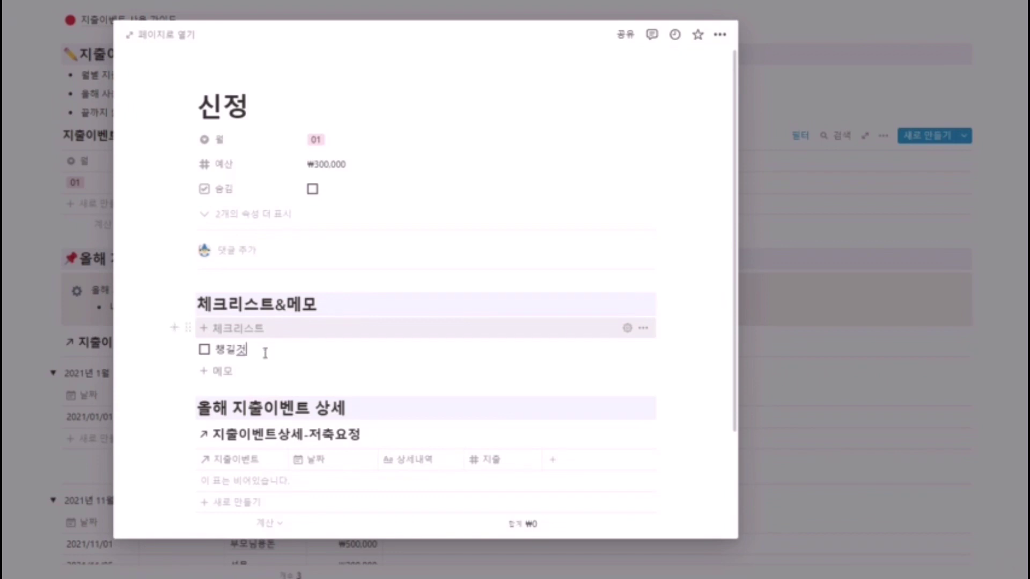
click(246, 372)
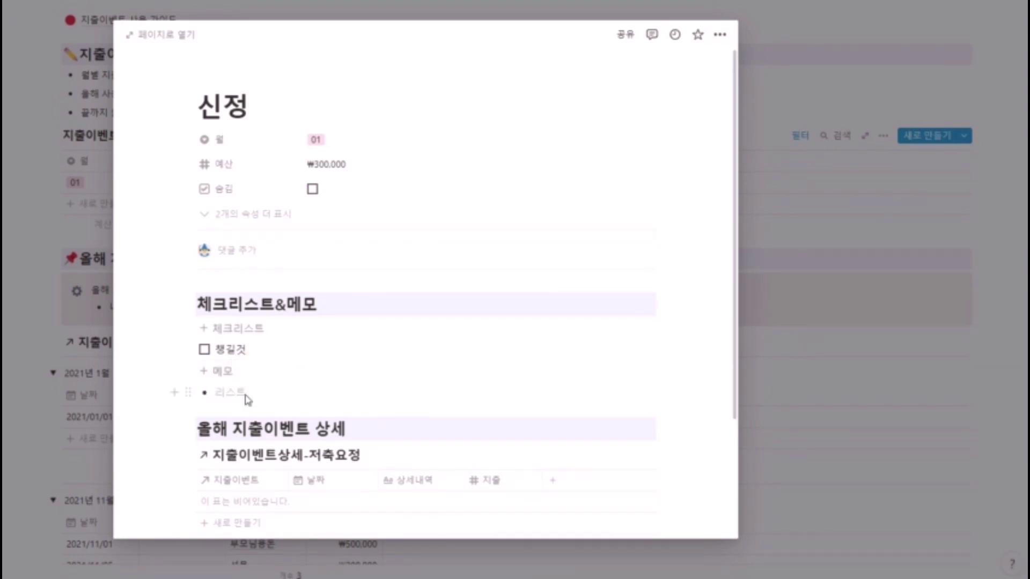
text(놔)
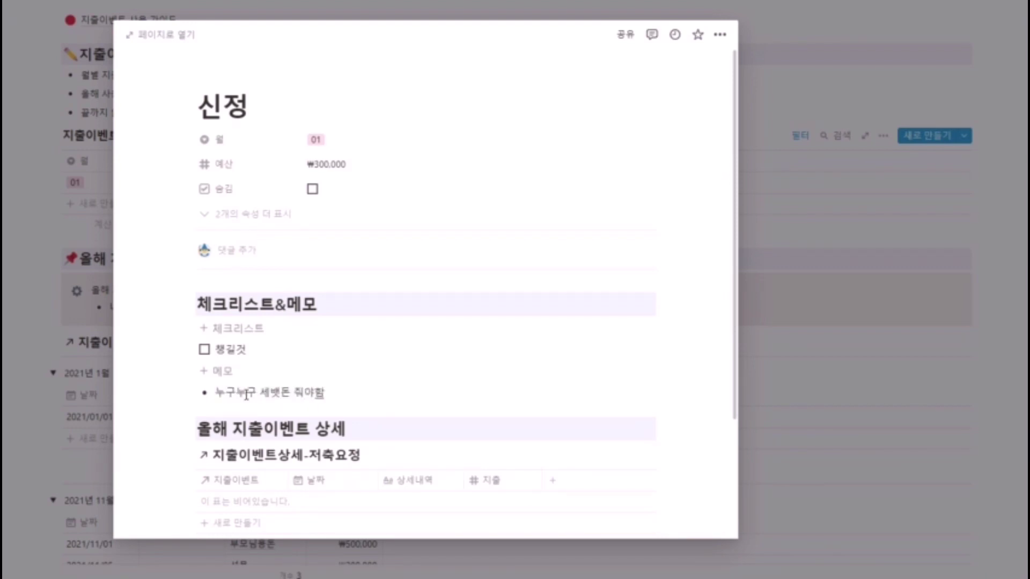
Step: Create an entry named 예삐 새뱃돈 under 신정's 올해 지출이벤트 상세 and set its 지출 to 100000
scroll(315, 388, down, 3)
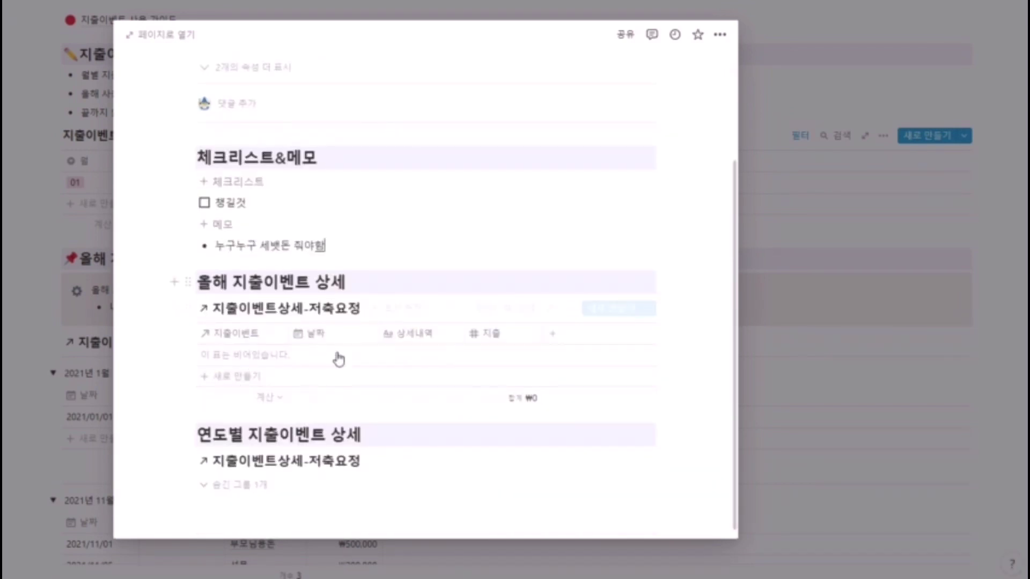
click(225, 376)
text(예삐)
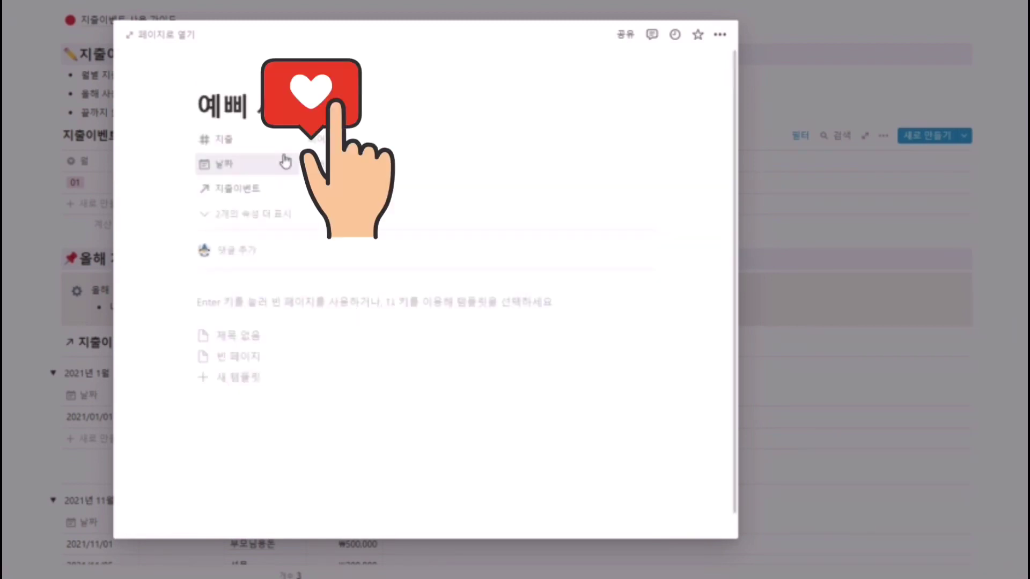
click(346, 141)
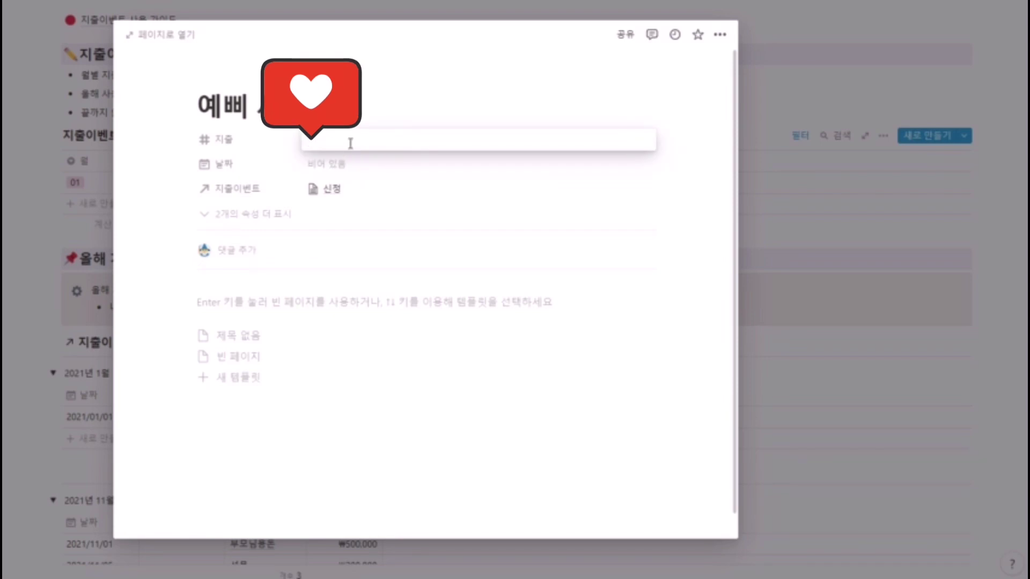
text(100000)
Step: Set the 날짜 of the 예삐 새뱃돈 entry to 2021/01/01 and return to the 신정 page
click(356, 165)
click(356, 165)
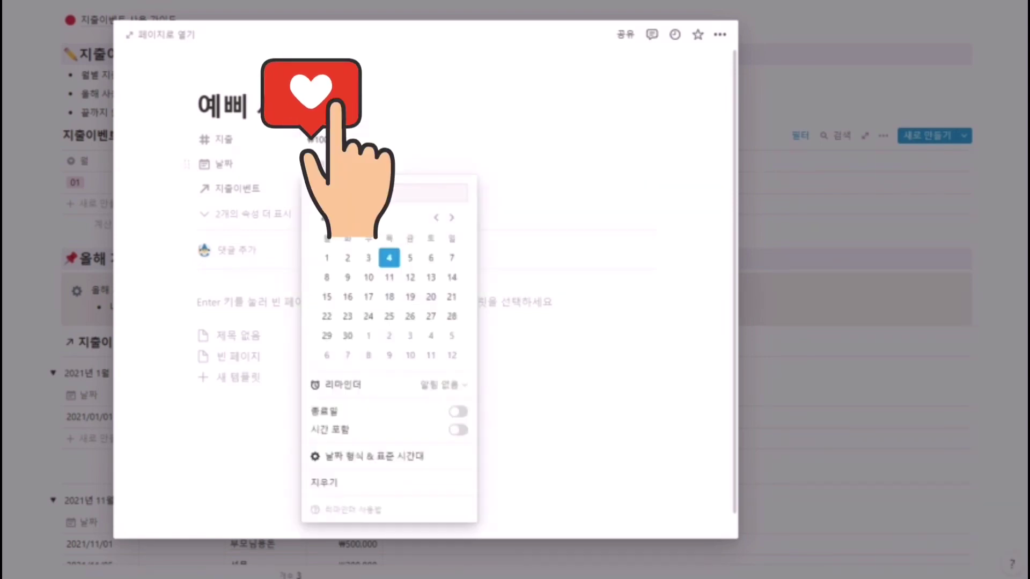
click(452, 217)
click(452, 218)
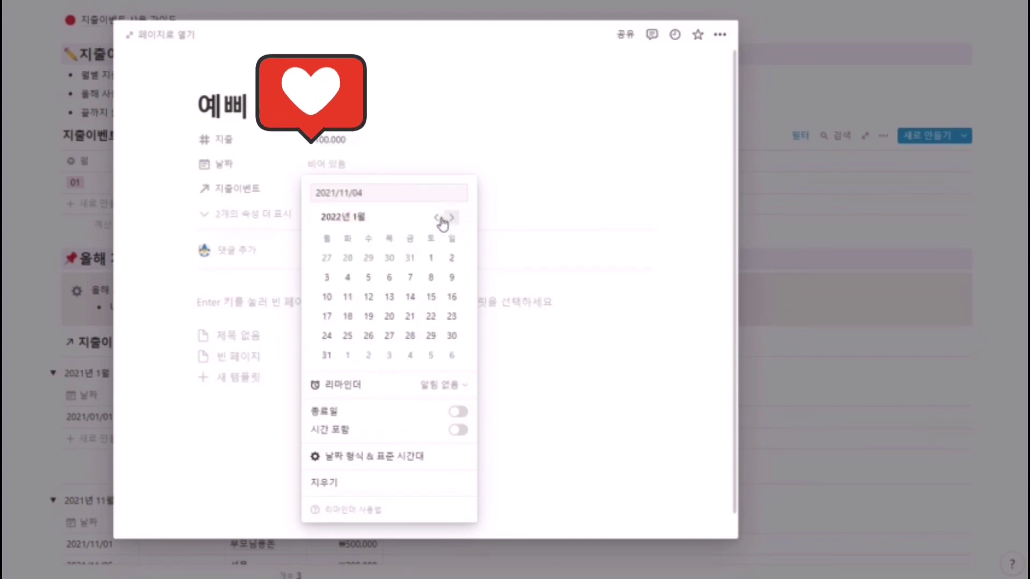
click(434, 258)
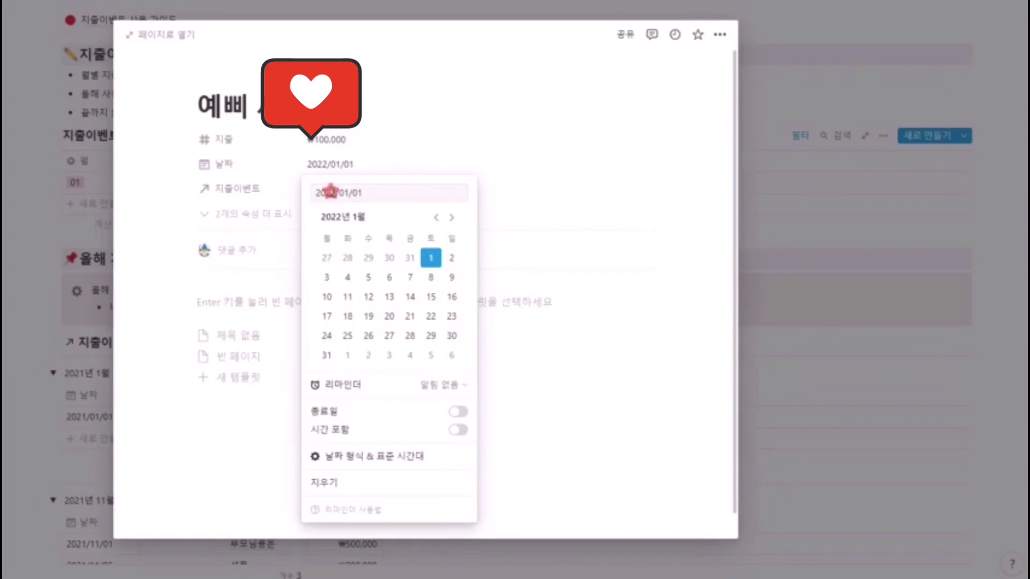
click(331, 192)
key(BackSpace)
text(1)
click(383, 213)
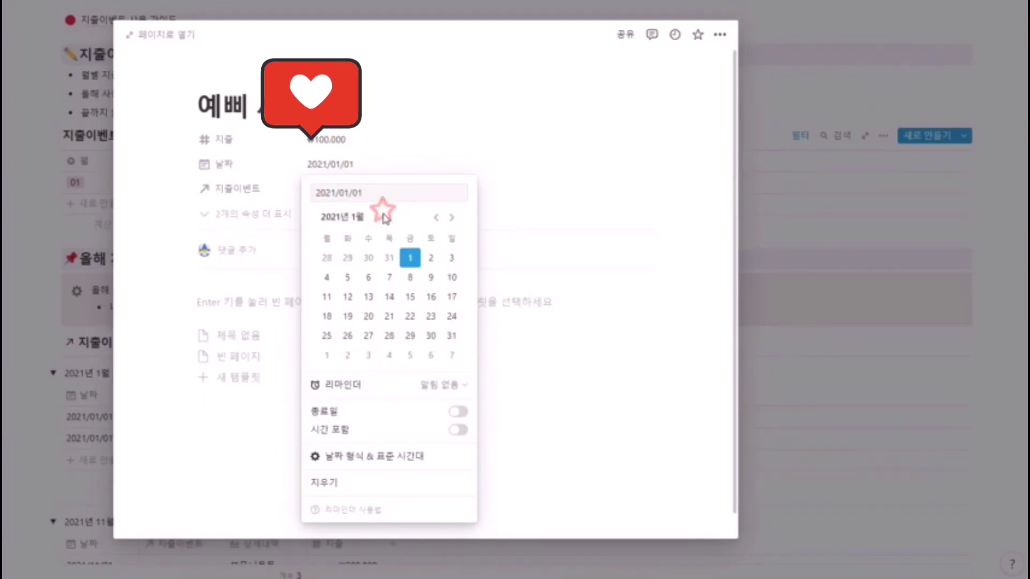
click(419, 156)
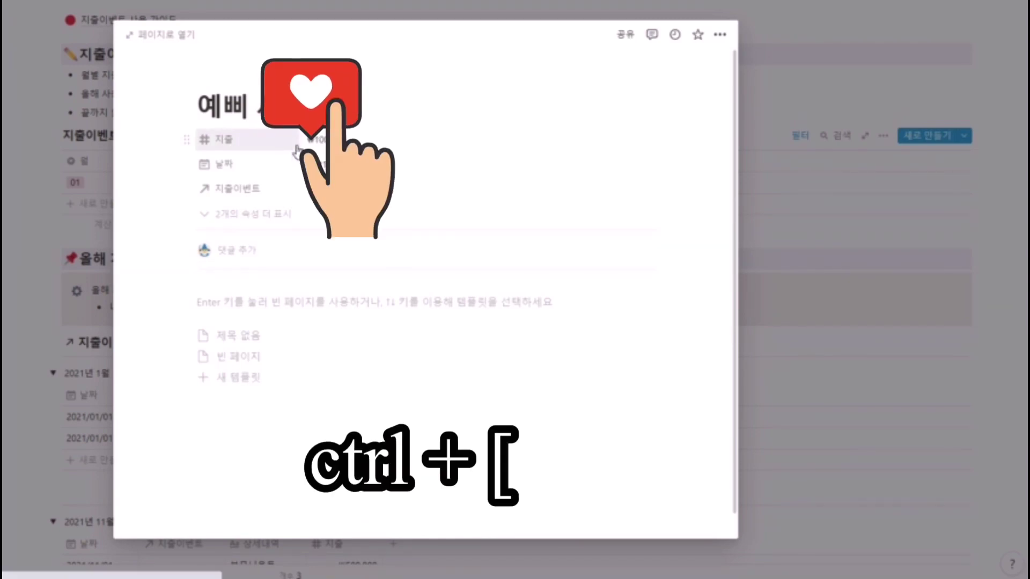
key(ctrl+bracketleft)
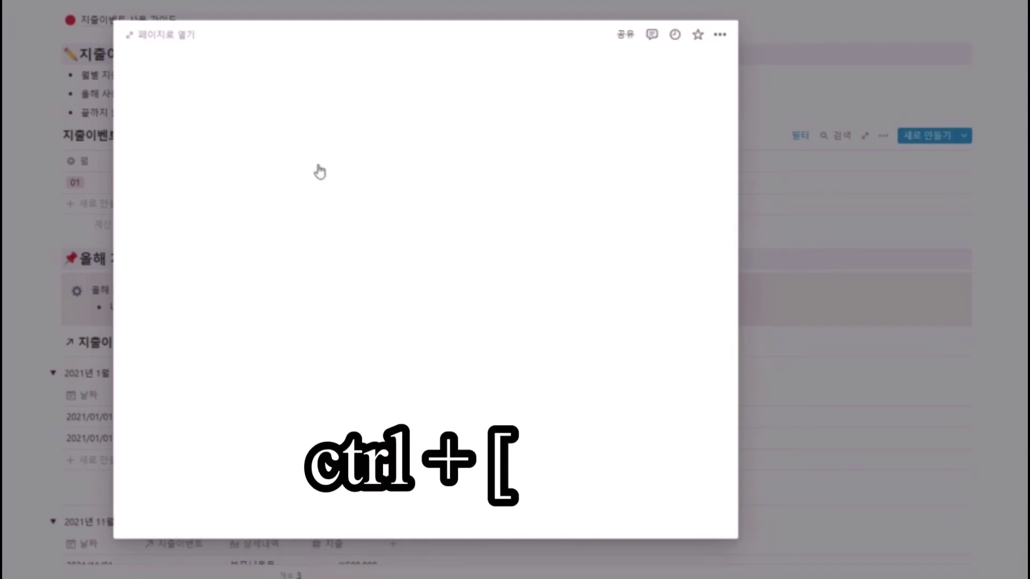
Step: Add a second entry under 신정's 올해 지출이벤트 상세: 부모님용돈 with 지출 100000 and 날짜 2021/01/01
scroll(429, 343, down, 5)
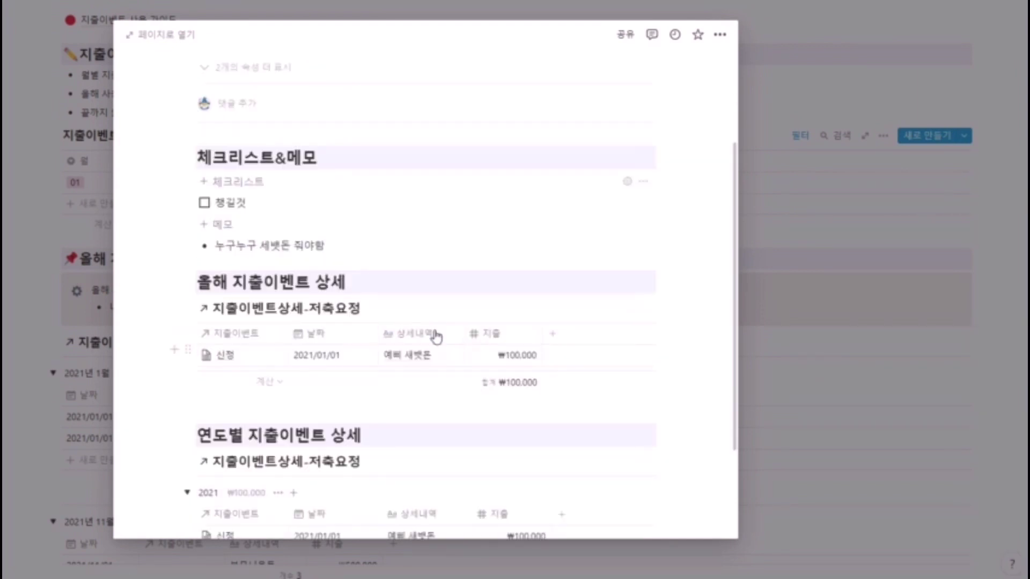
click(246, 249)
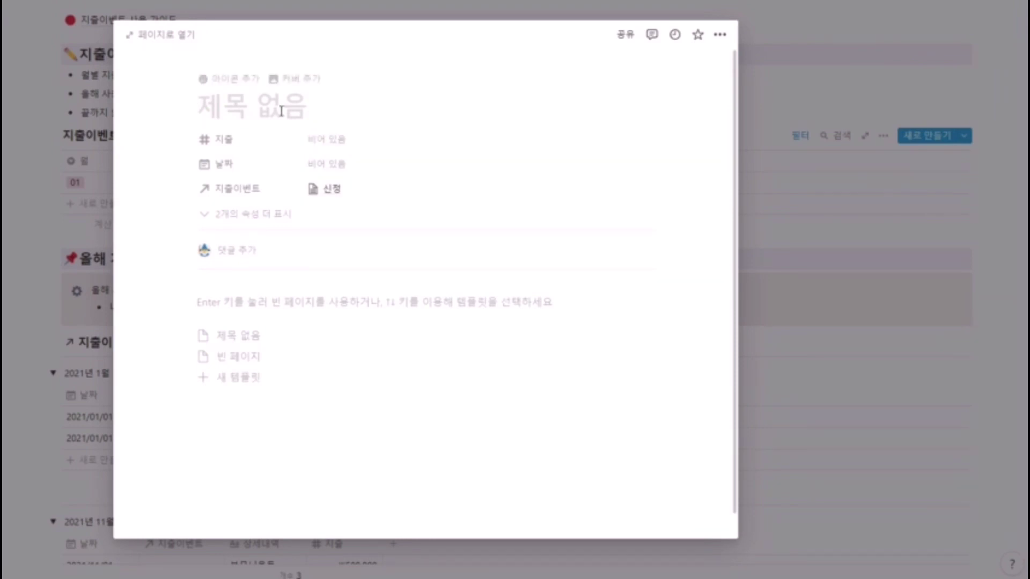
text(ㅂ)
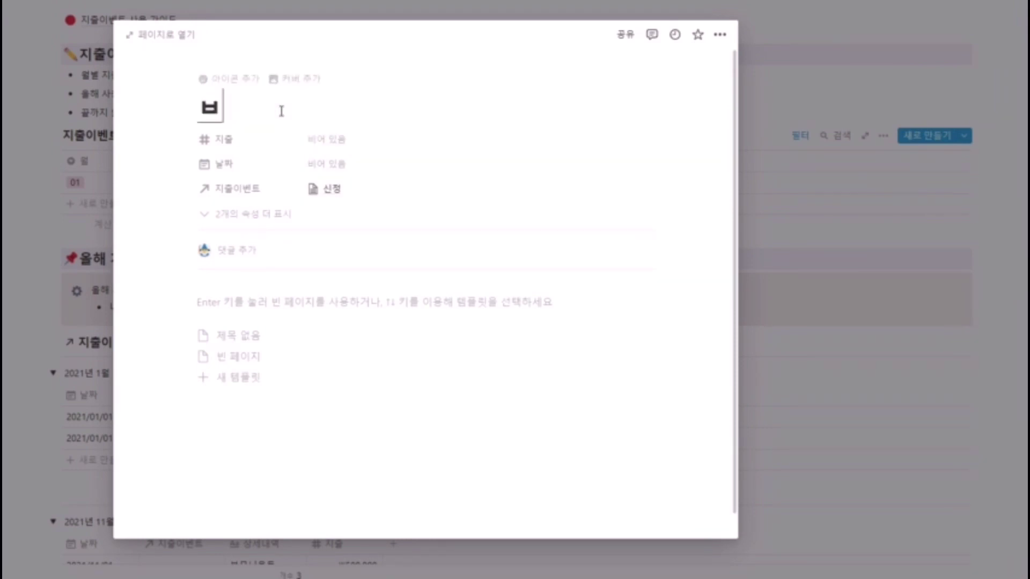
text(ㅜ모님용돈)
click(349, 145)
text(100000)
click(367, 168)
drag(341, 194, 411, 198)
key(BackSpace)
text(01/01)
key(Return)
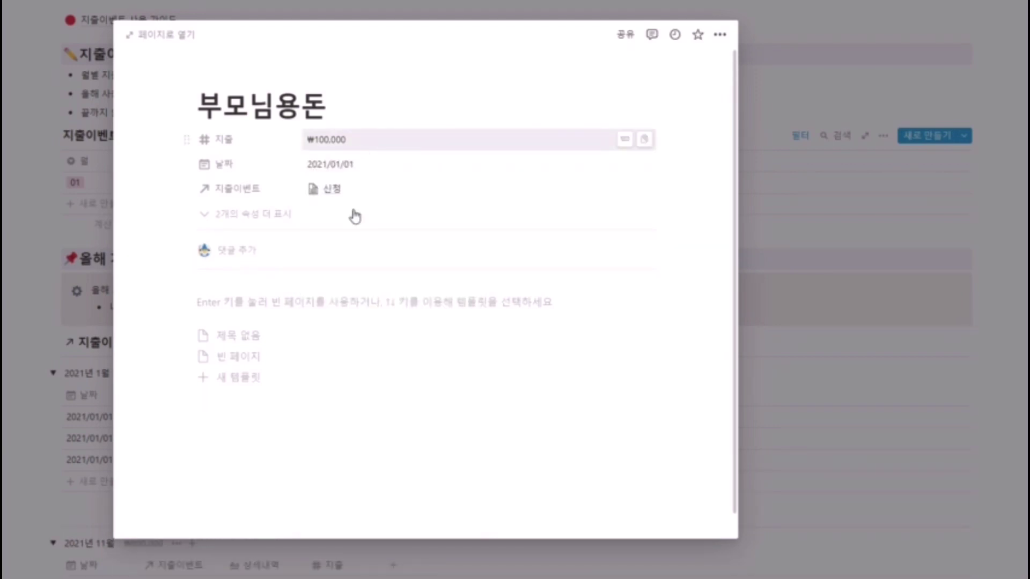
Step: Collapse the 2021 group under 연도별 지출이벤트 상세 on the 신정 page and close that page
scroll(395, 349, down, 5)
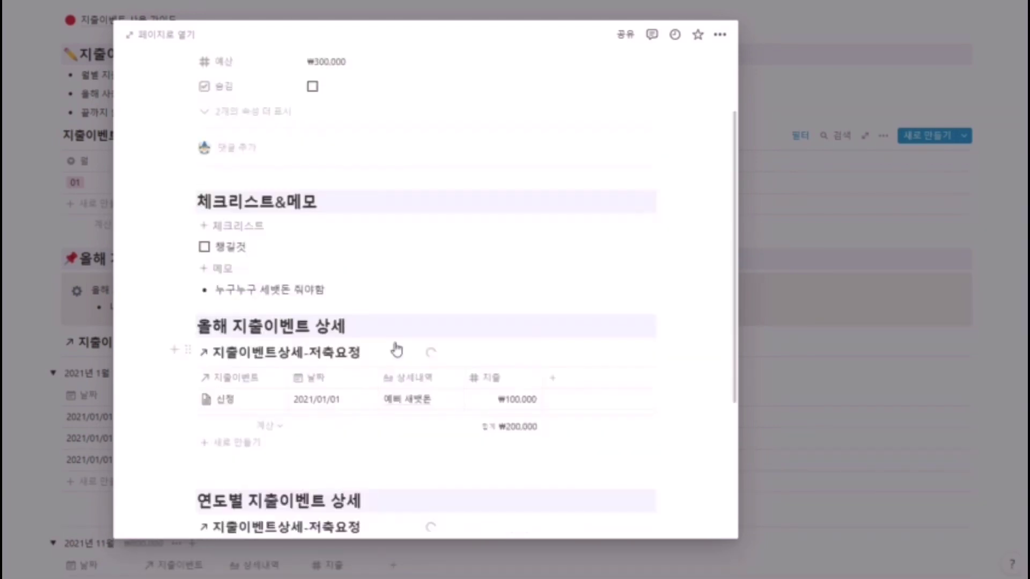
scroll(395, 349, down, 3)
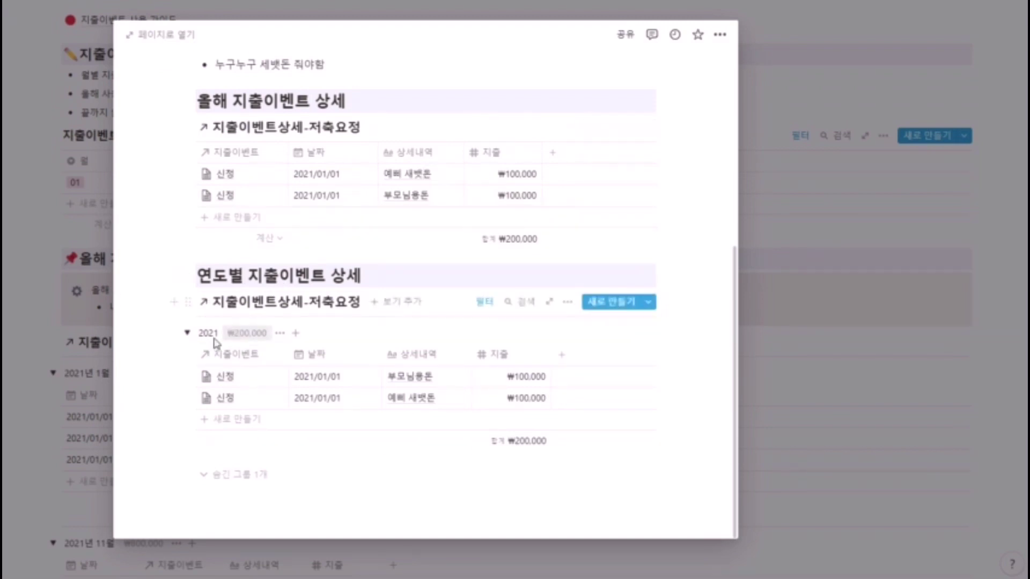
click(187, 333)
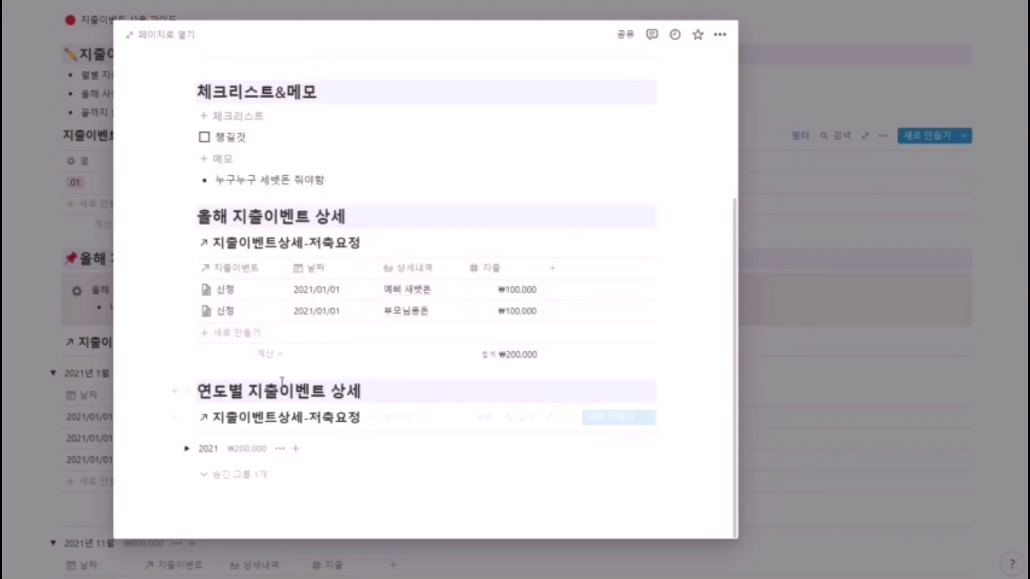
scroll(282, 386, up, 4)
scroll(357, 343, down, 2)
scroll(322, 386, down, 2)
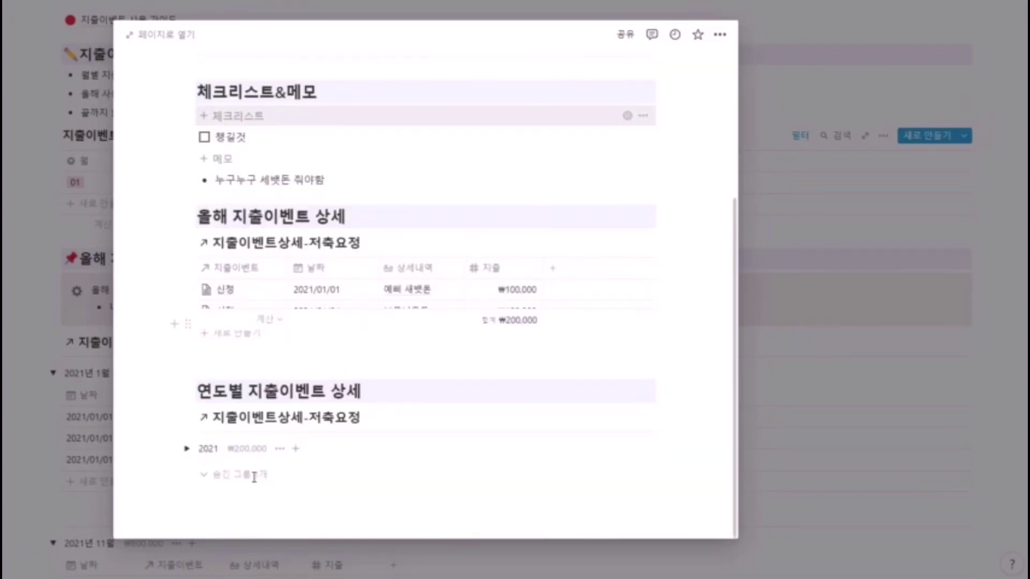
click(792, 225)
Step: Switch 지출이벤트상세-저축요정 under 올해 지출이벤트 상세 to the 올해 월별 보기 view
scroll(536, 295, down, 5)
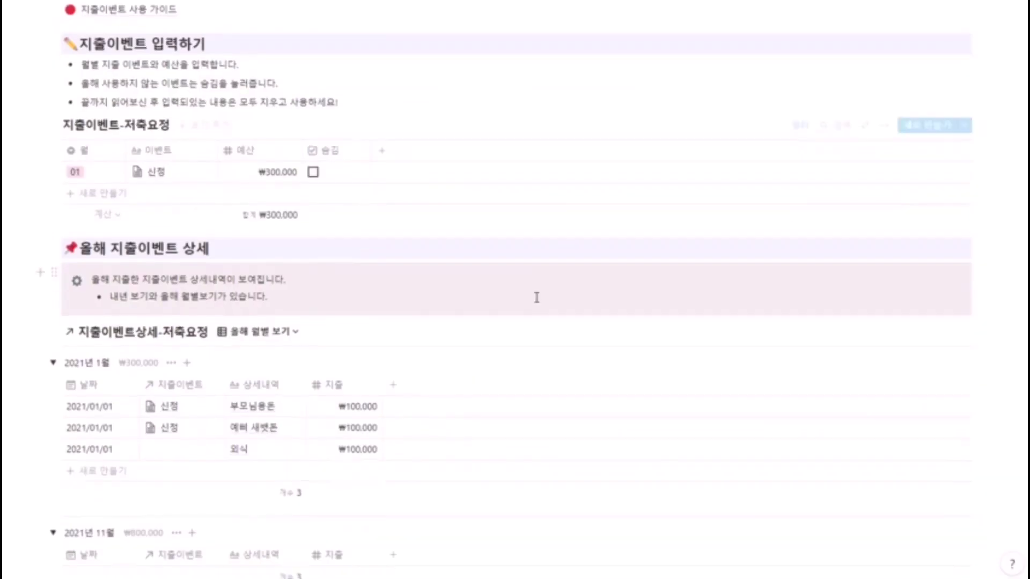
scroll(537, 304, up, 3)
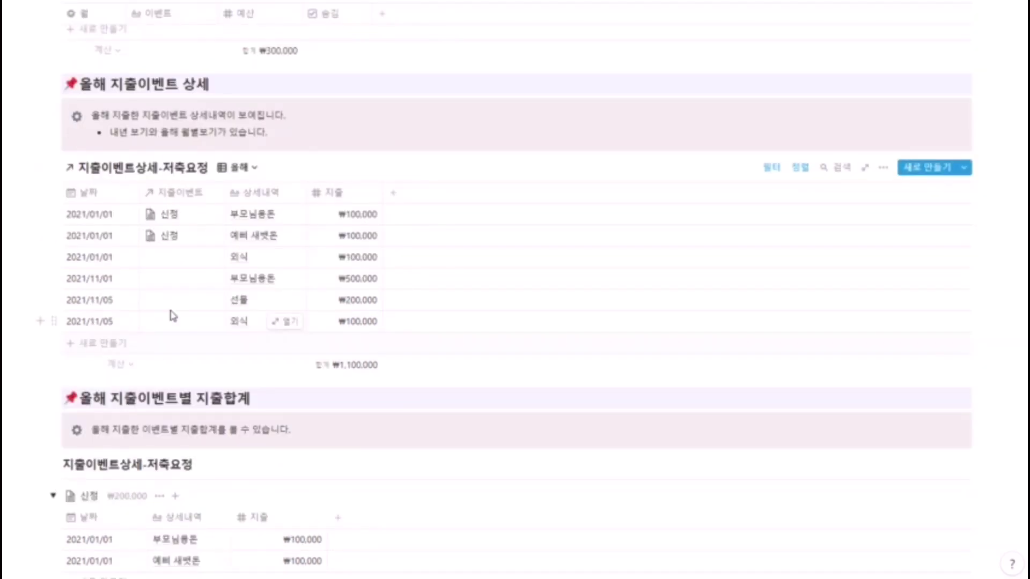
click(256, 166)
click(188, 252)
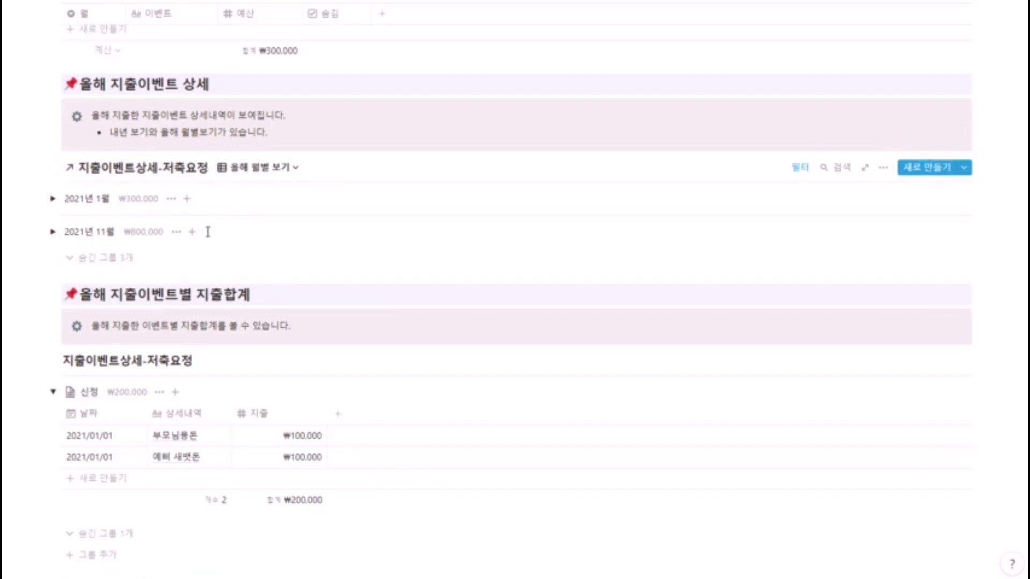
Step: Review the event and yearly spending totals, and open the 카테고리 page under 템플릿관리
scroll(208, 232, down, 3)
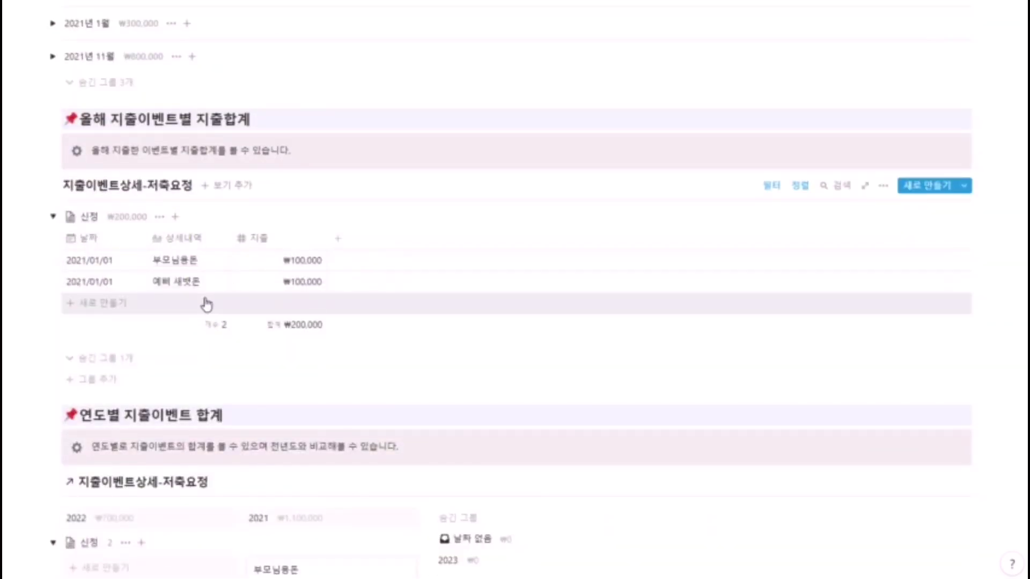
scroll(207, 304, down, 4)
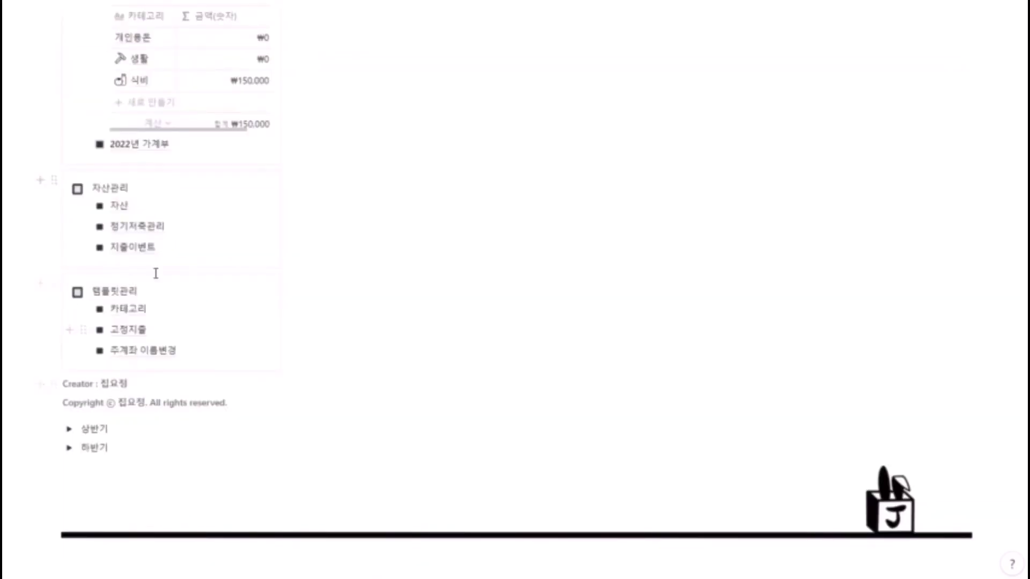
click(136, 314)
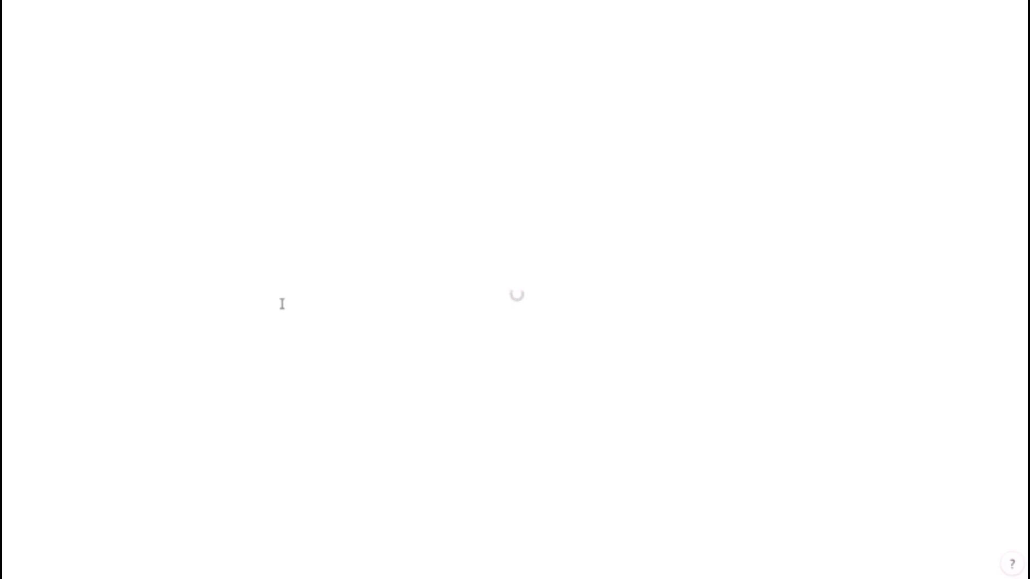
Step: Add the row 새로운 세부 카테고리 to the 세부카테고리-2022.00 table, with 카테고리 set to 새 카테고리 and 구분 set to 지출
scroll(429, 402, down, 1)
click(594, 485)
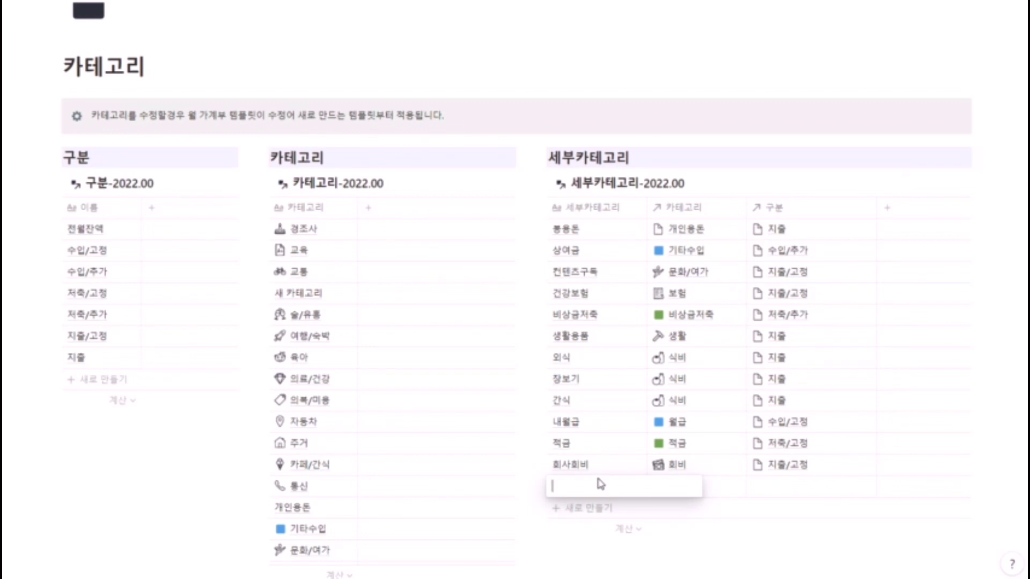
text(새로운 세부 카테고리)
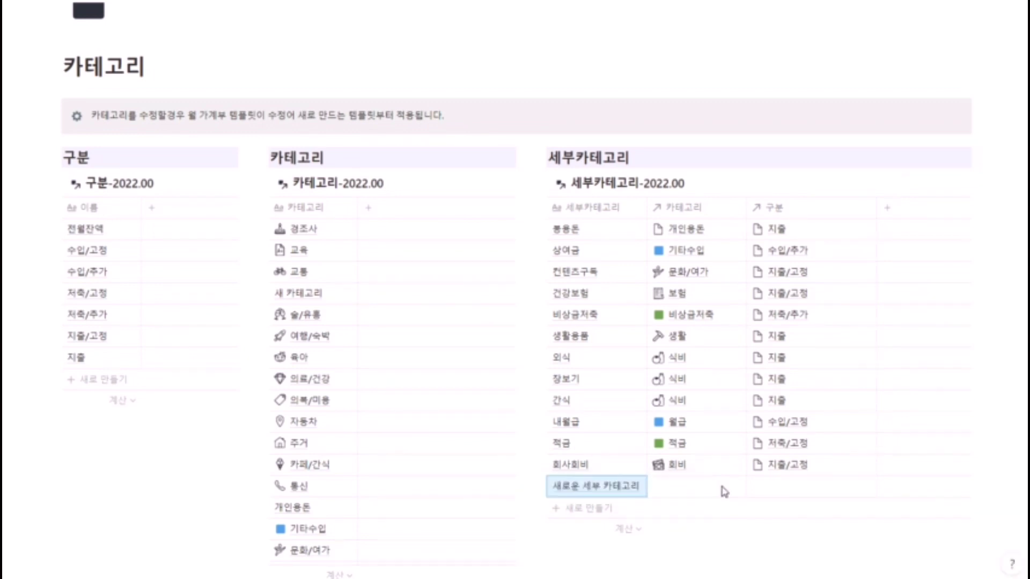
click(709, 483)
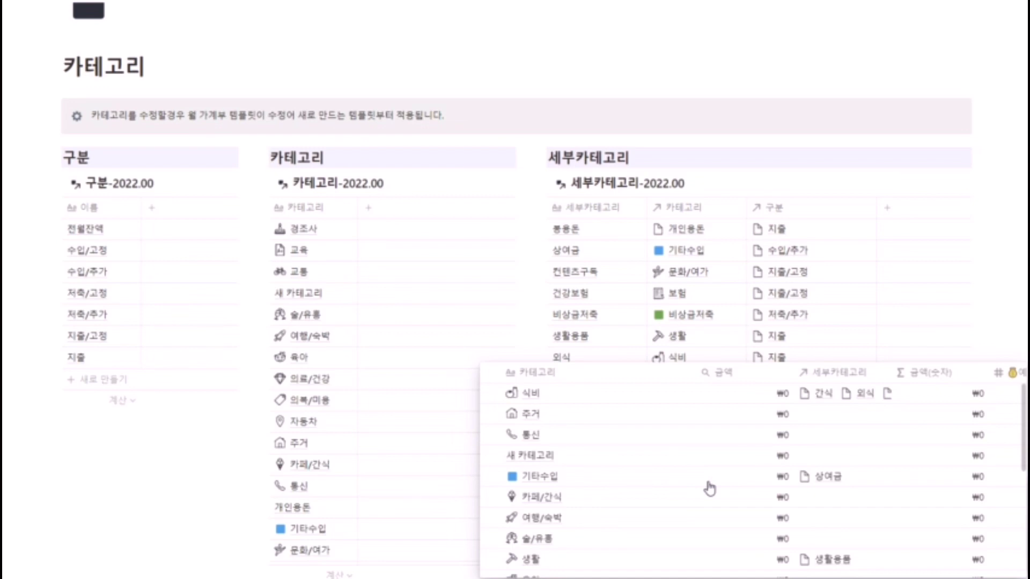
text(새)
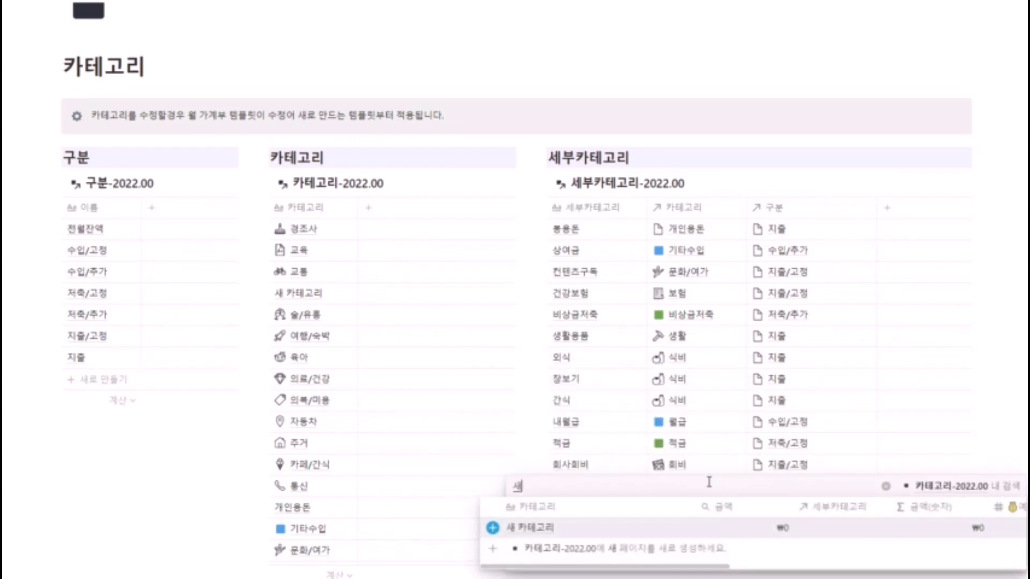
click(543, 527)
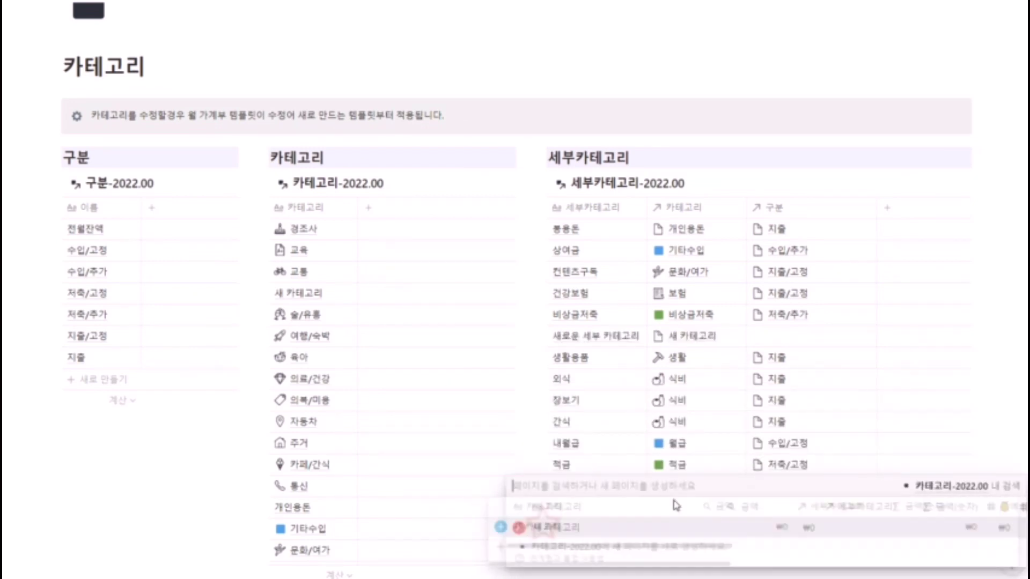
key(Escape)
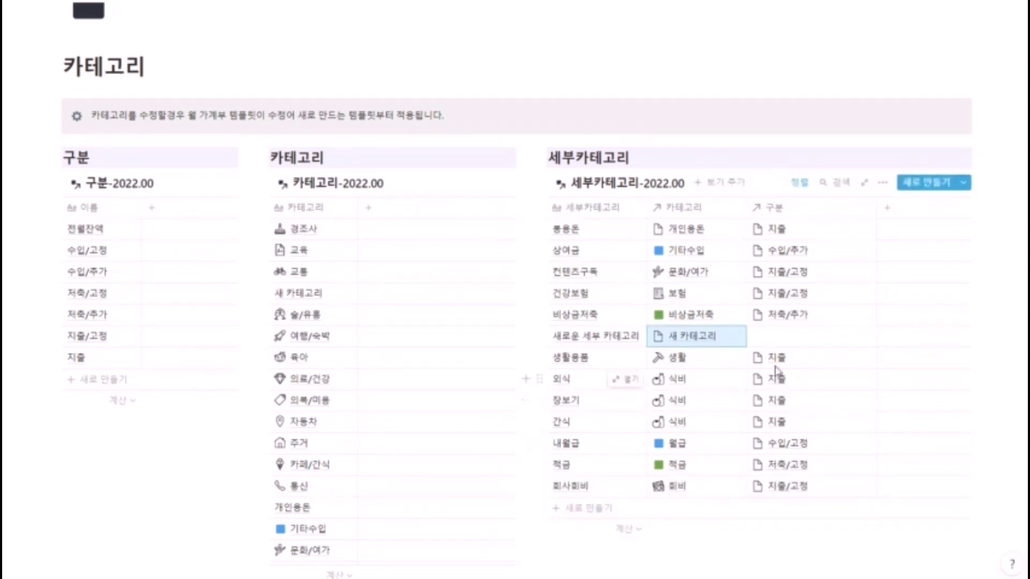
click(807, 338)
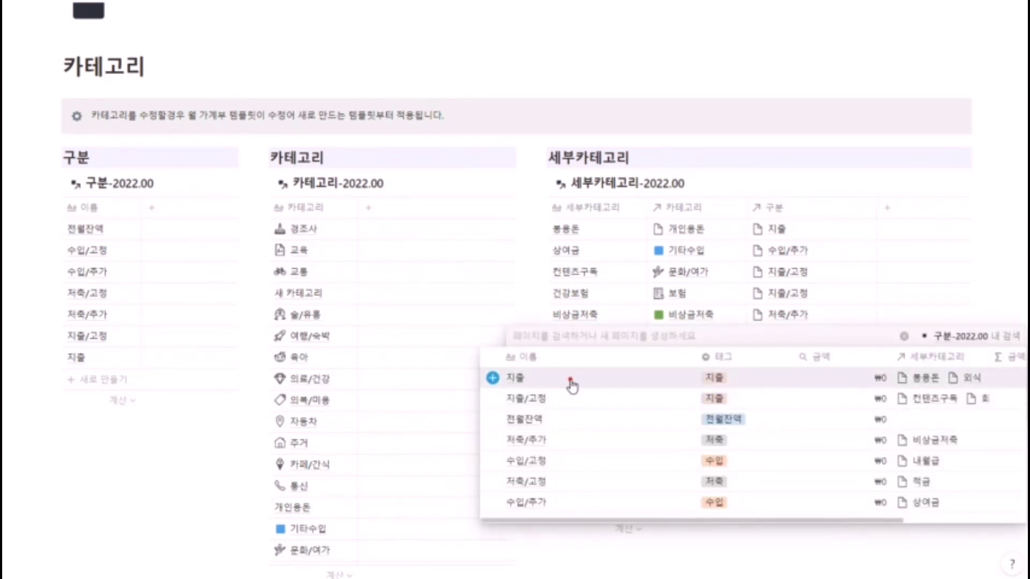
click(568, 379)
click(700, 146)
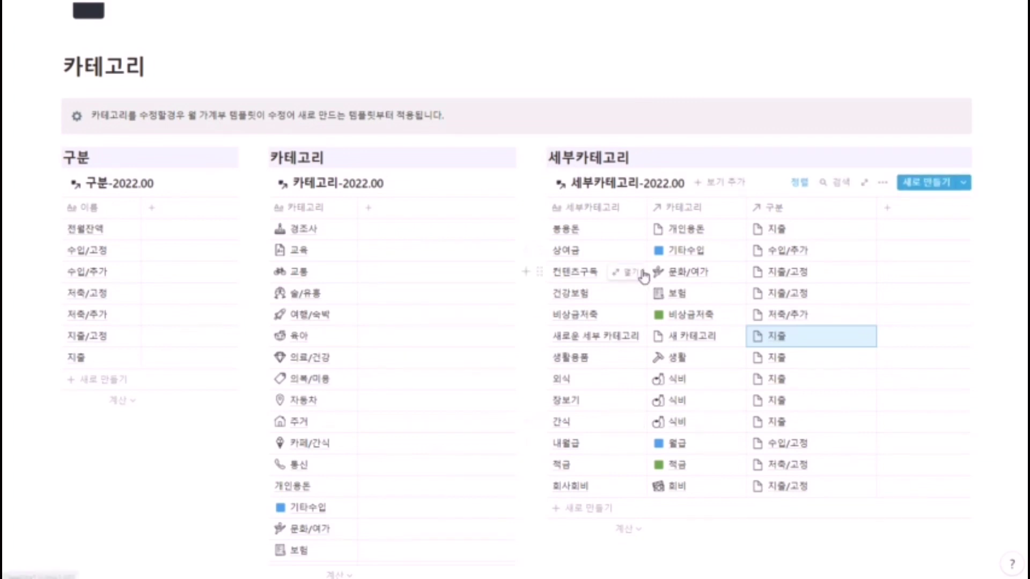
Step: Open the 고정지출 page under 템플릿관리 and add an entry named 추가 고정비 to the first 고정비-2022.00 table
key(ctrl+[)
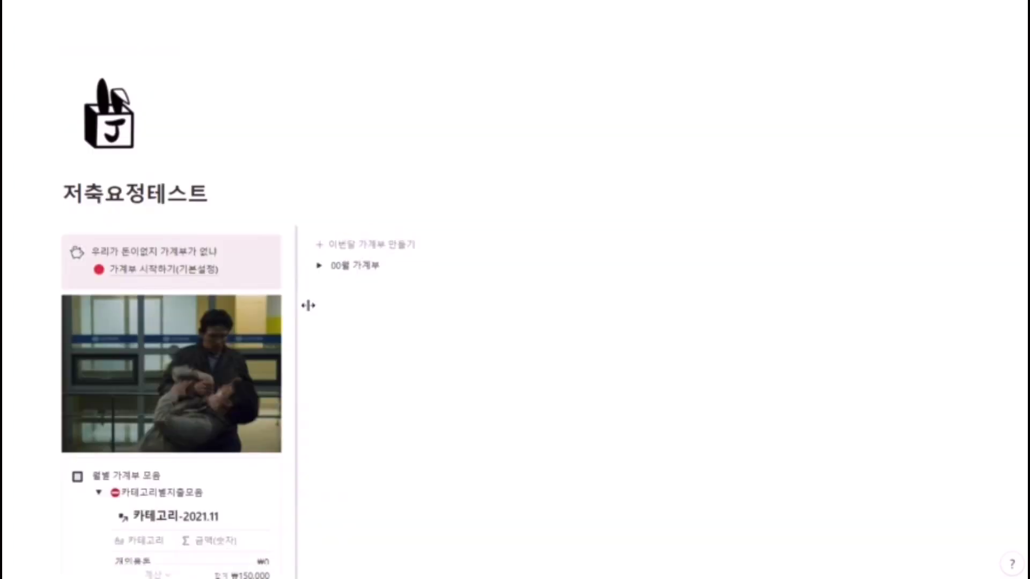
scroll(253, 400, down, 8)
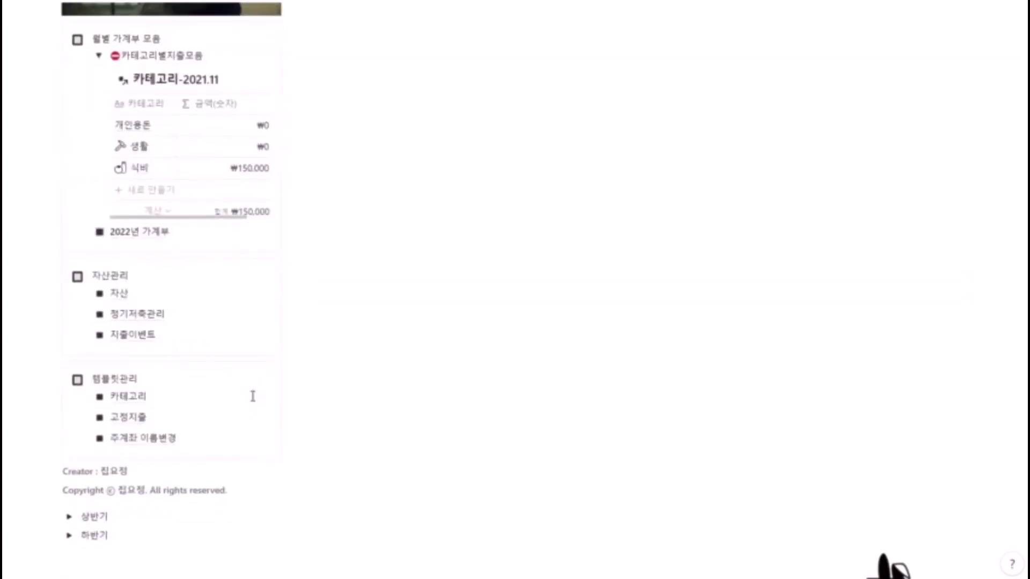
click(138, 418)
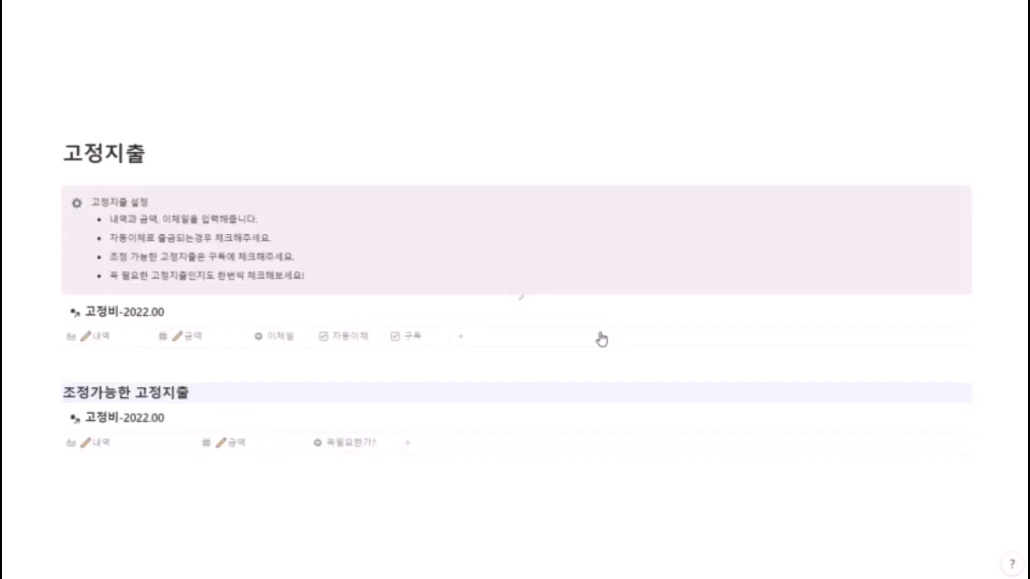
scroll(402, 354, down, 3)
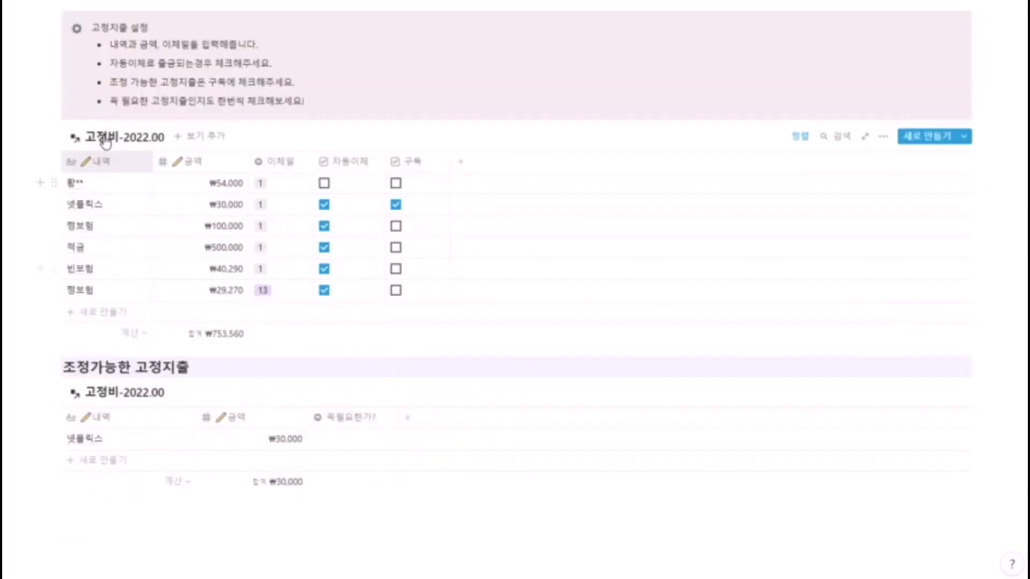
click(85, 314)
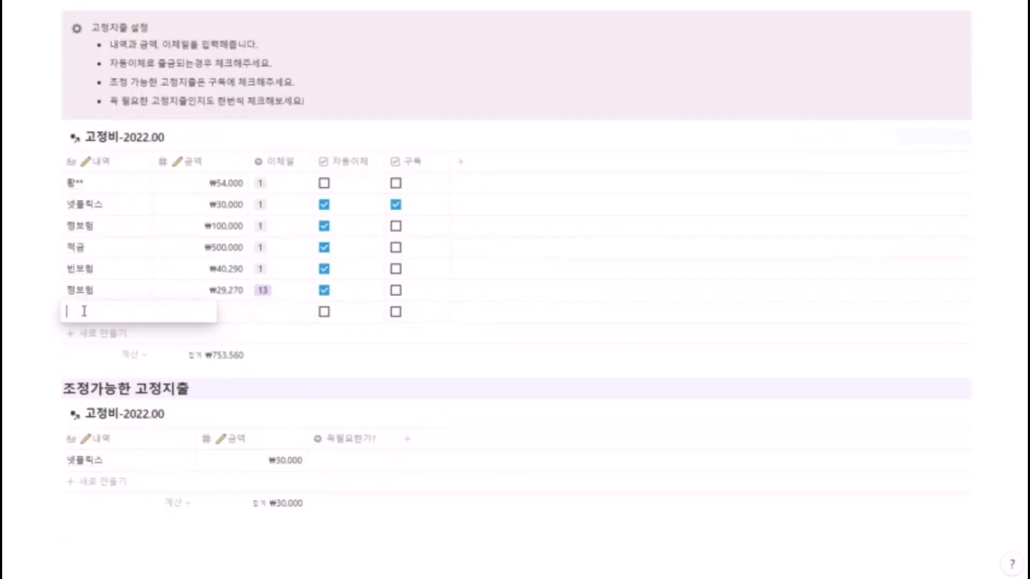
text(추가 퀘)
key(Escape)
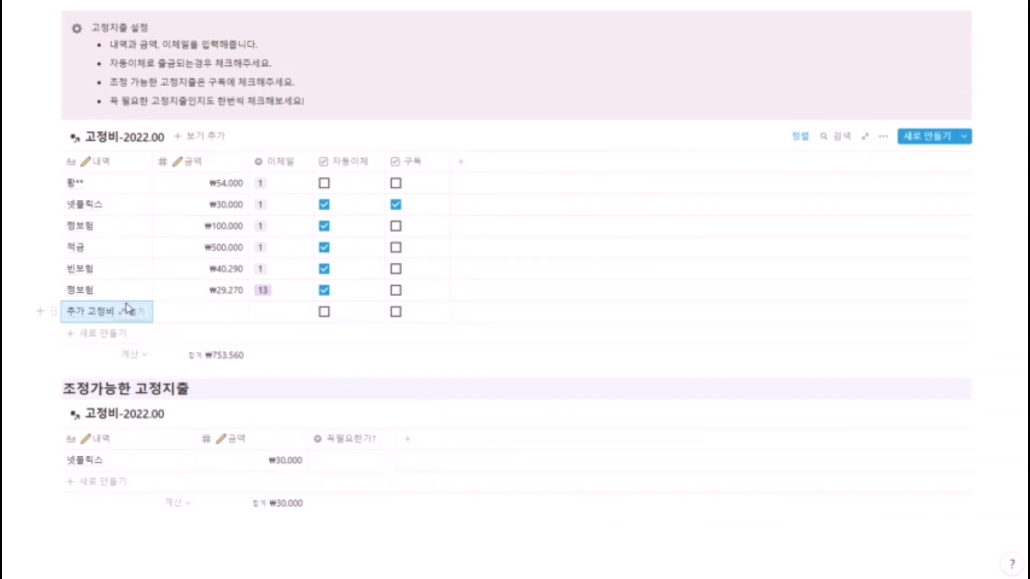
Step: View the 꼭필요한가? options for 넷플릭스 under 조정가능한 고정지출 without choosing one, and return to the main page
scroll(129, 295, down, 2)
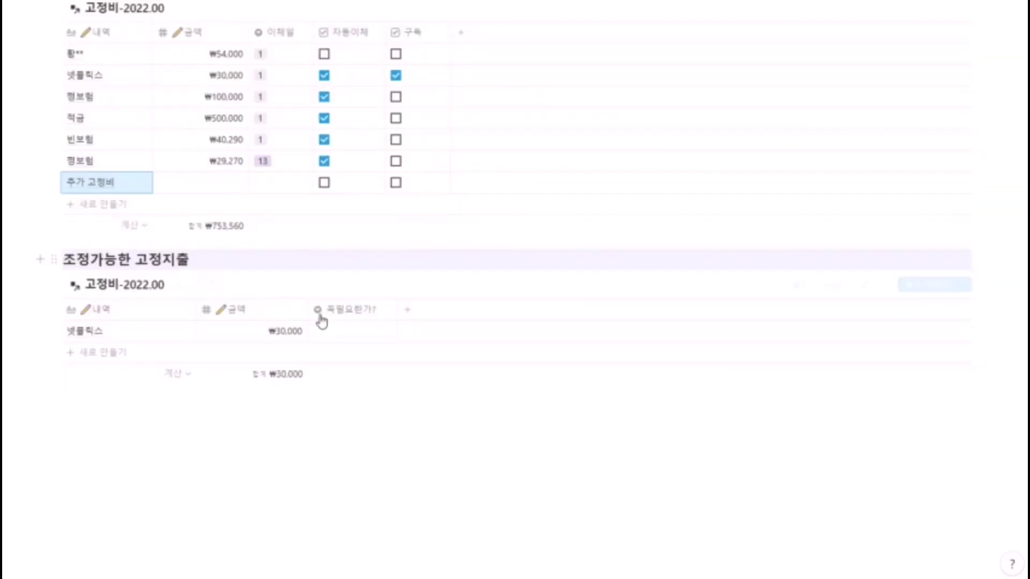
click(350, 332)
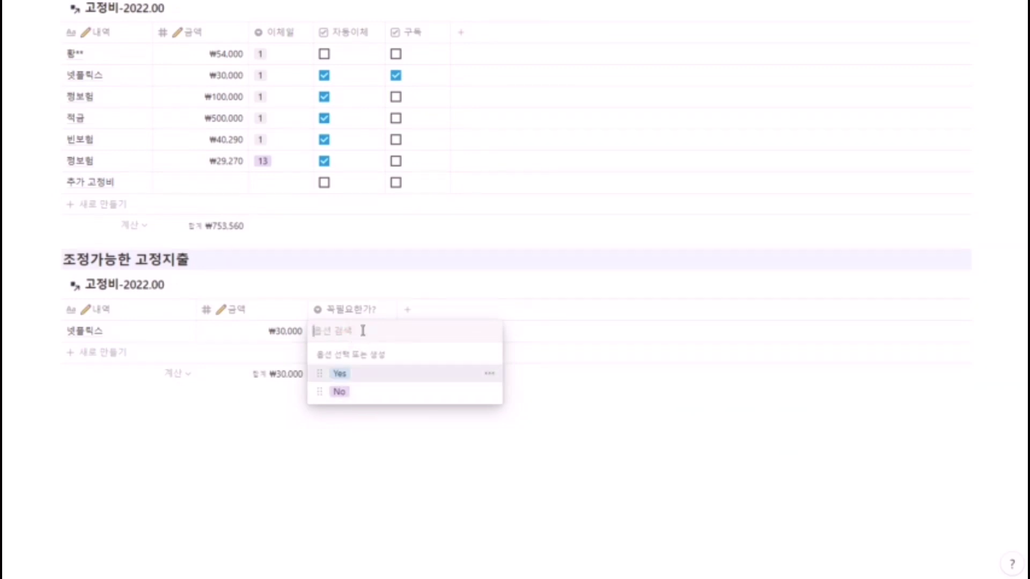
click(397, 449)
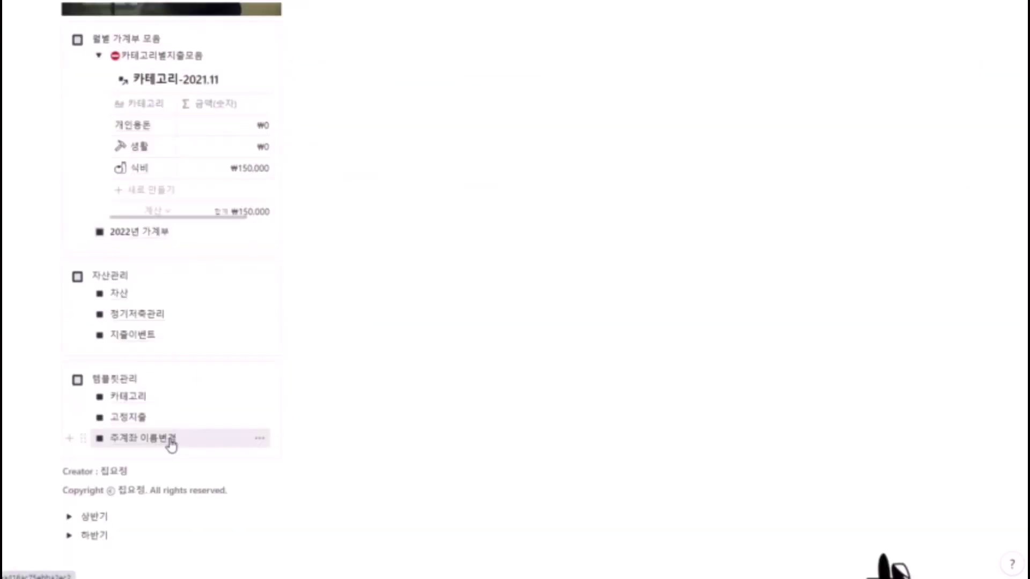
Step: On the 주계좌 이름변경 page, rename the account in the 주계좌(삭제금지) row to 신한은행 and return to the main page
click(170, 442)
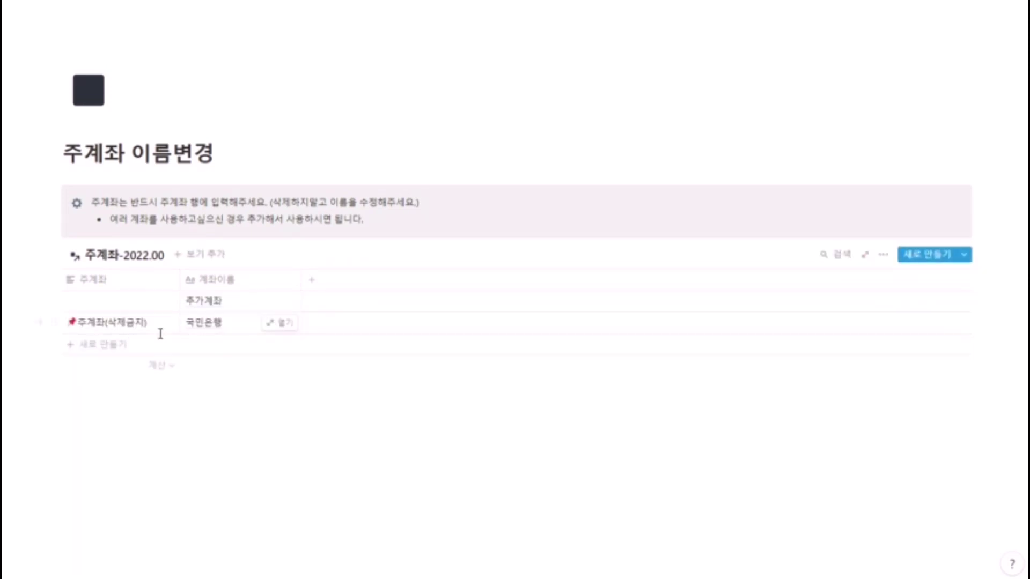
click(212, 323)
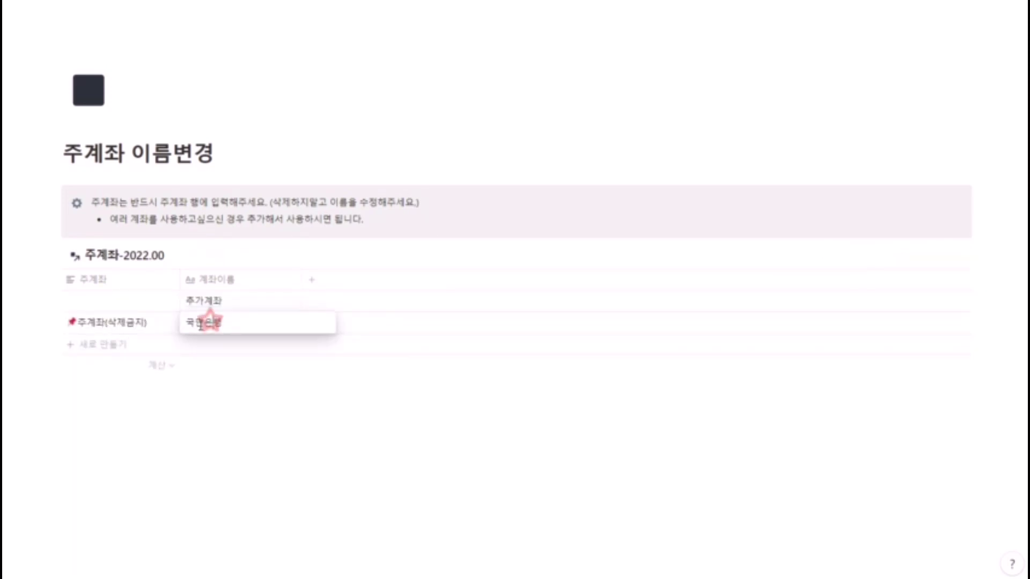
key(BackSpace)
key(BackSpace)
text(신한)
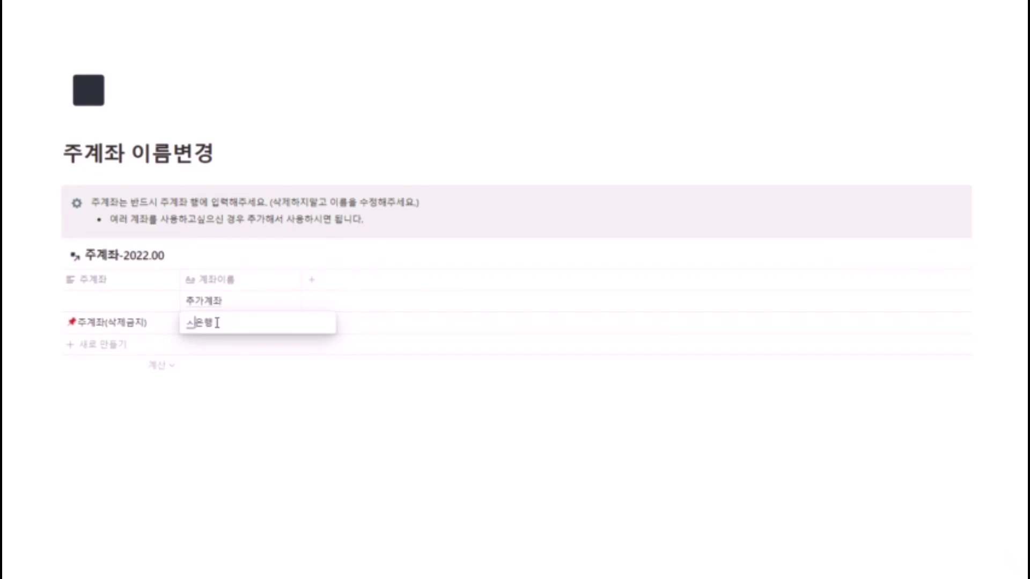
click(213, 423)
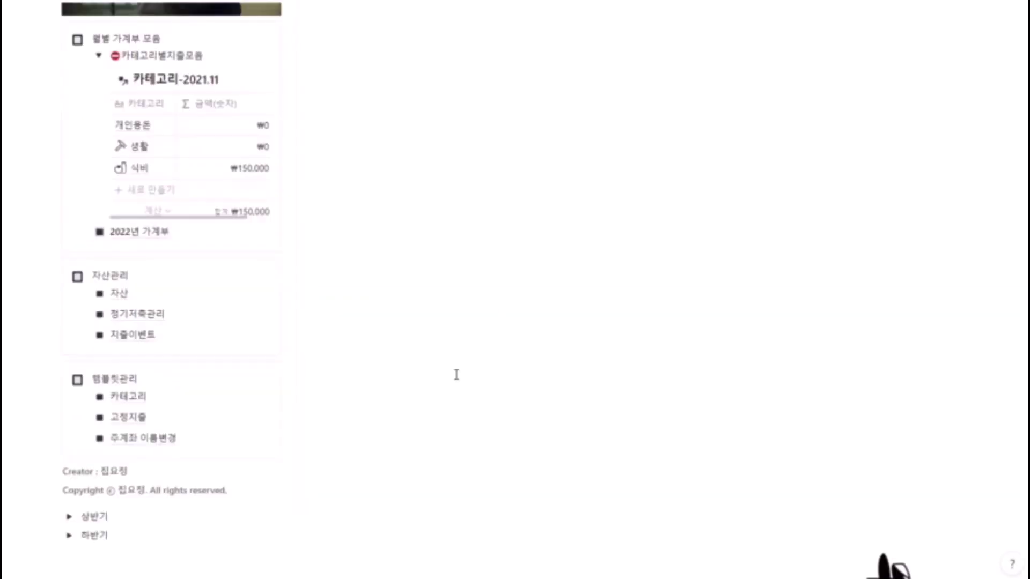
scroll(456, 370, up, 8)
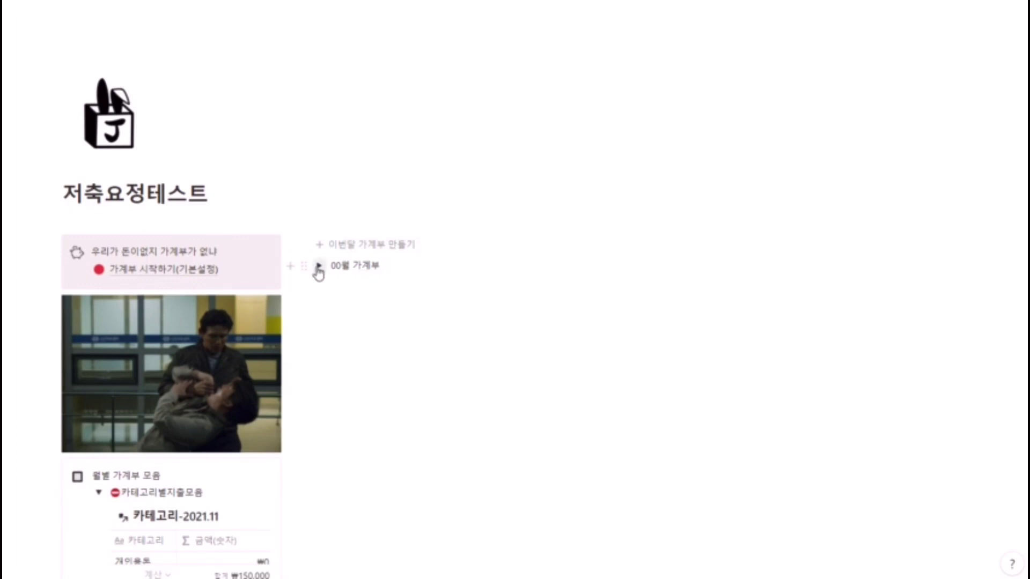
scroll(320, 272, down, 2)
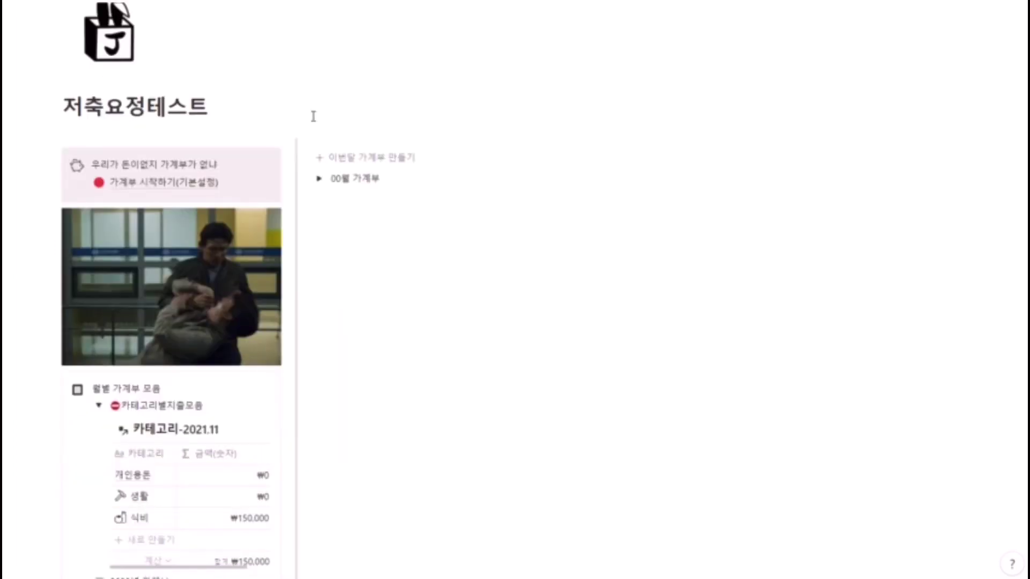
scroll(349, 198, down, 2)
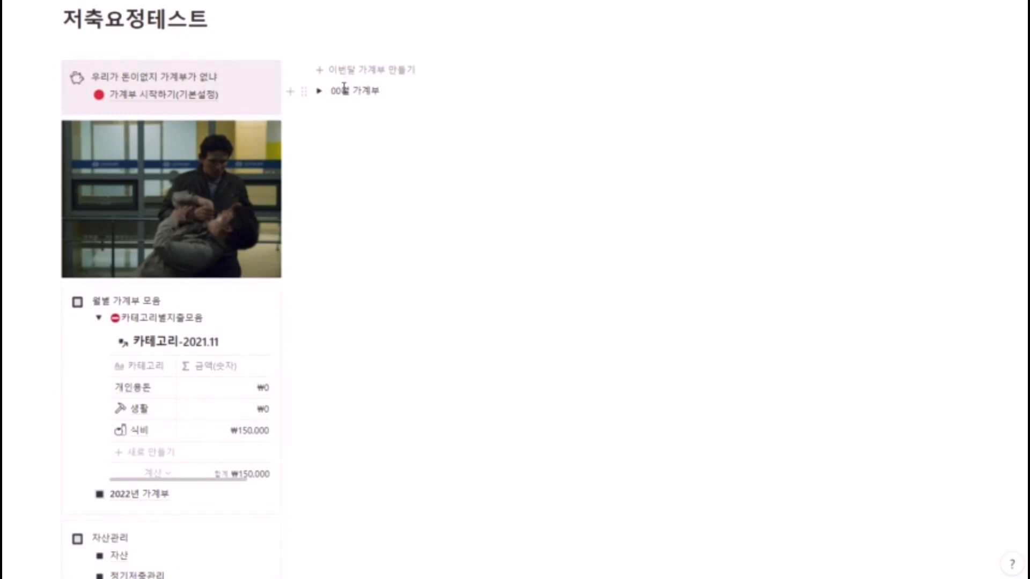